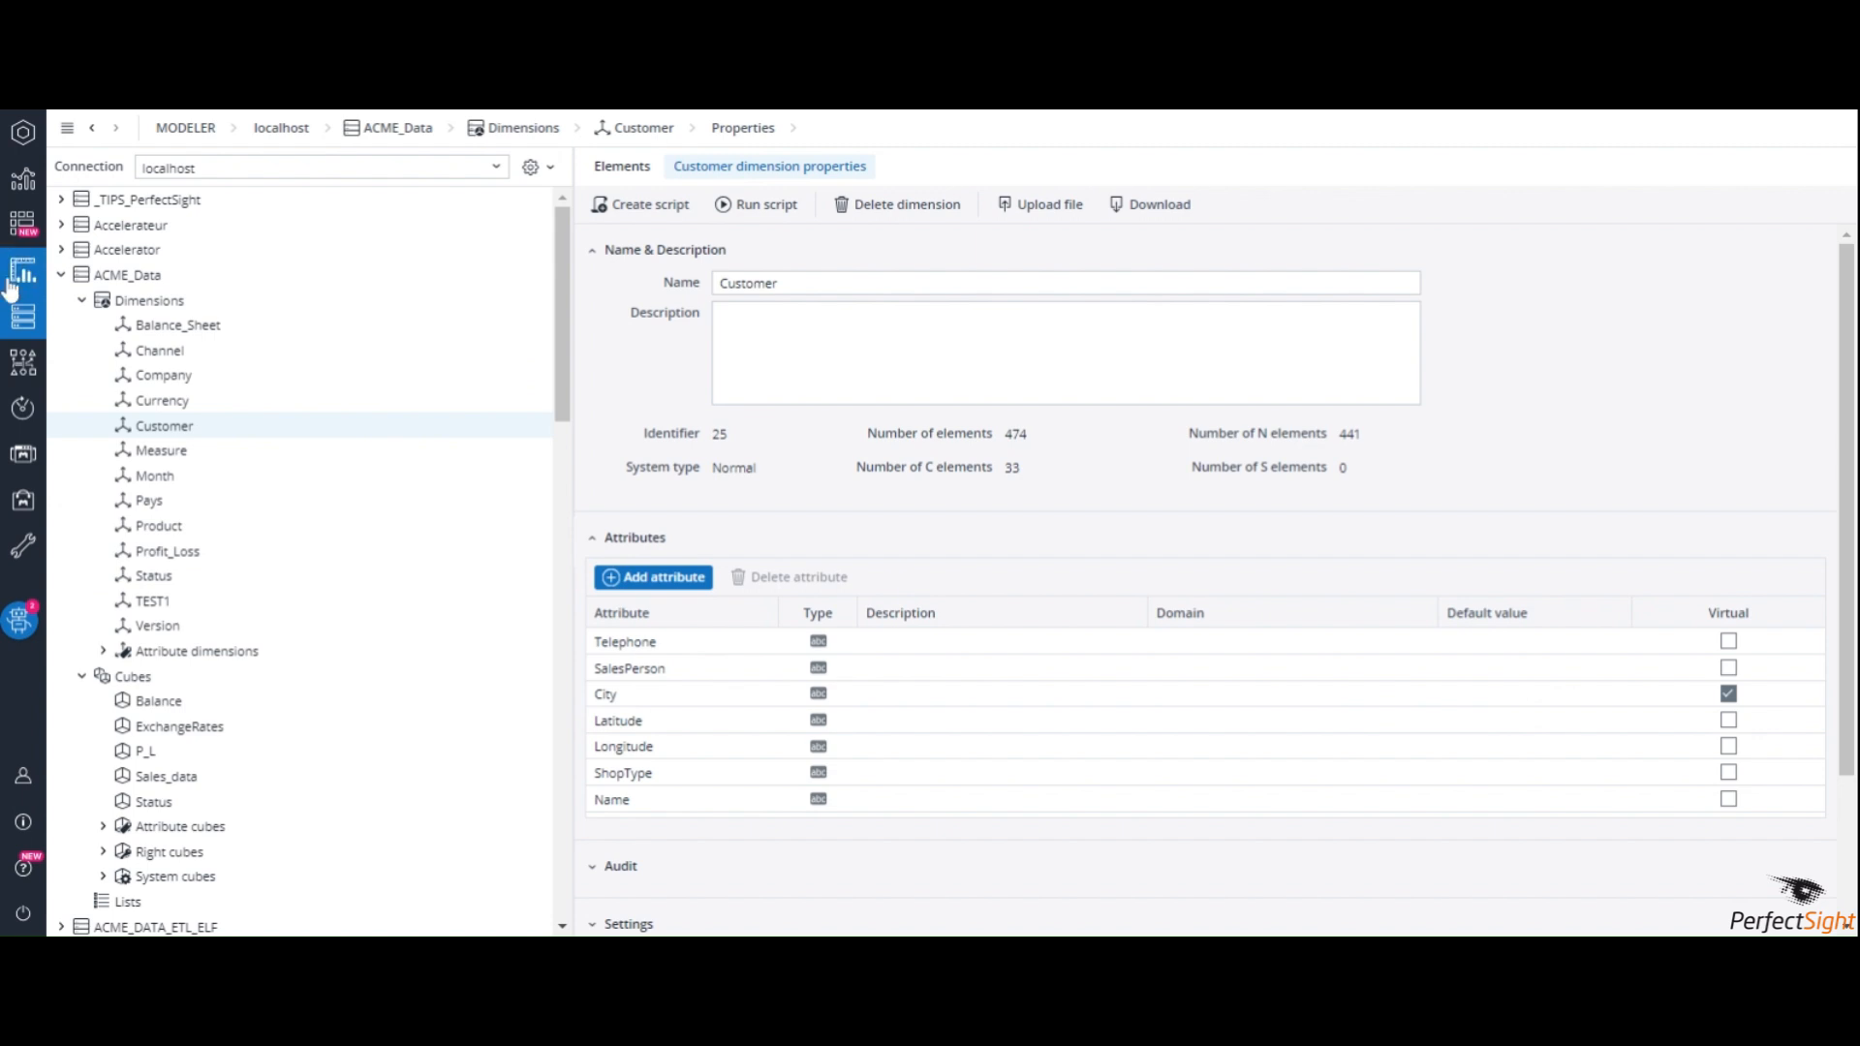
# Switch to the Designer and start a new view on the Sales_data cube of the ACME_Data database
pyautogui.click(22, 273)
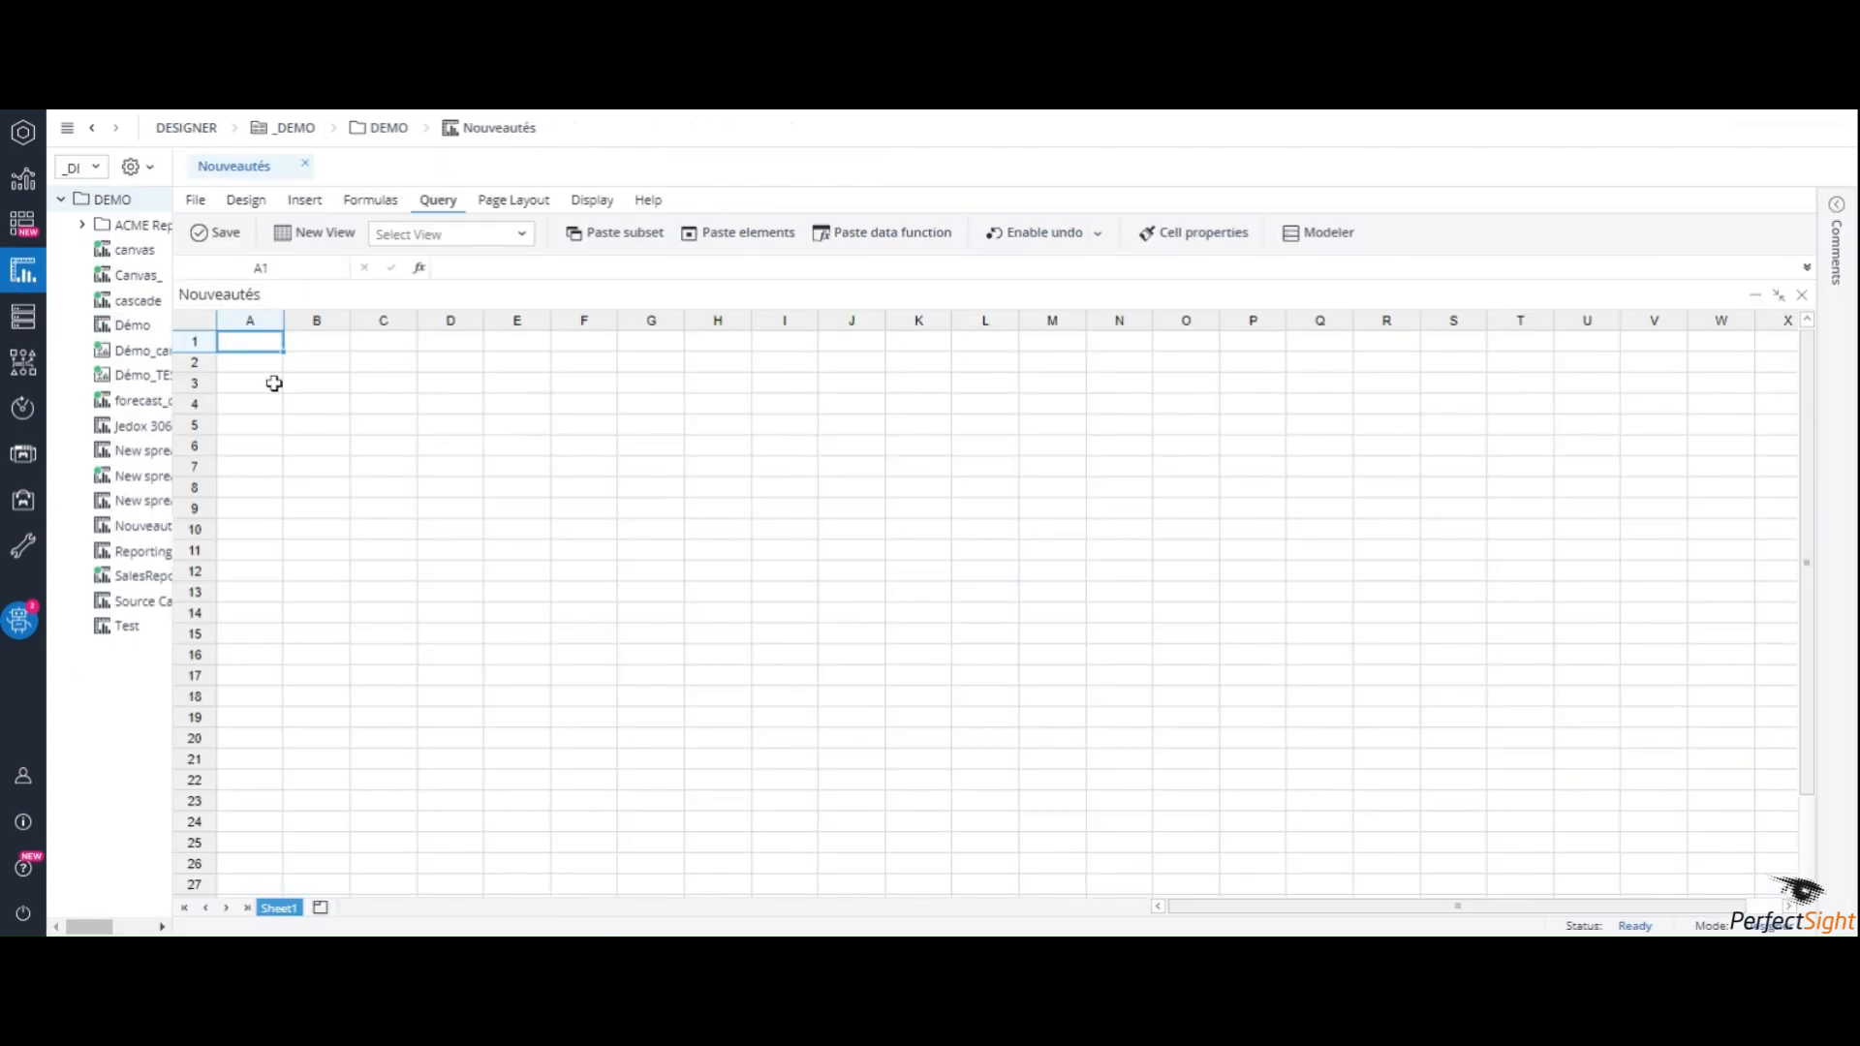
pyautogui.click(308, 232)
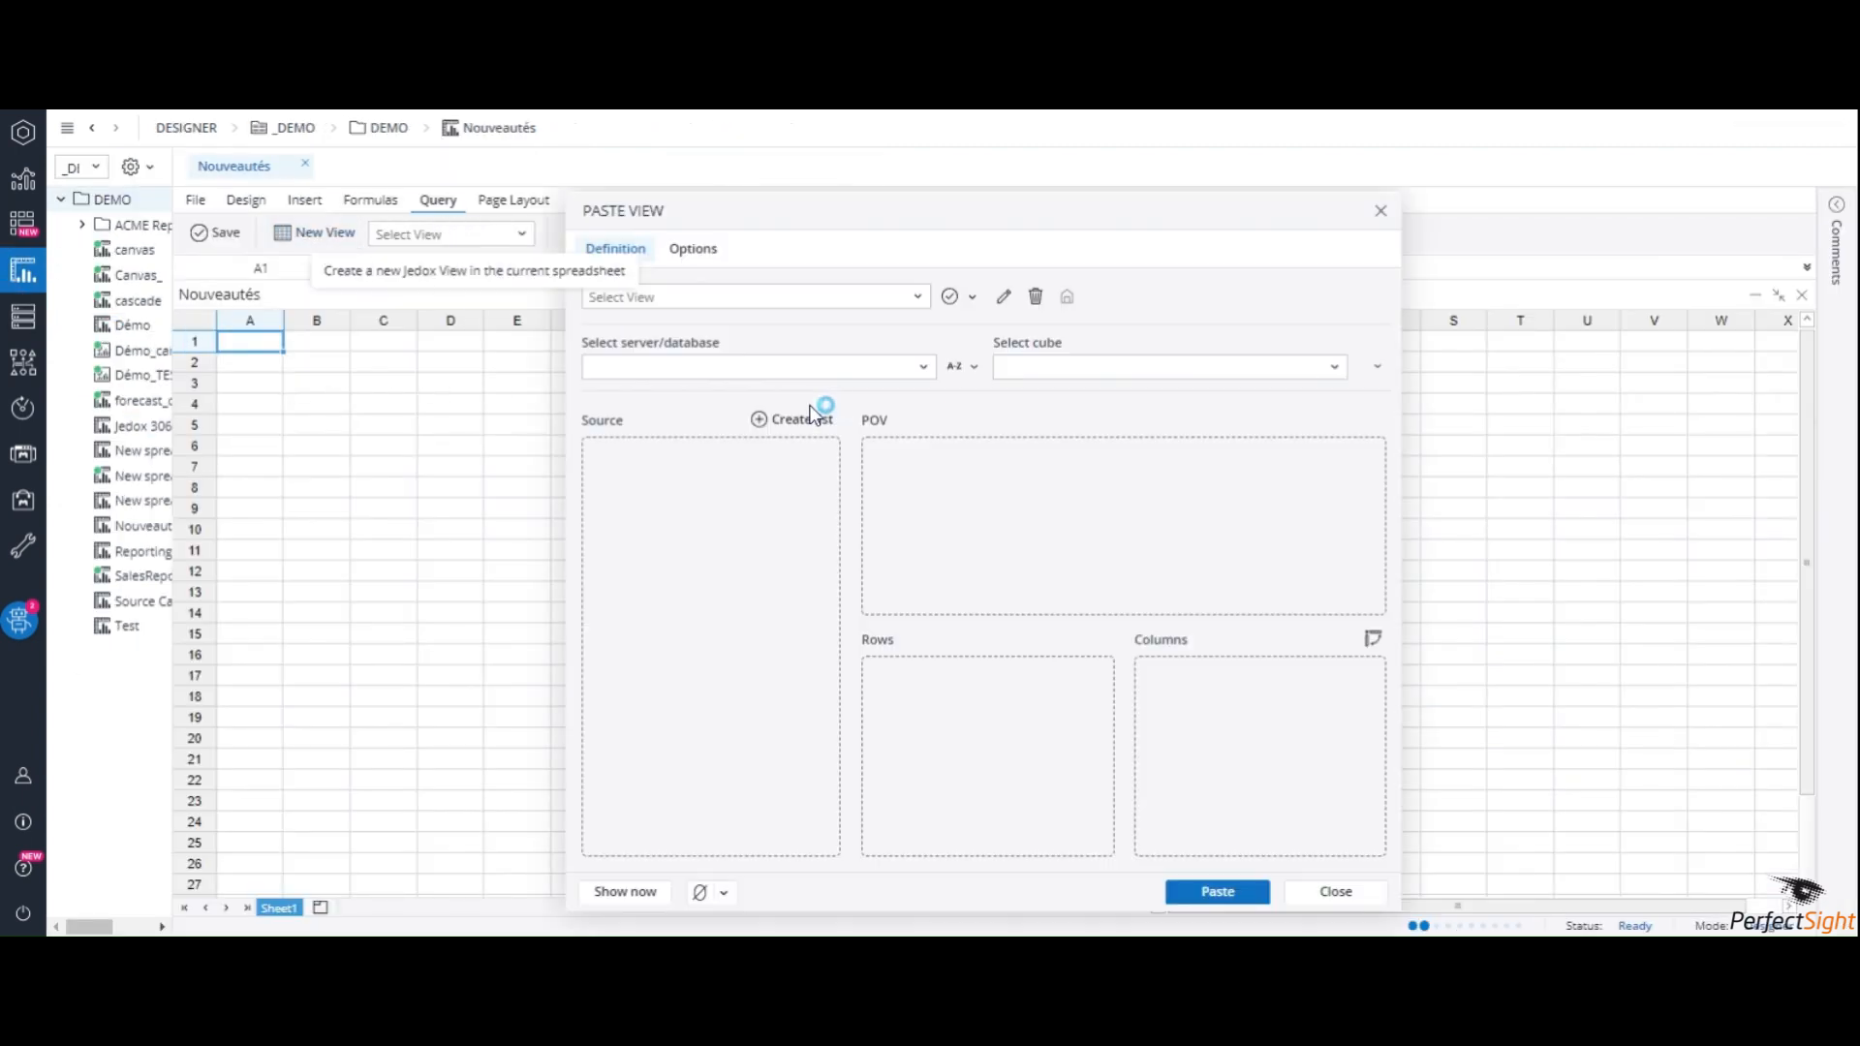
pyautogui.click(1019, 374)
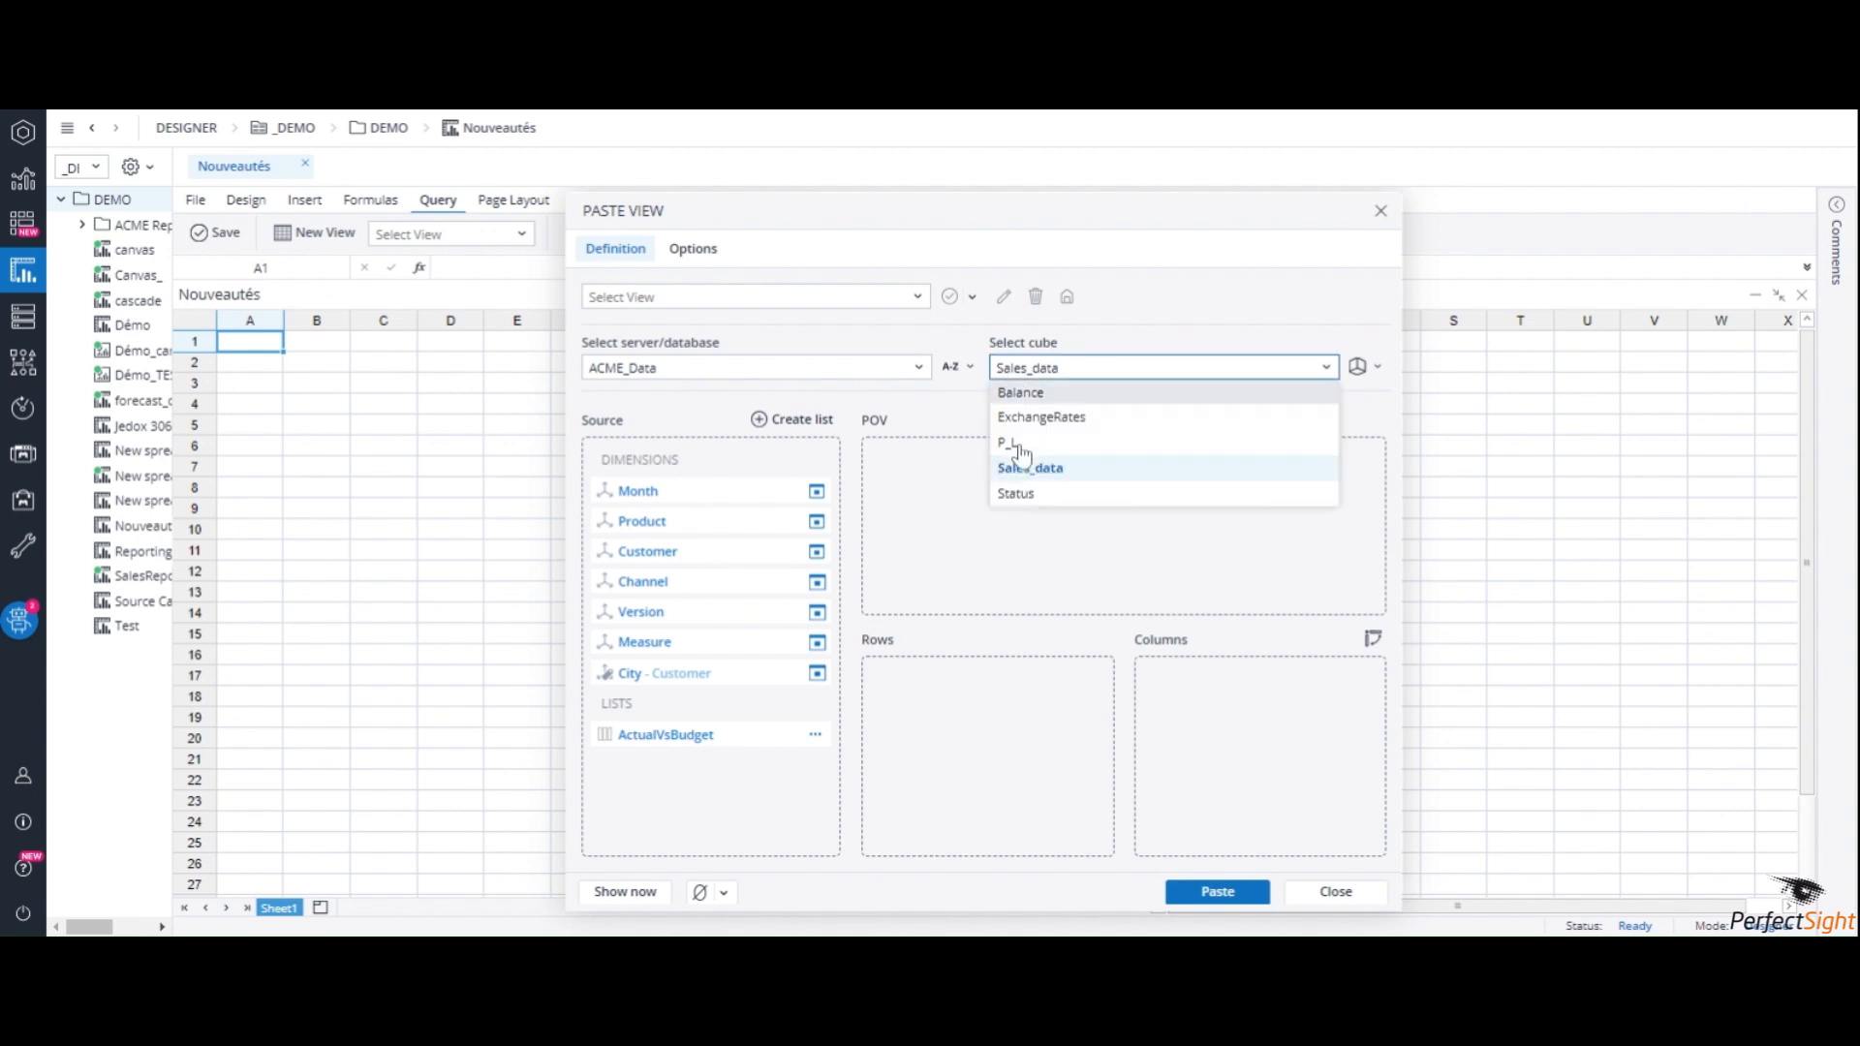
pyautogui.click(1019, 473)
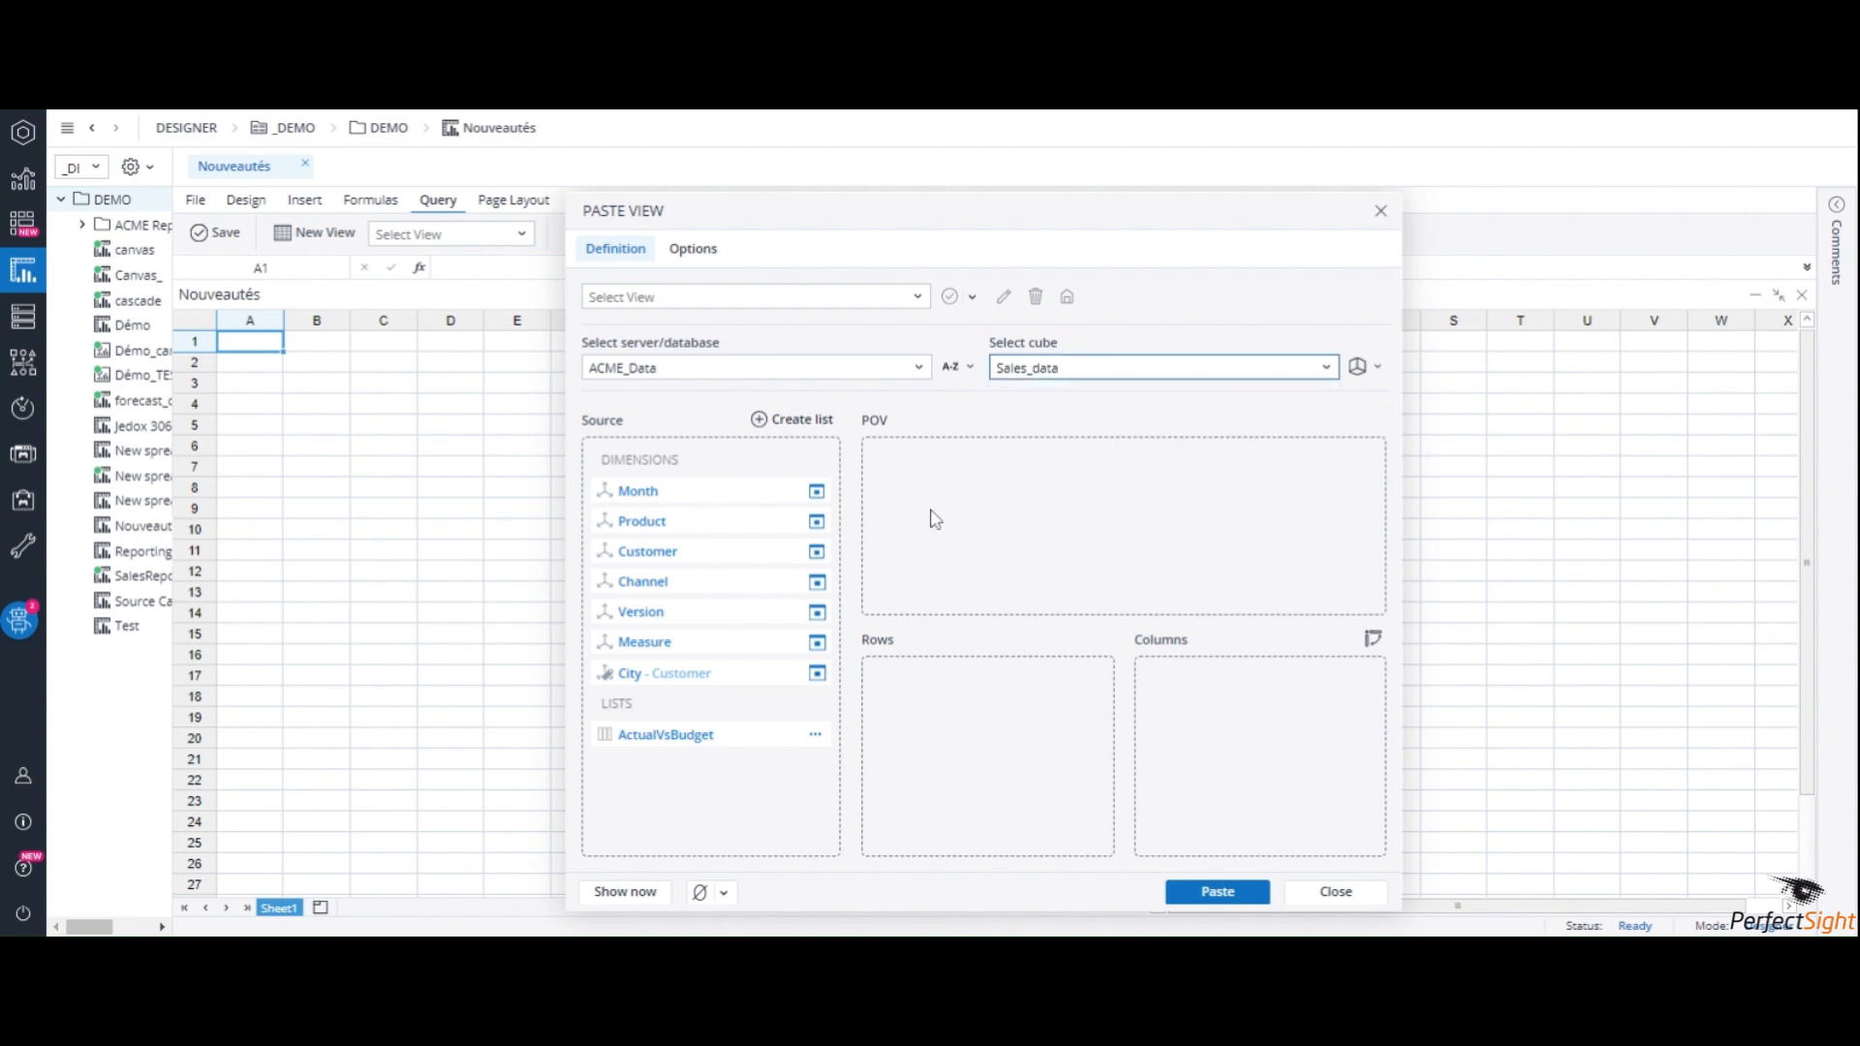
# Place the Customer dimension in the view's rows and the City virtual attribute dimension in its columns
pyautogui.rightClick(734, 551)
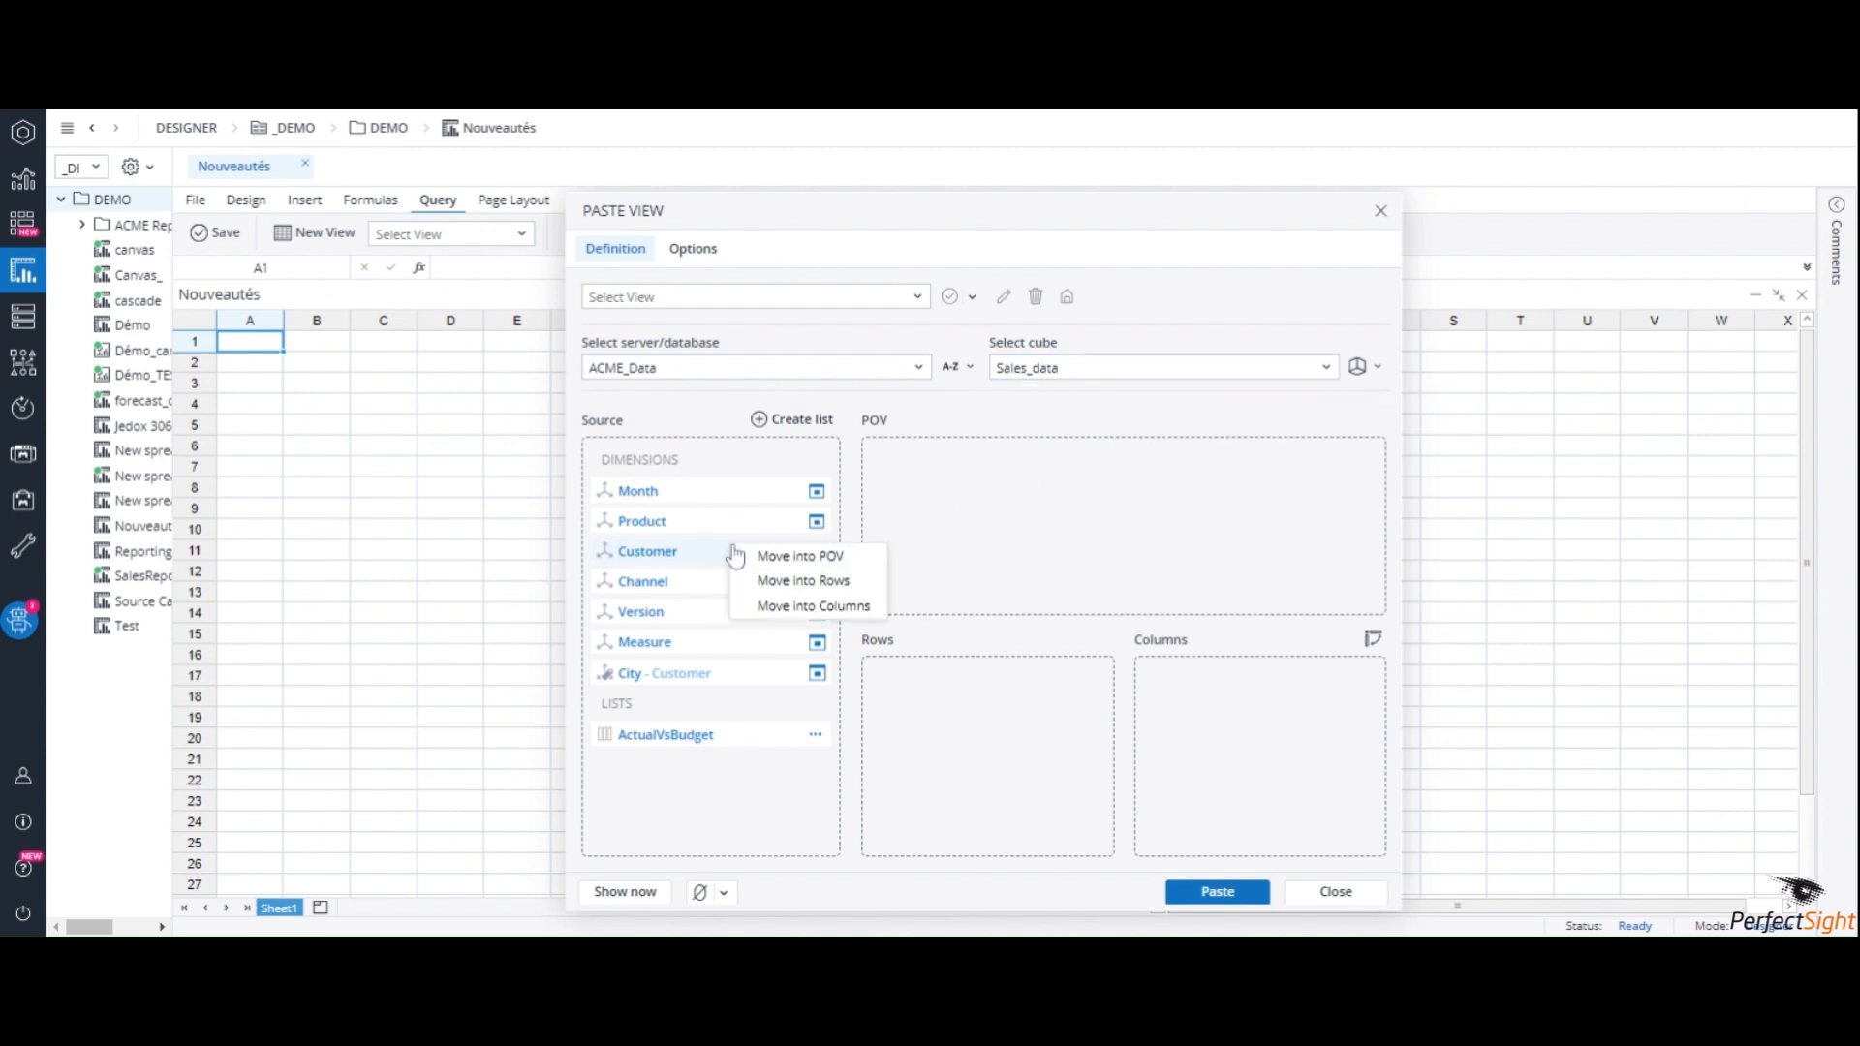
pyautogui.click(770, 581)
pyautogui.rightClick(722, 644)
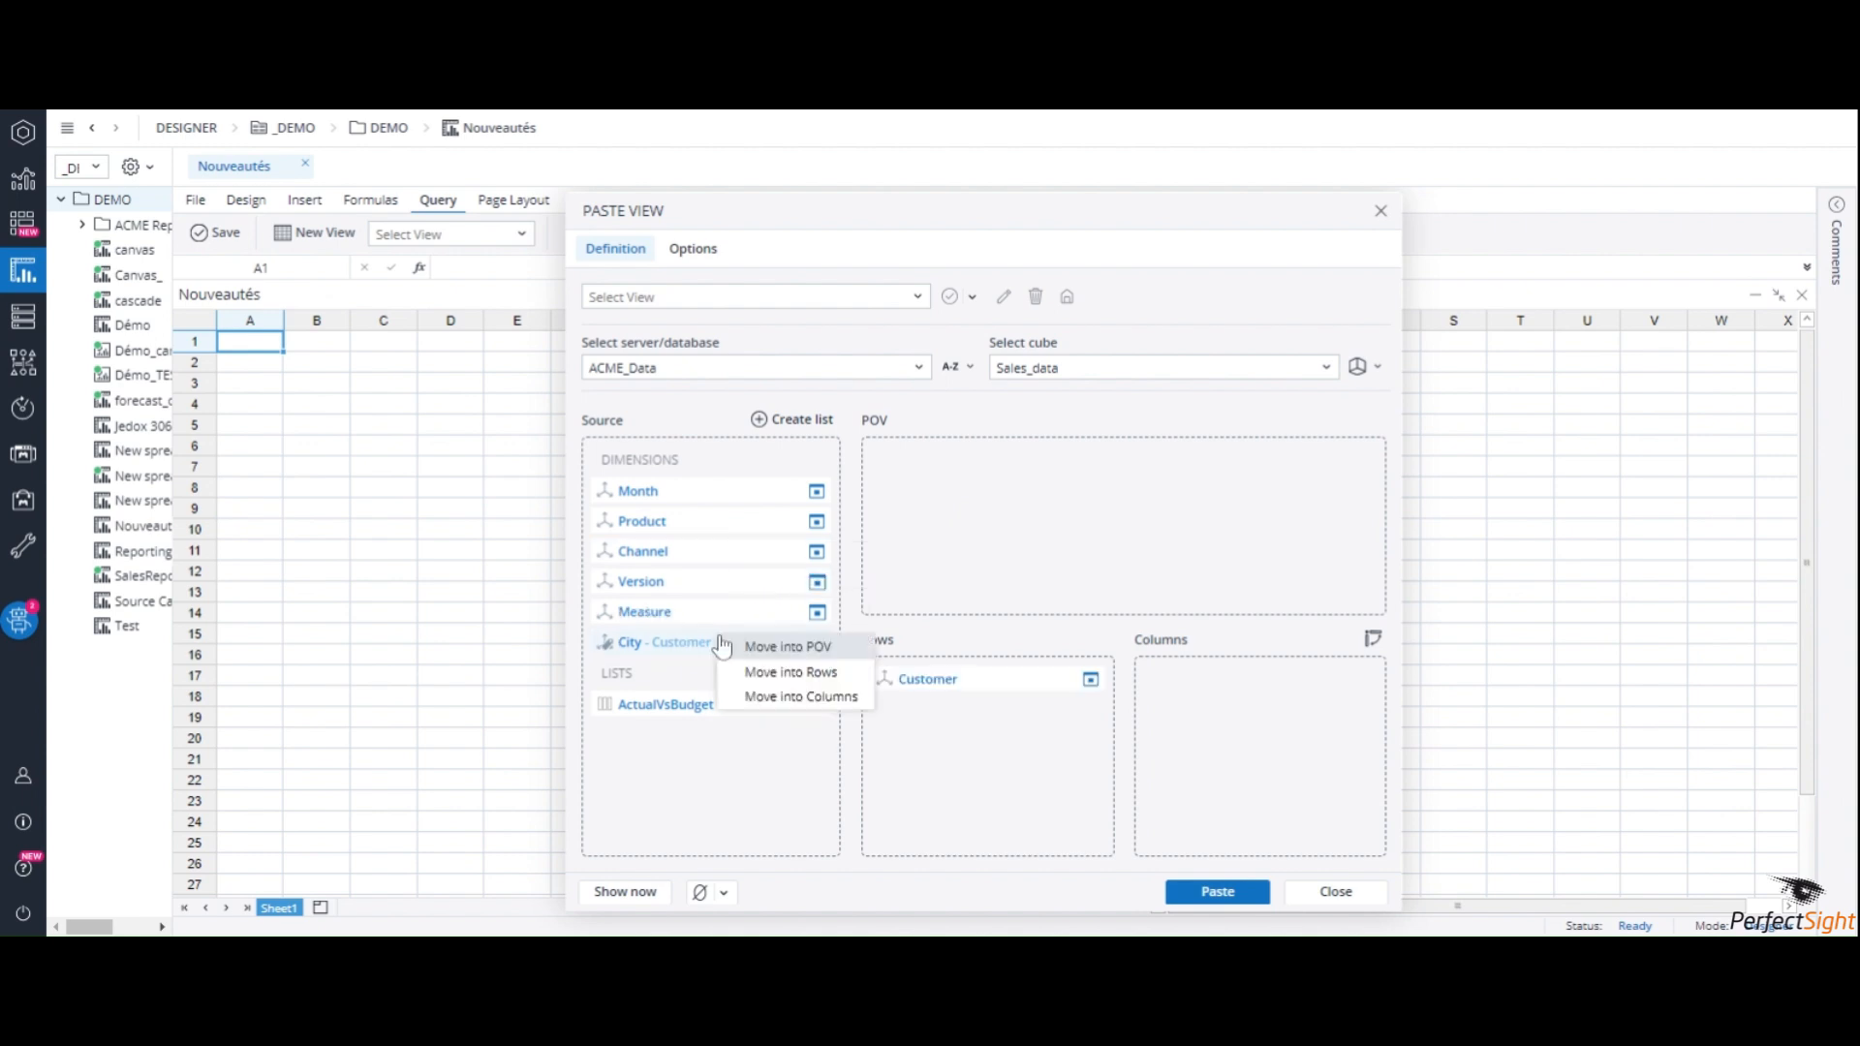
pyautogui.click(761, 699)
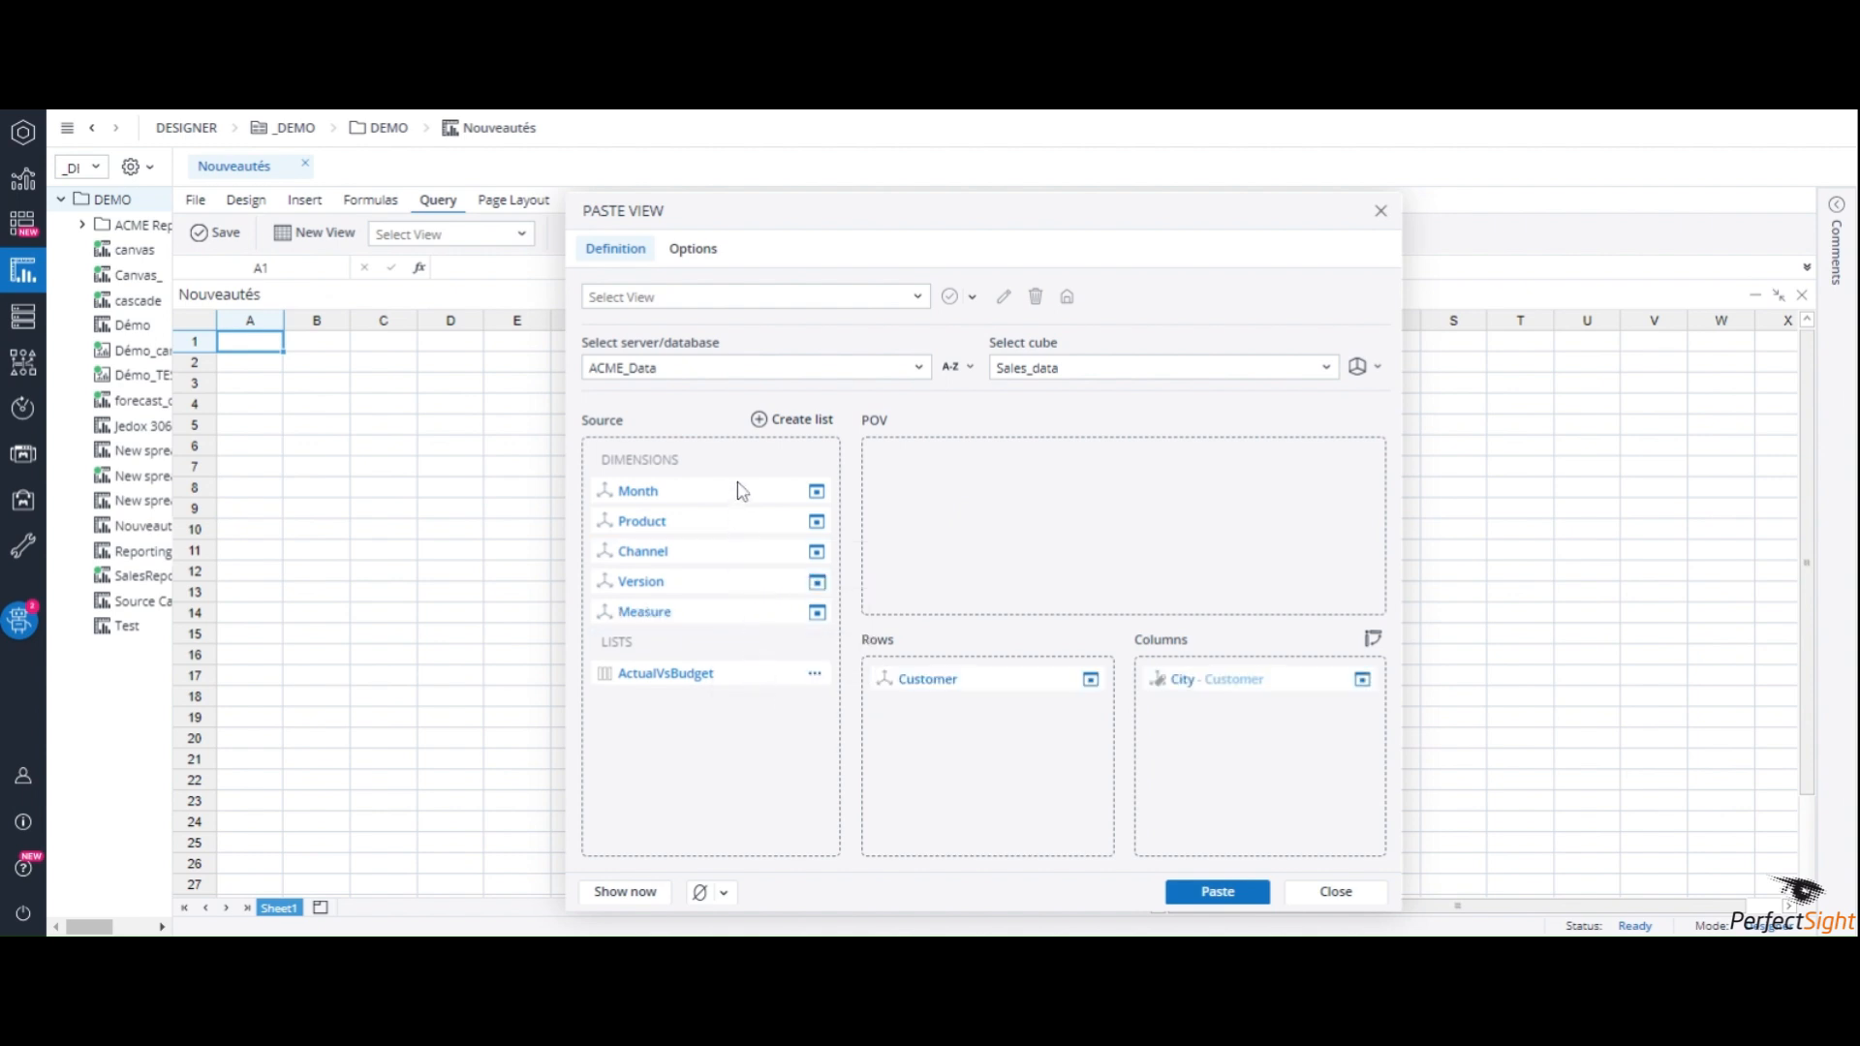
# Move Month, Product, Channel, Version and Measure into the POV and paste the view into the sheet
pyautogui.rightClick(738, 491)
pyautogui.click(777, 506)
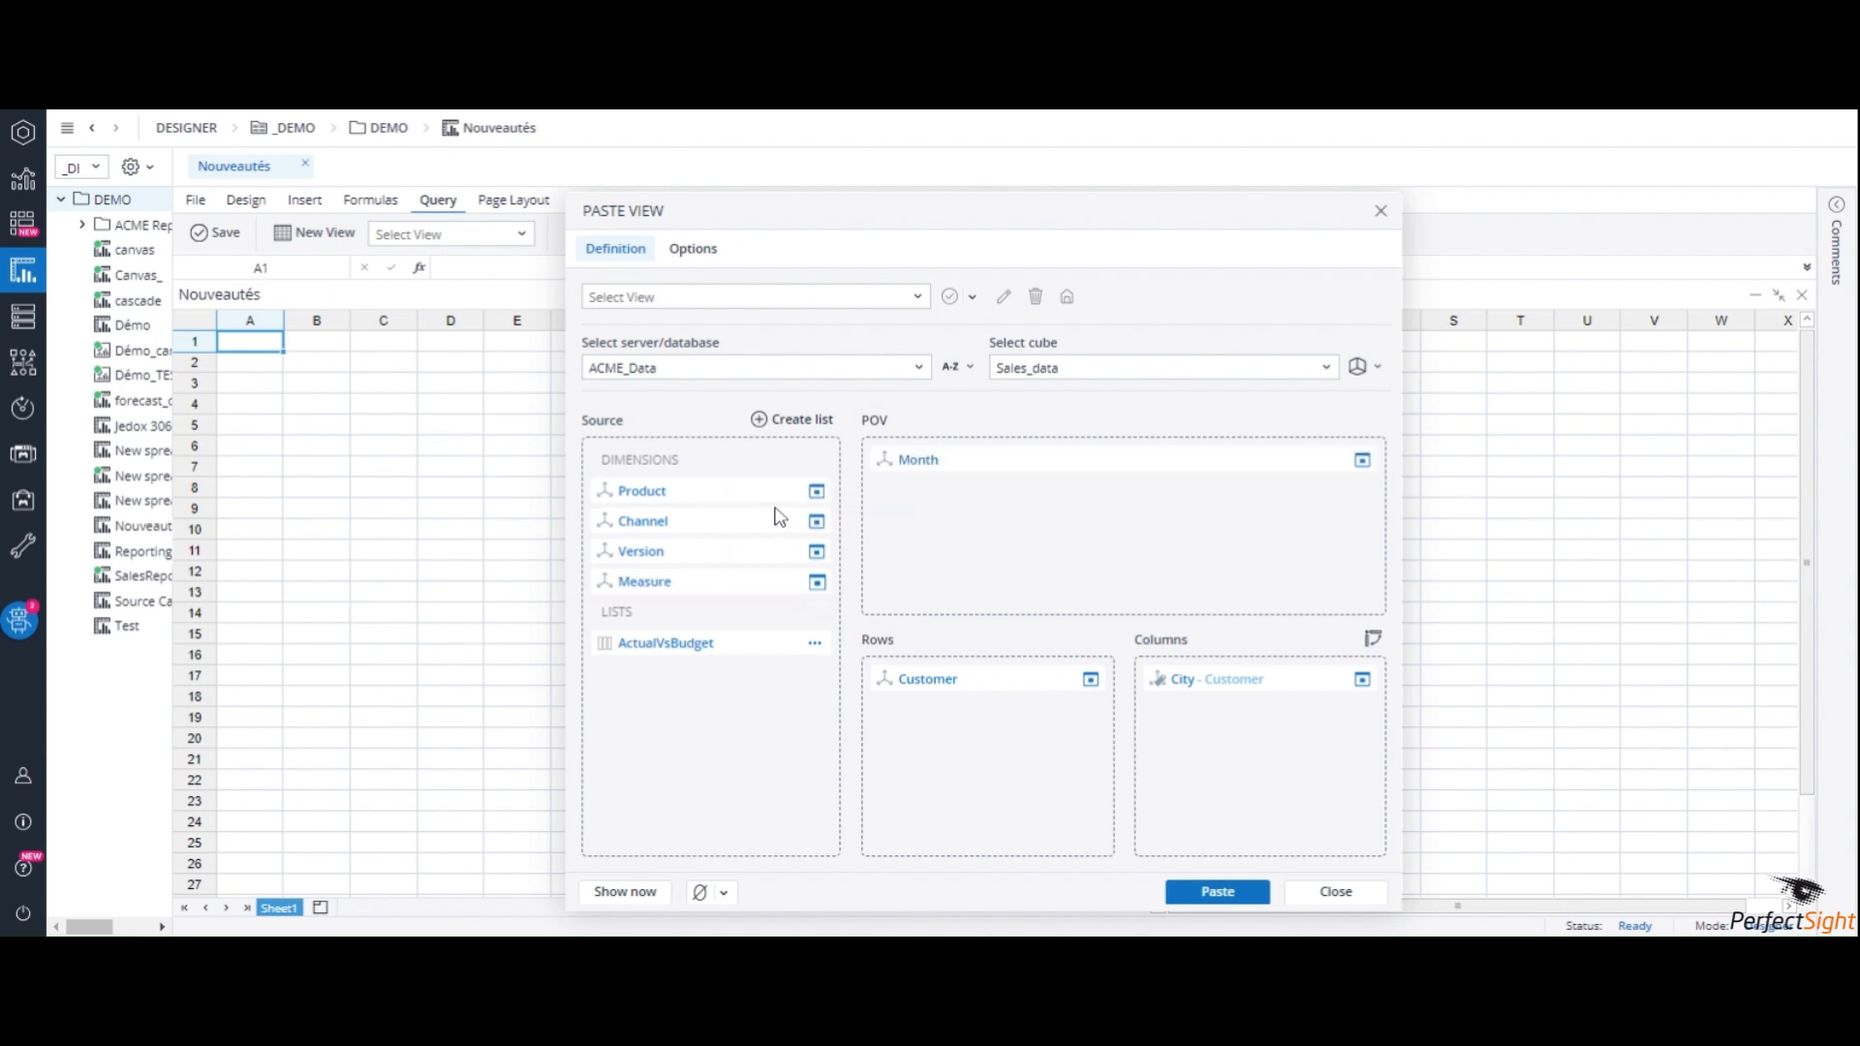
pyautogui.rightClick(793, 494)
pyautogui.click(785, 501)
pyautogui.rightClick(784, 498)
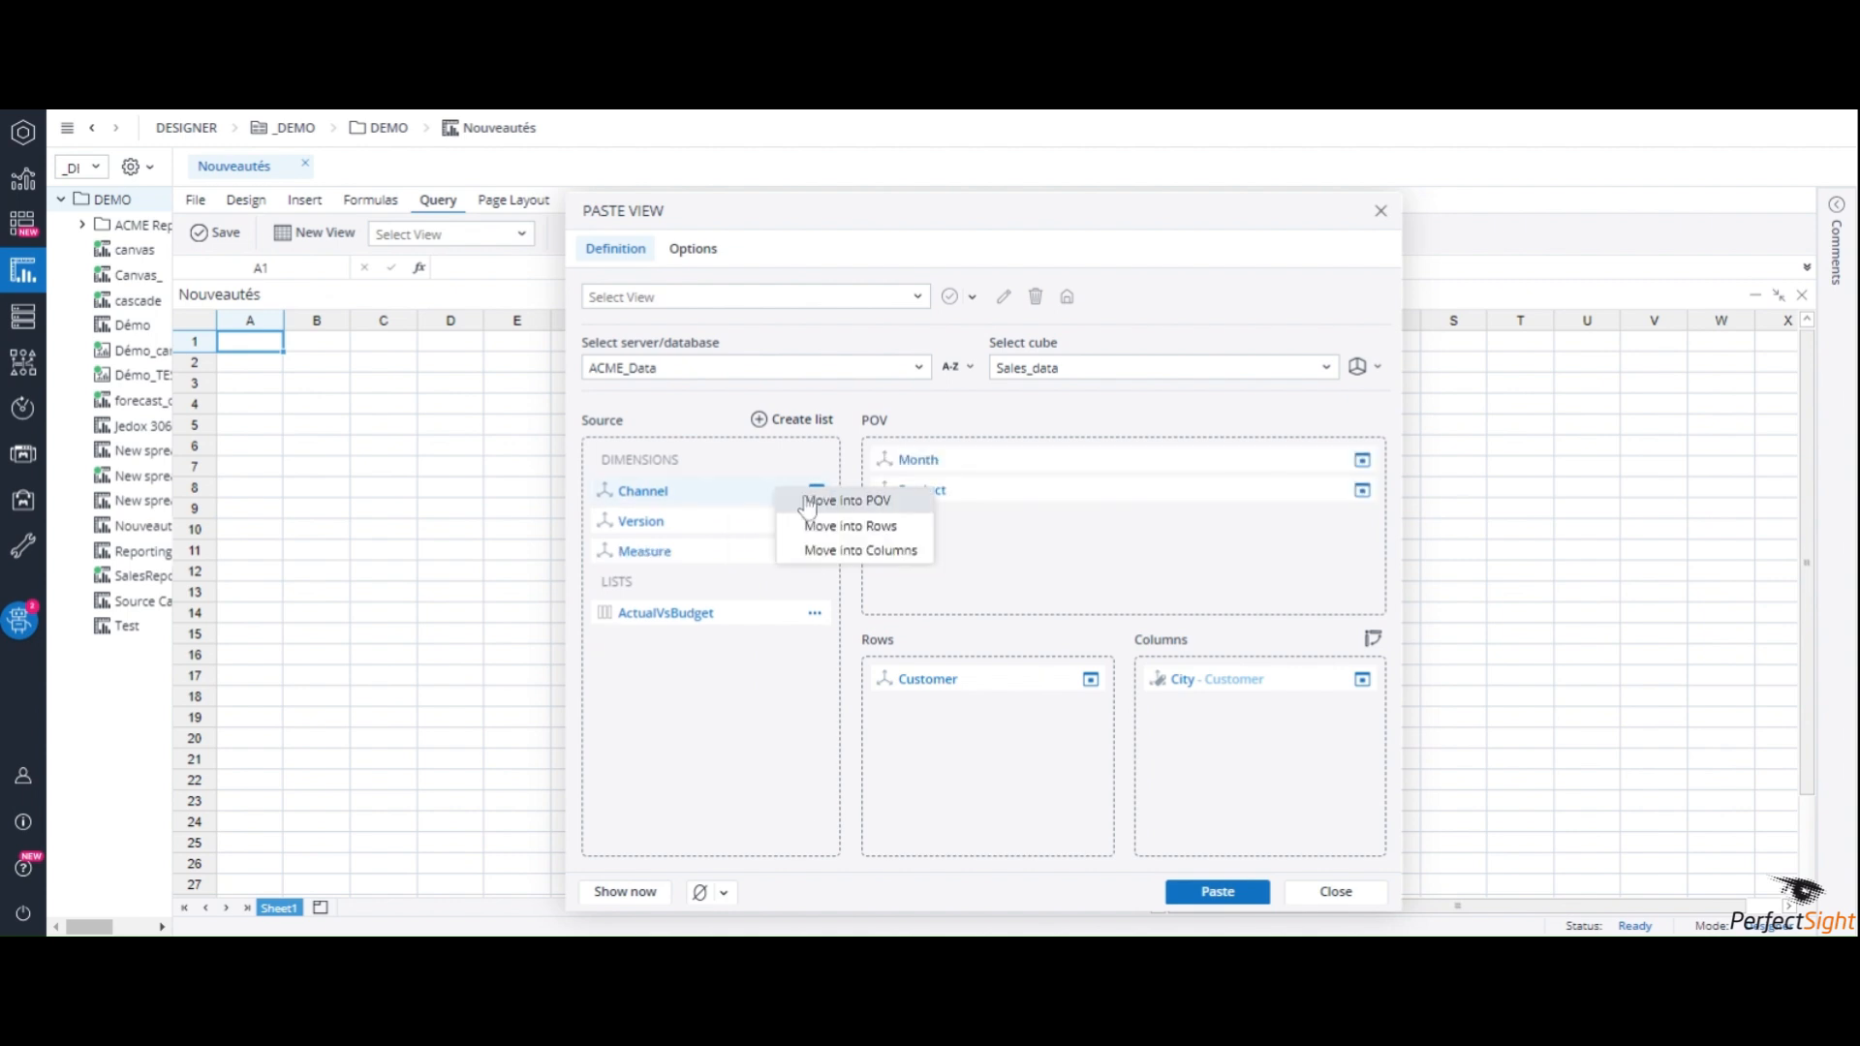
pyautogui.click(806, 504)
pyautogui.rightClick(790, 496)
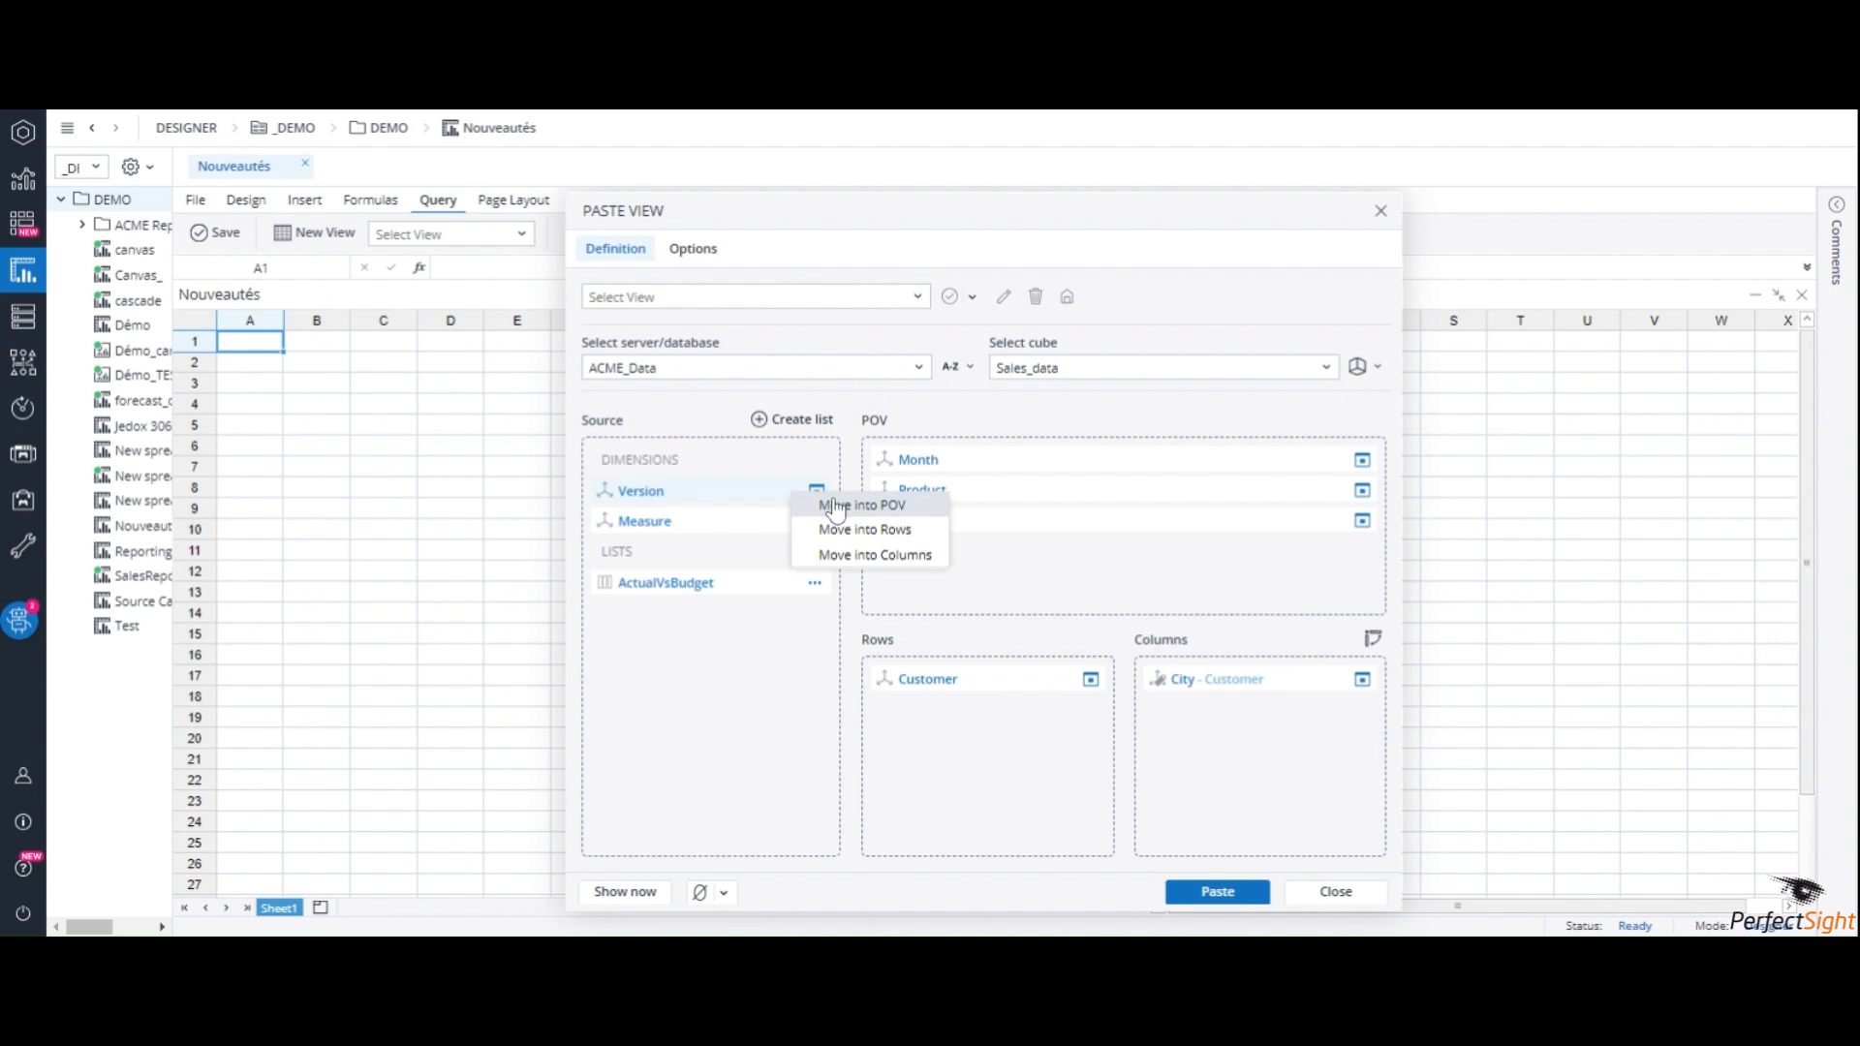
pyautogui.click(833, 505)
pyautogui.rightClick(787, 496)
pyautogui.click(818, 503)
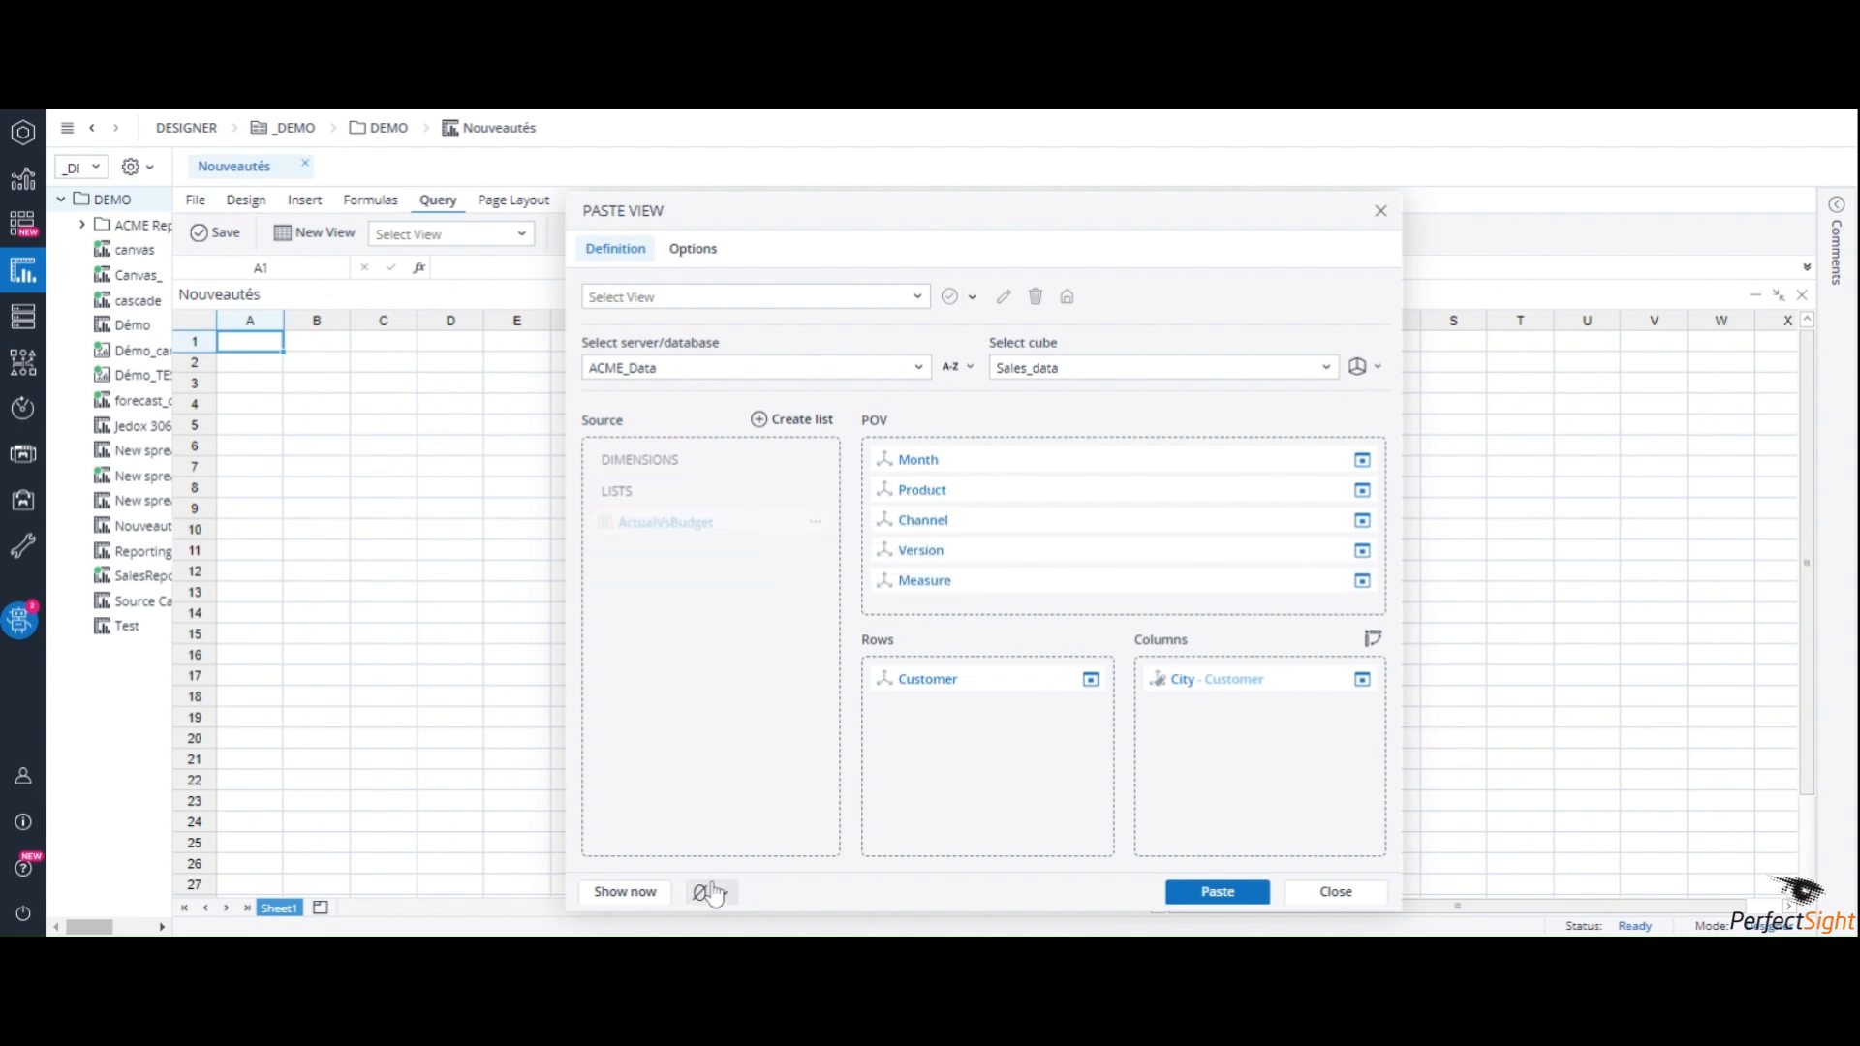
pyautogui.click(1197, 892)
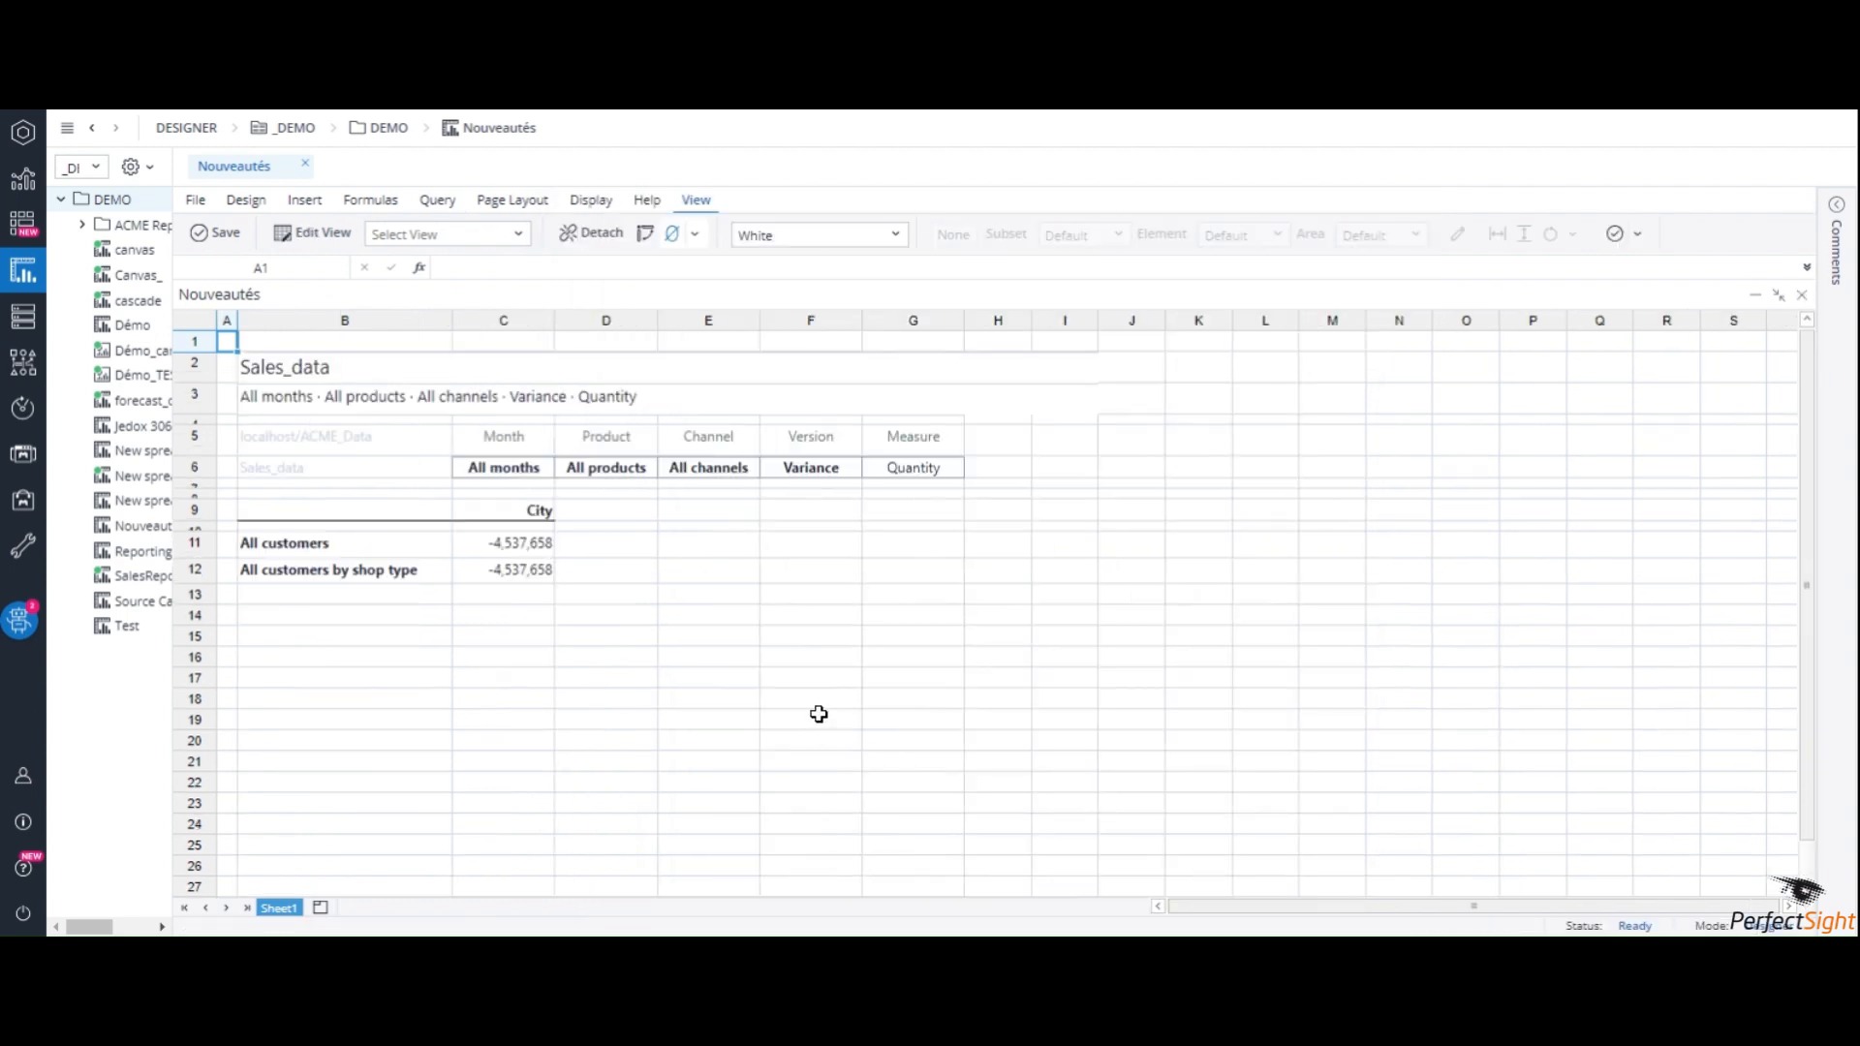
# Expand the City and Total City column headers in the pasted view to show the individual cities
pyautogui.doubleClick(531, 513)
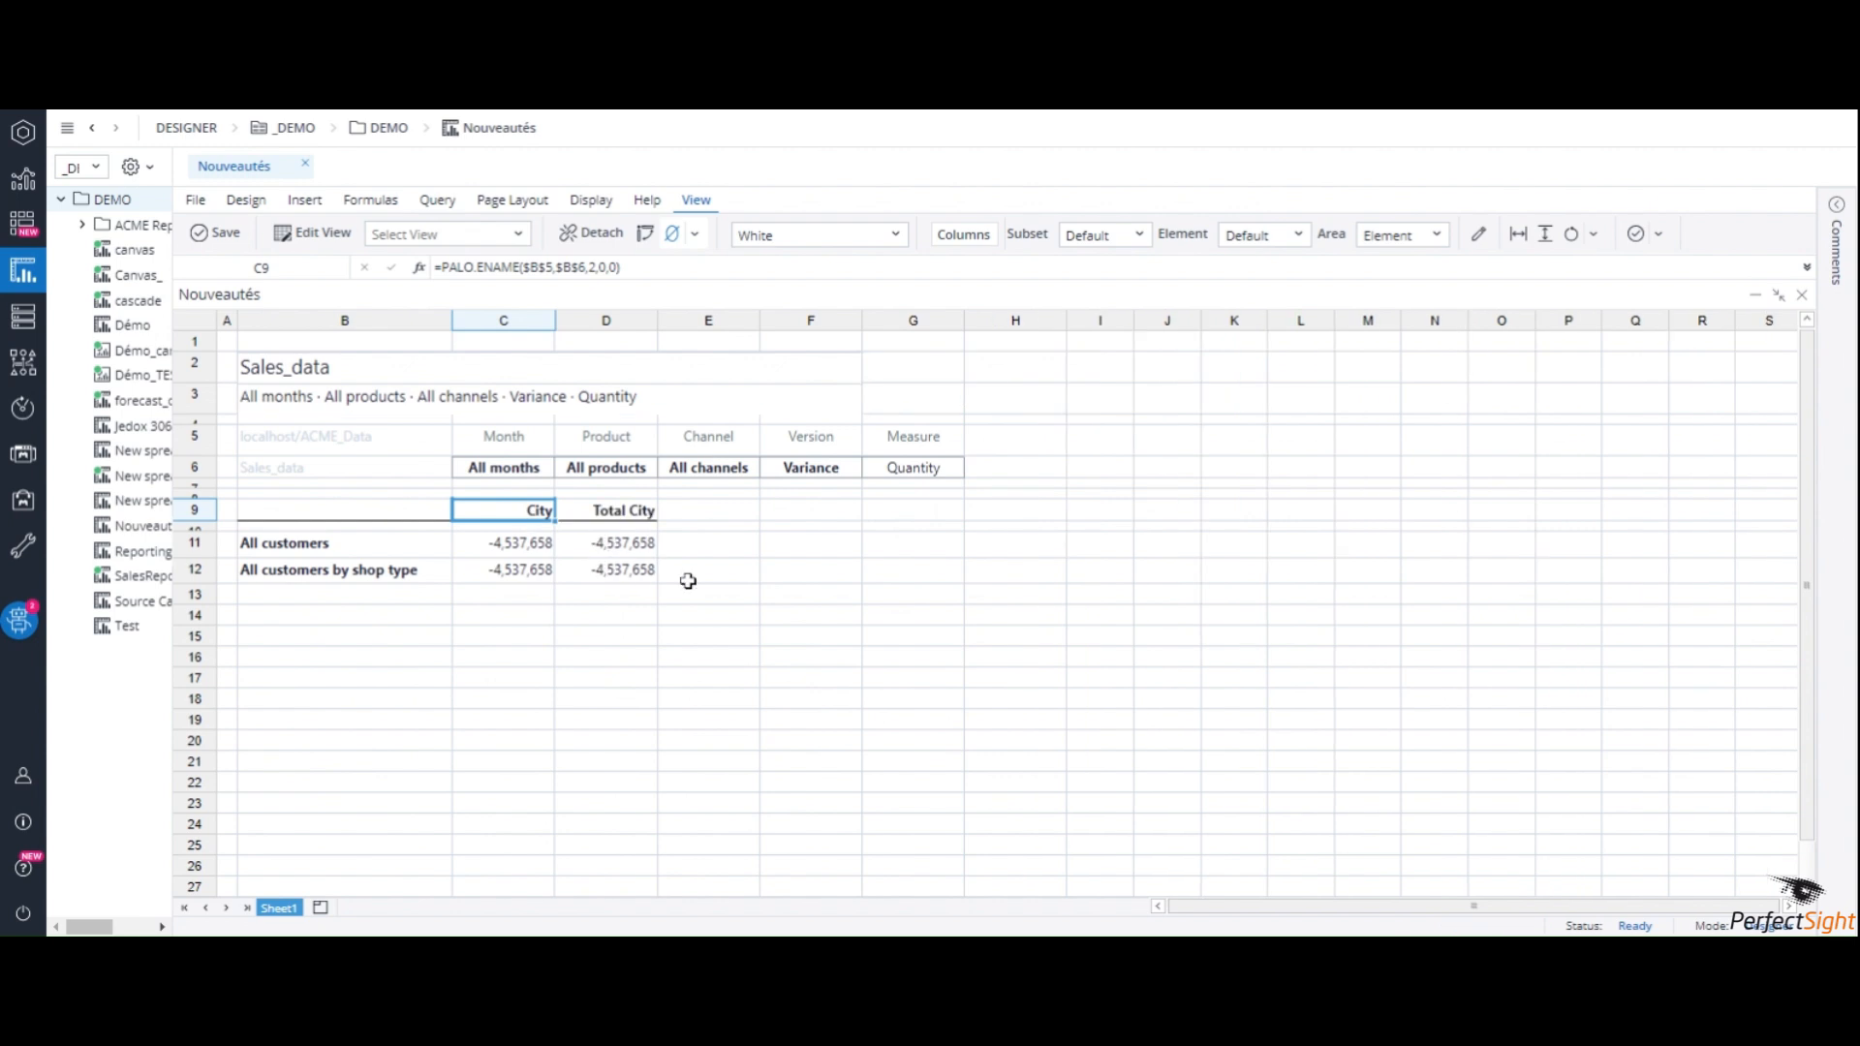
pyautogui.click(642, 514)
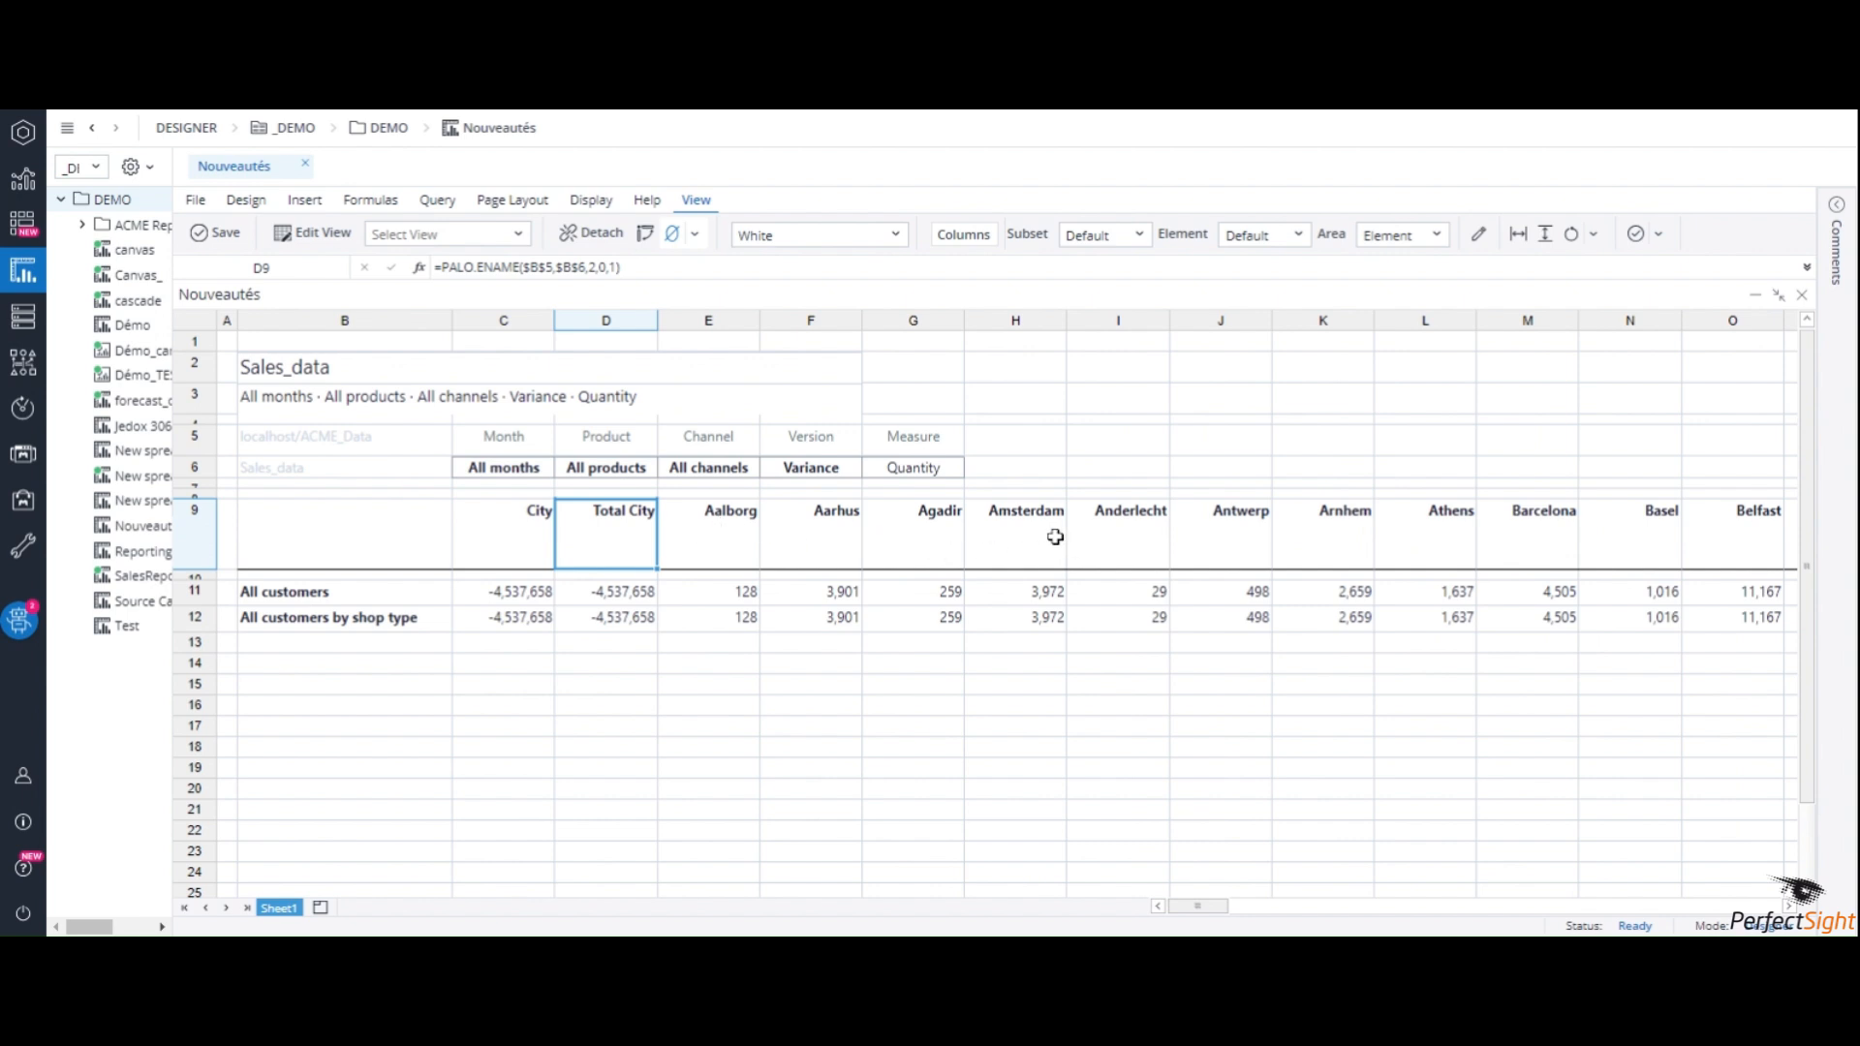
pyautogui.doubleClick(1021, 527)
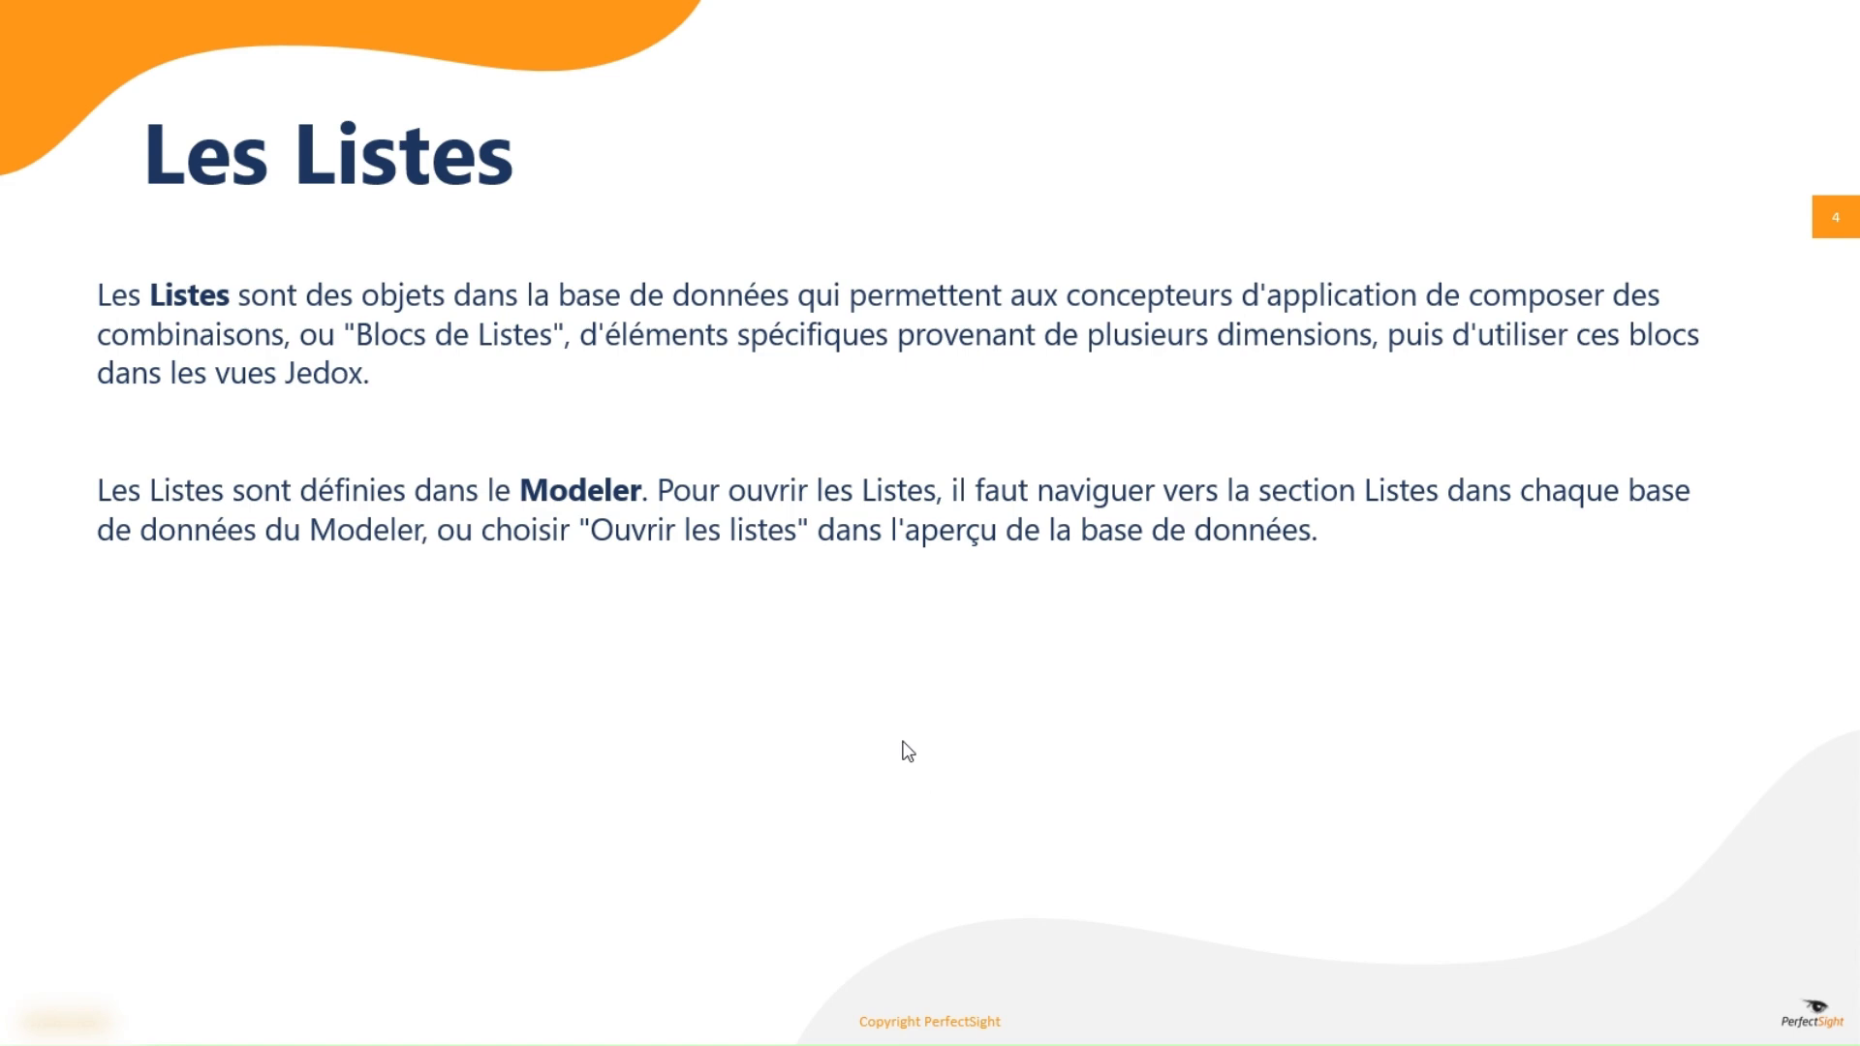
pyautogui.click(902, 741)
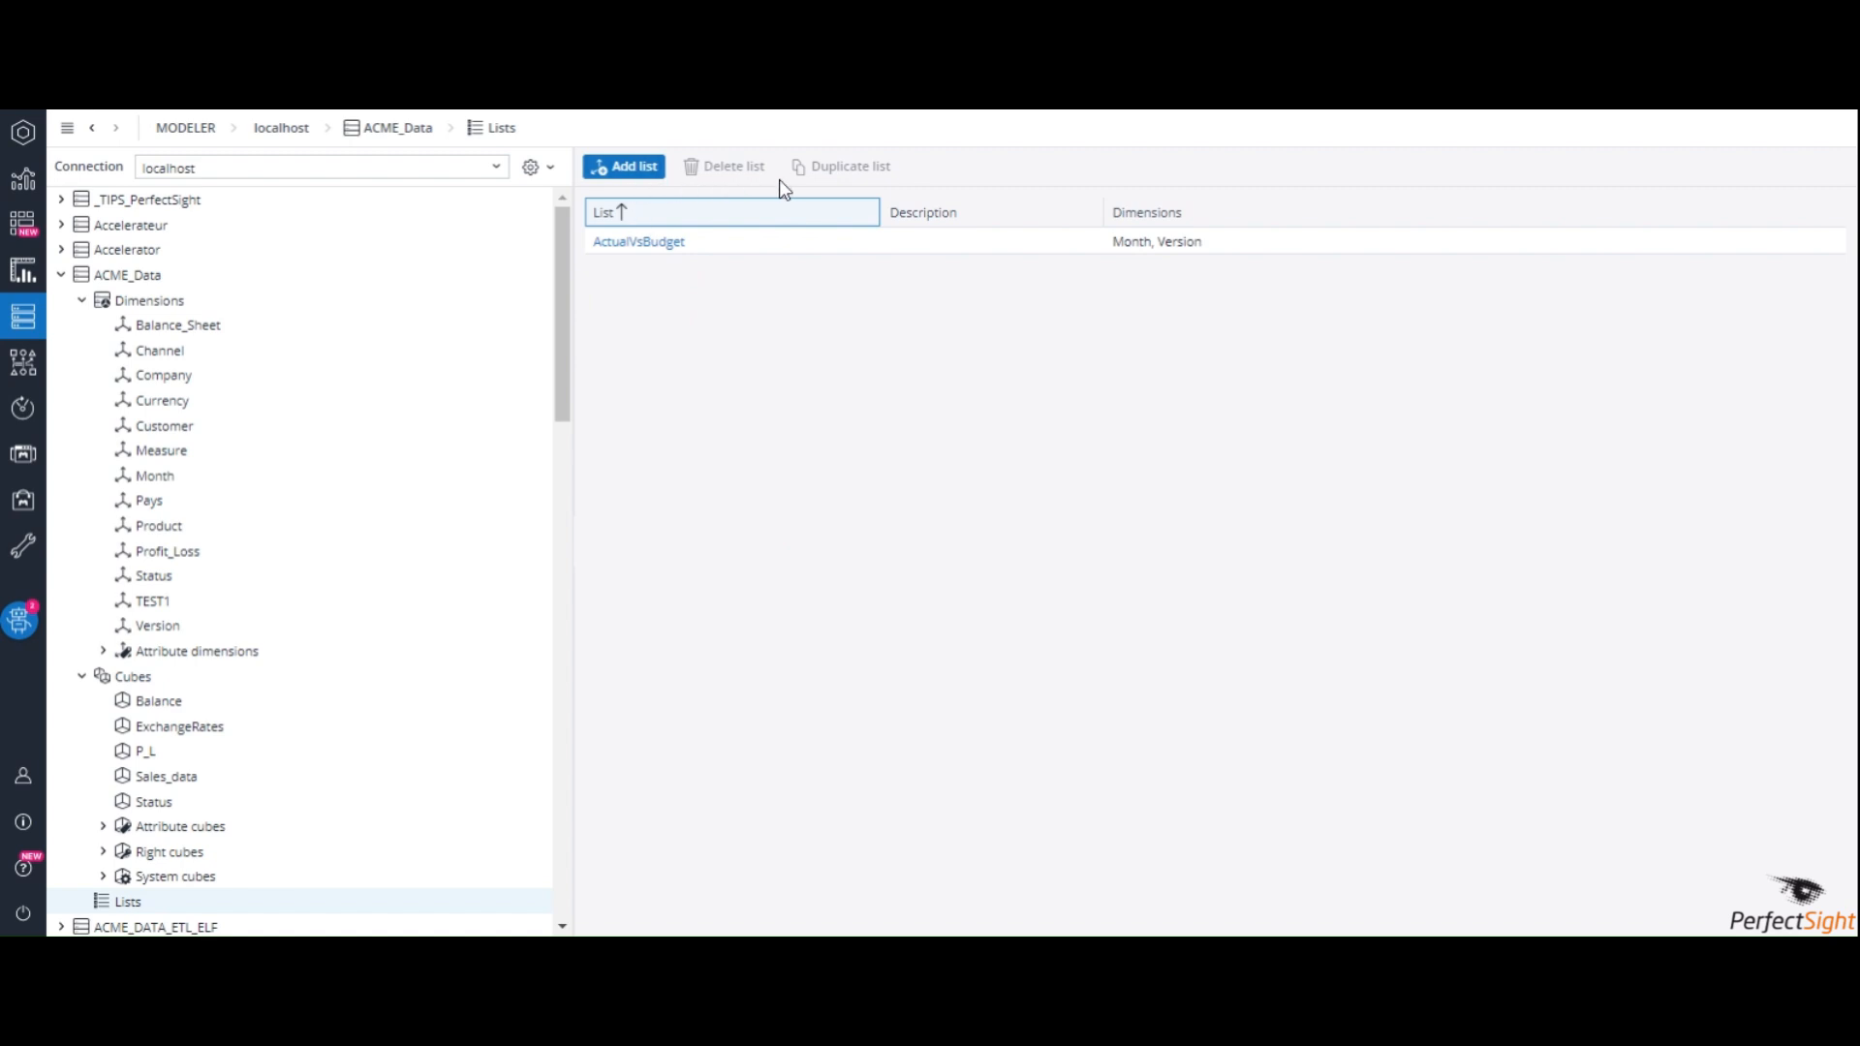
# Review the block definitions of the ActualVsBudget list in the Modeler and save the list
pyautogui.click(624, 243)
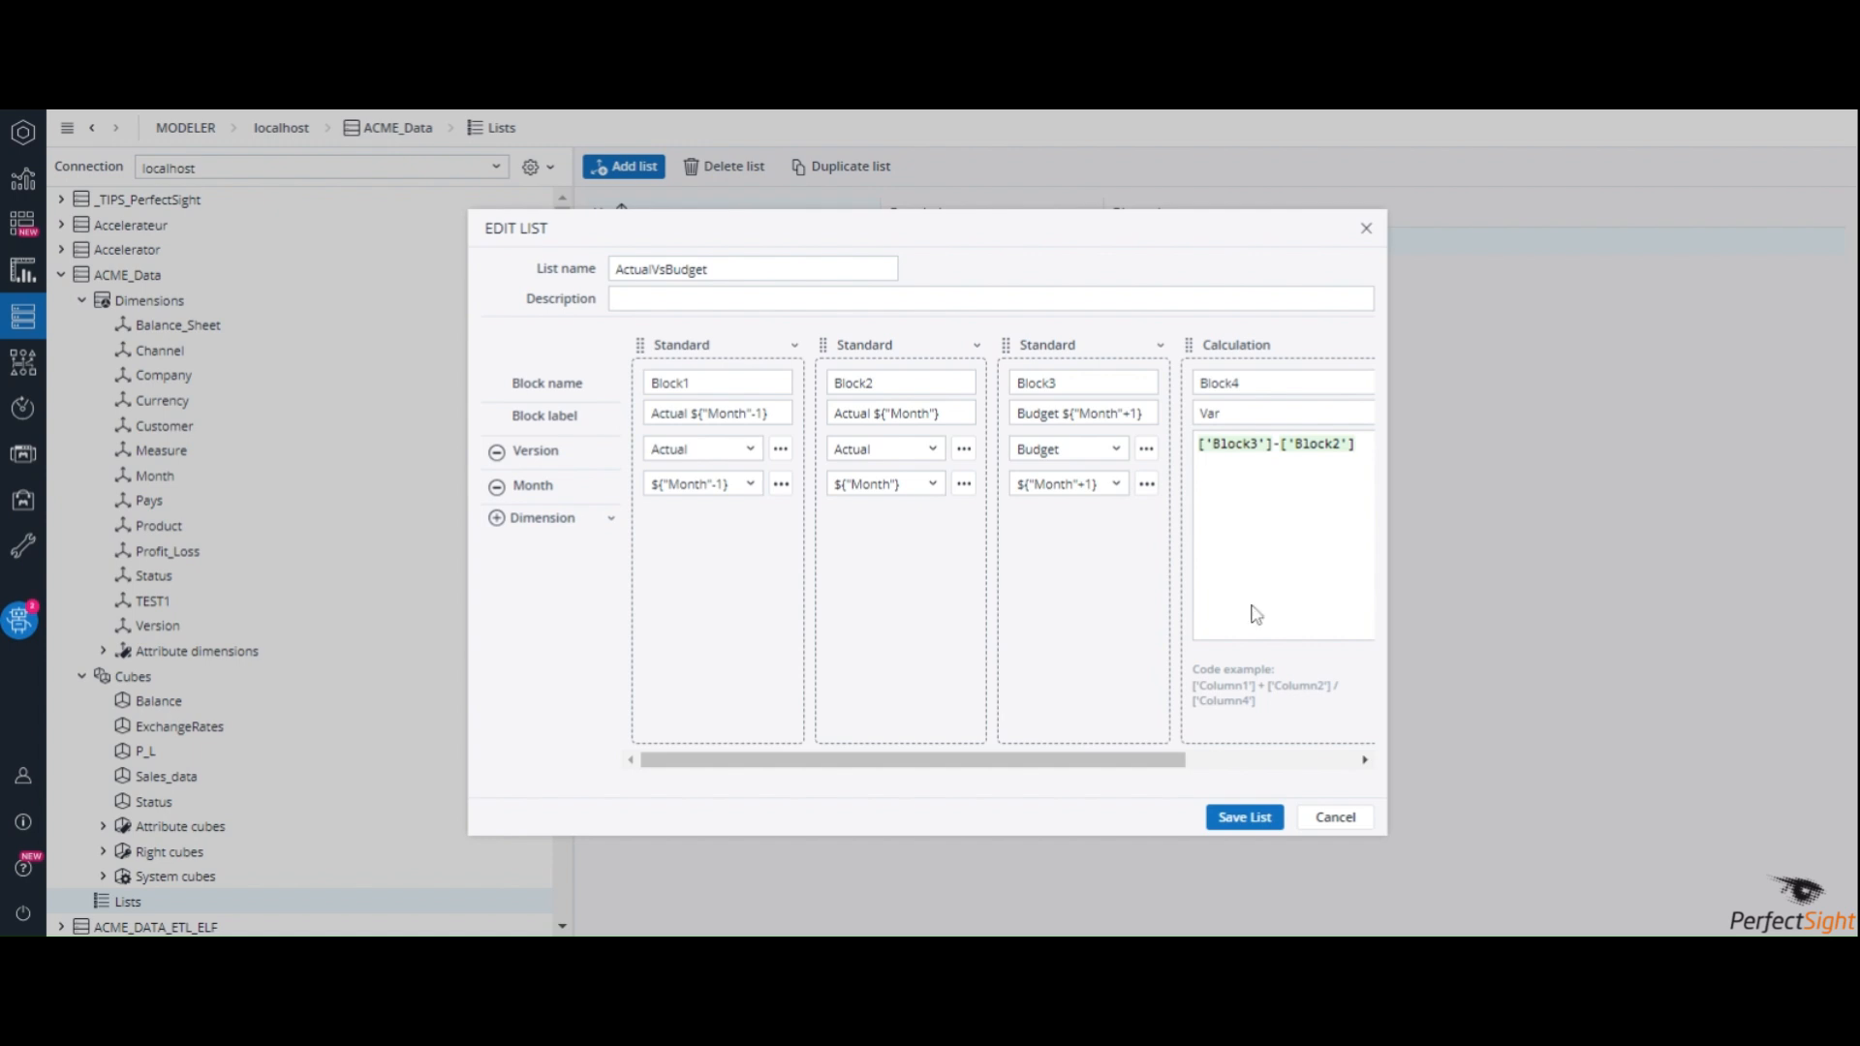
pyautogui.click(1249, 834)
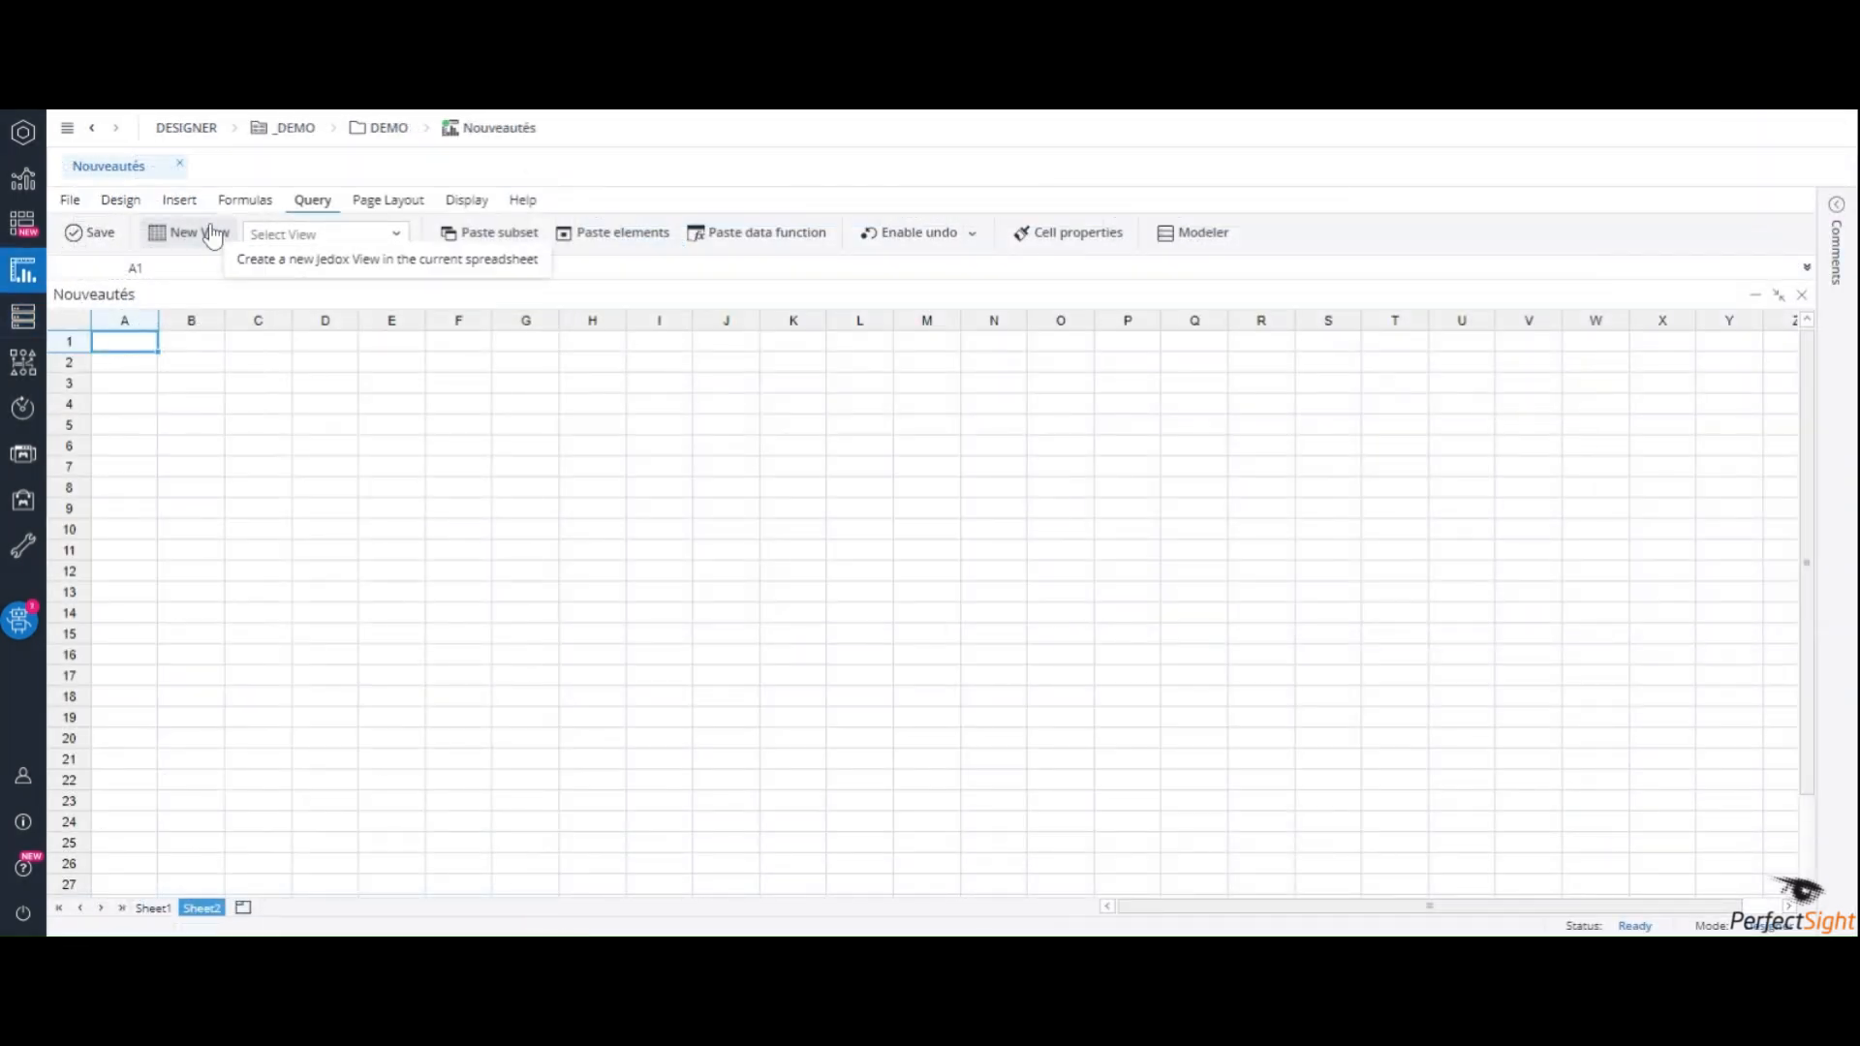
# Start a new Sales_data view on Sheet2 with the ActualVsBudget list in columns and Customer in rows
pyautogui.click(215, 241)
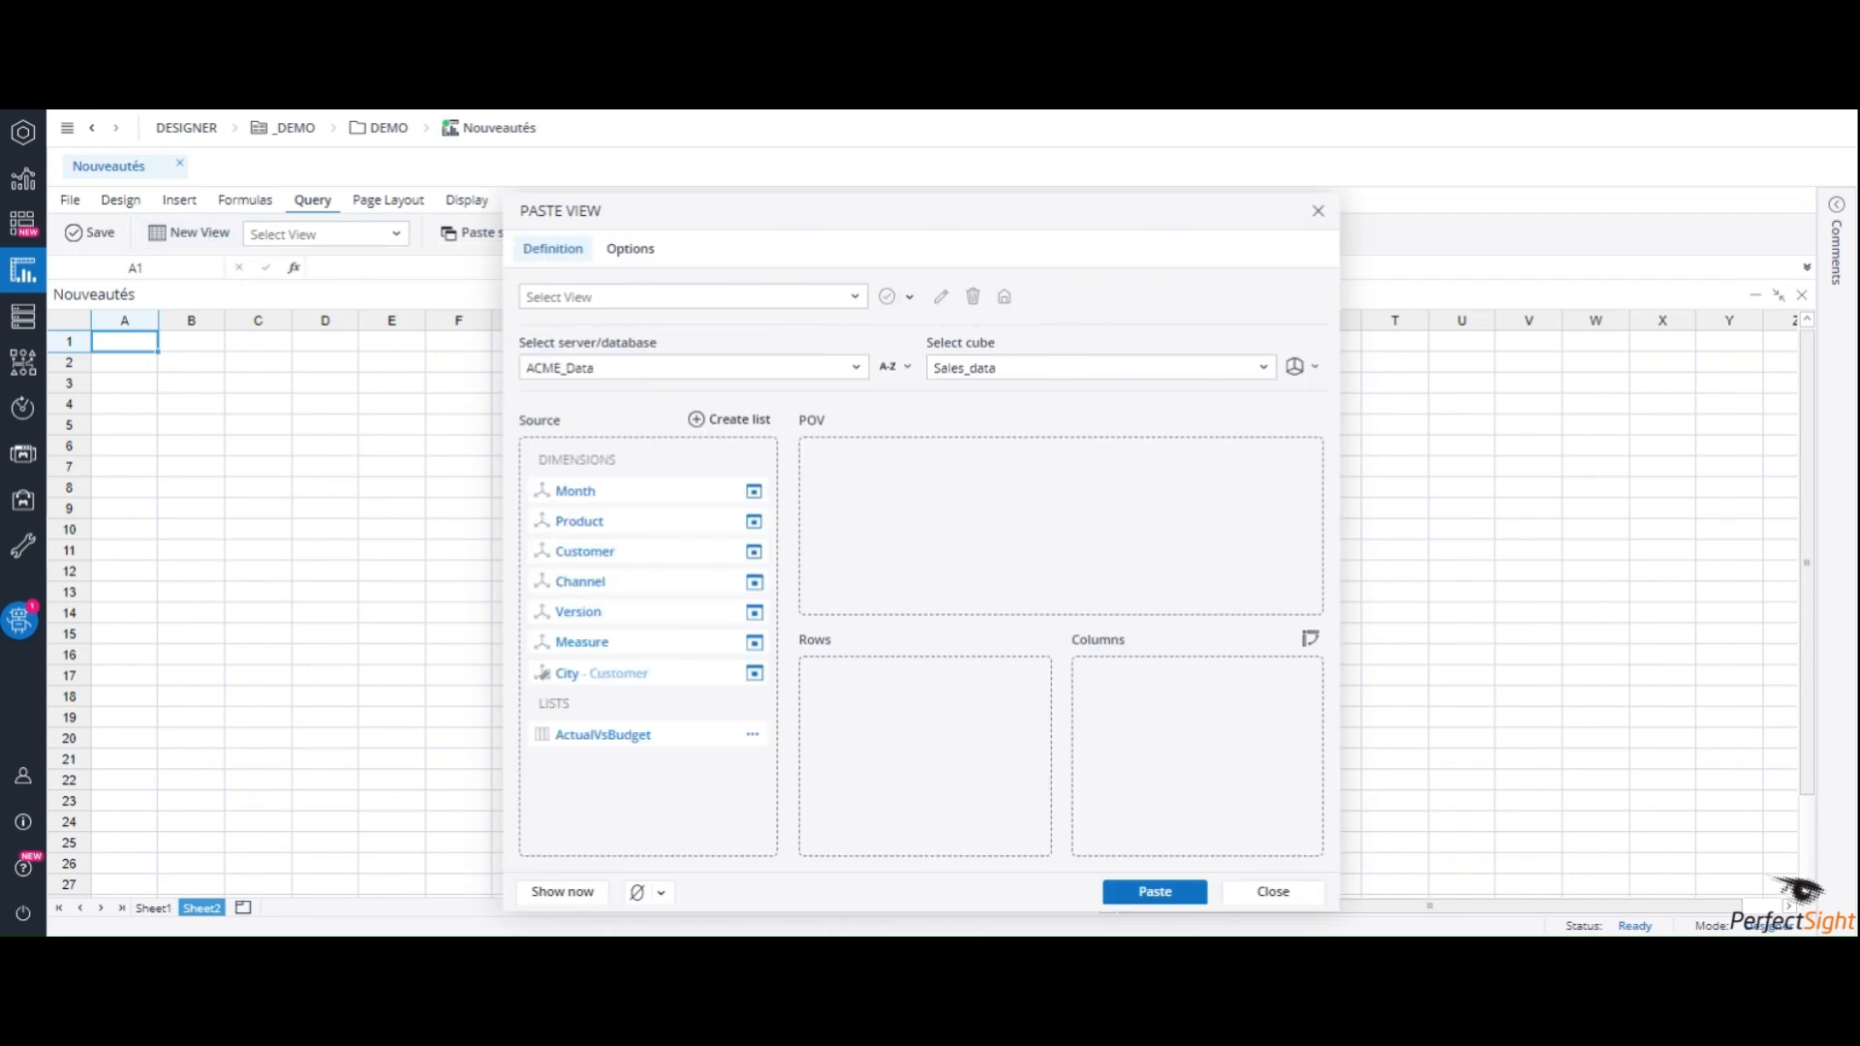
pyautogui.click(657, 744)
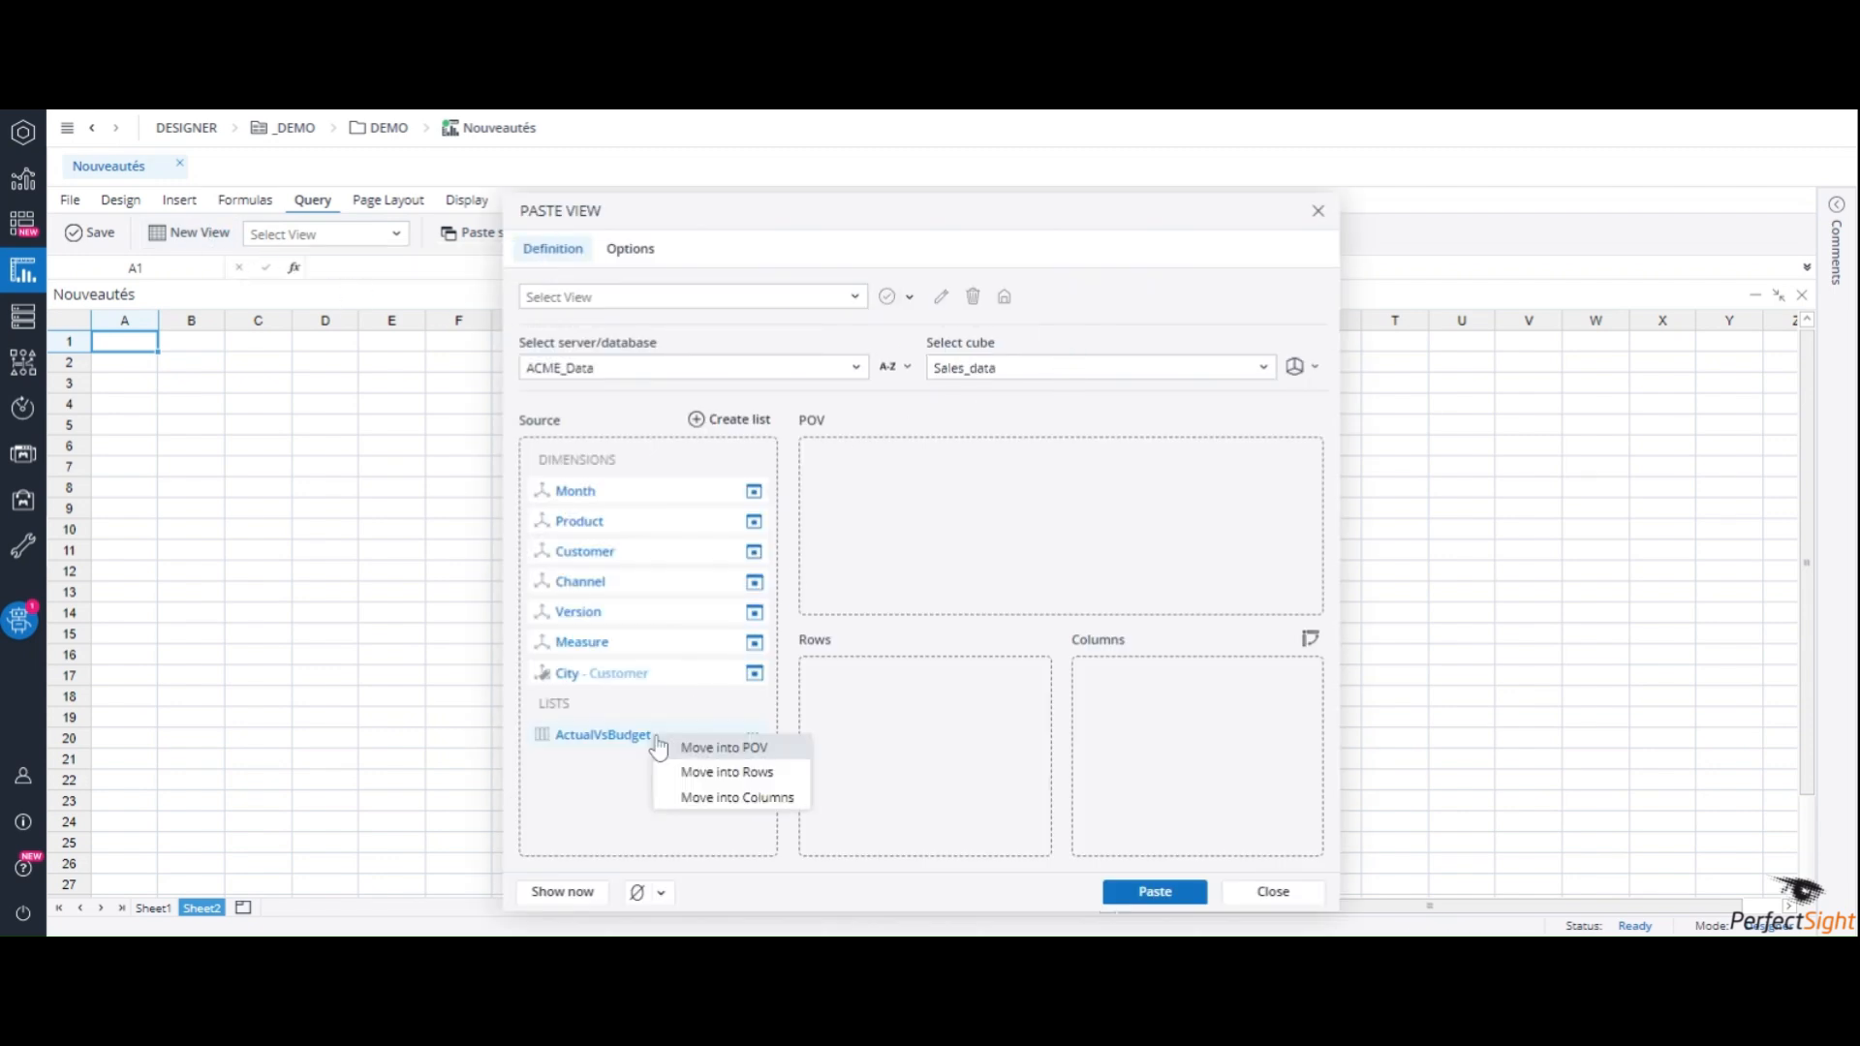
pyautogui.click(705, 797)
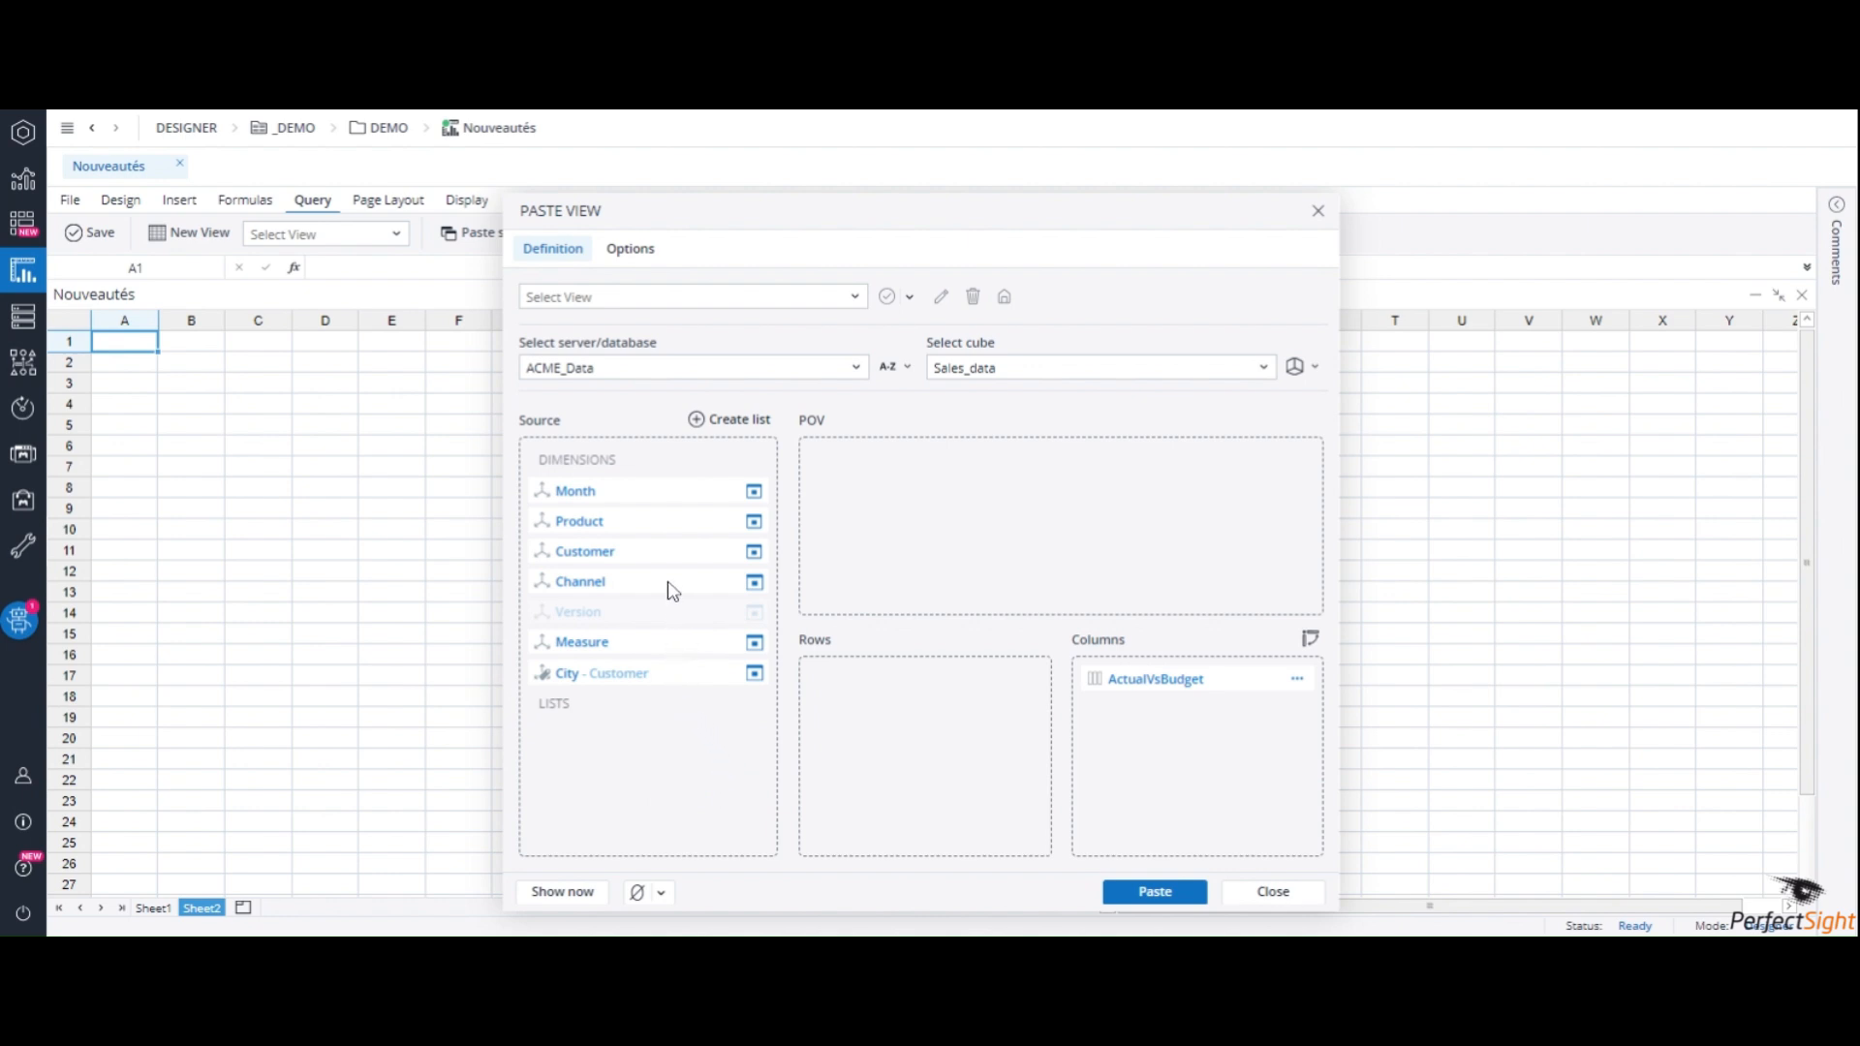
pyautogui.click(655, 550)
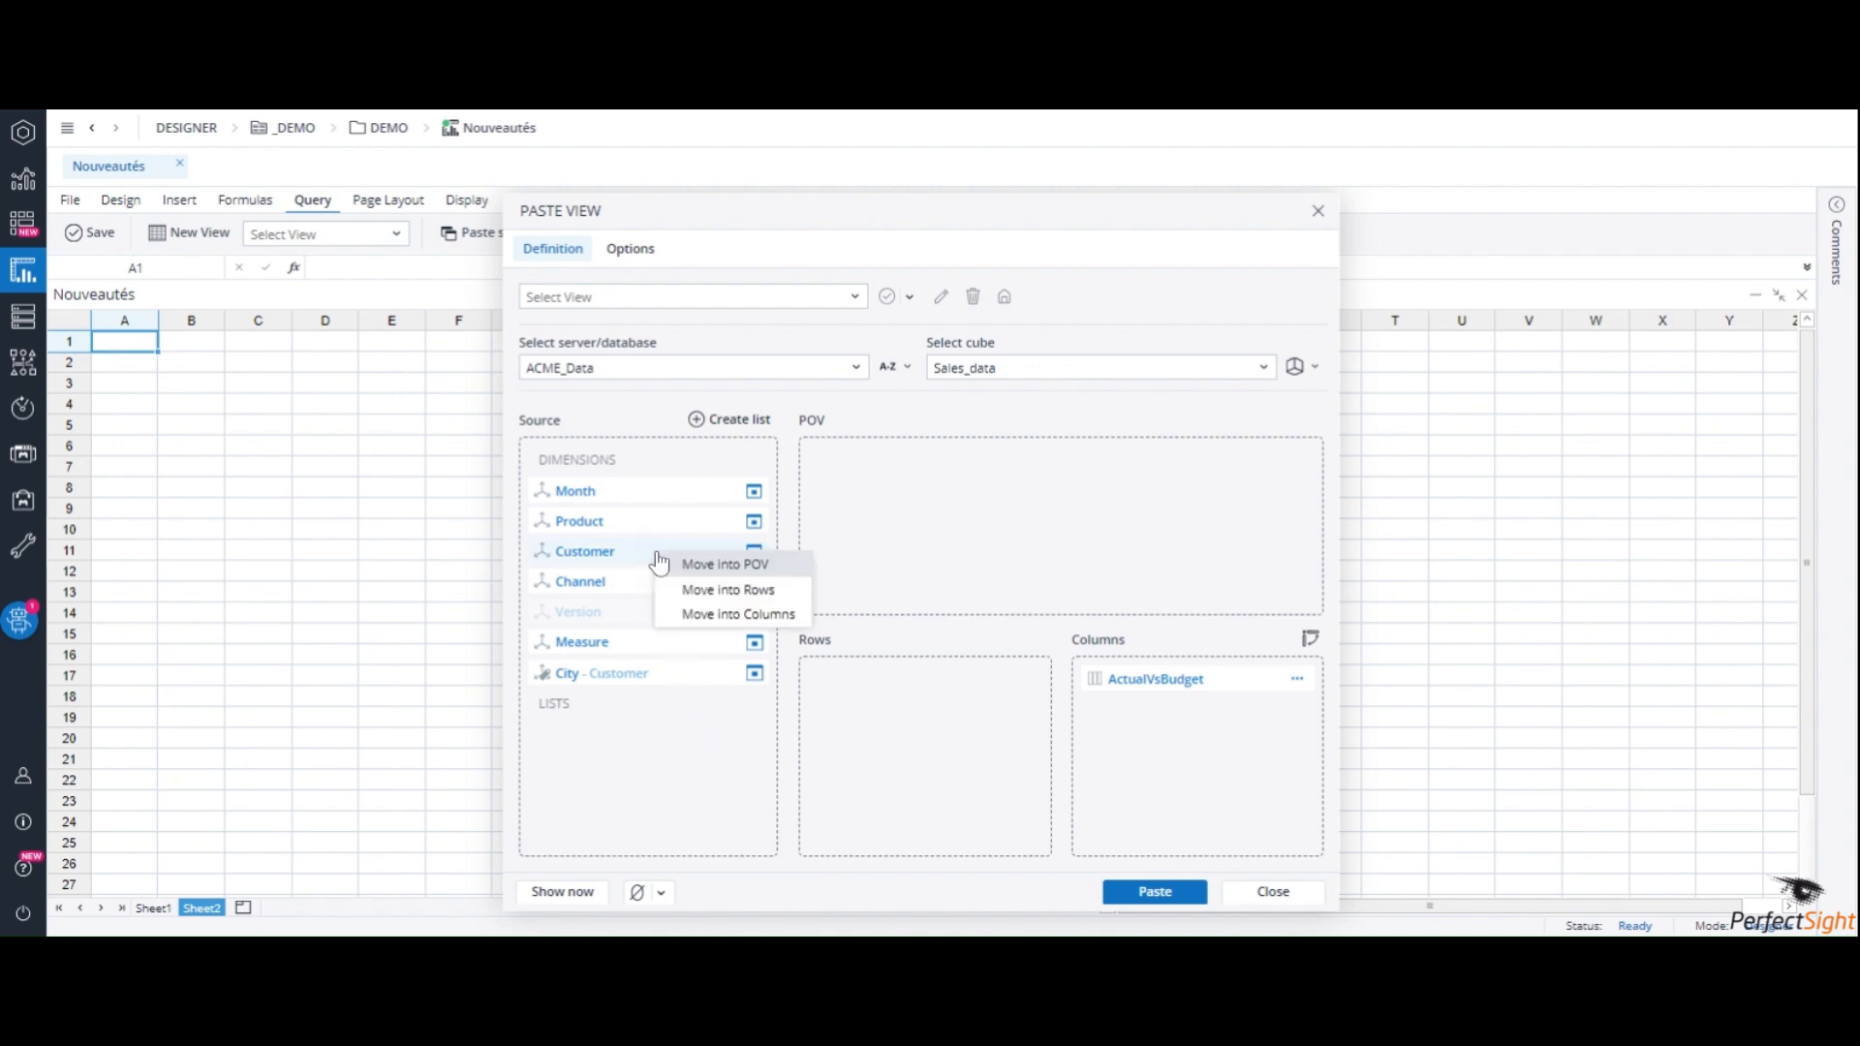
pyautogui.click(694, 590)
# Move the Month, Product, Channel and Measure dimensions into the POV of the new view
pyautogui.click(678, 494)
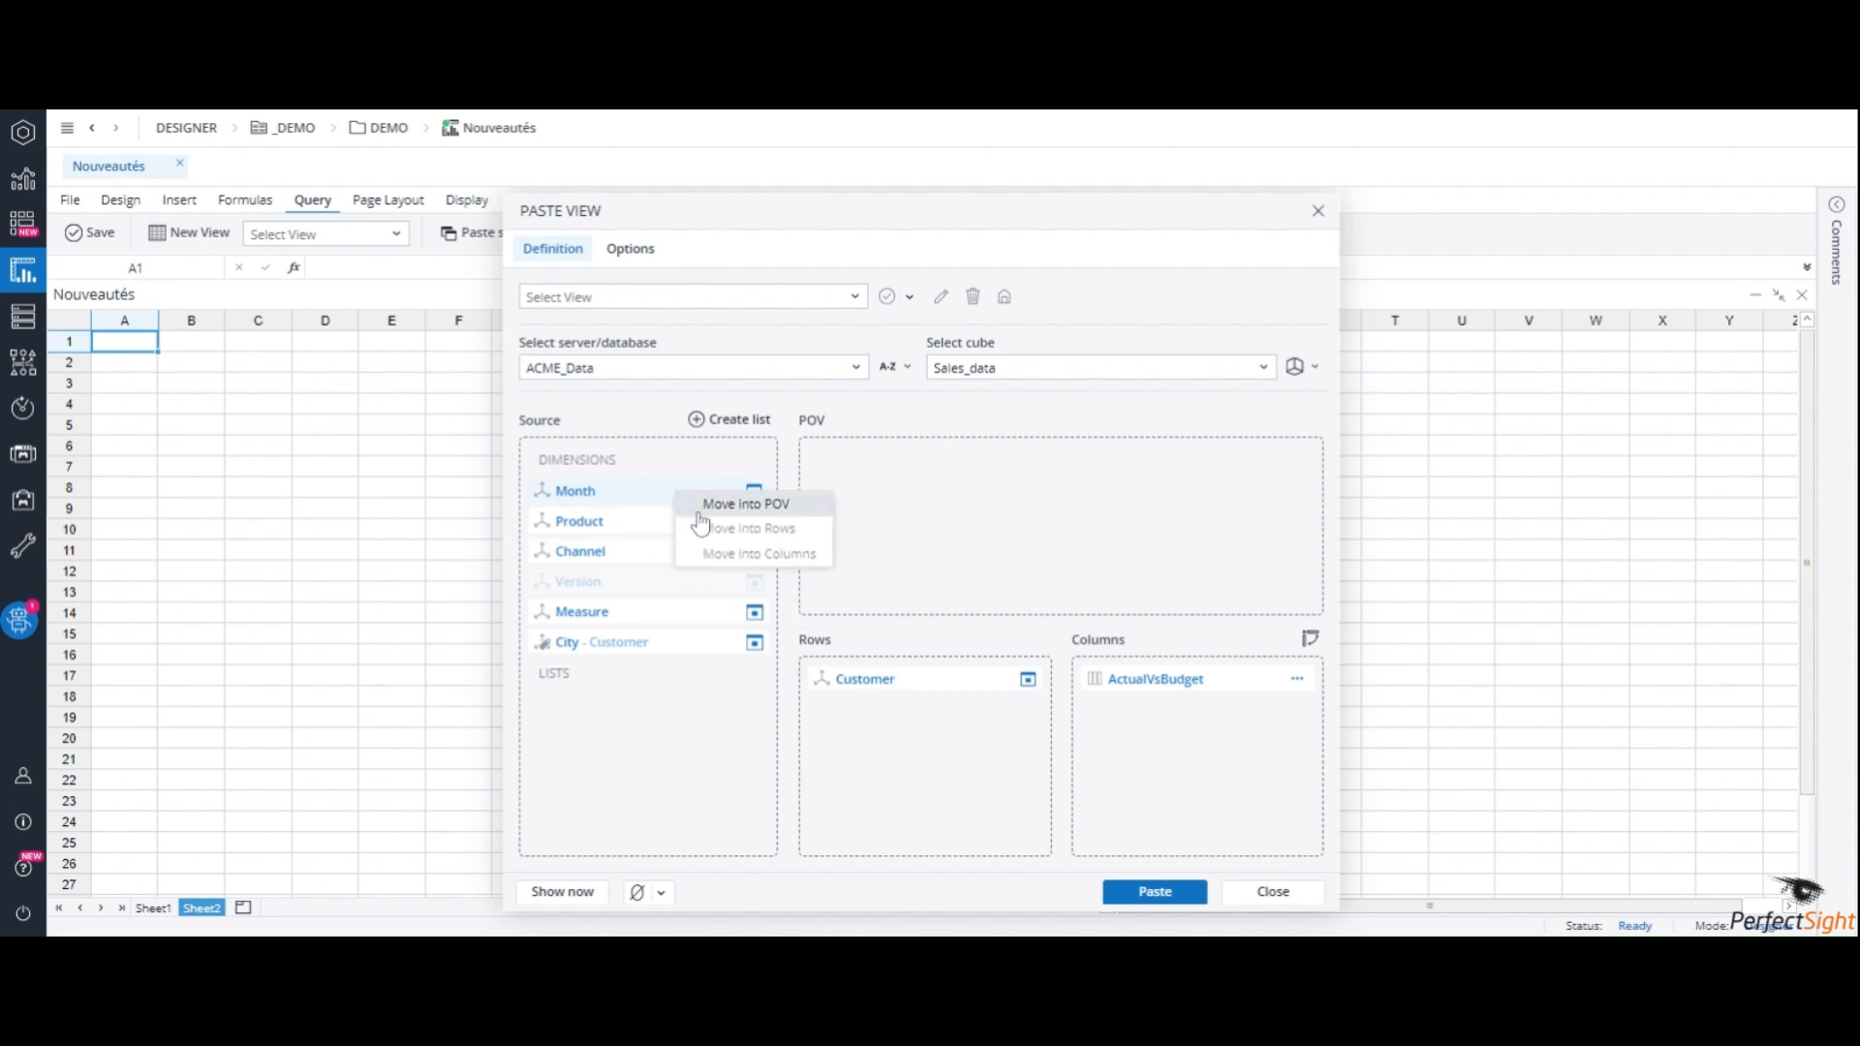
pyautogui.click(703, 506)
pyautogui.click(722, 494)
pyautogui.click(722, 505)
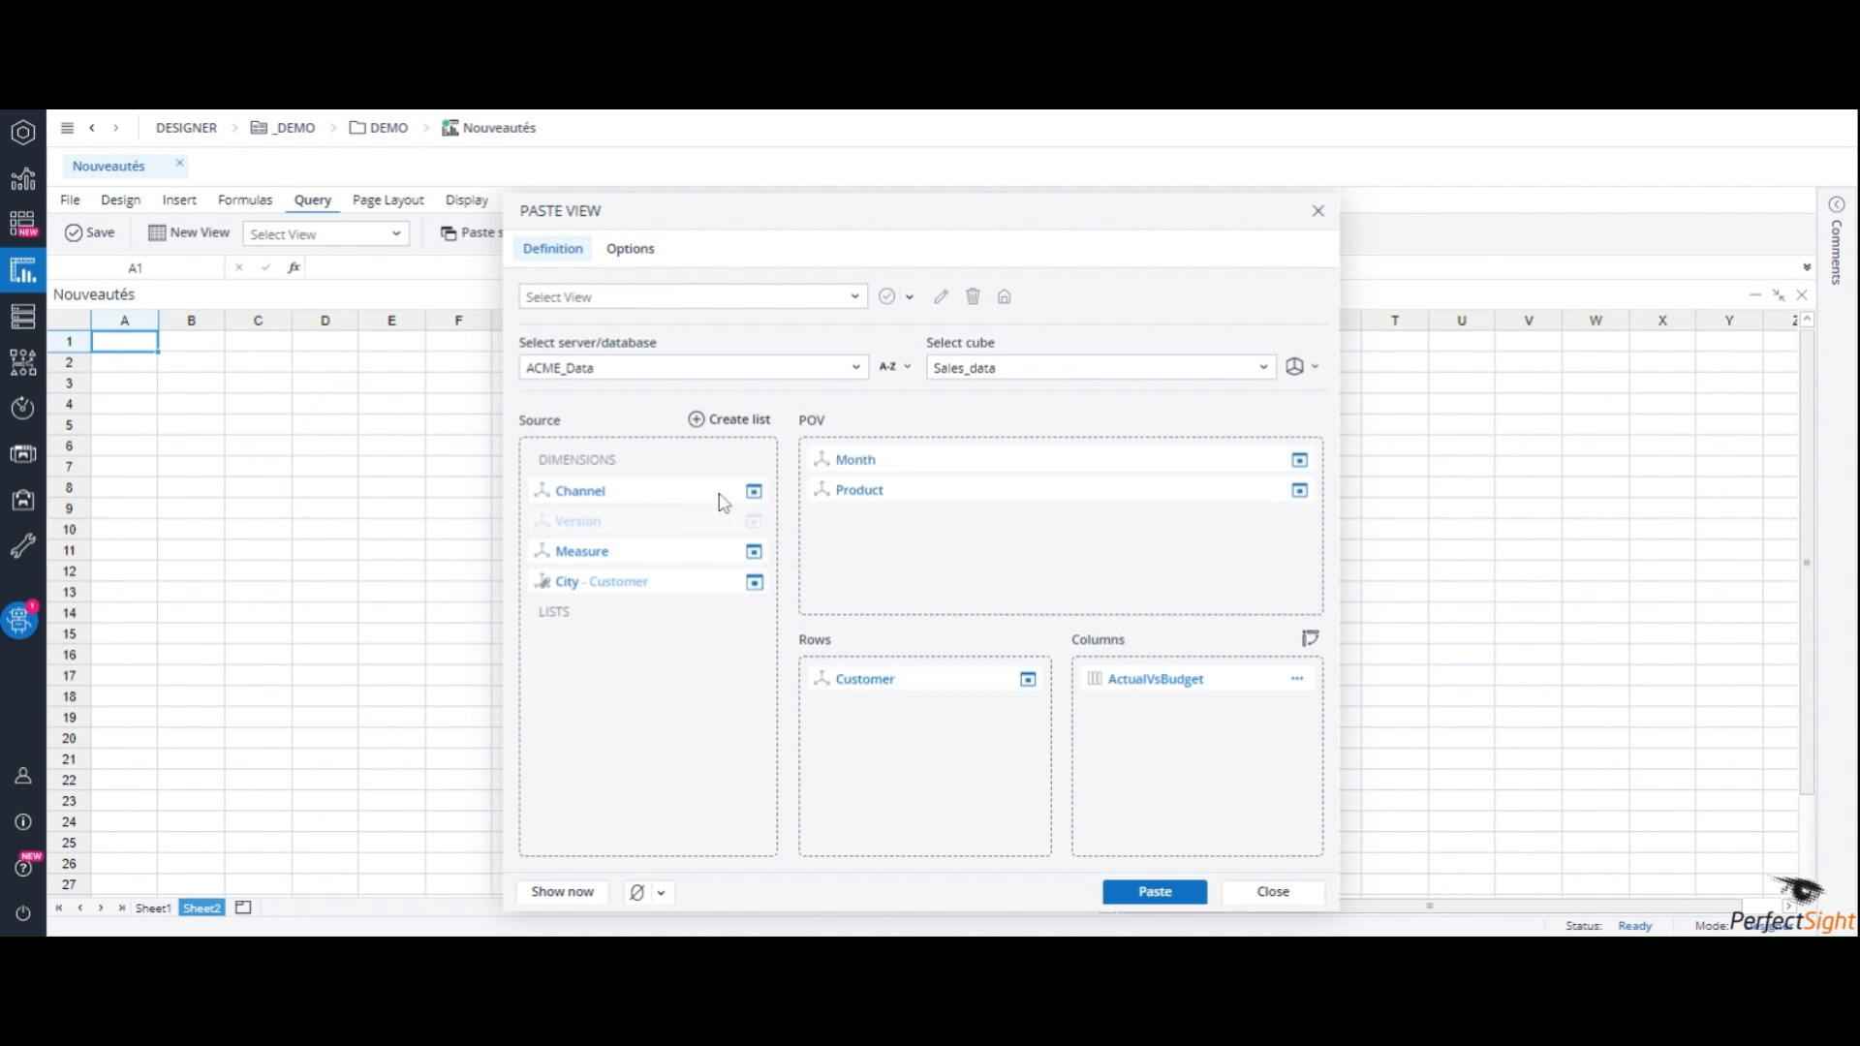
pyautogui.click(729, 496)
pyautogui.click(731, 507)
pyautogui.click(705, 520)
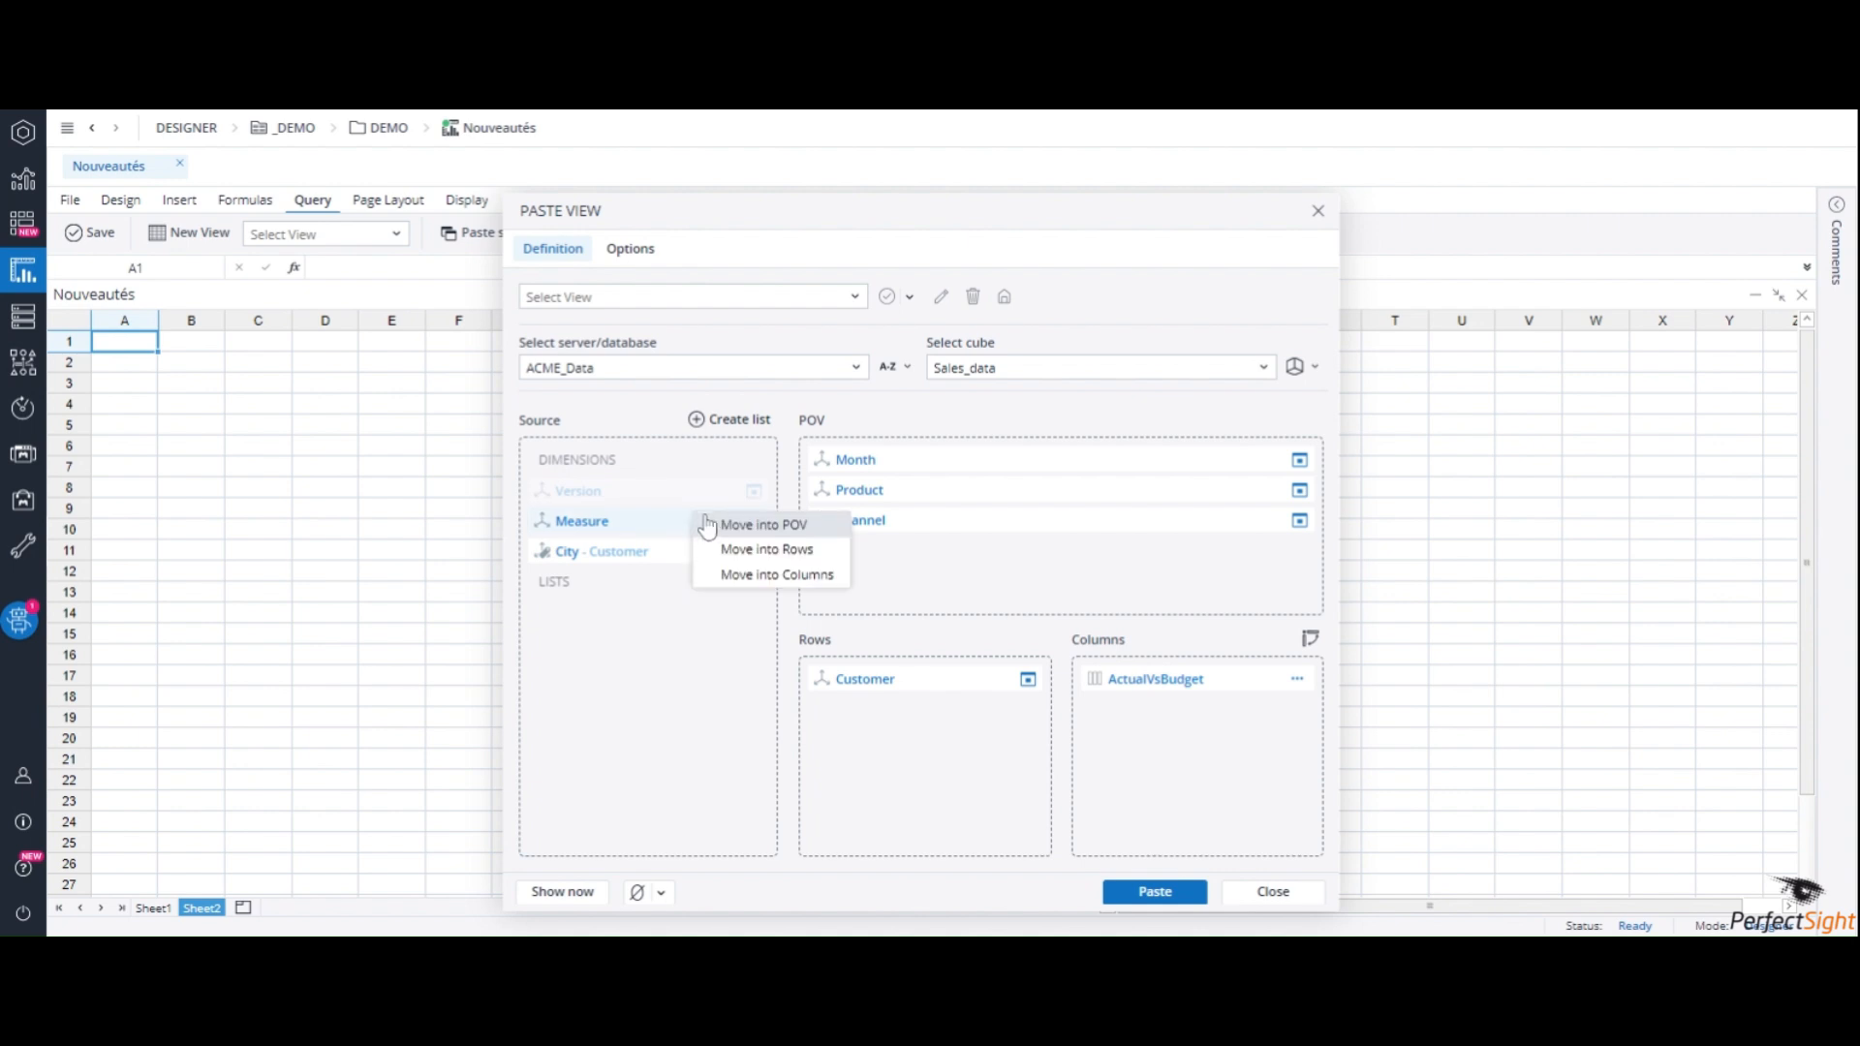
pyautogui.click(729, 528)
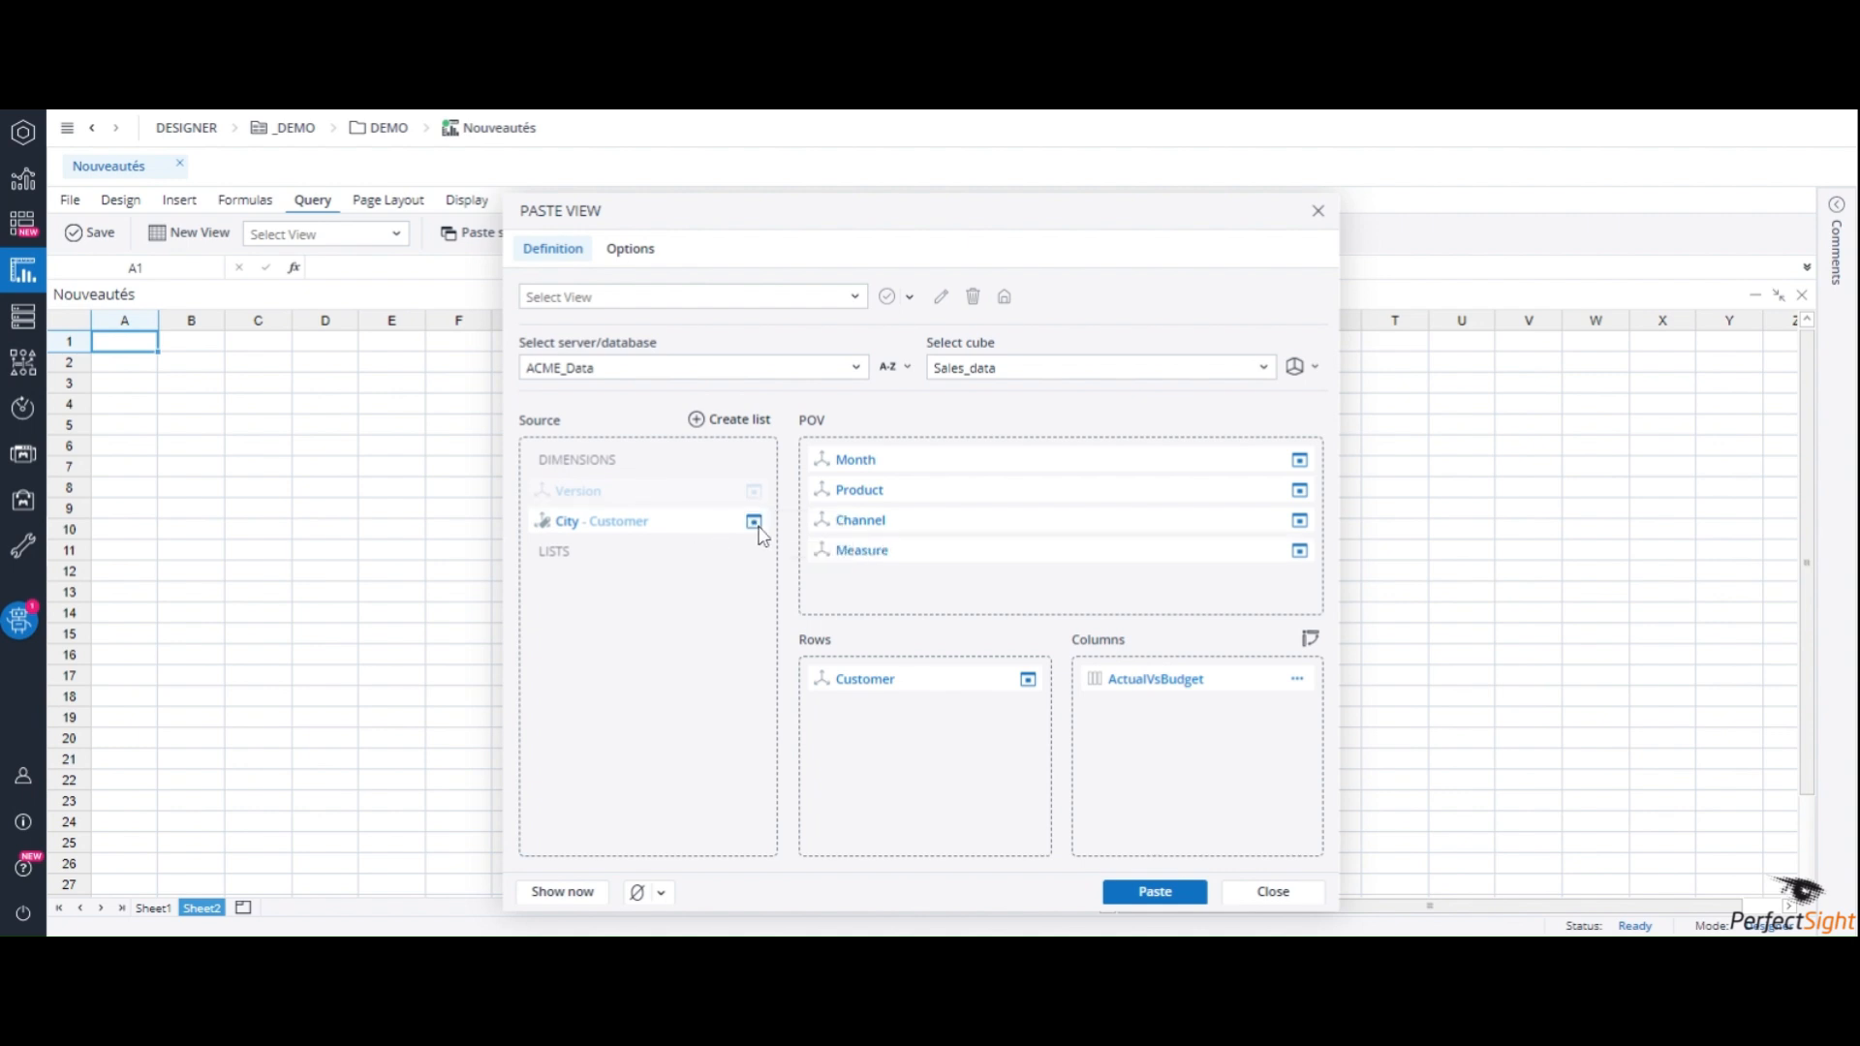
# Select 2017 under All months as the POV's Month element and paste the view into Sheet2
pyautogui.click(1300, 463)
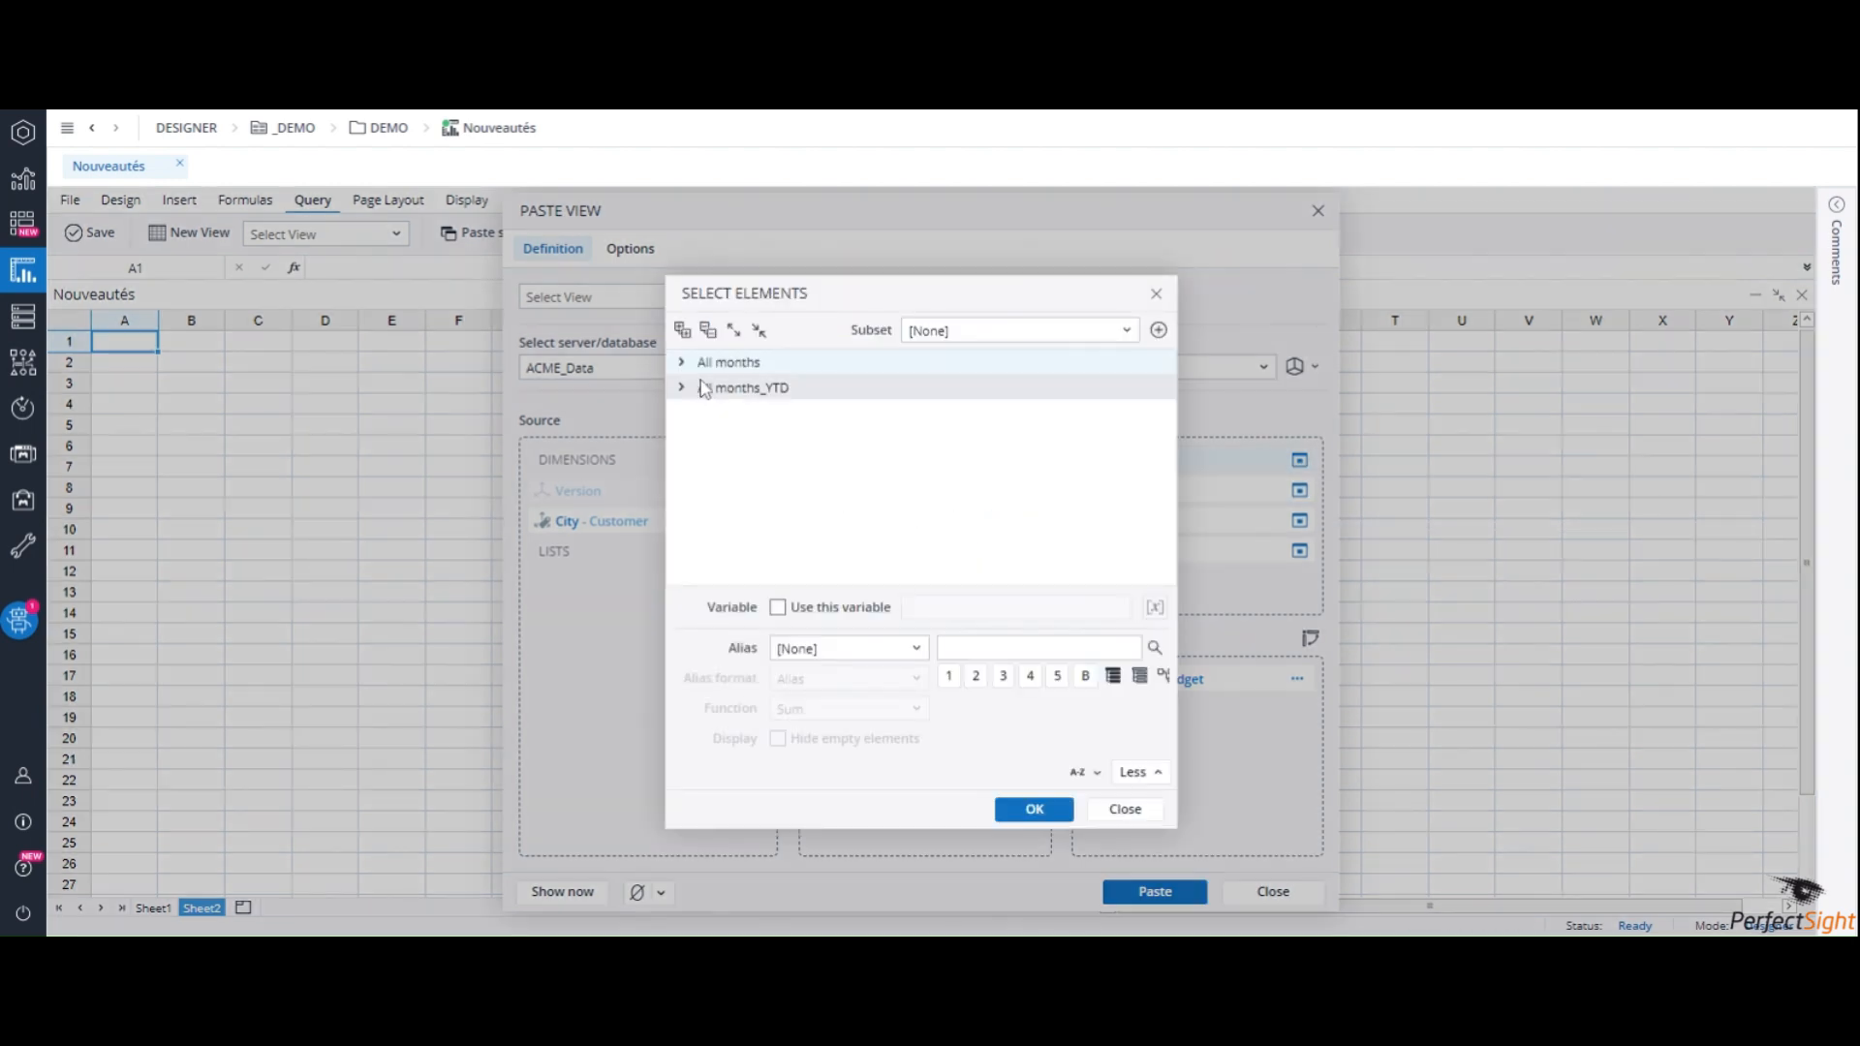
pyautogui.click(681, 367)
pyautogui.doubleClick(745, 465)
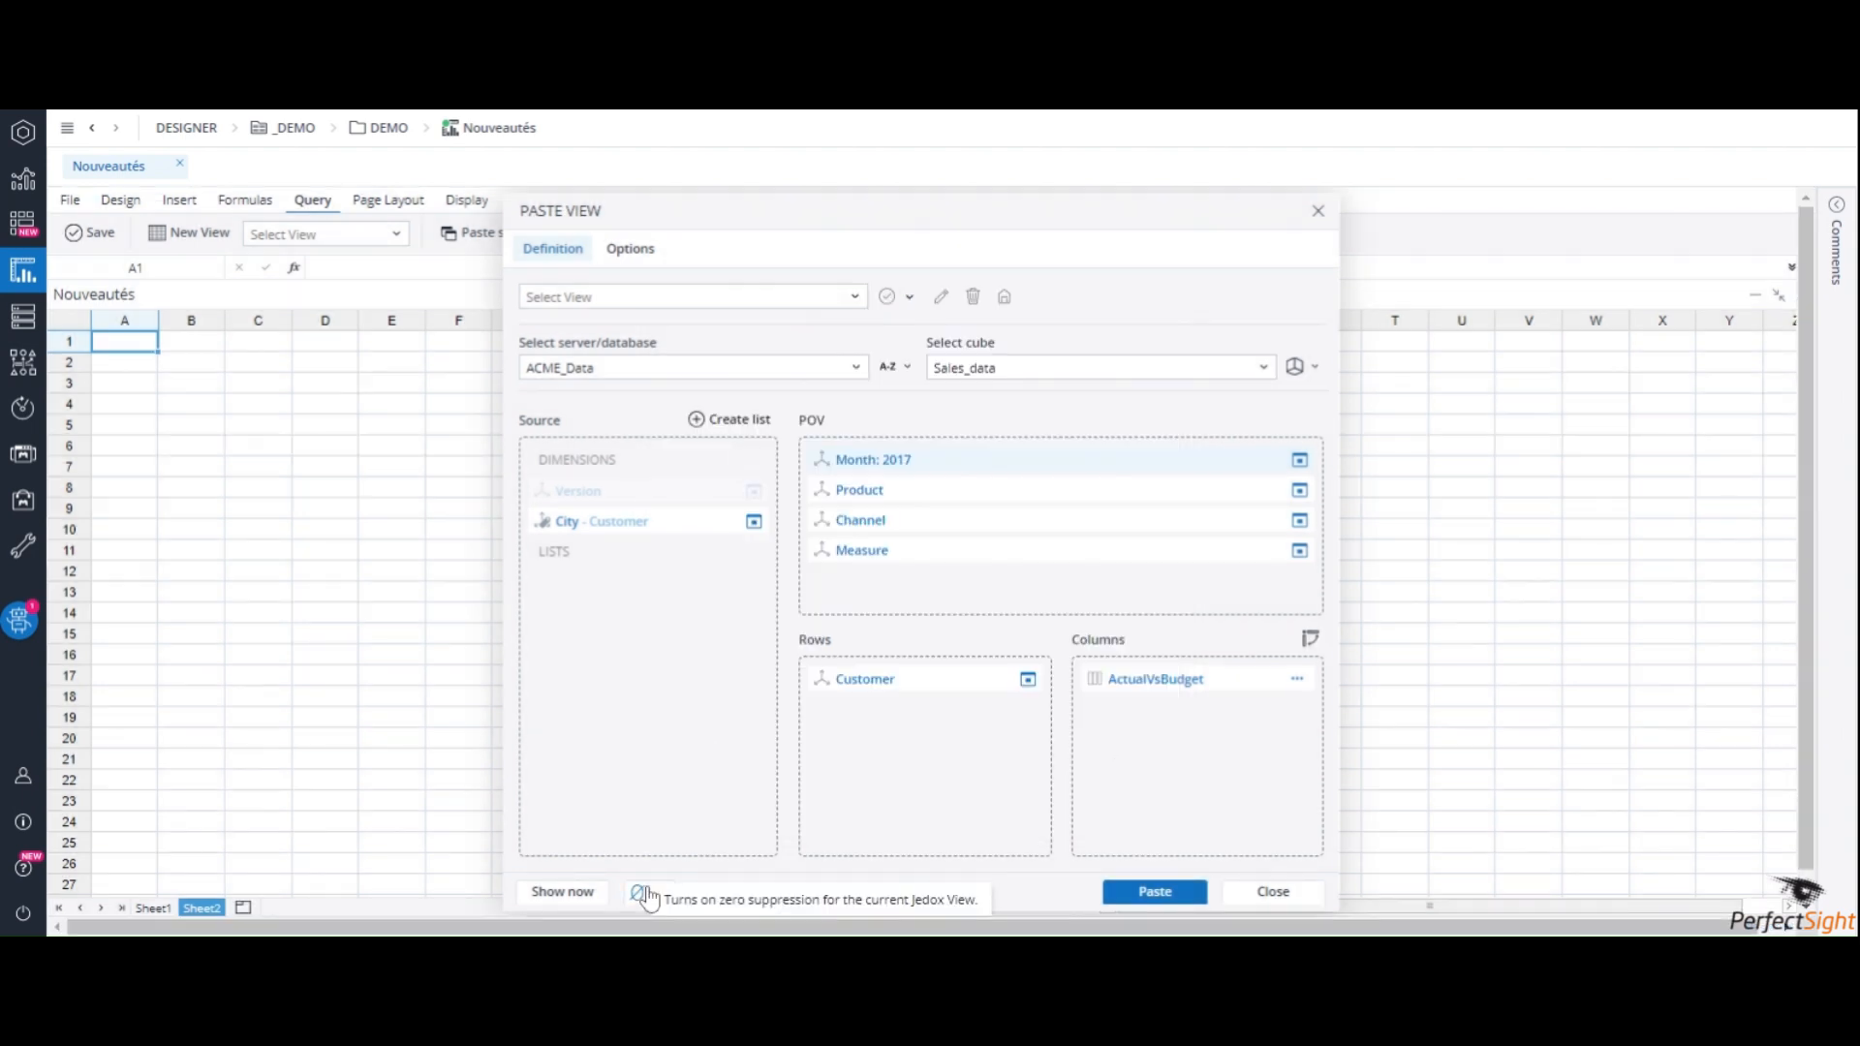
pyautogui.click(1146, 895)
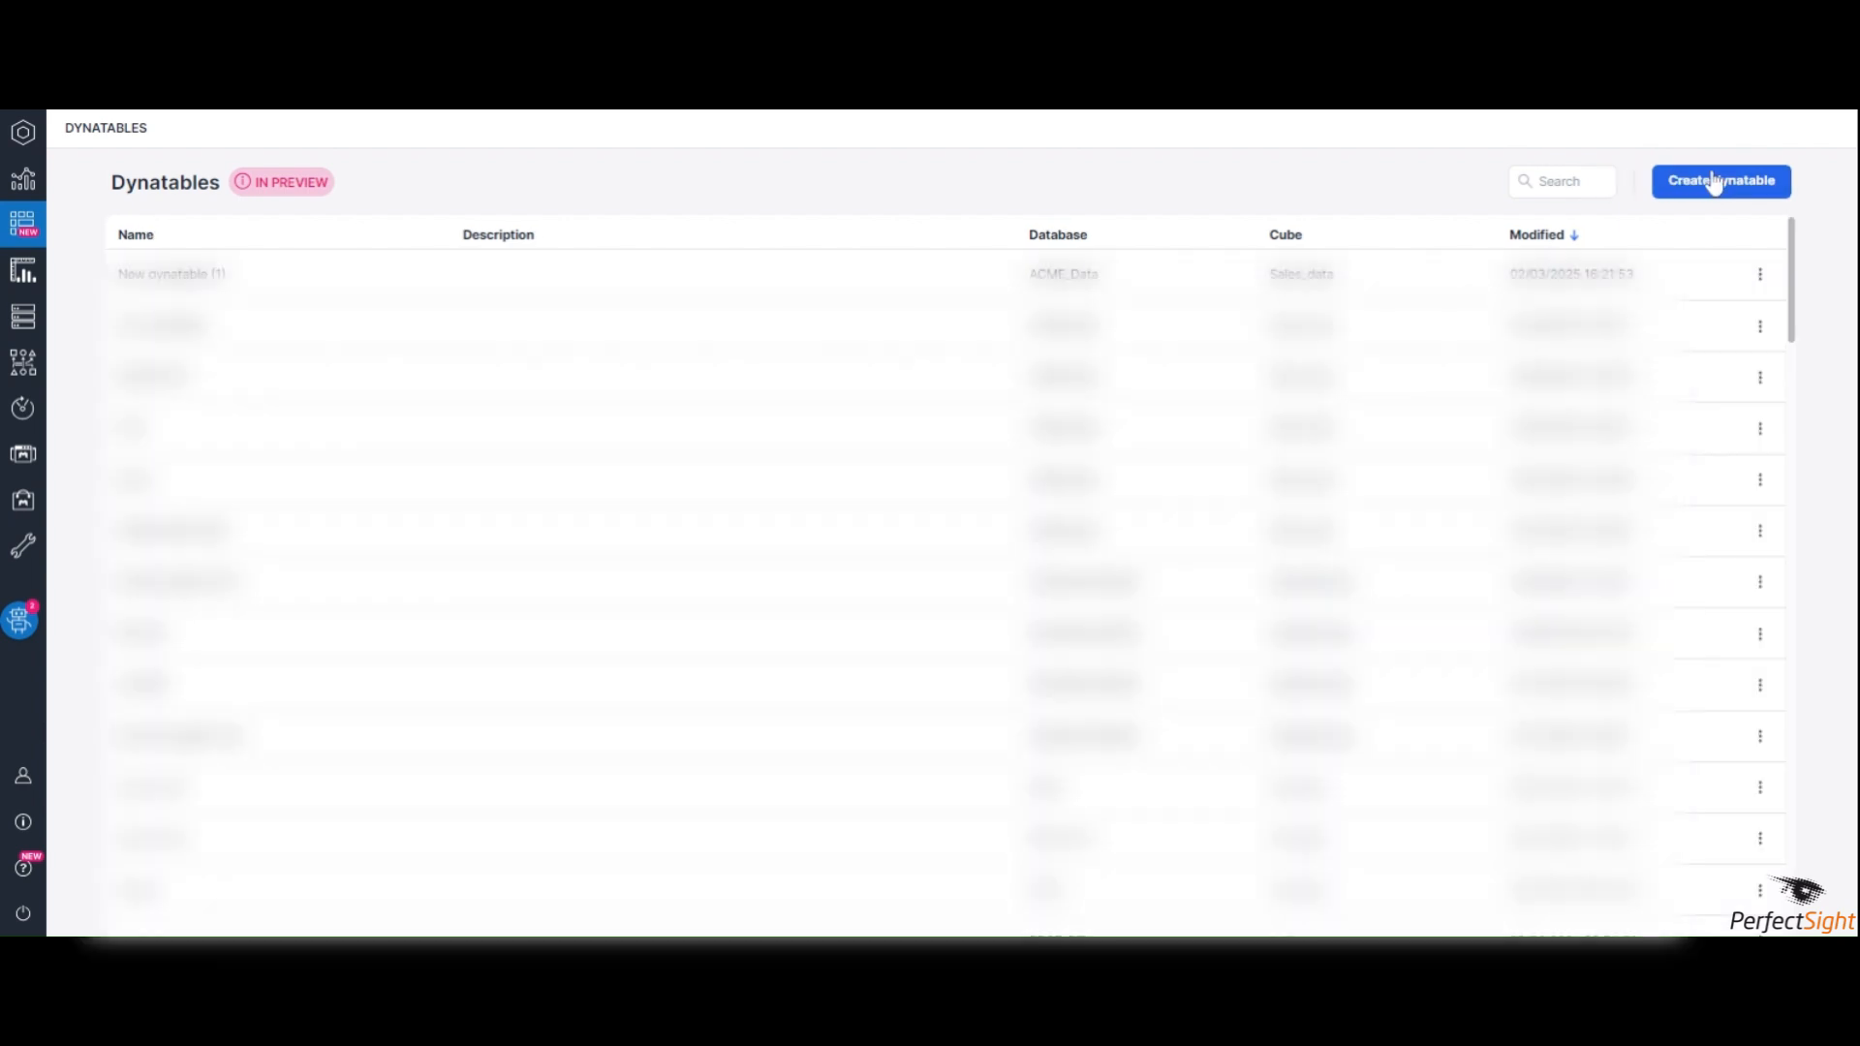
# Create a new dynatable based on the Sales_data cube of the ACME_Data database
pyautogui.click(1716, 188)
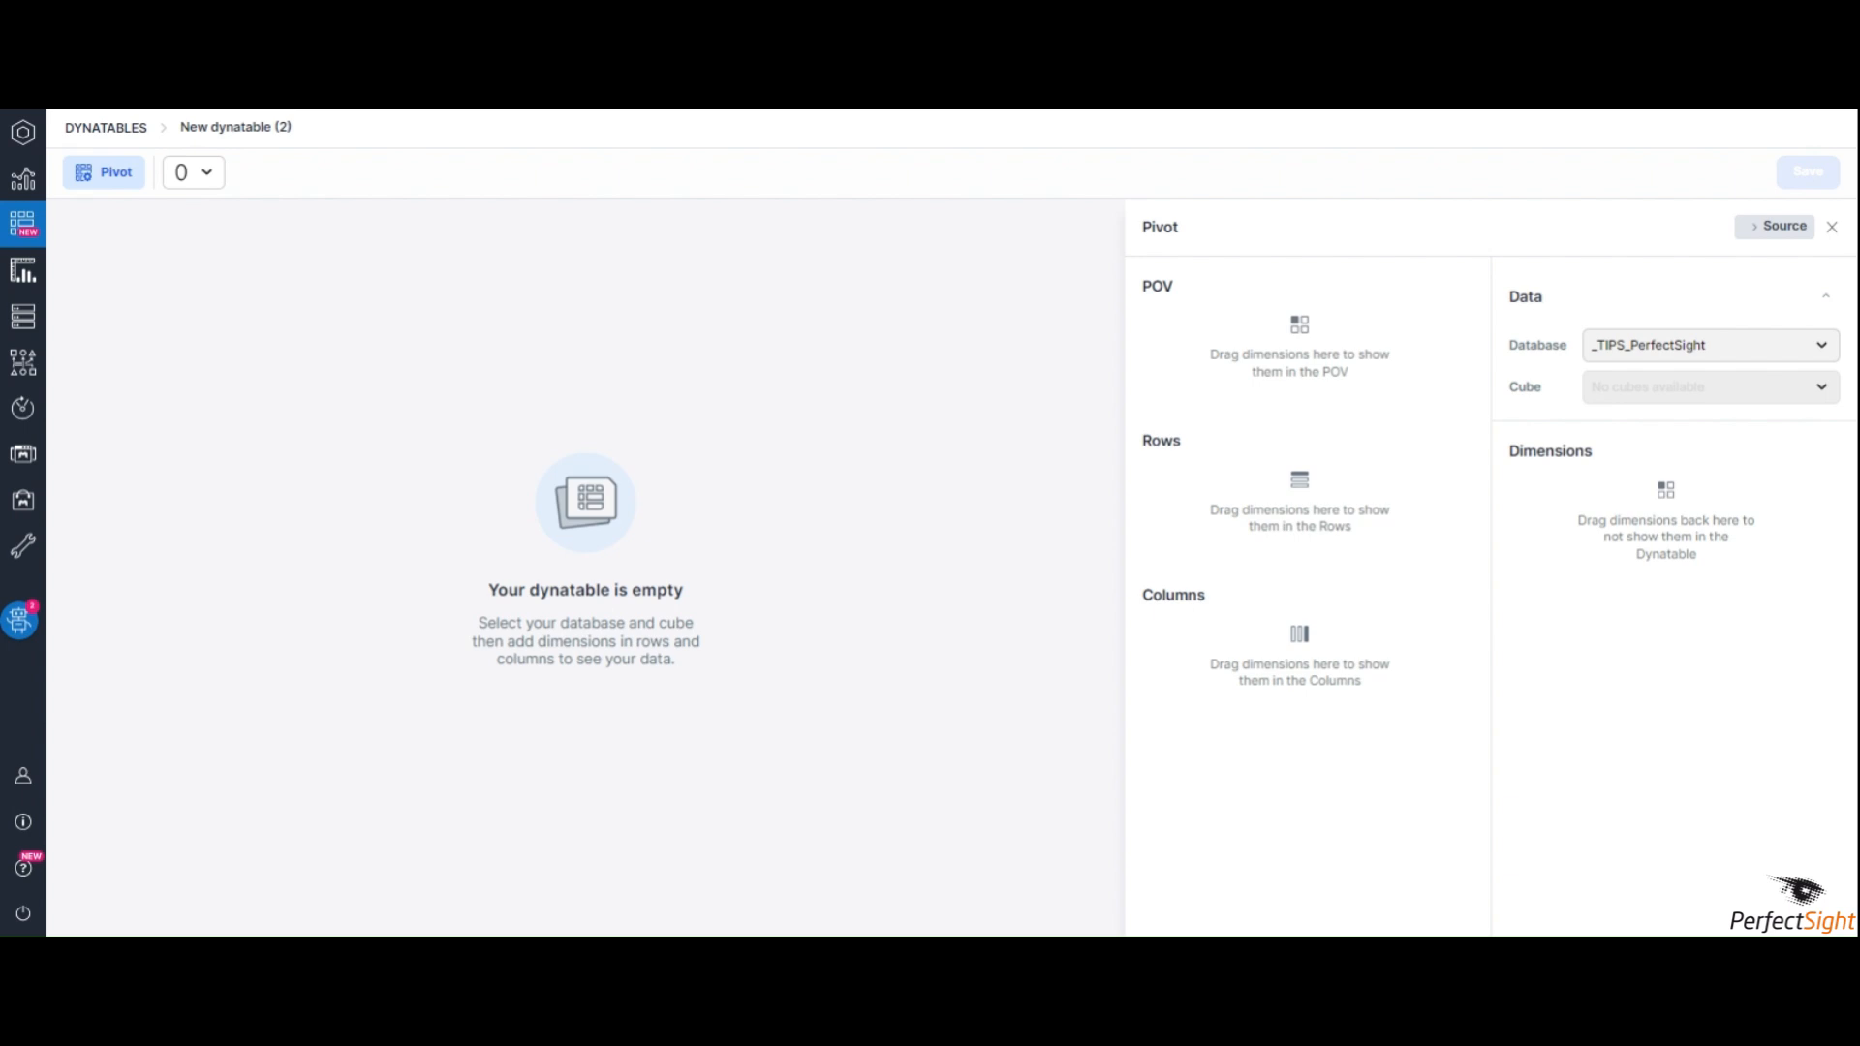
pyautogui.click(1692, 346)
pyautogui.click(1691, 480)
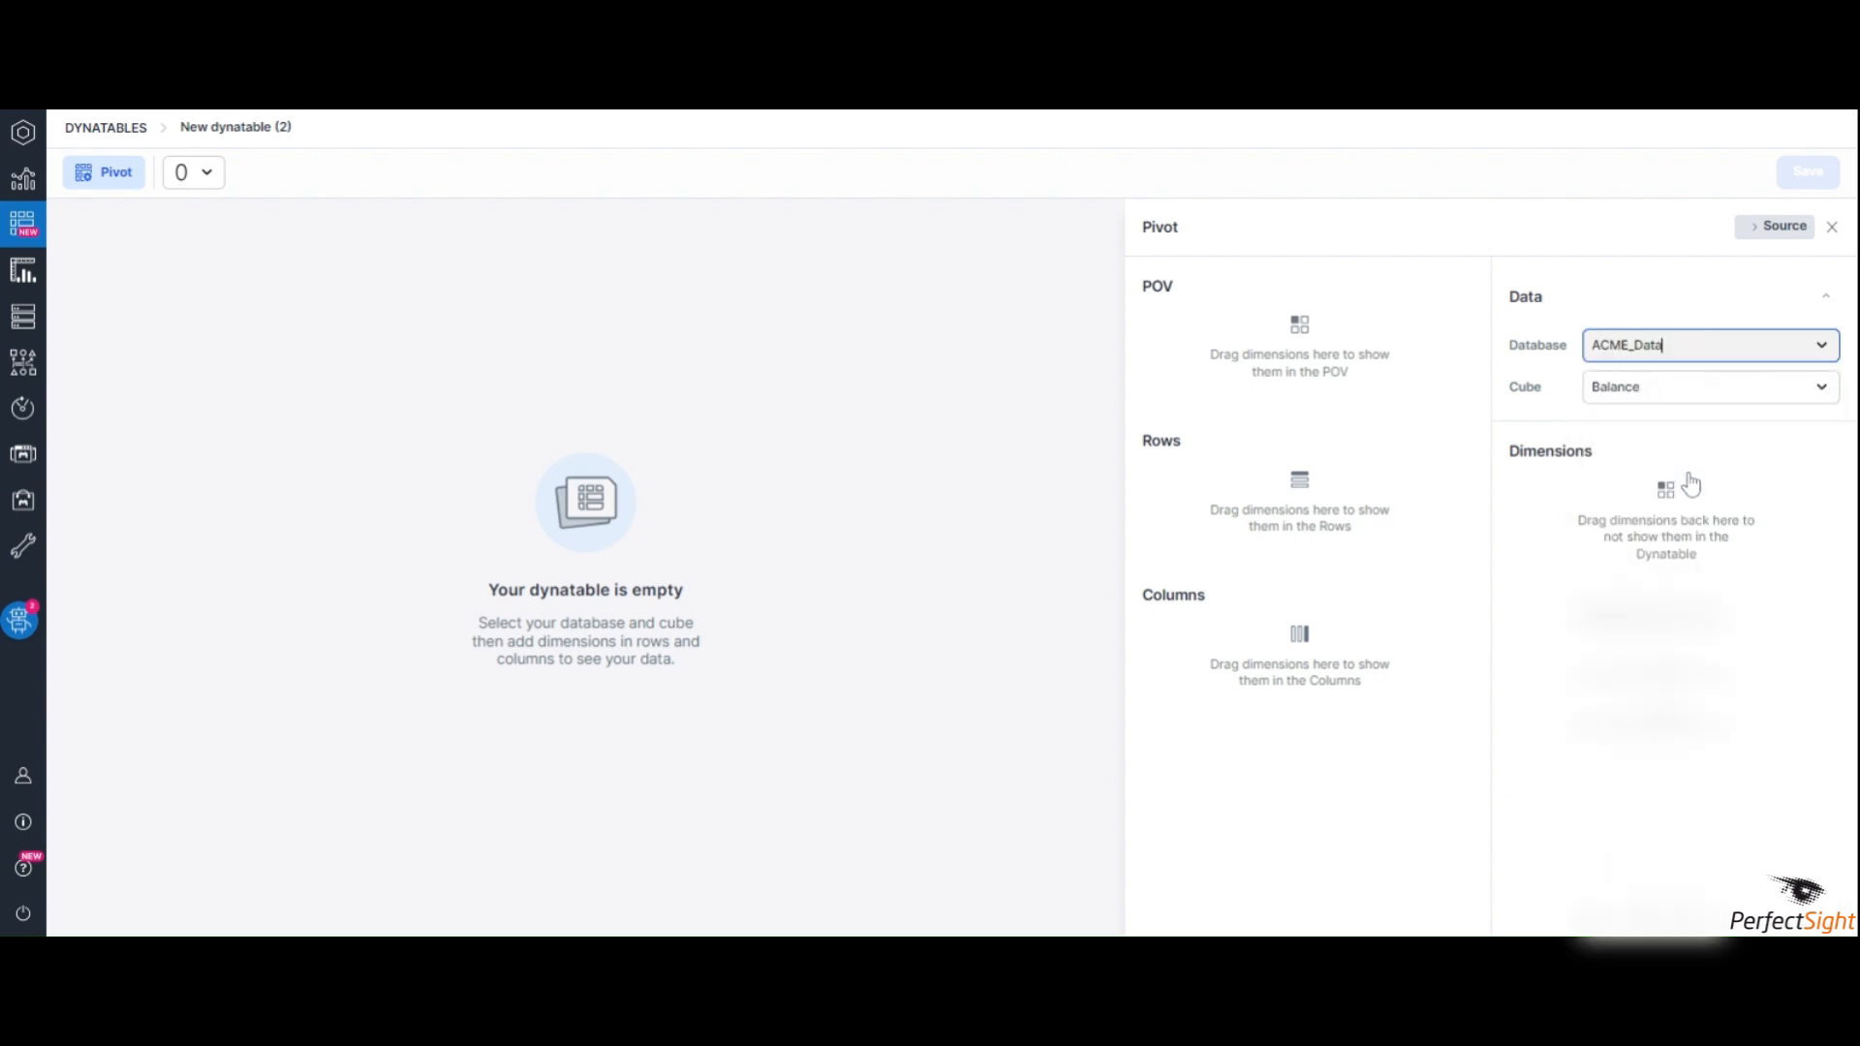
pyautogui.click(1692, 388)
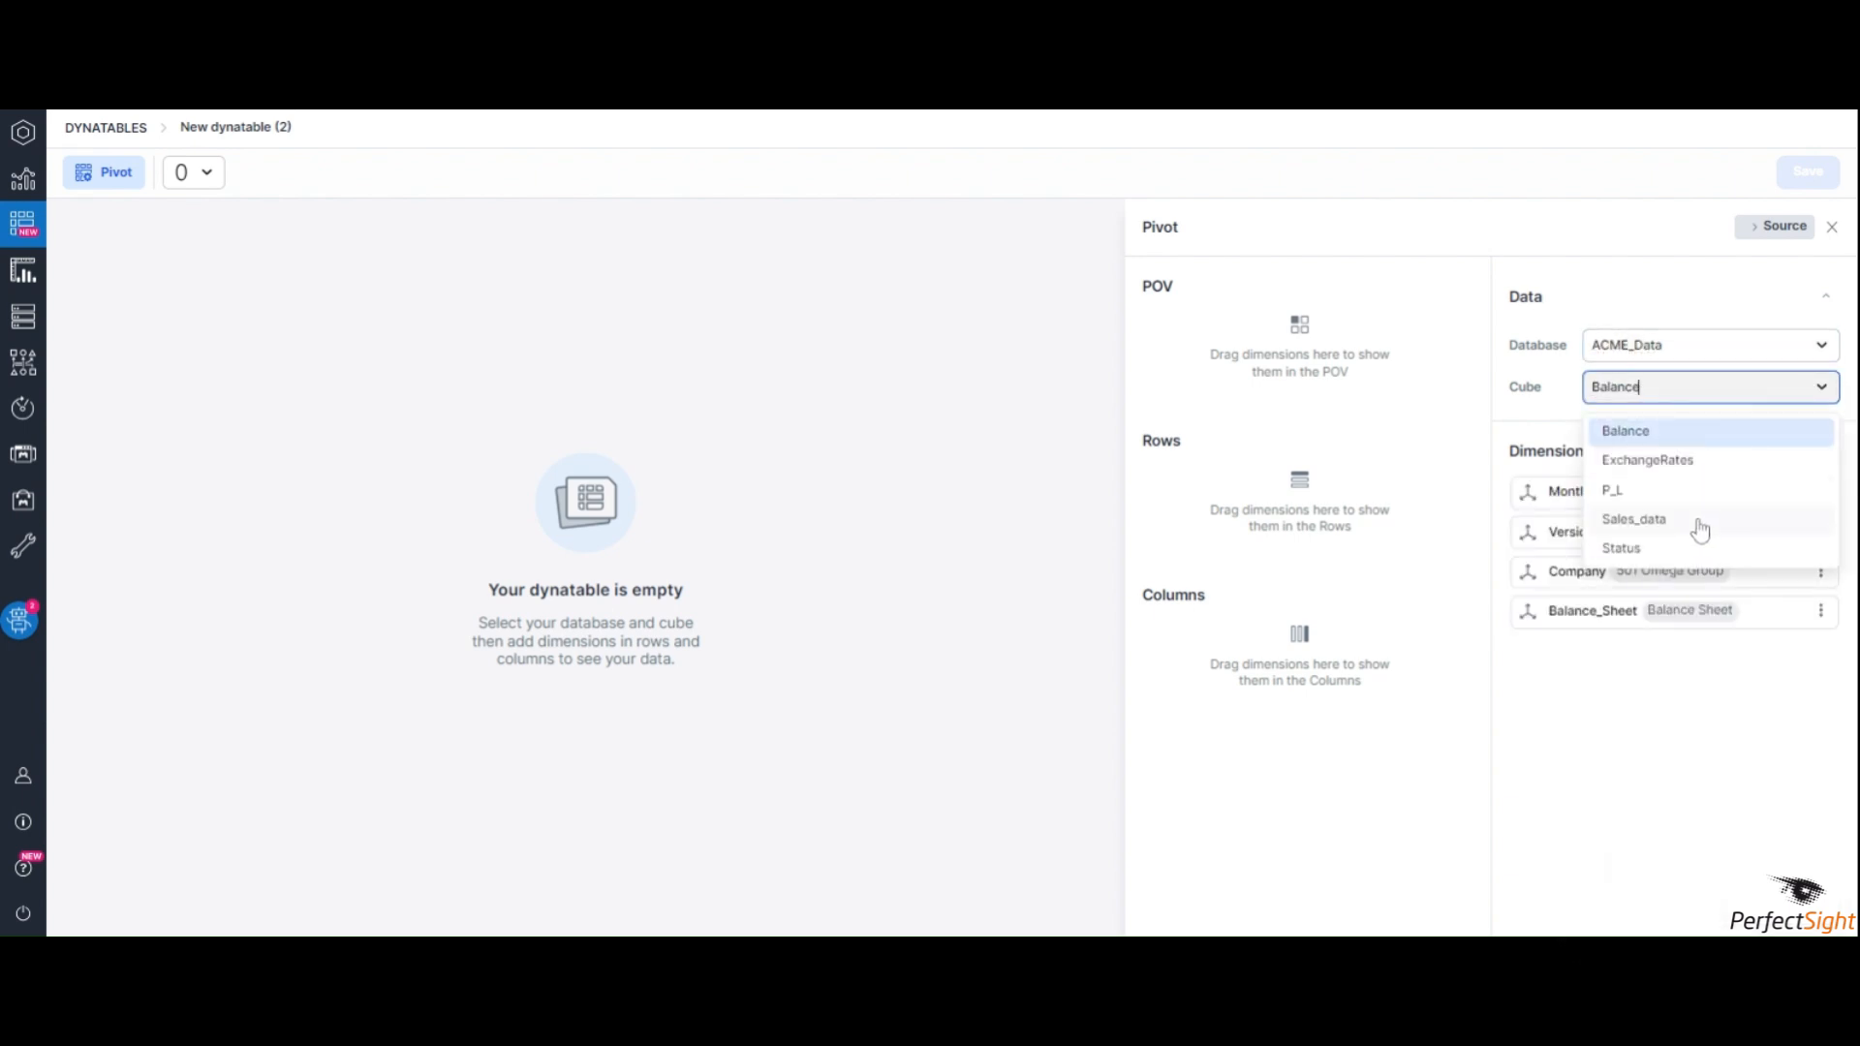
pyautogui.click(1699, 520)
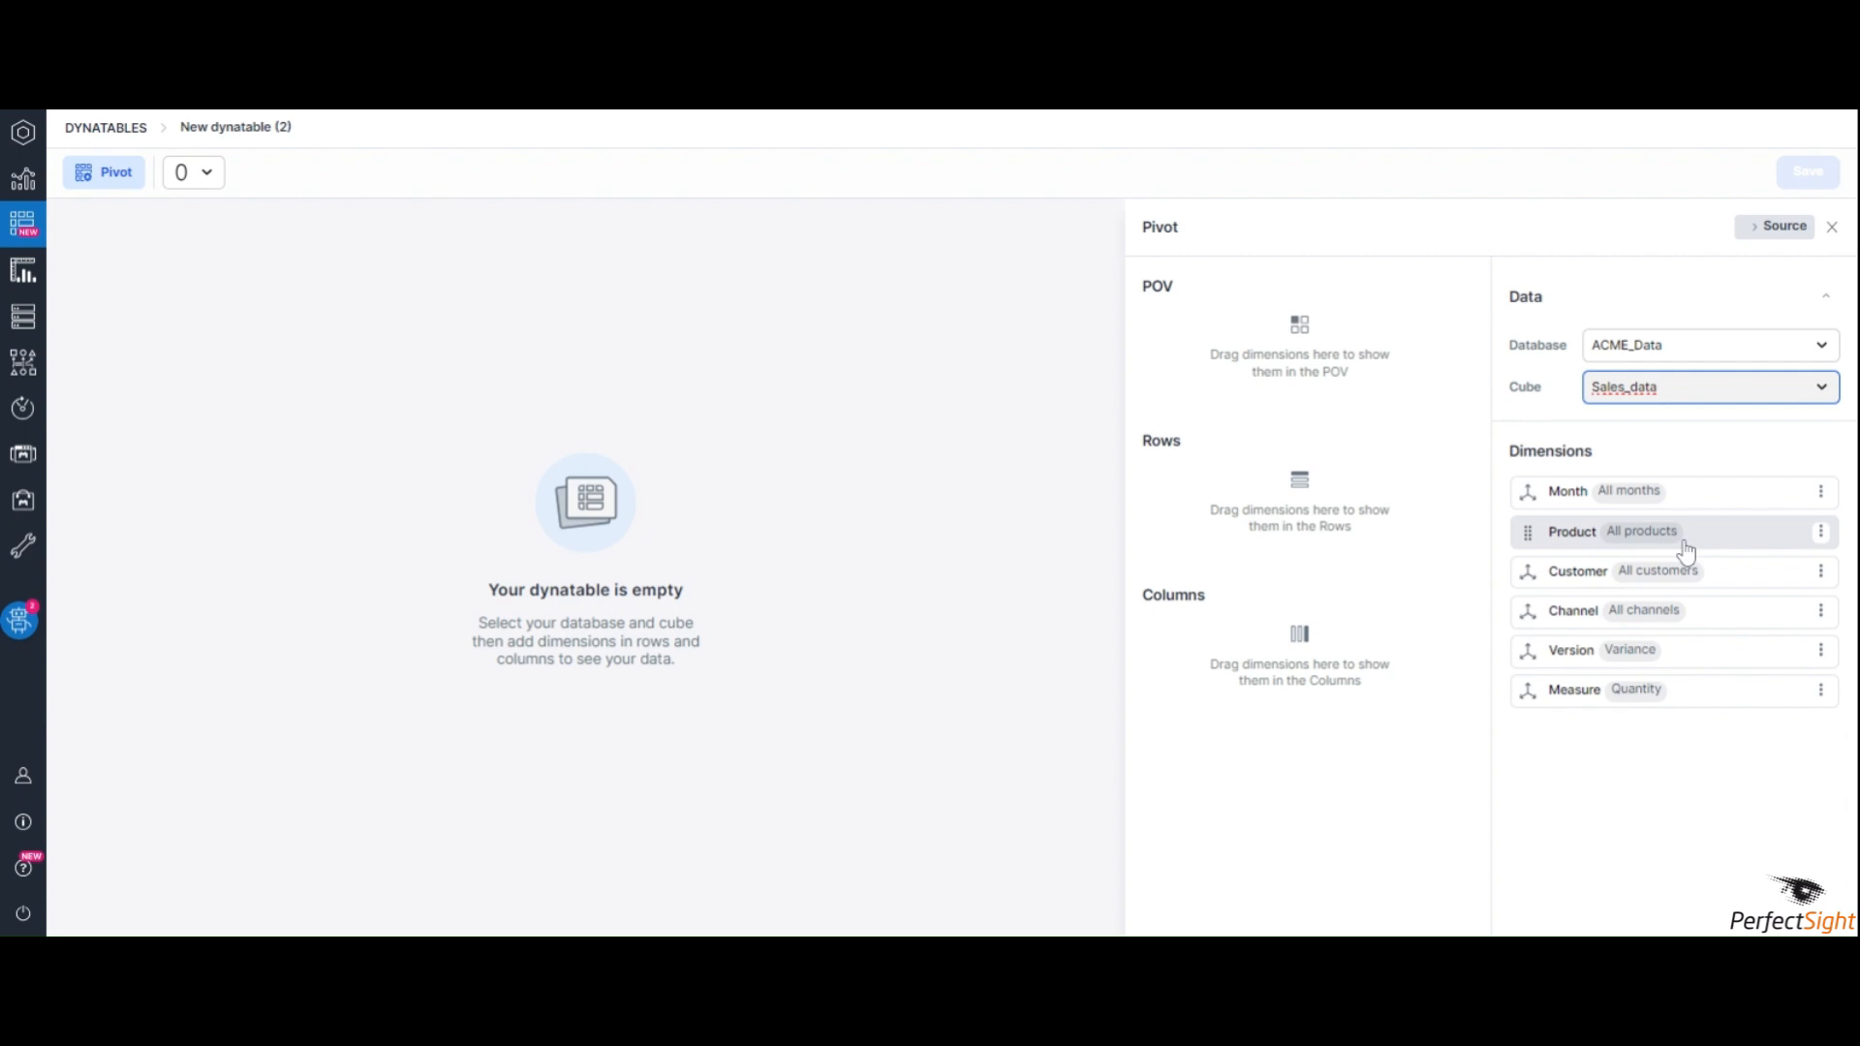
# Place the Product dimension in the dynatable's rows and the Measure dimension in its columns
pyautogui.moveTo(1686, 550); pyautogui.dragTo(1274, 508)
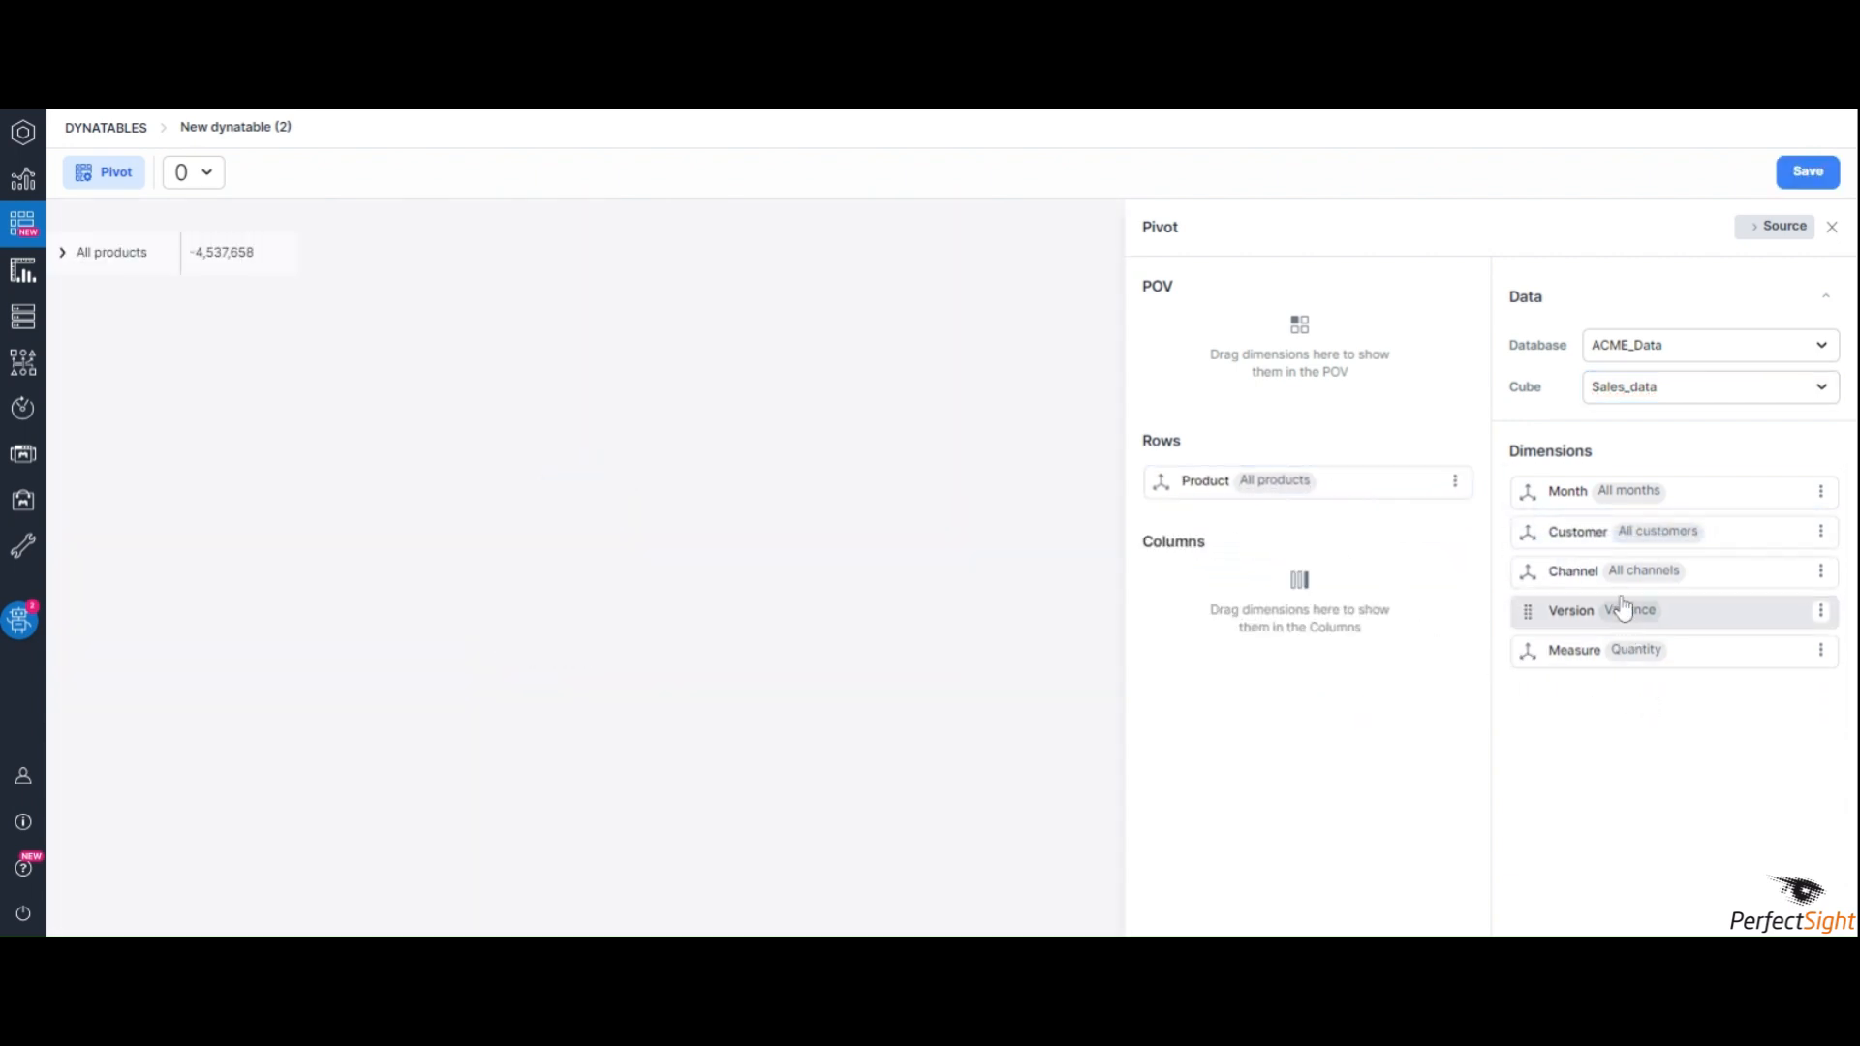
pyautogui.moveTo(1614, 648); pyautogui.dragTo(1279, 593)
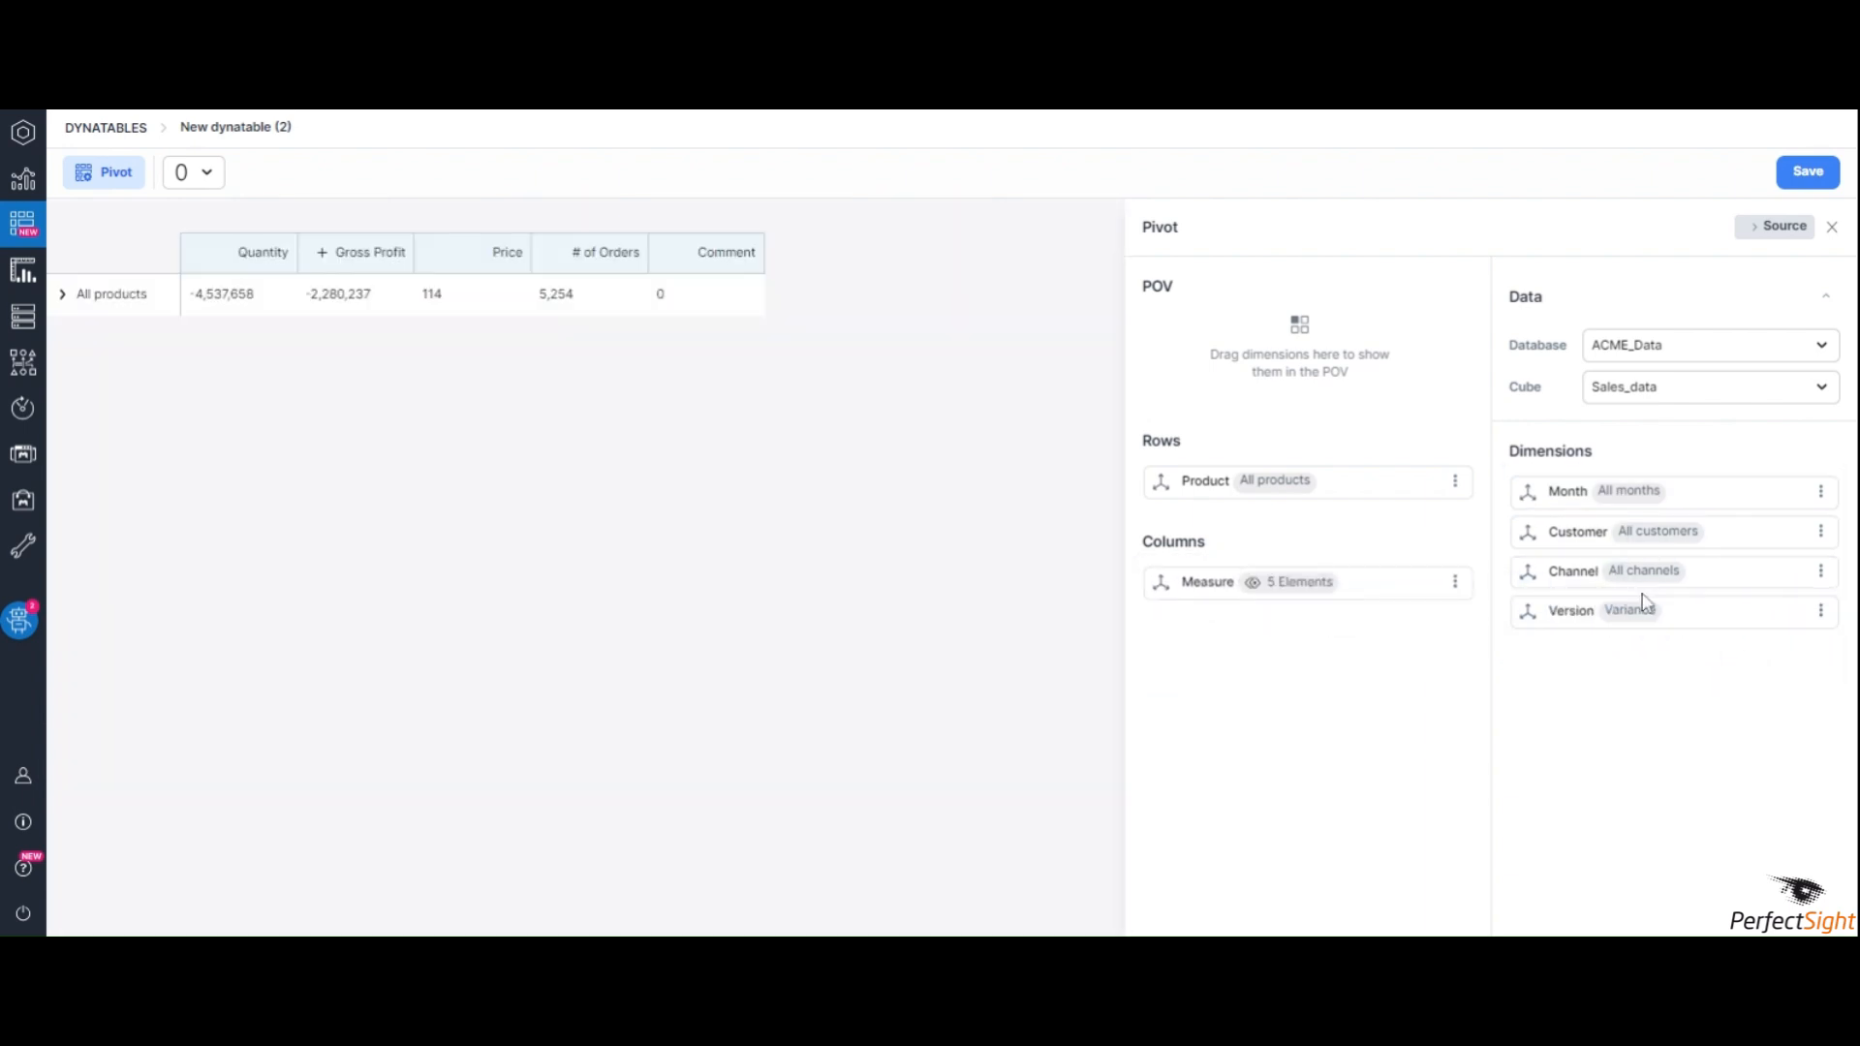
# Move the Month, Version, Customer and Channel dimensions into the dynatable's POV
pyautogui.moveTo(1661, 494); pyautogui.dragTo(1356, 388)
pyautogui.moveTo(1644, 507); pyautogui.dragTo(1321, 375)
pyautogui.moveTo(1569, 490); pyautogui.dragTo(1340, 423)
pyautogui.moveTo(1598, 504); pyautogui.dragTo(1305, 397)
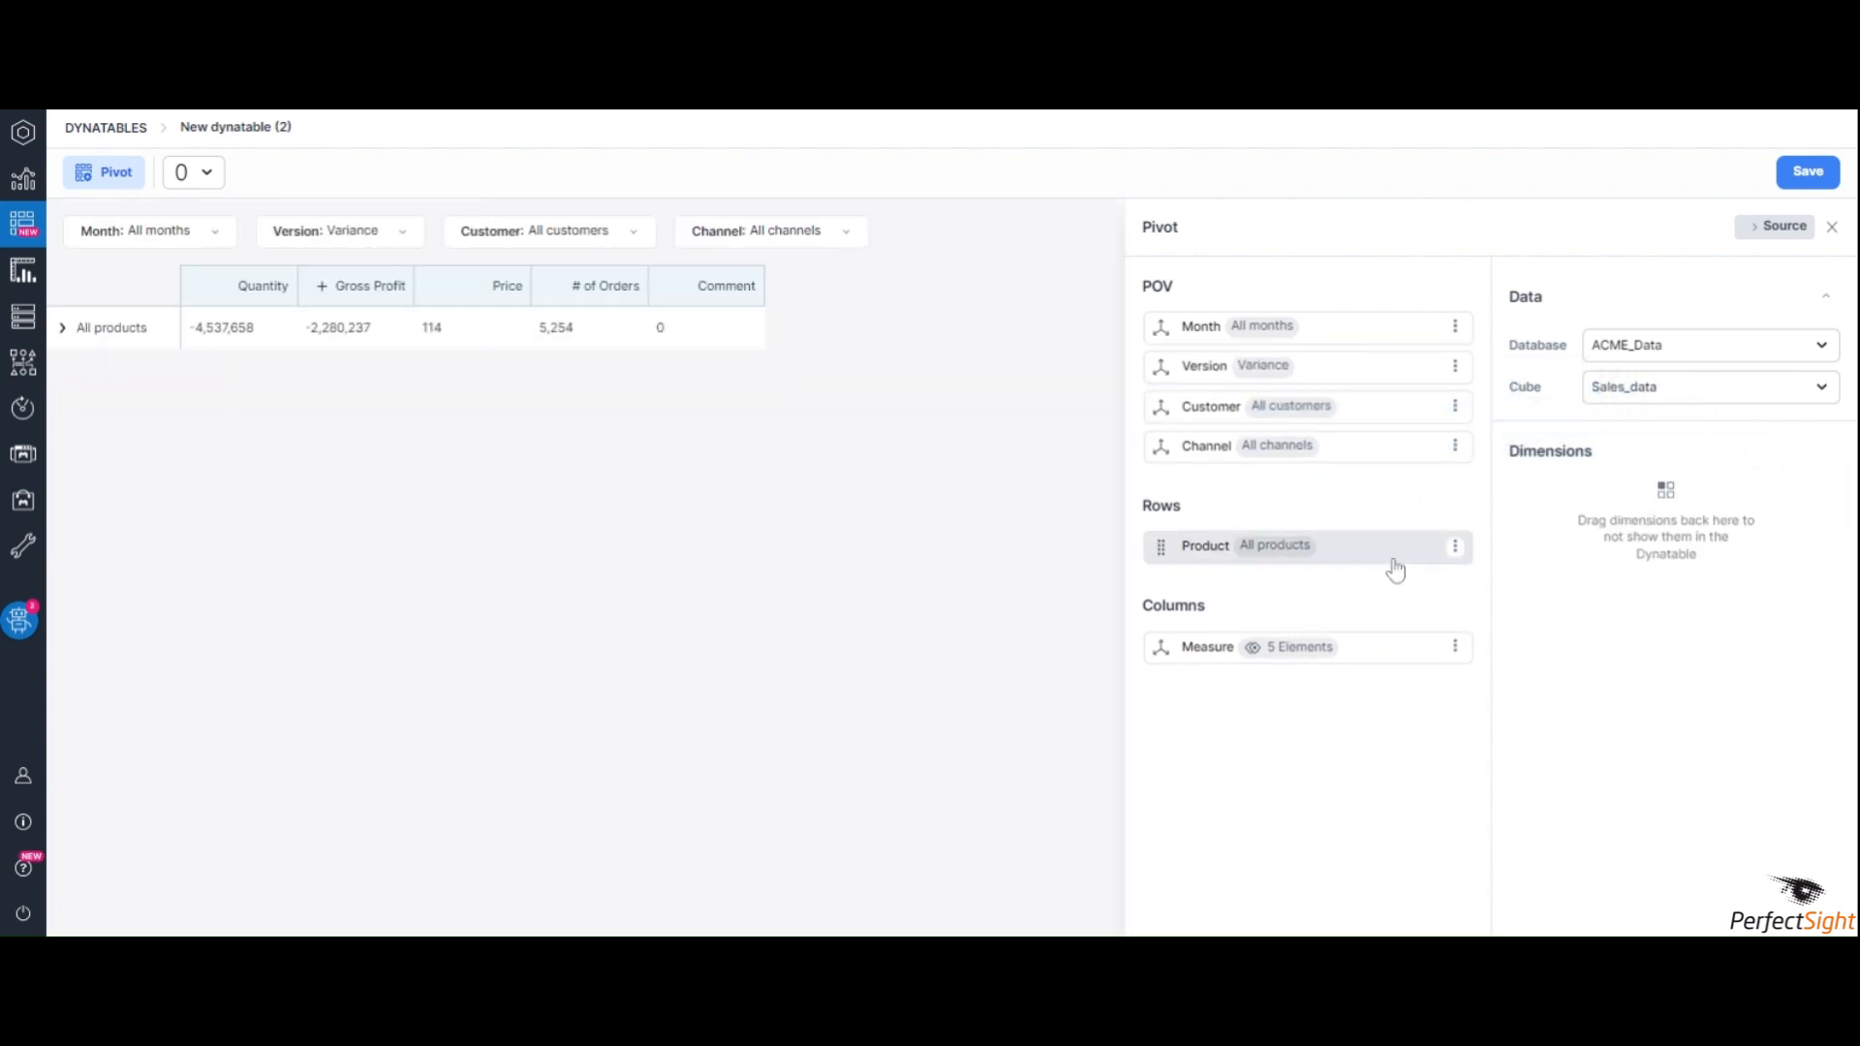
# Select 2017 under All months as the element of the Month dimension in the dynatable's POV
pyautogui.click(1455, 326)
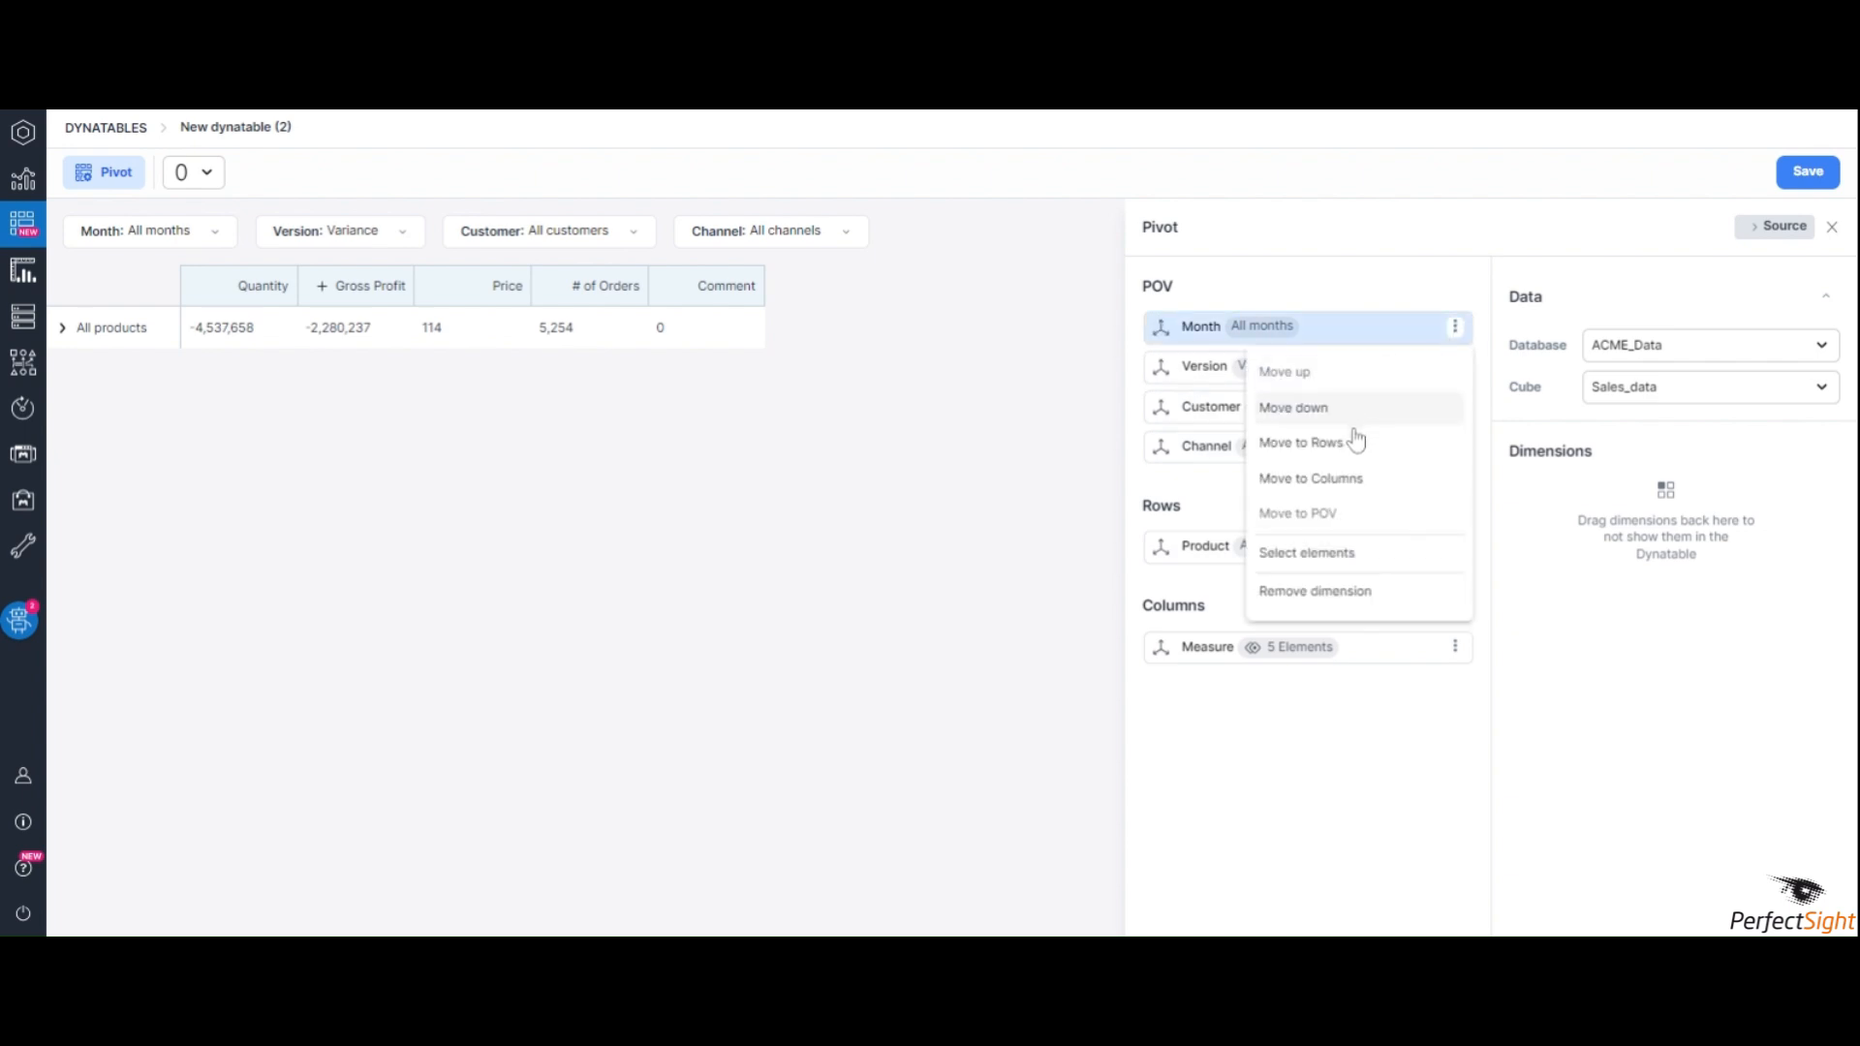
pyautogui.click(1353, 554)
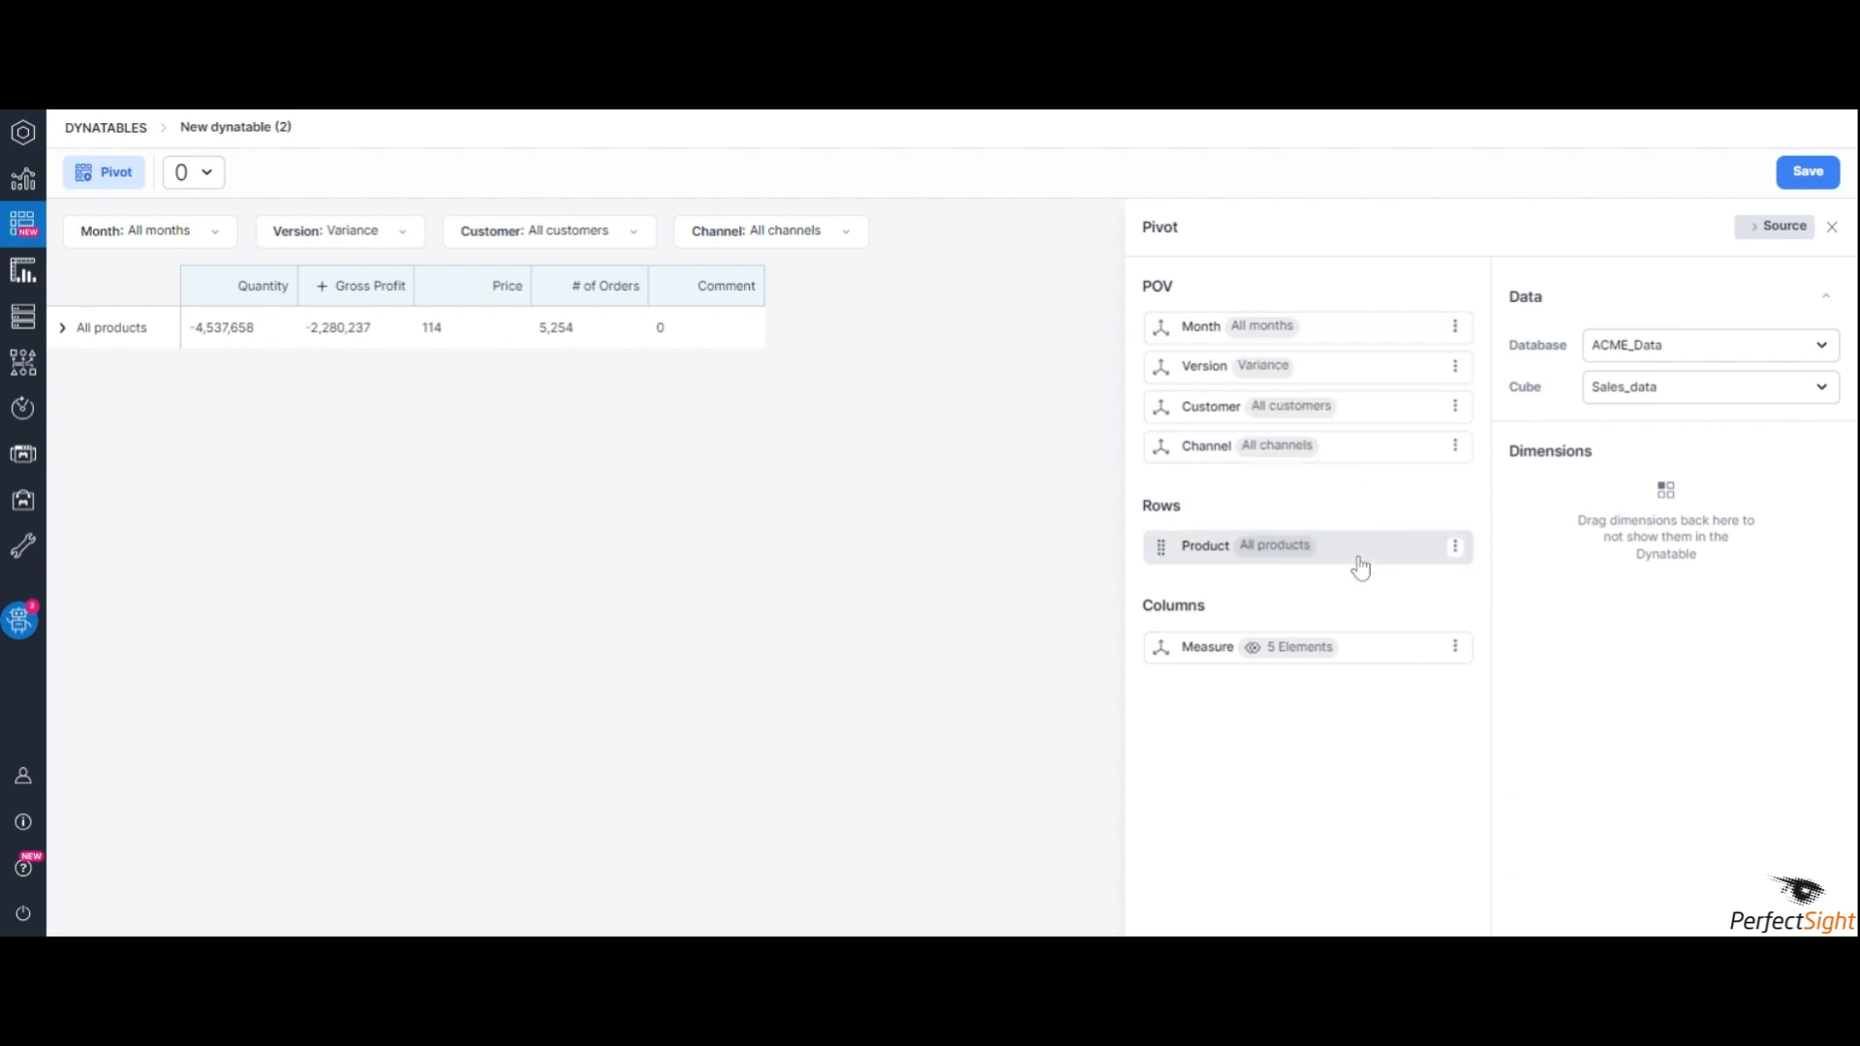
pyautogui.click(847, 411)
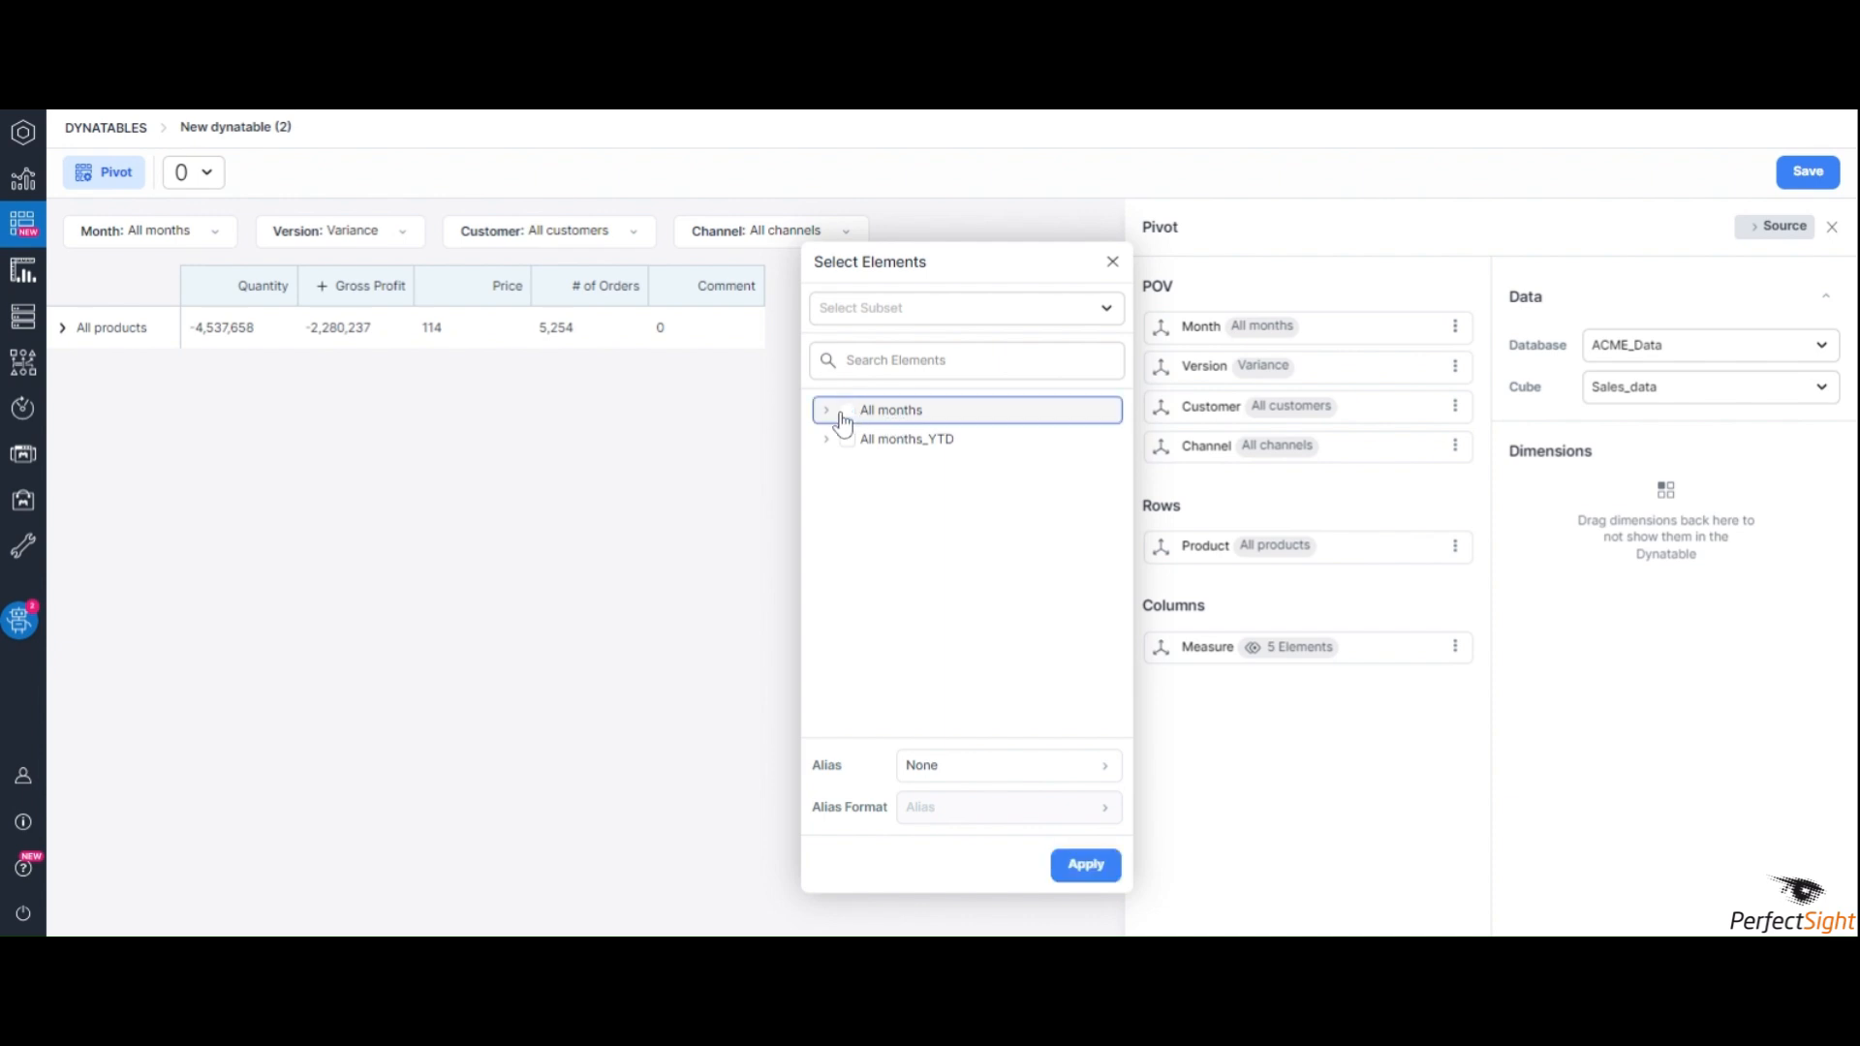
pyautogui.click(826, 413)
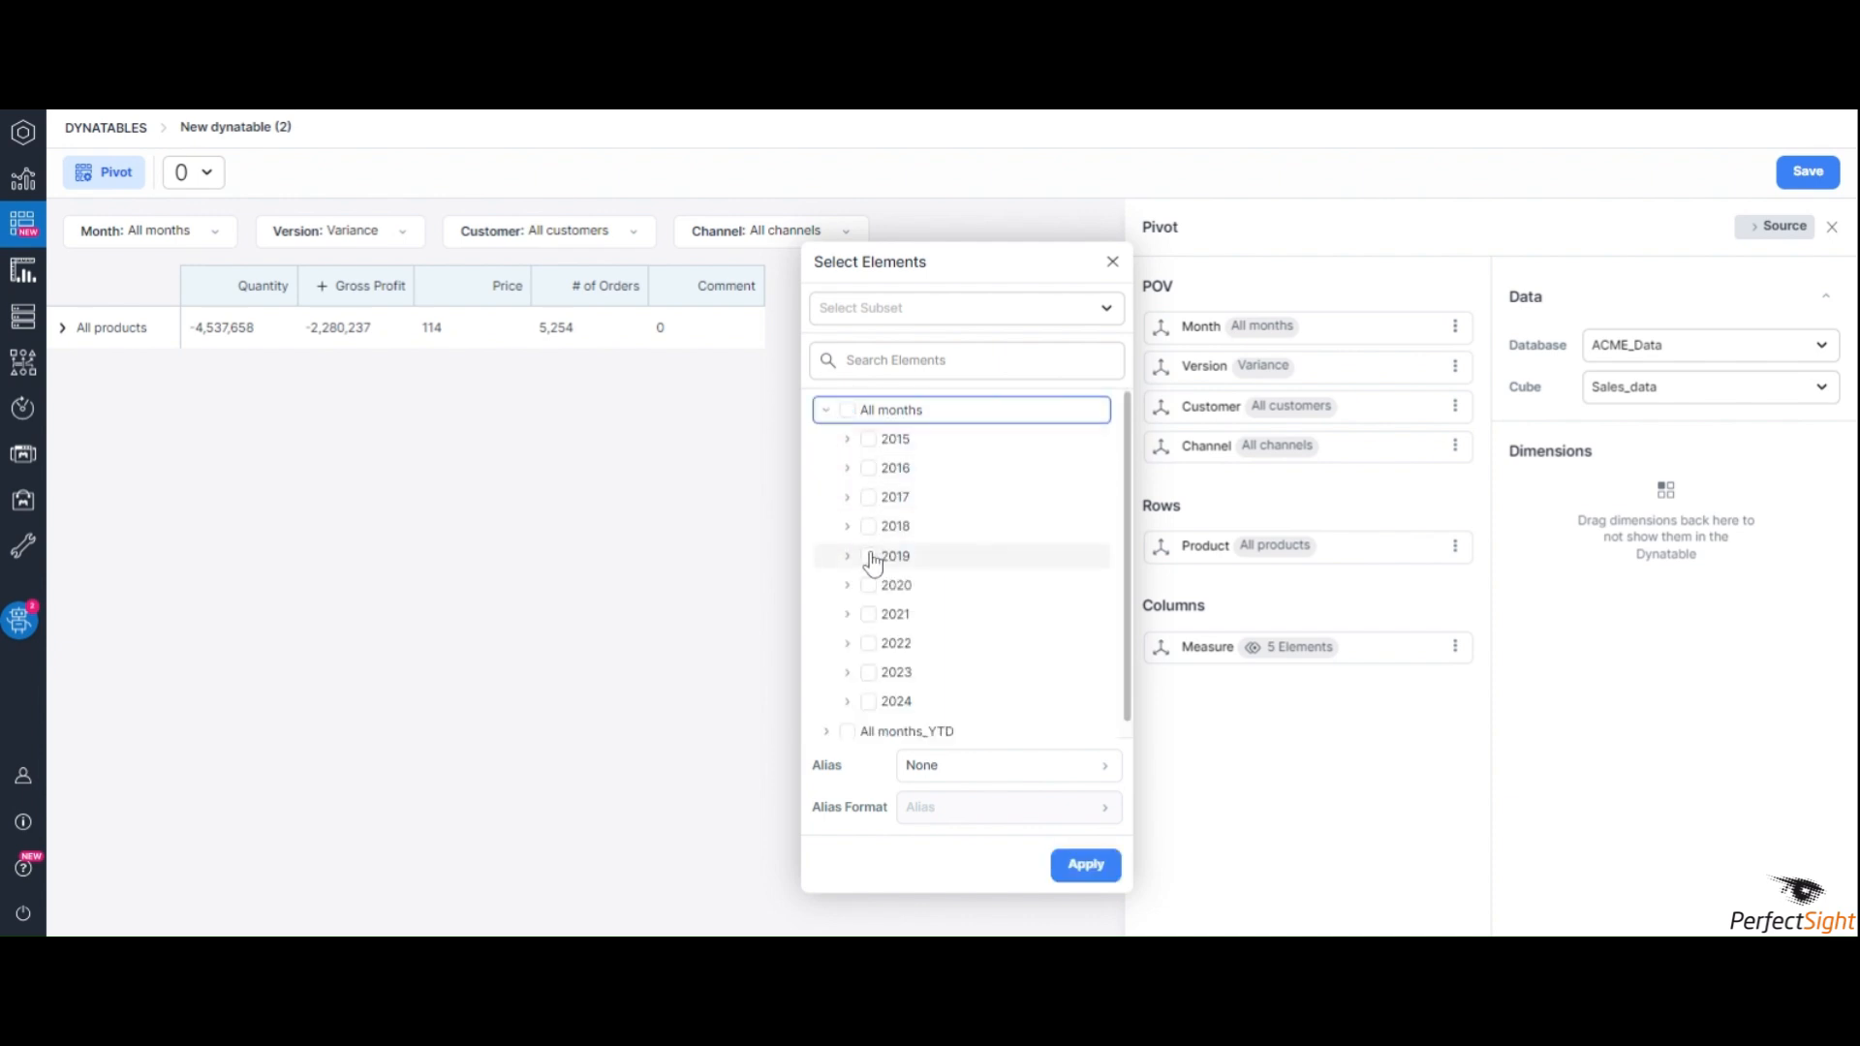
pyautogui.click(872, 499)
pyautogui.click(1085, 865)
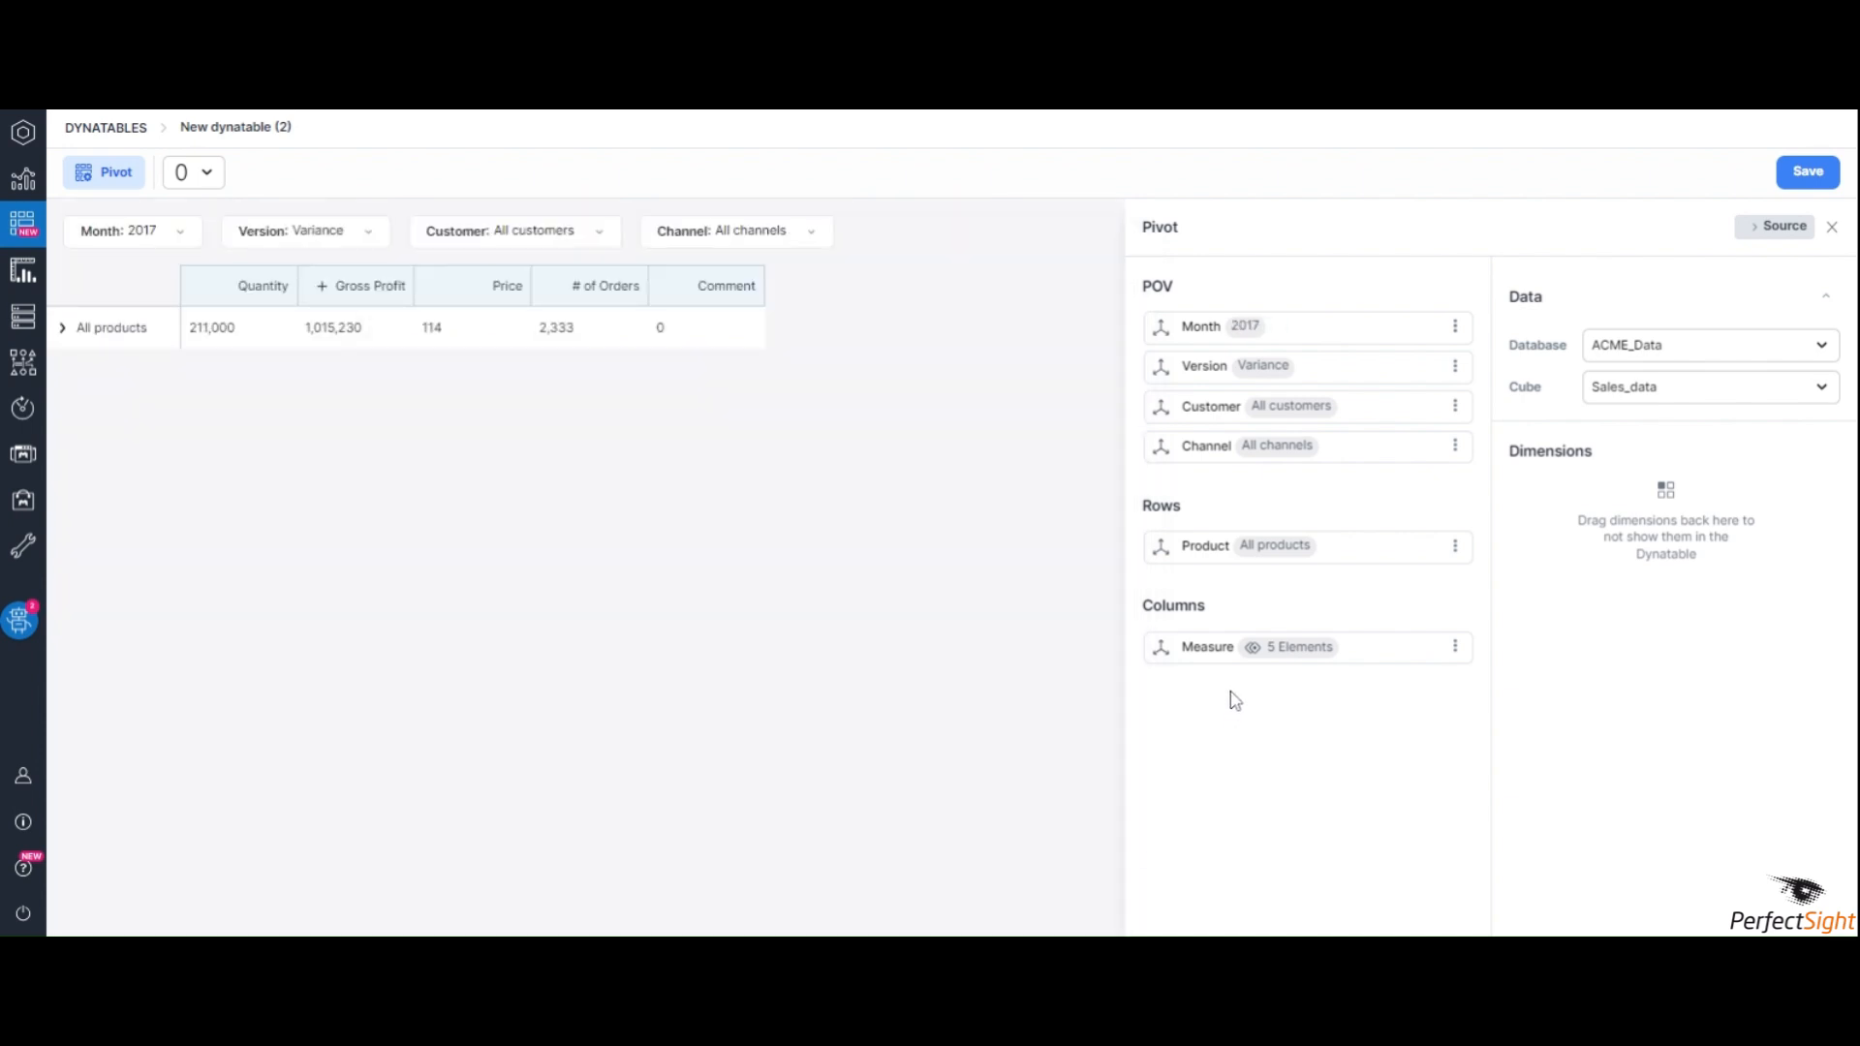
# Clear the All products selection of the Product row dimension and apply Name as its element alias
pyautogui.click(1455, 547)
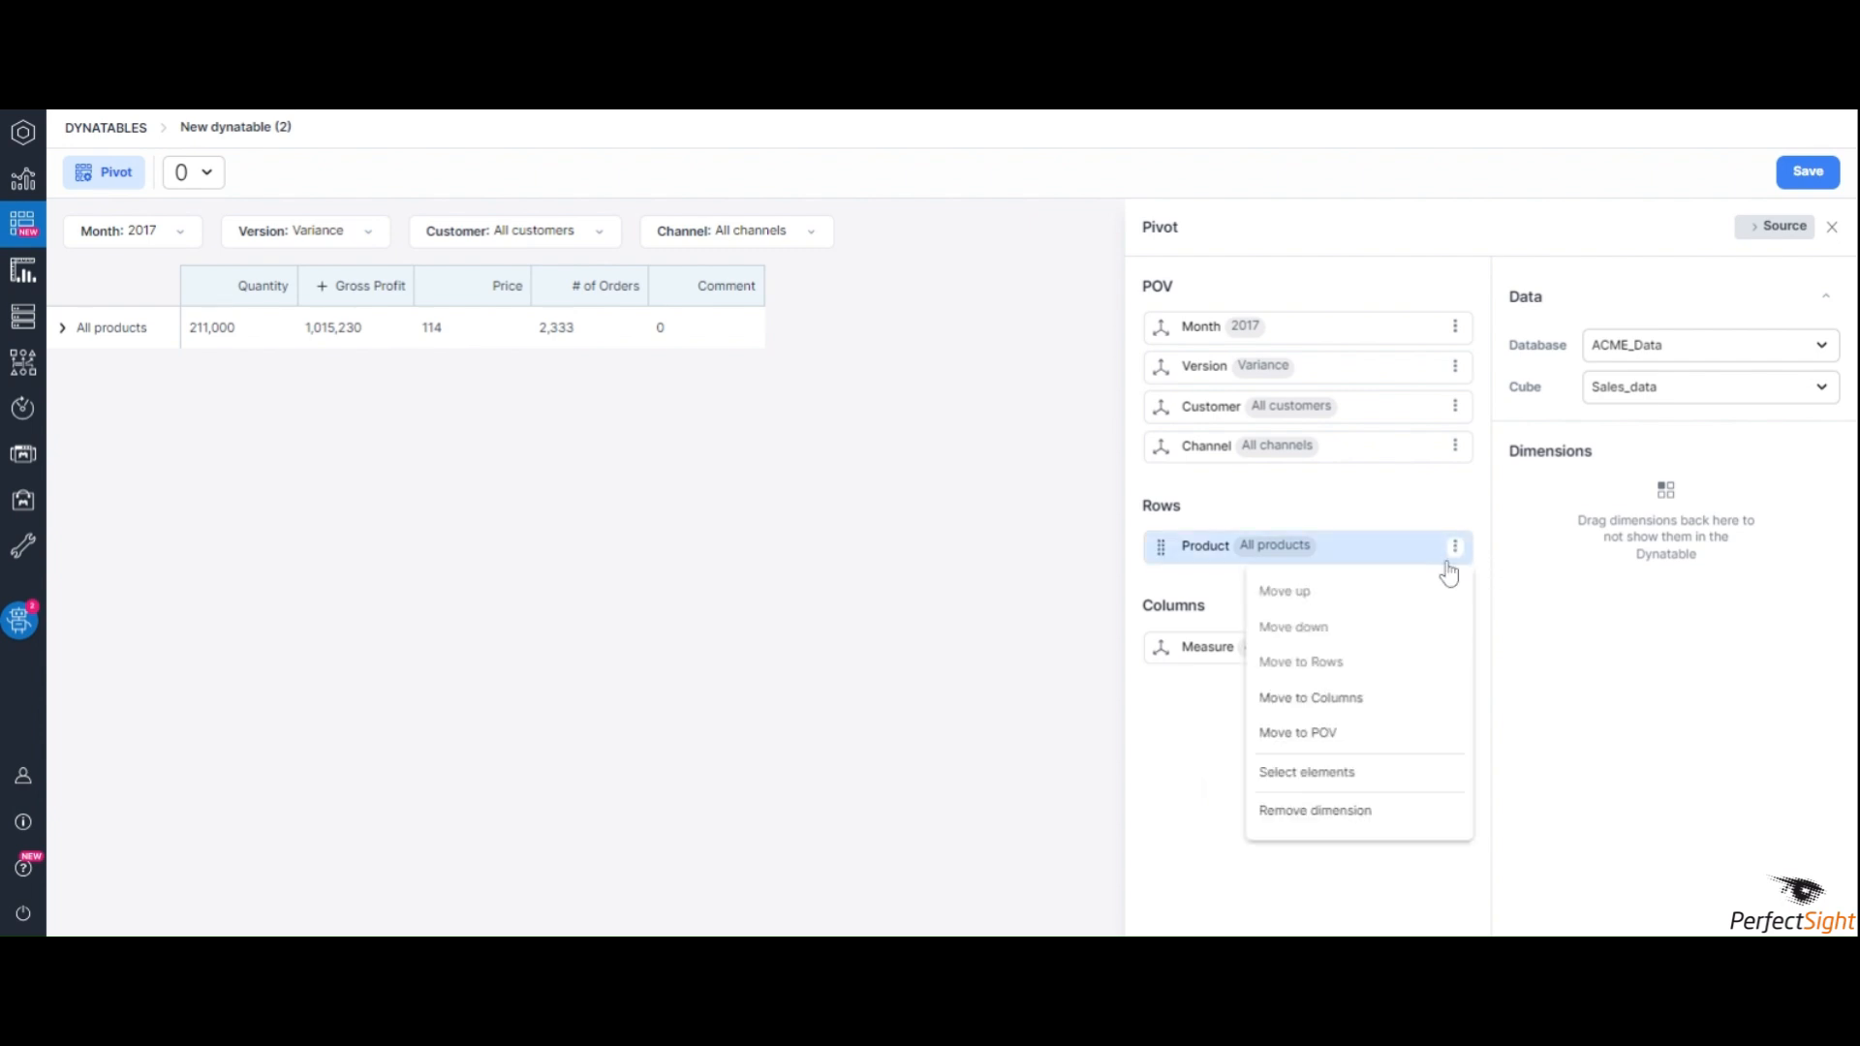
pyautogui.click(1384, 772)
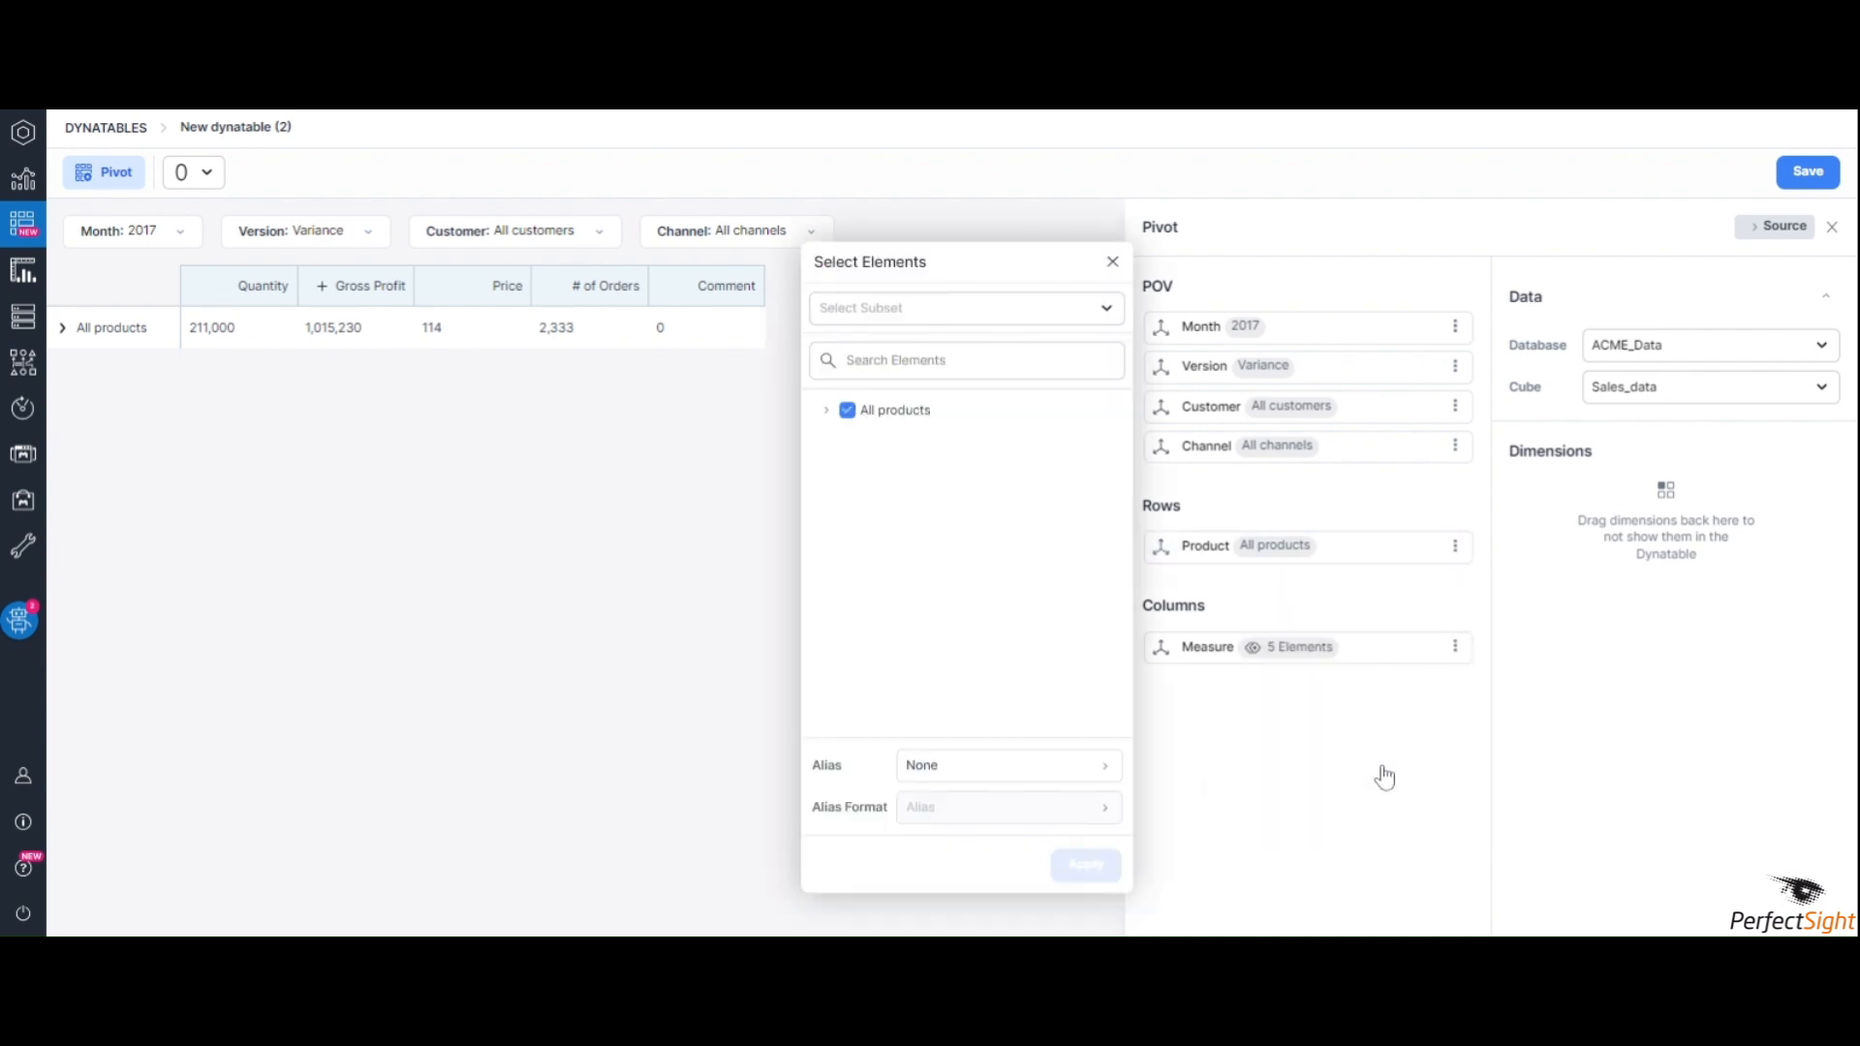
pyautogui.click(967, 771)
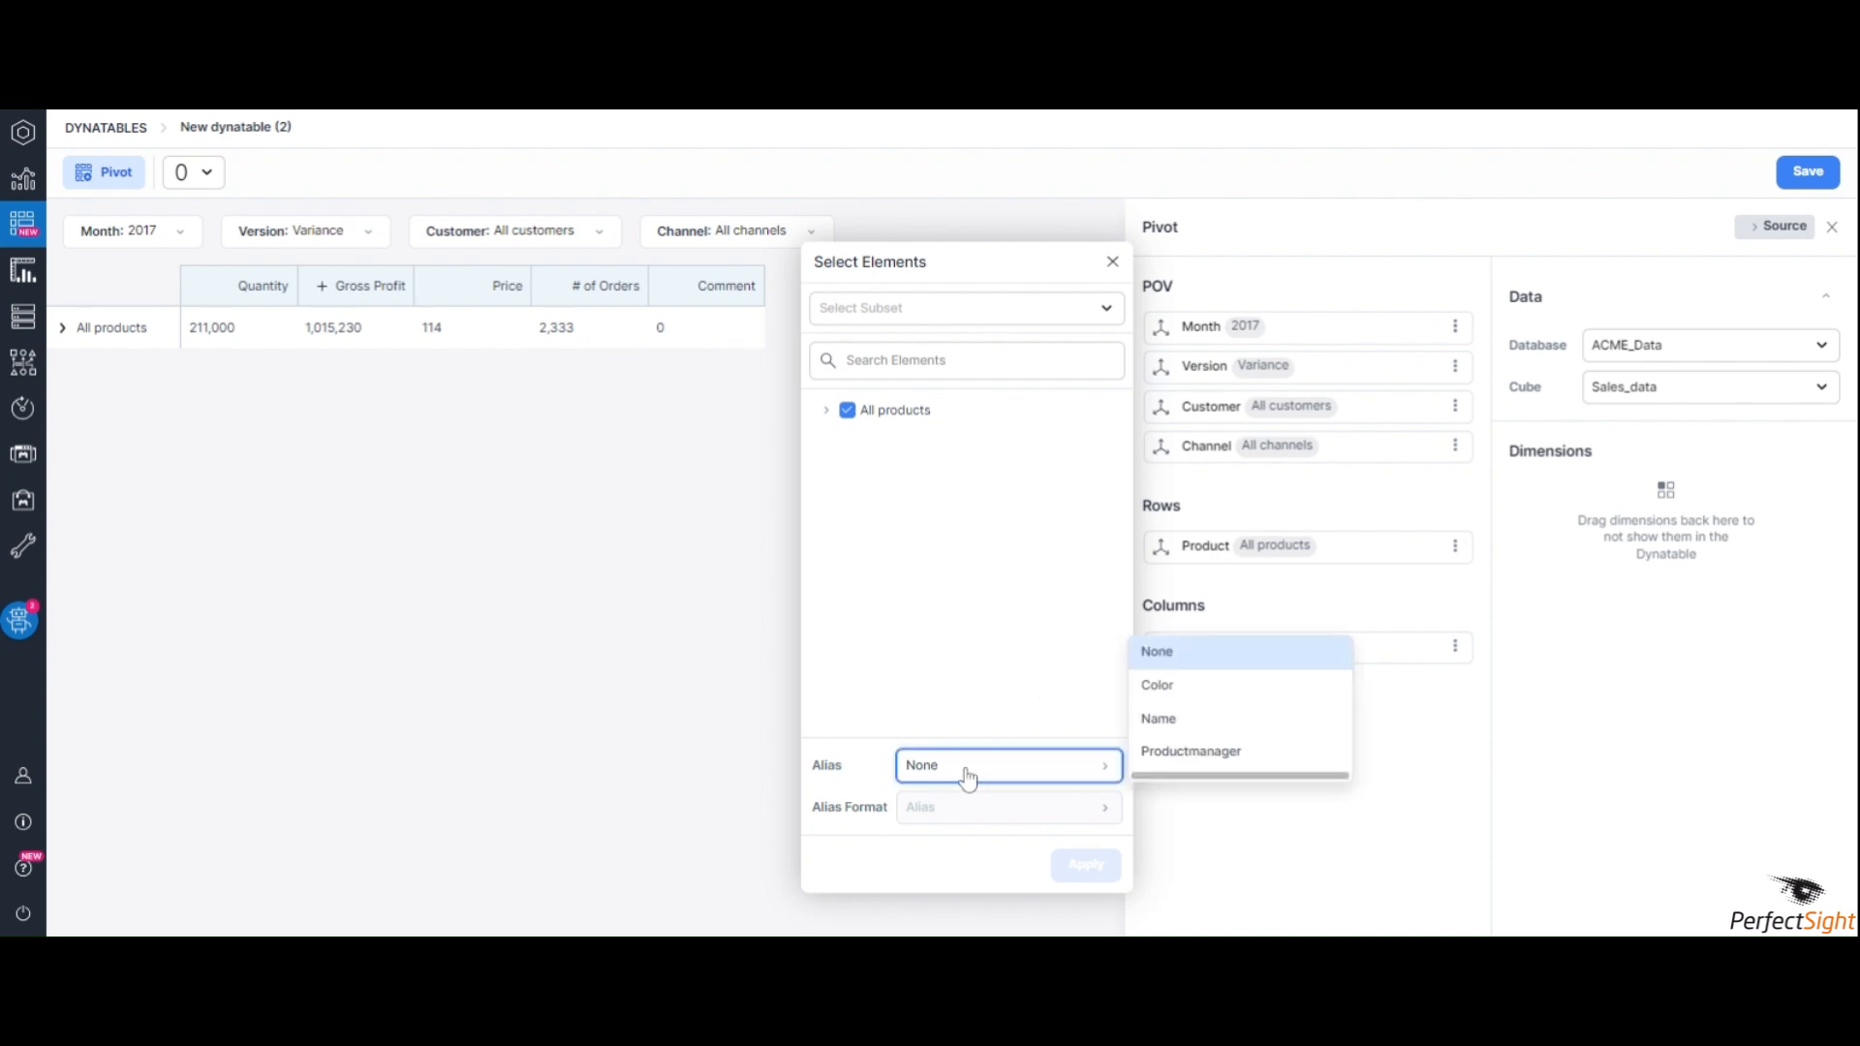
pyautogui.click(901, 360)
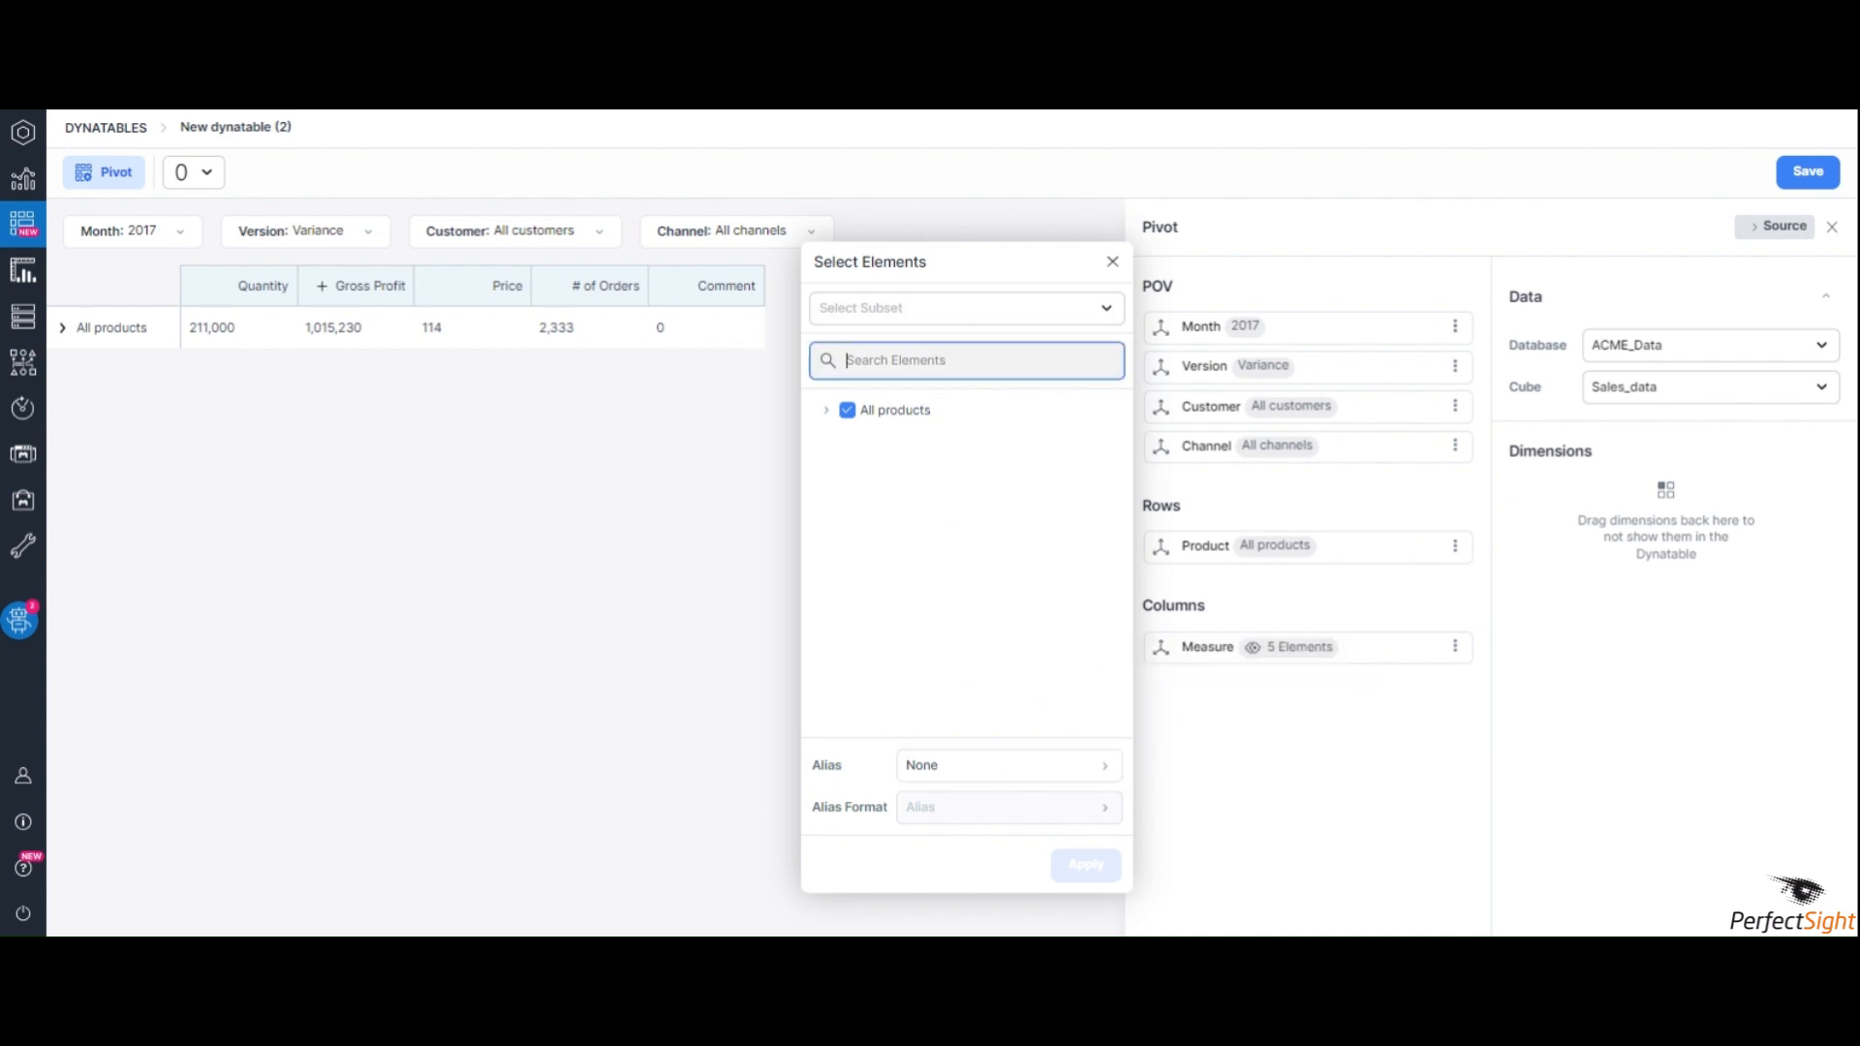
pyautogui.click(851, 413)
pyautogui.click(826, 411)
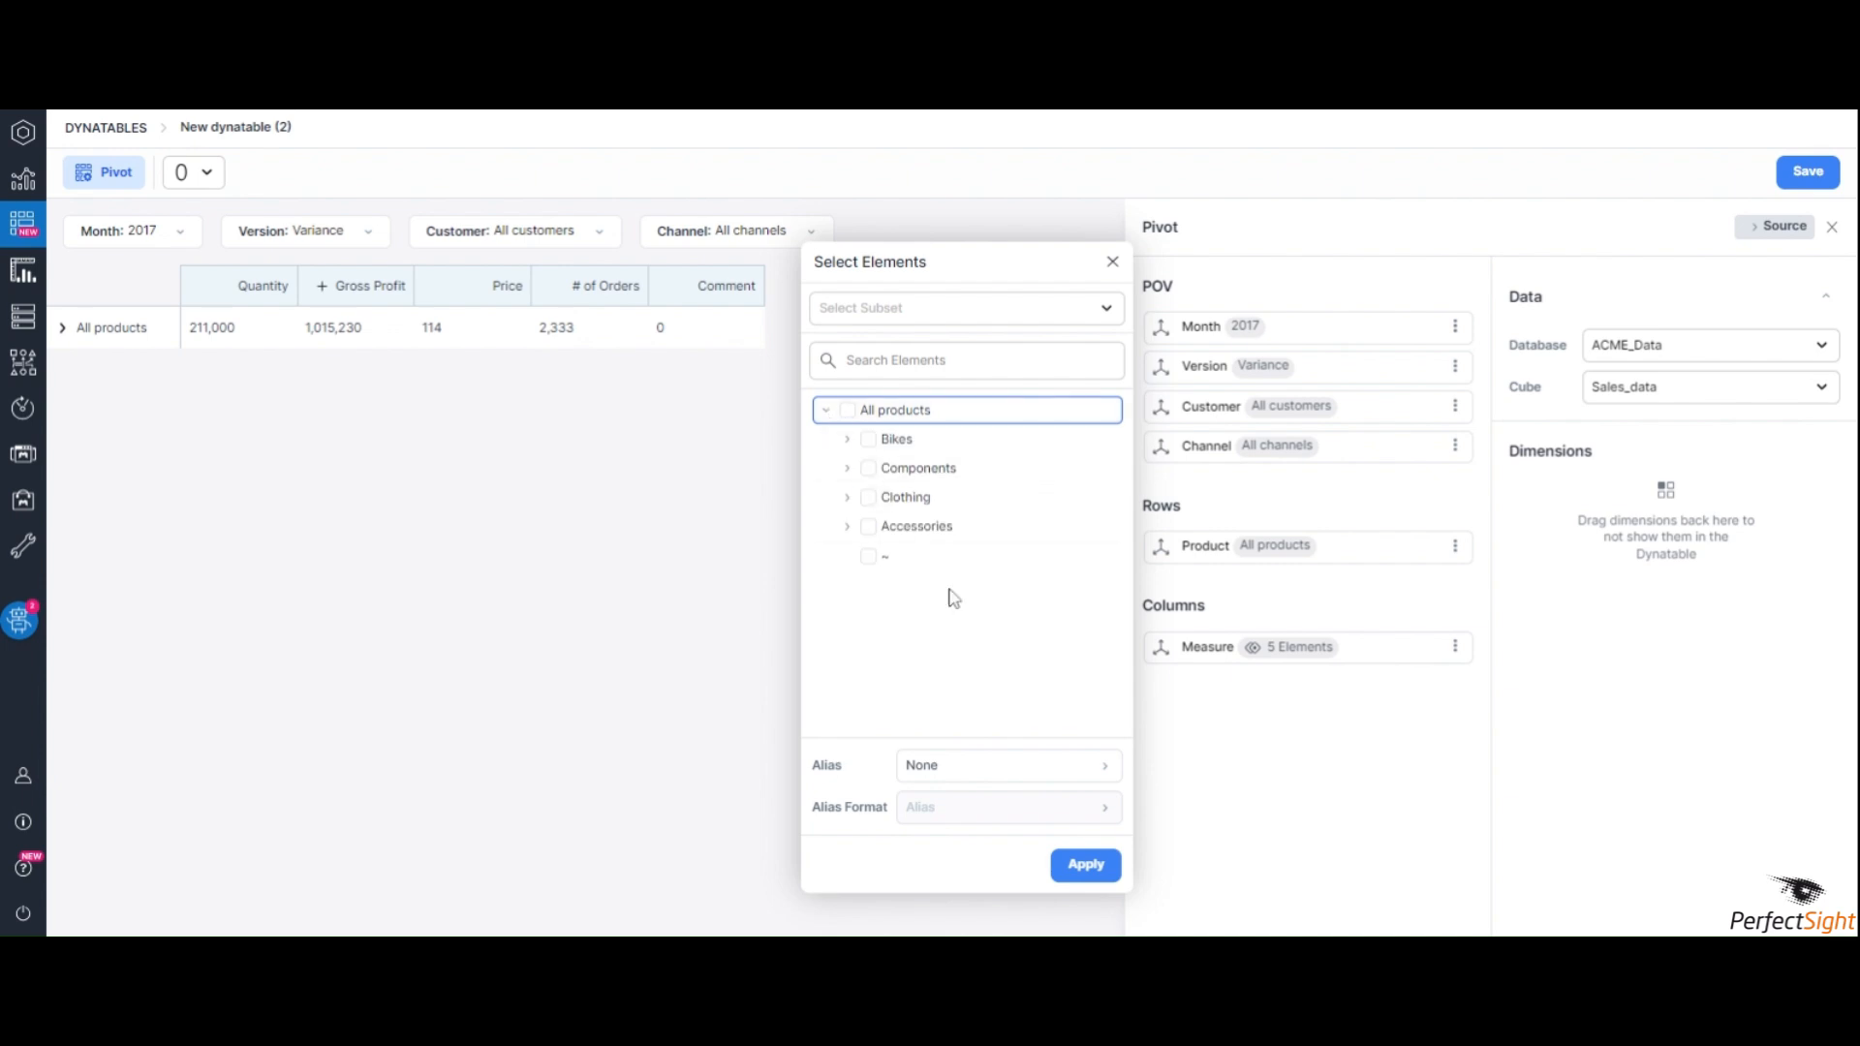
pyautogui.click(973, 781)
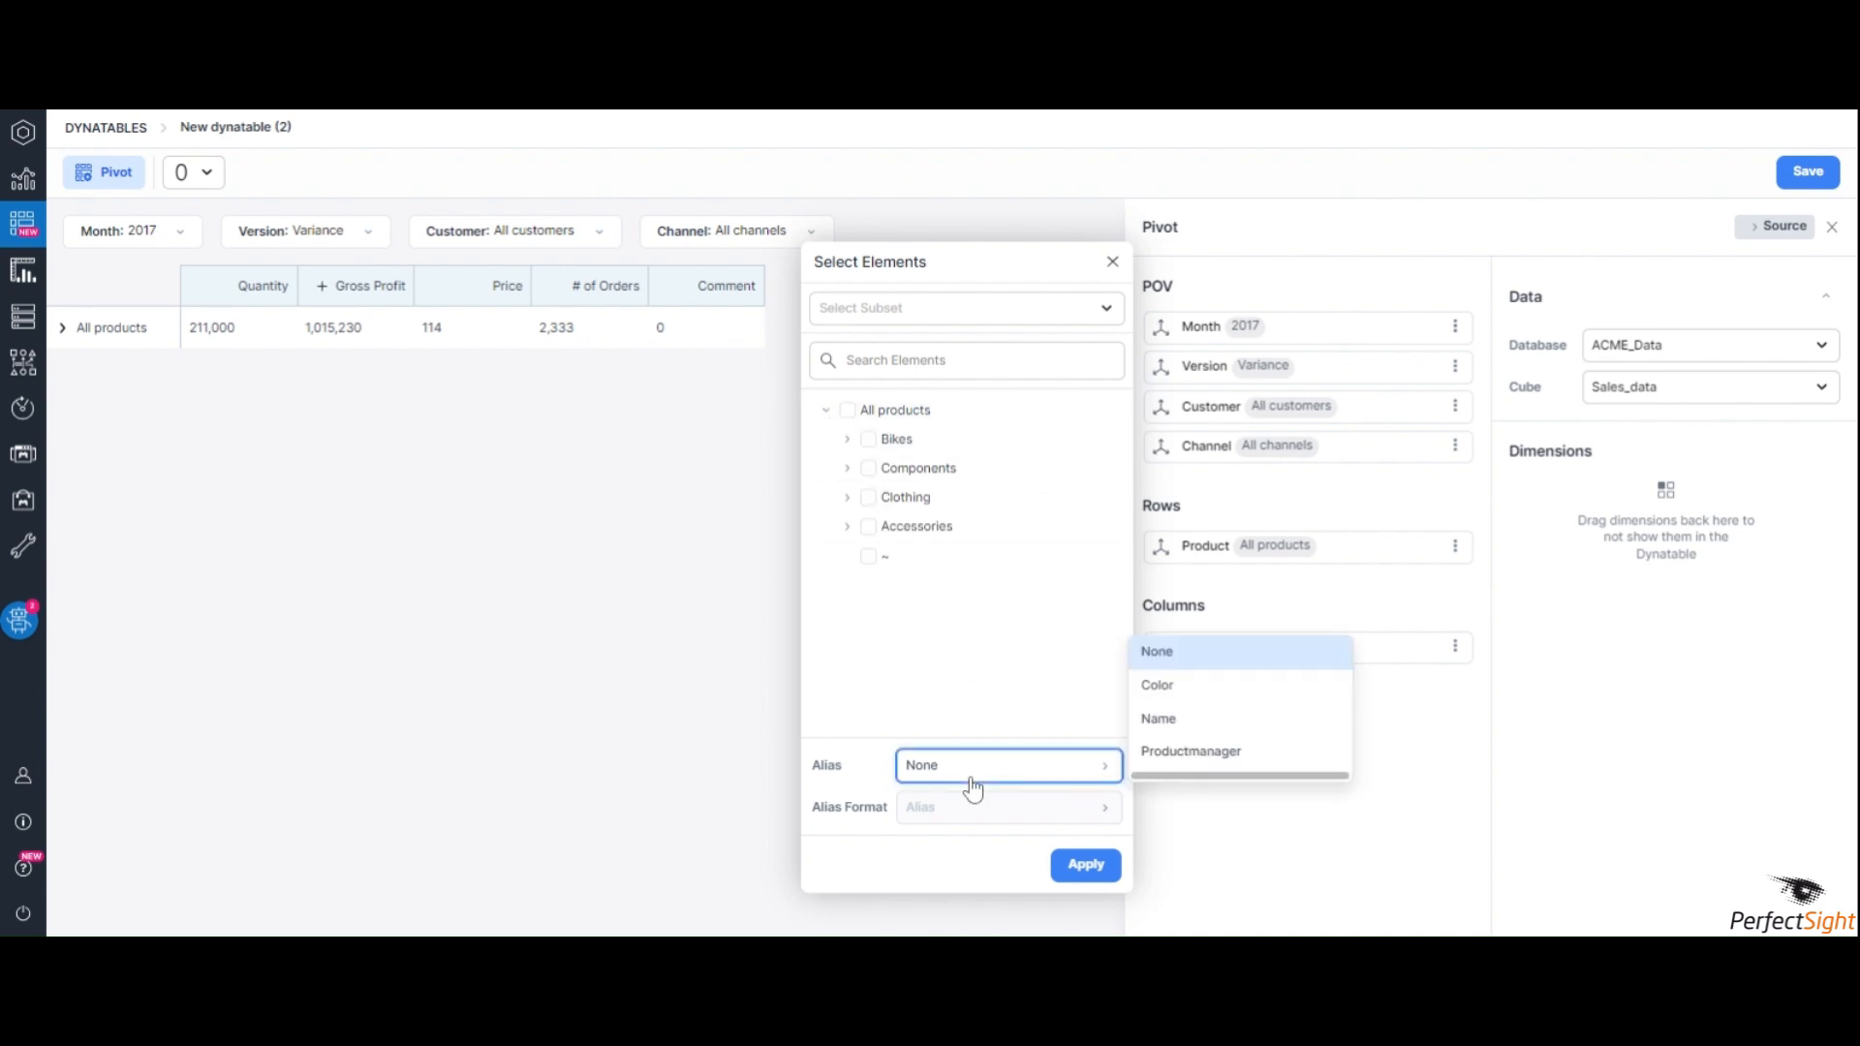
pyautogui.click(1160, 720)
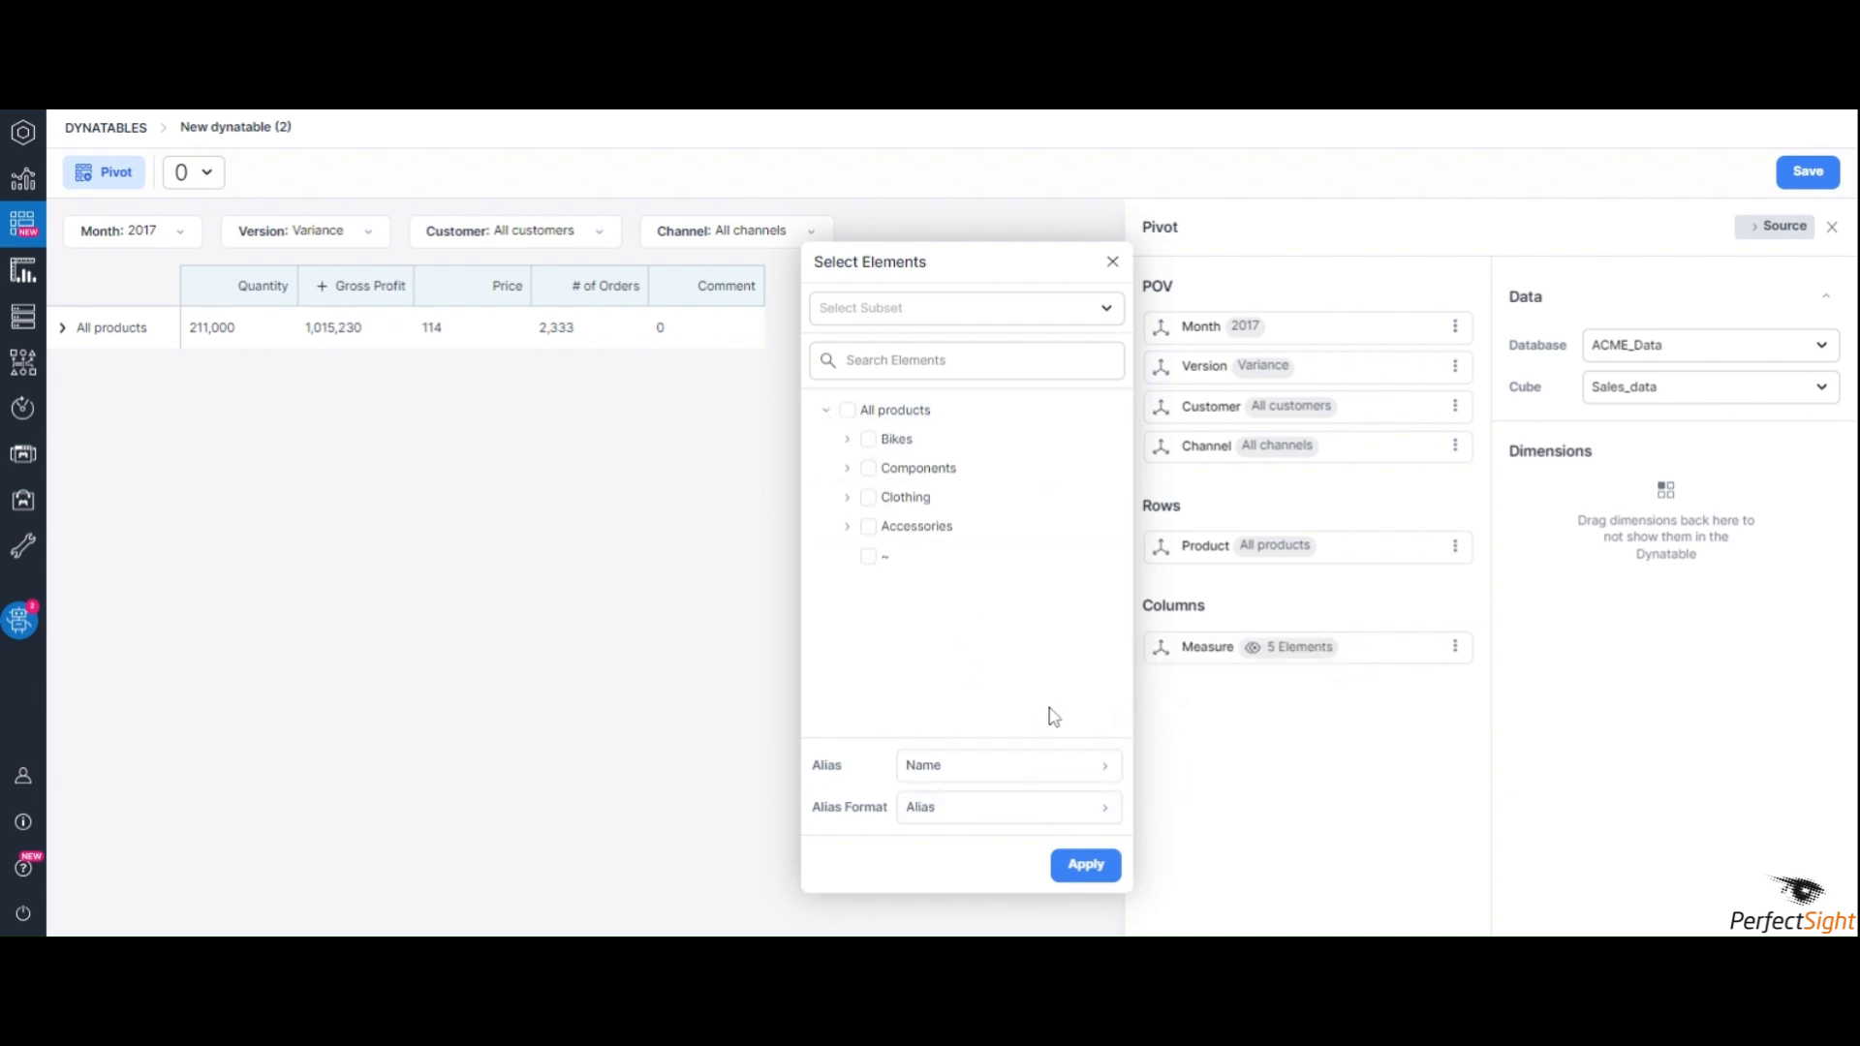
pyautogui.click(1084, 865)
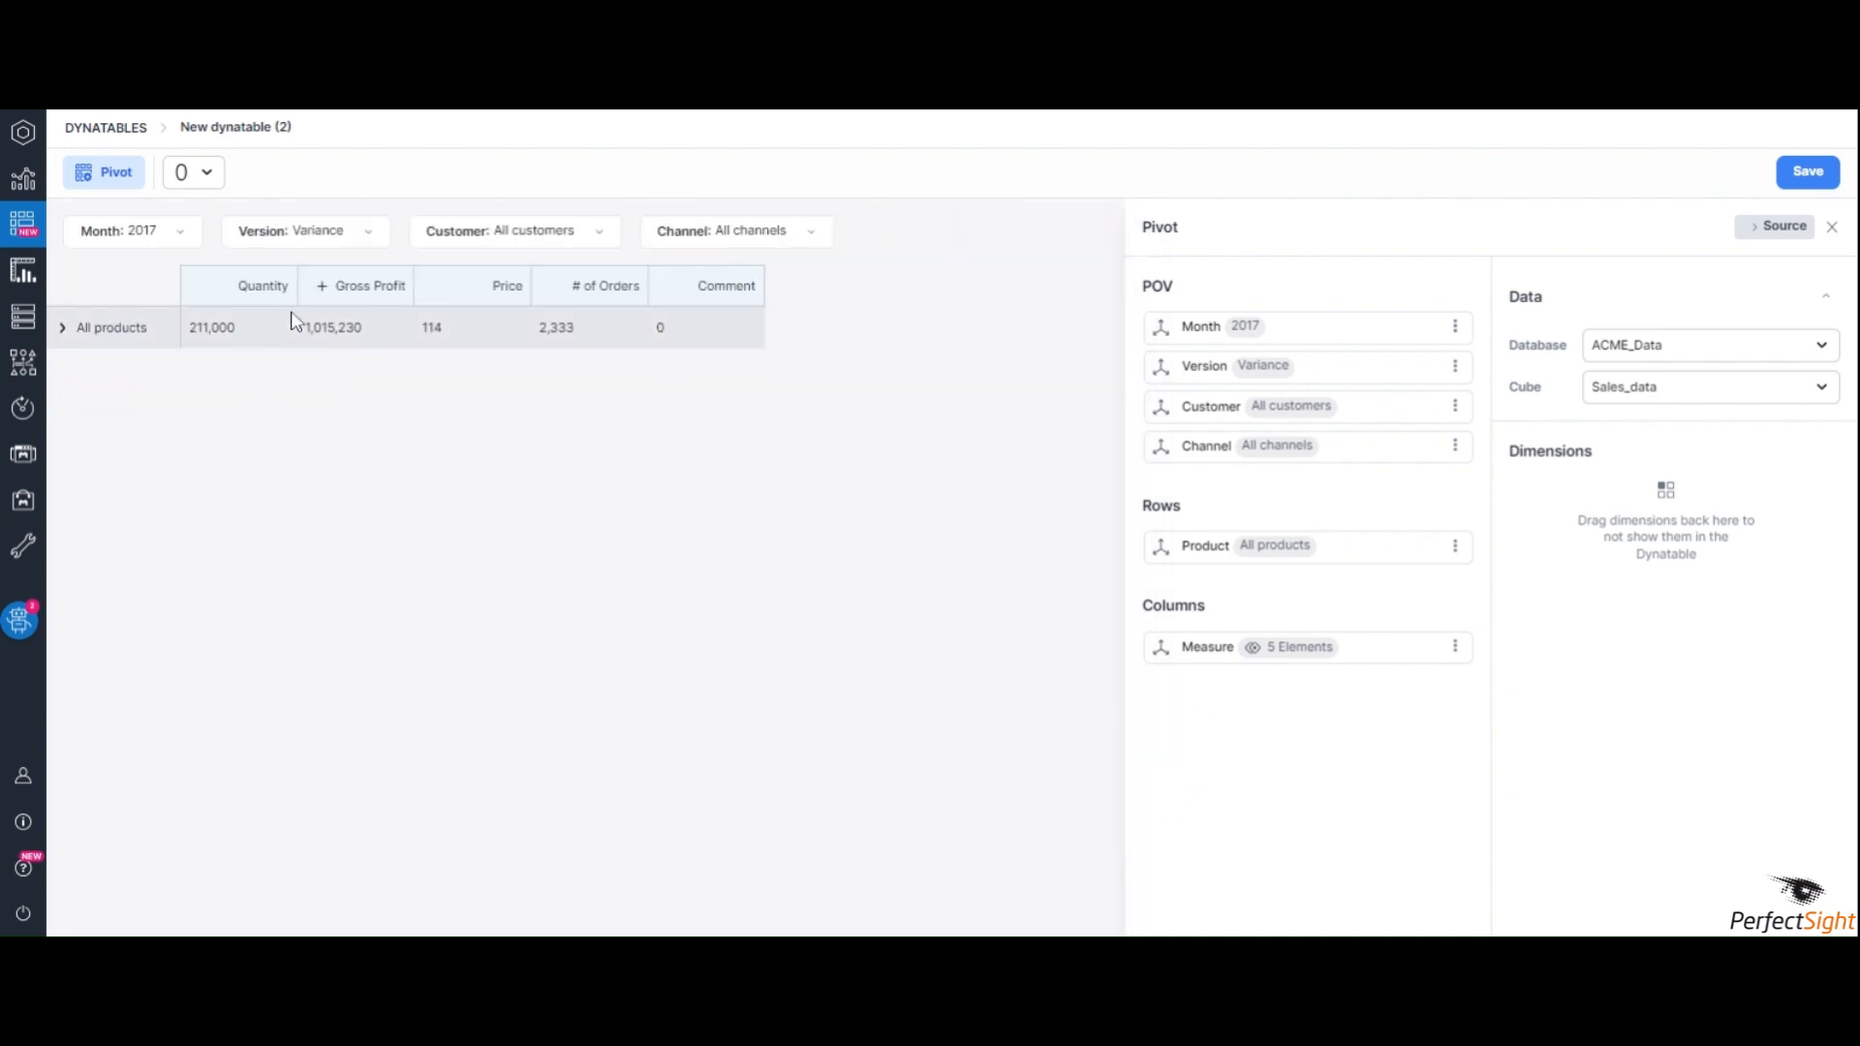
# Set the dynatable's Version POV to Actual, found under Variance
pyautogui.click(334, 231)
pyautogui.click(242, 281)
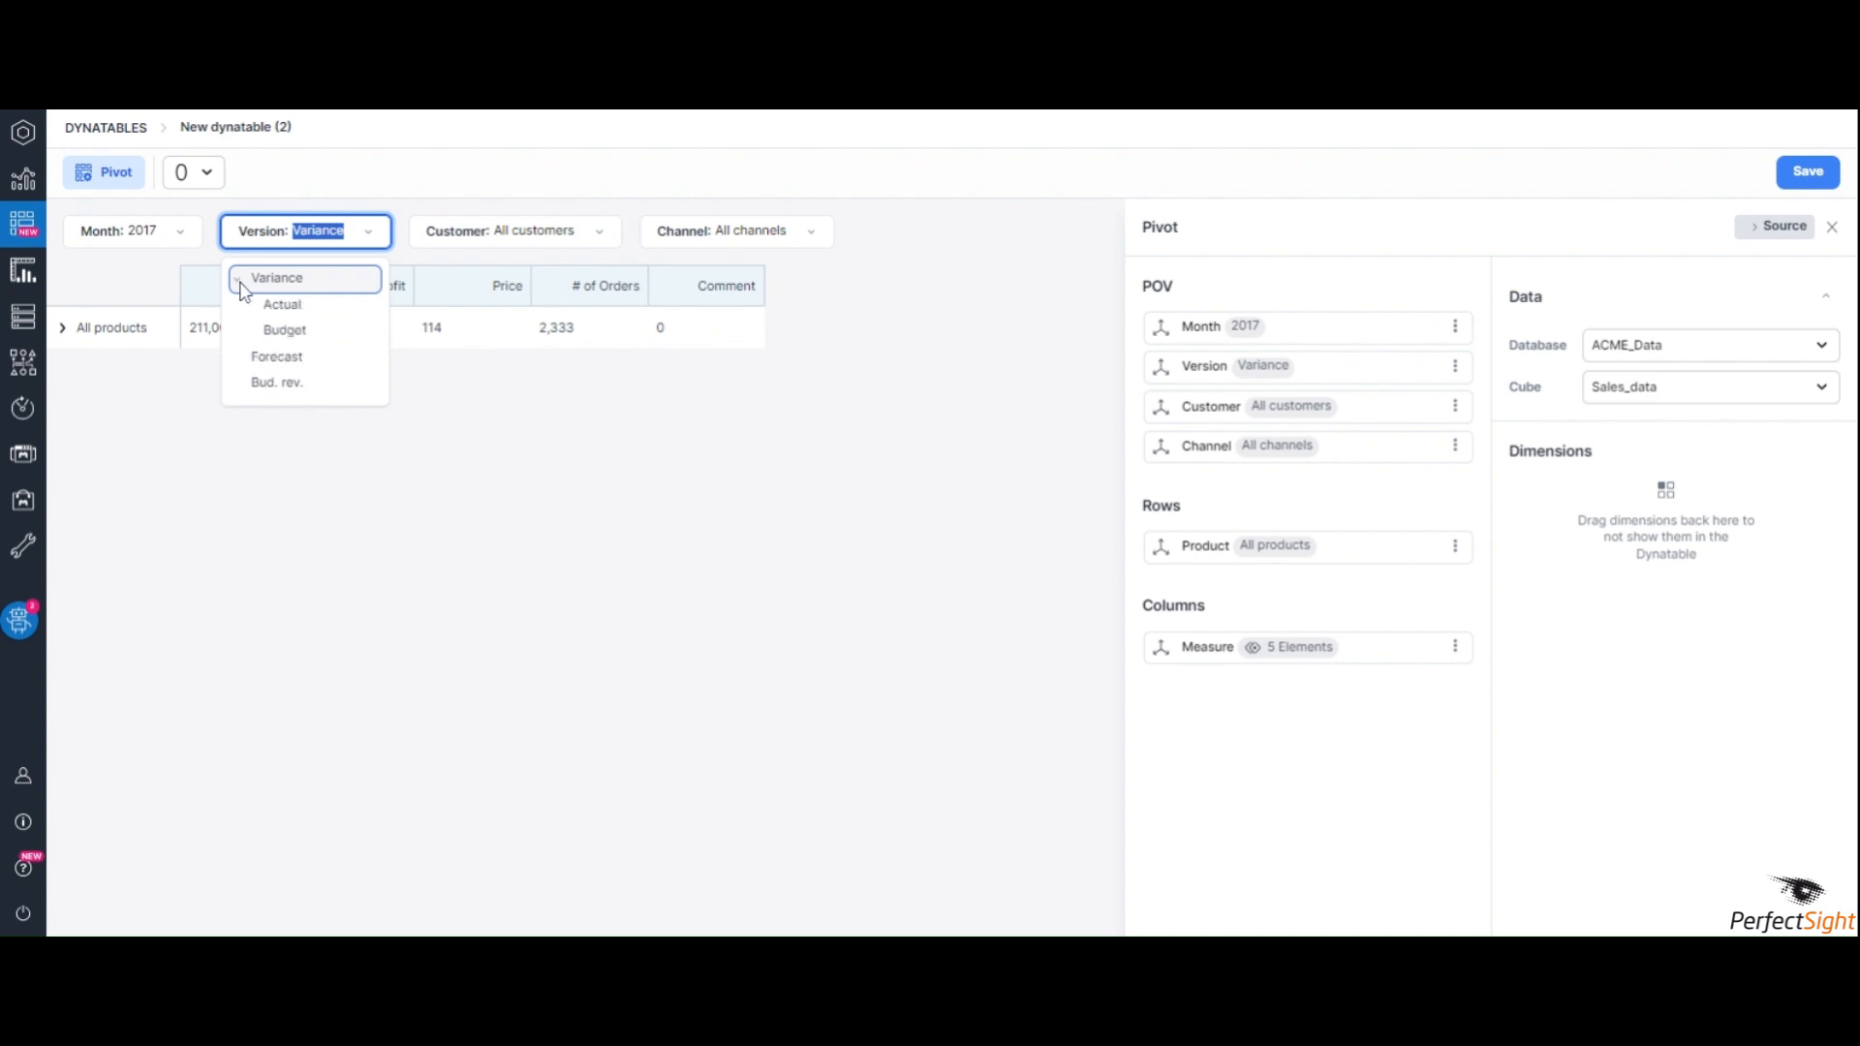
pyautogui.click(254, 306)
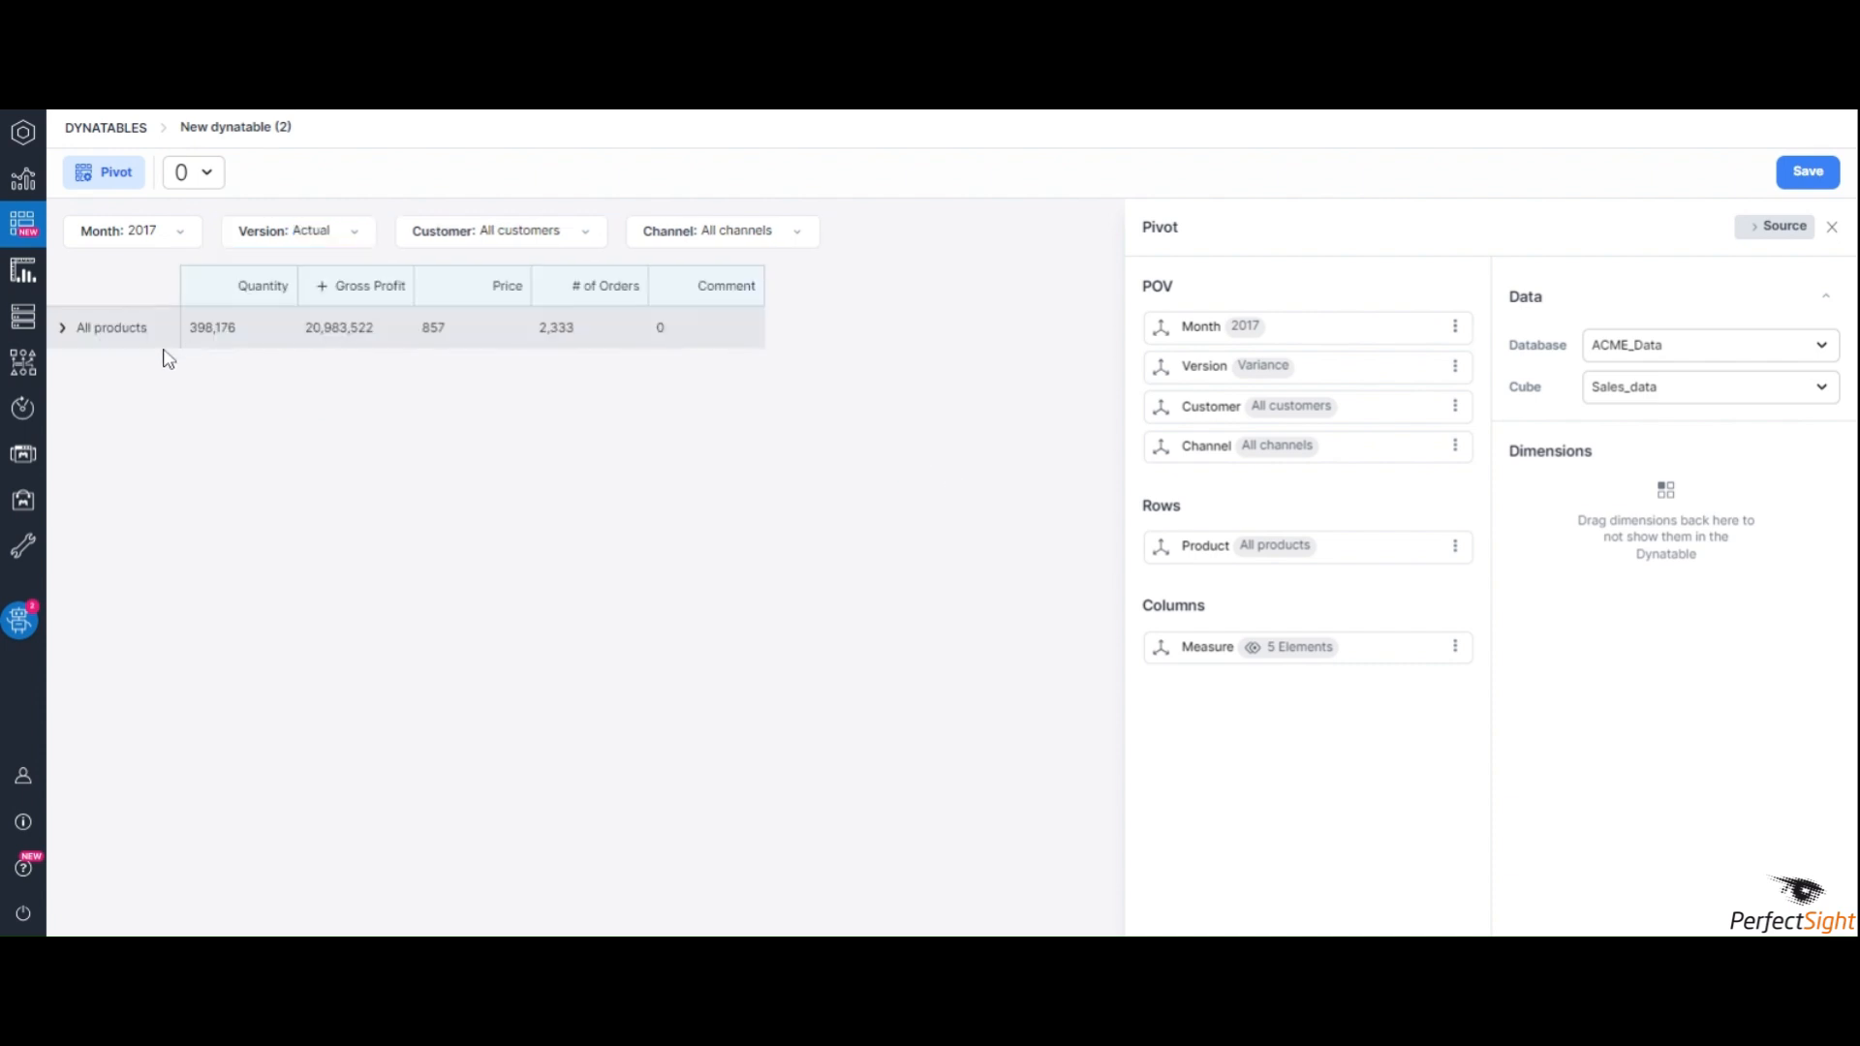
# Expand All products, Bikes and Mountain Bikes in the dynatable's rows down to the individual models
pyautogui.click(62, 327)
pyautogui.click(82, 370)
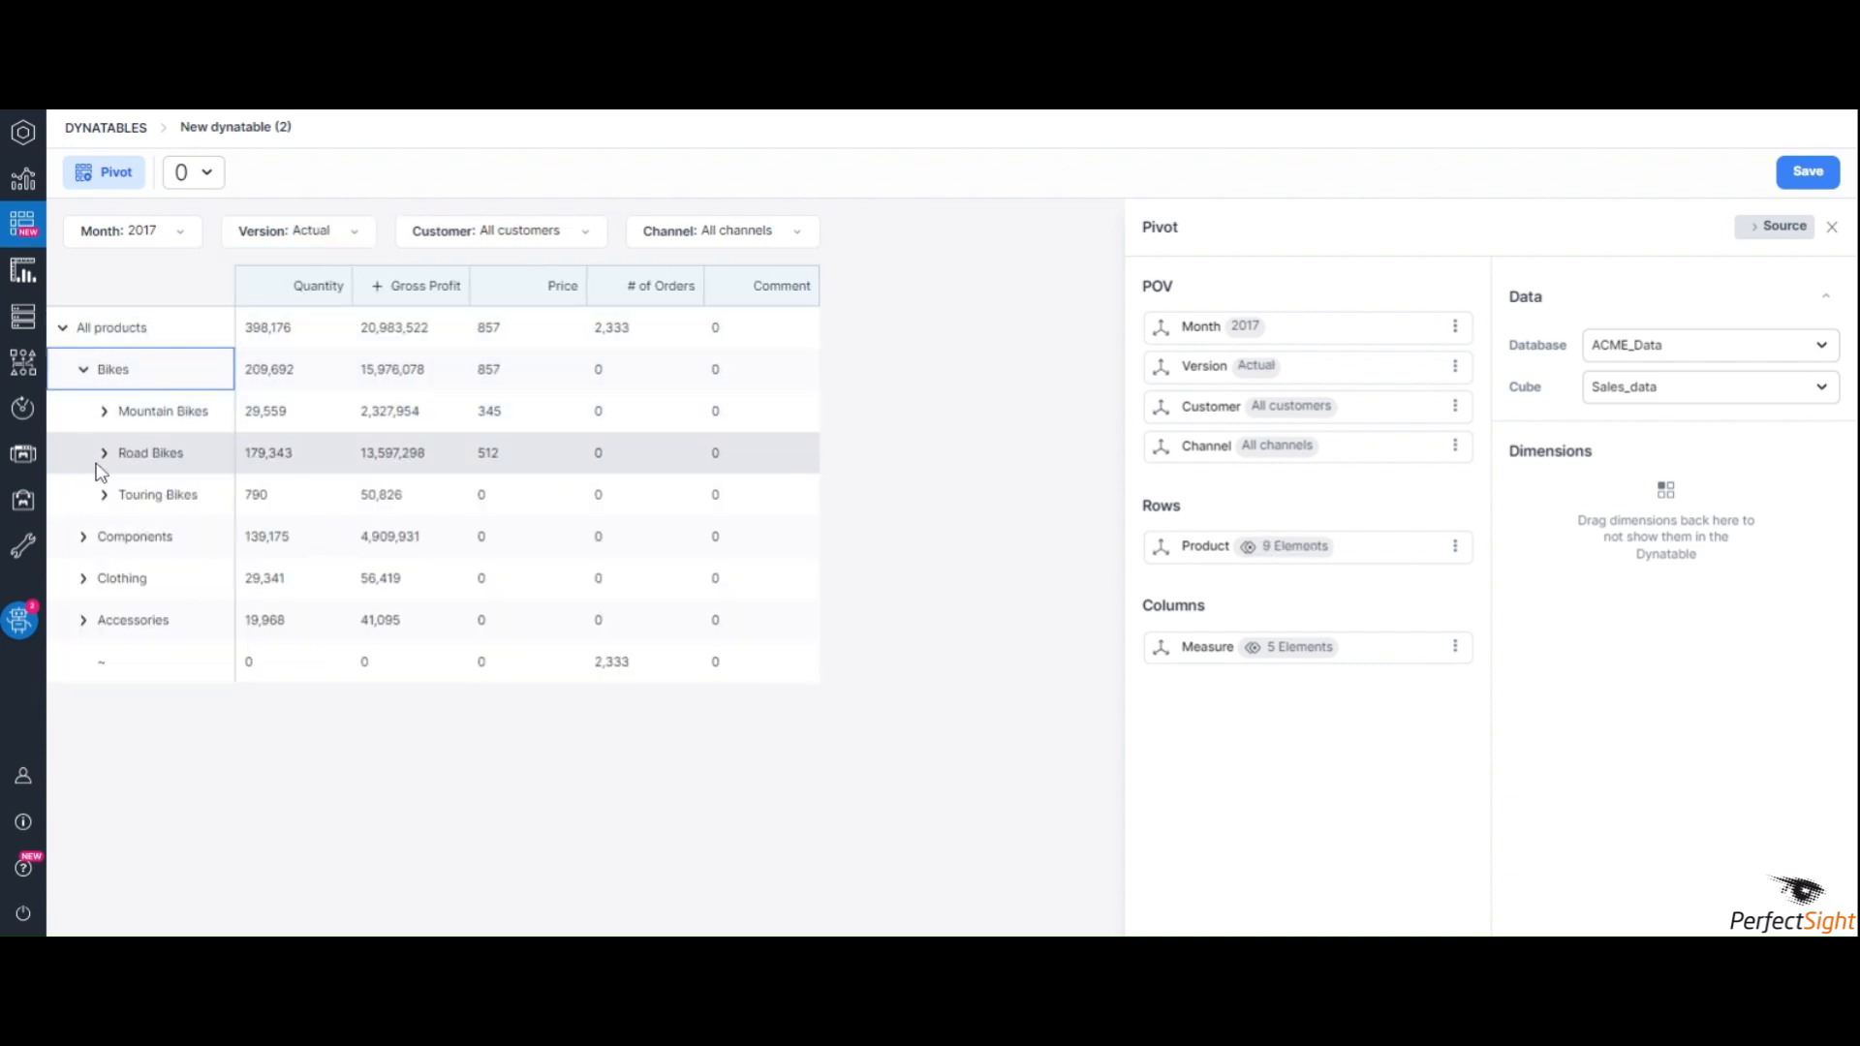
pyautogui.click(104, 412)
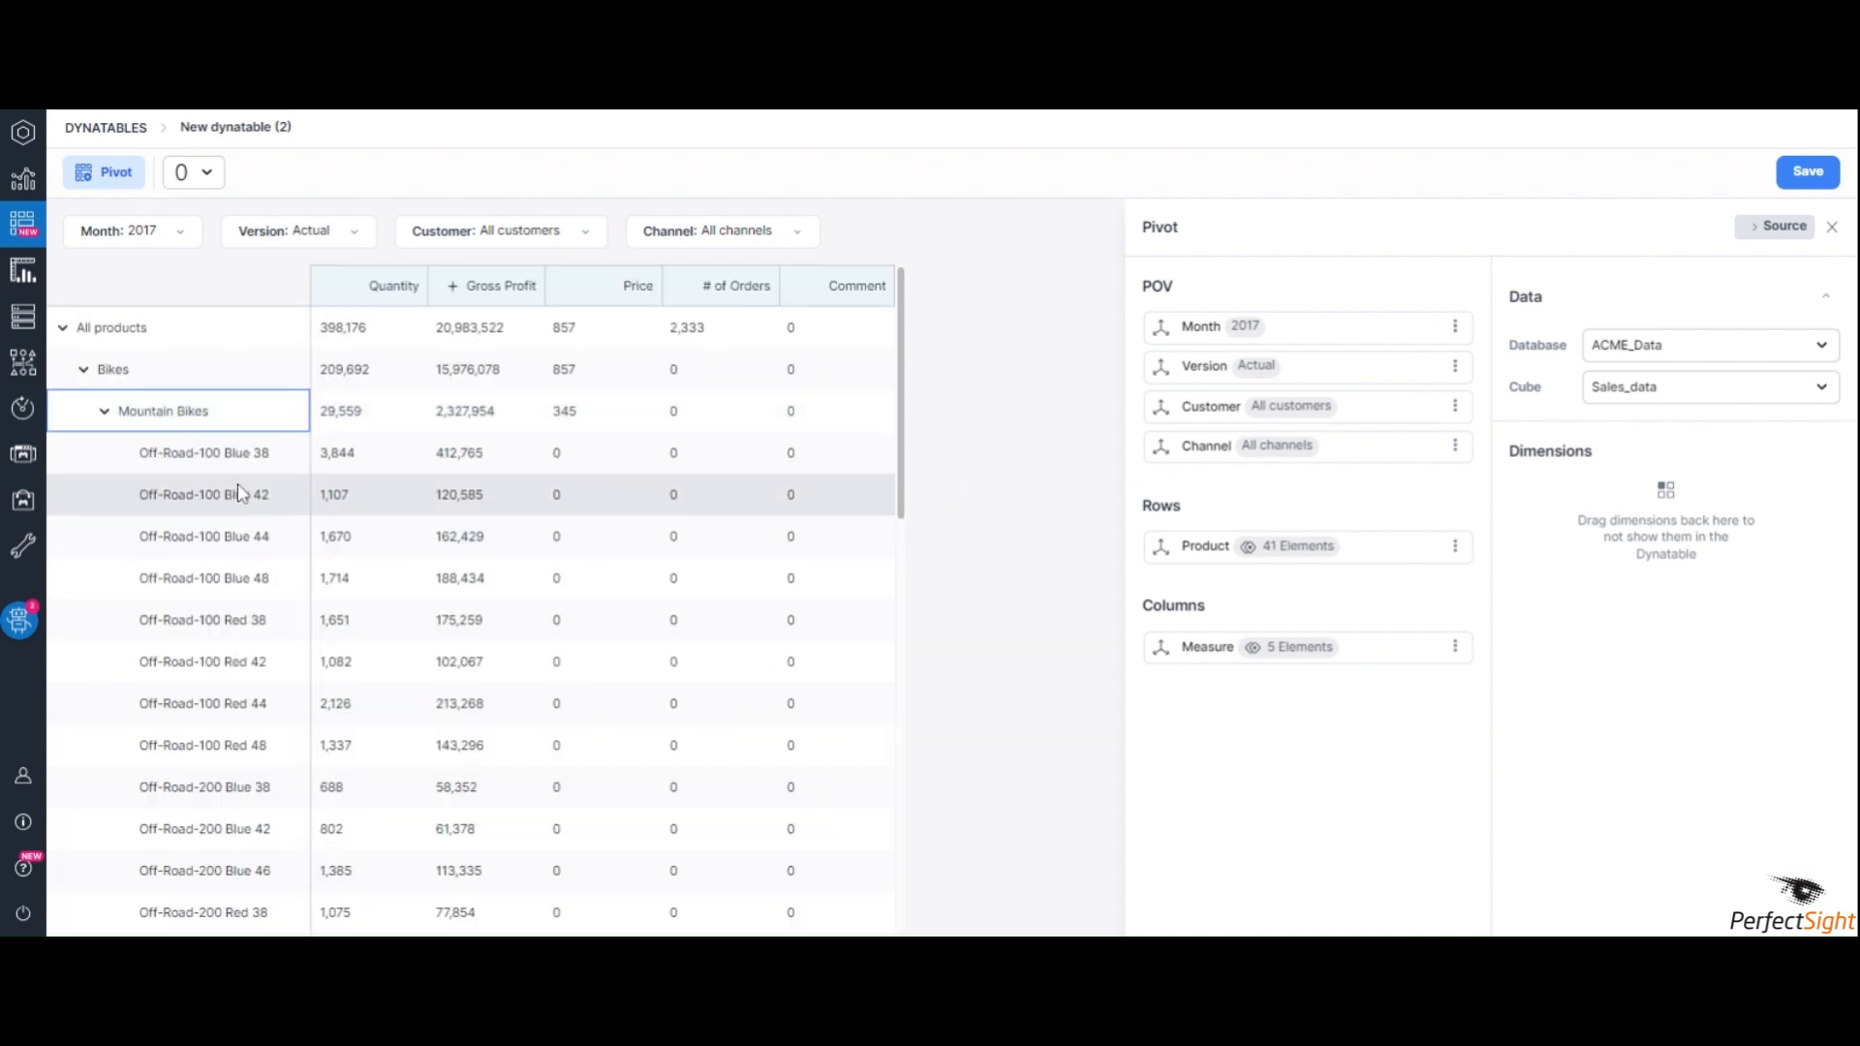
pyautogui.scroll(-5, 247, 493)
pyautogui.scroll(5, 240, 504)
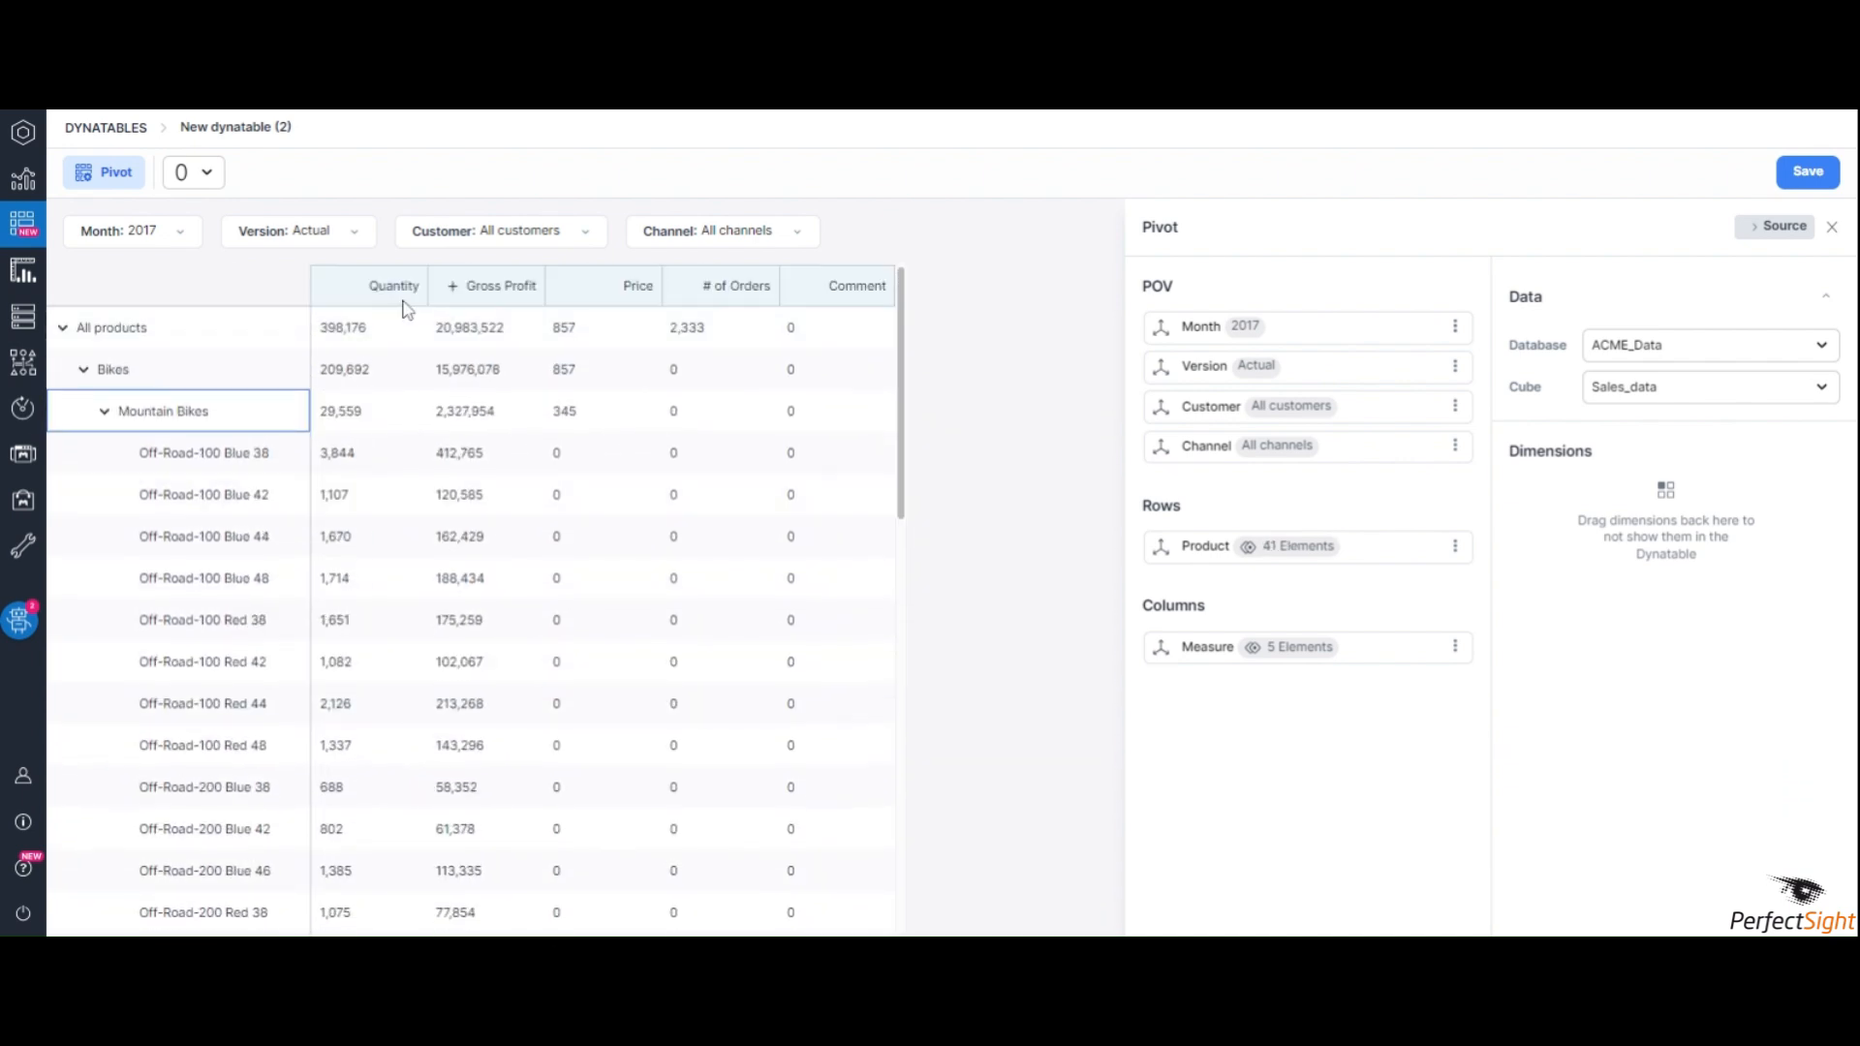
# Expand the Gross Profit column into its Sales and Cost of Sales components and look through the rows
pyautogui.click(453, 286)
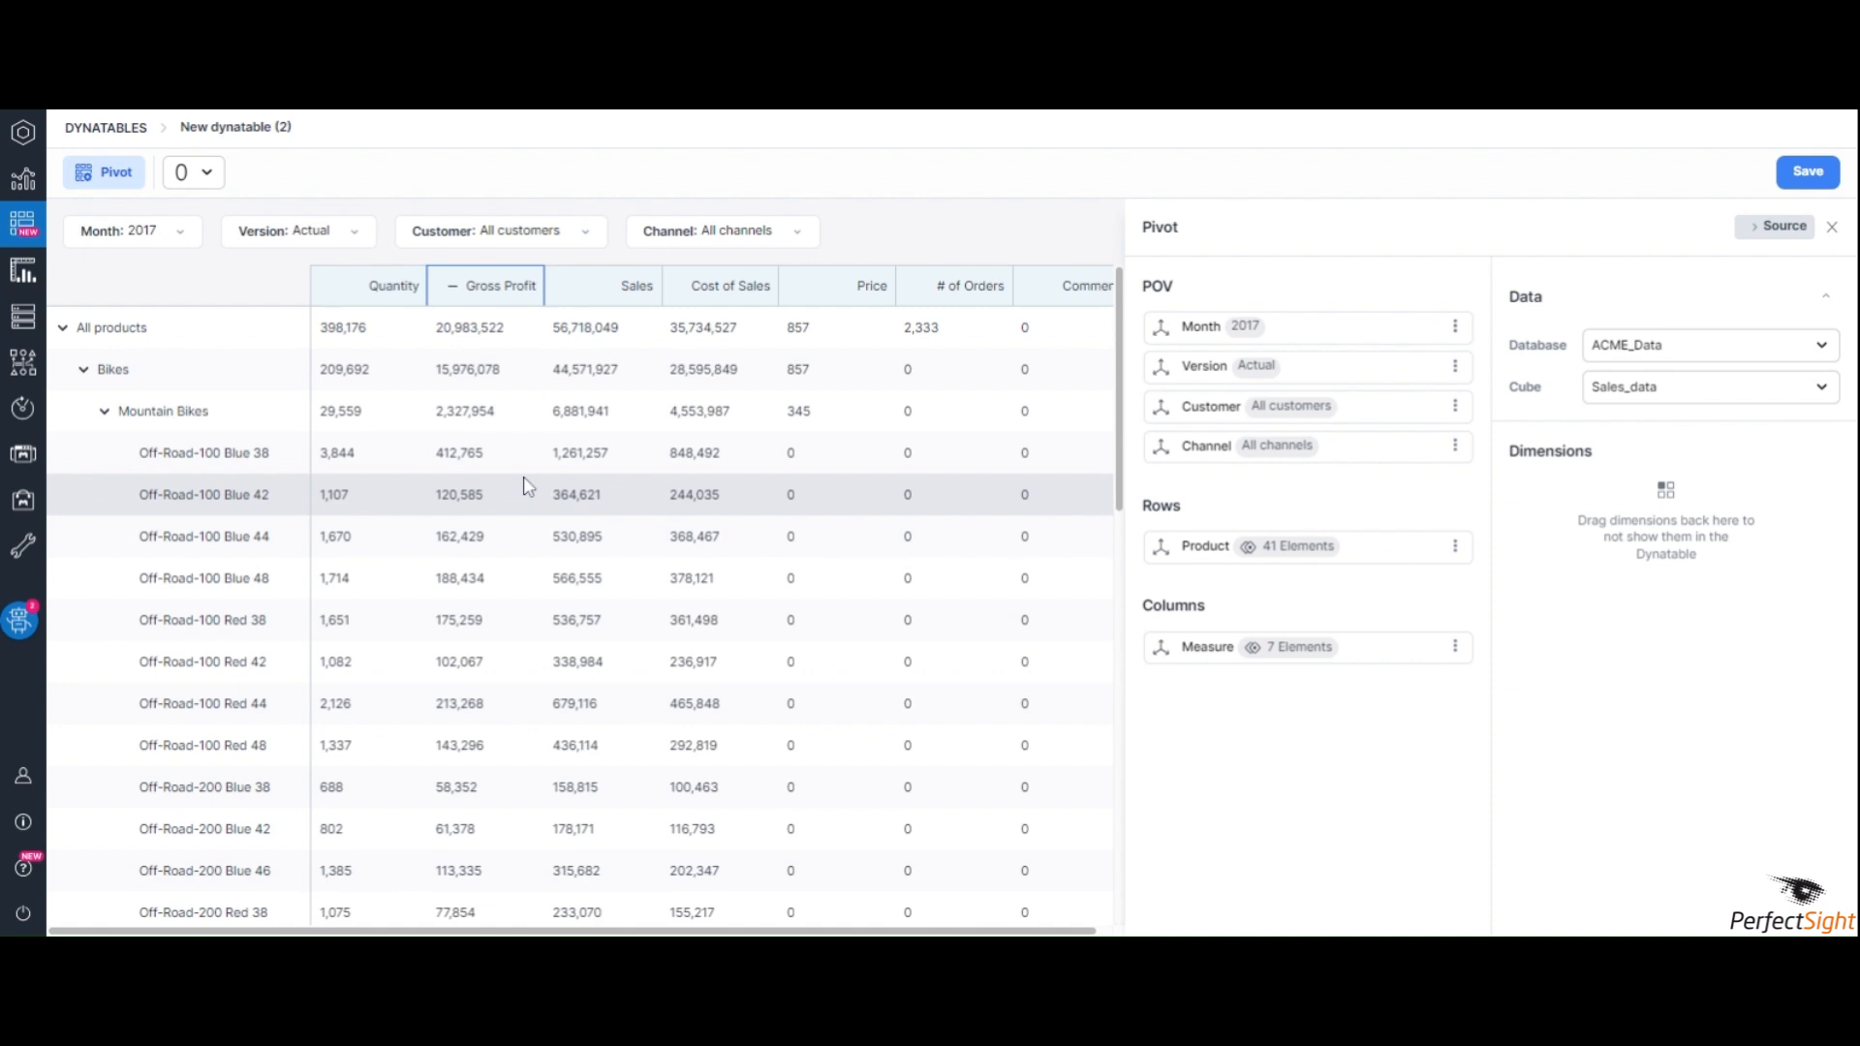
pyautogui.scroll(-5, 523, 484)
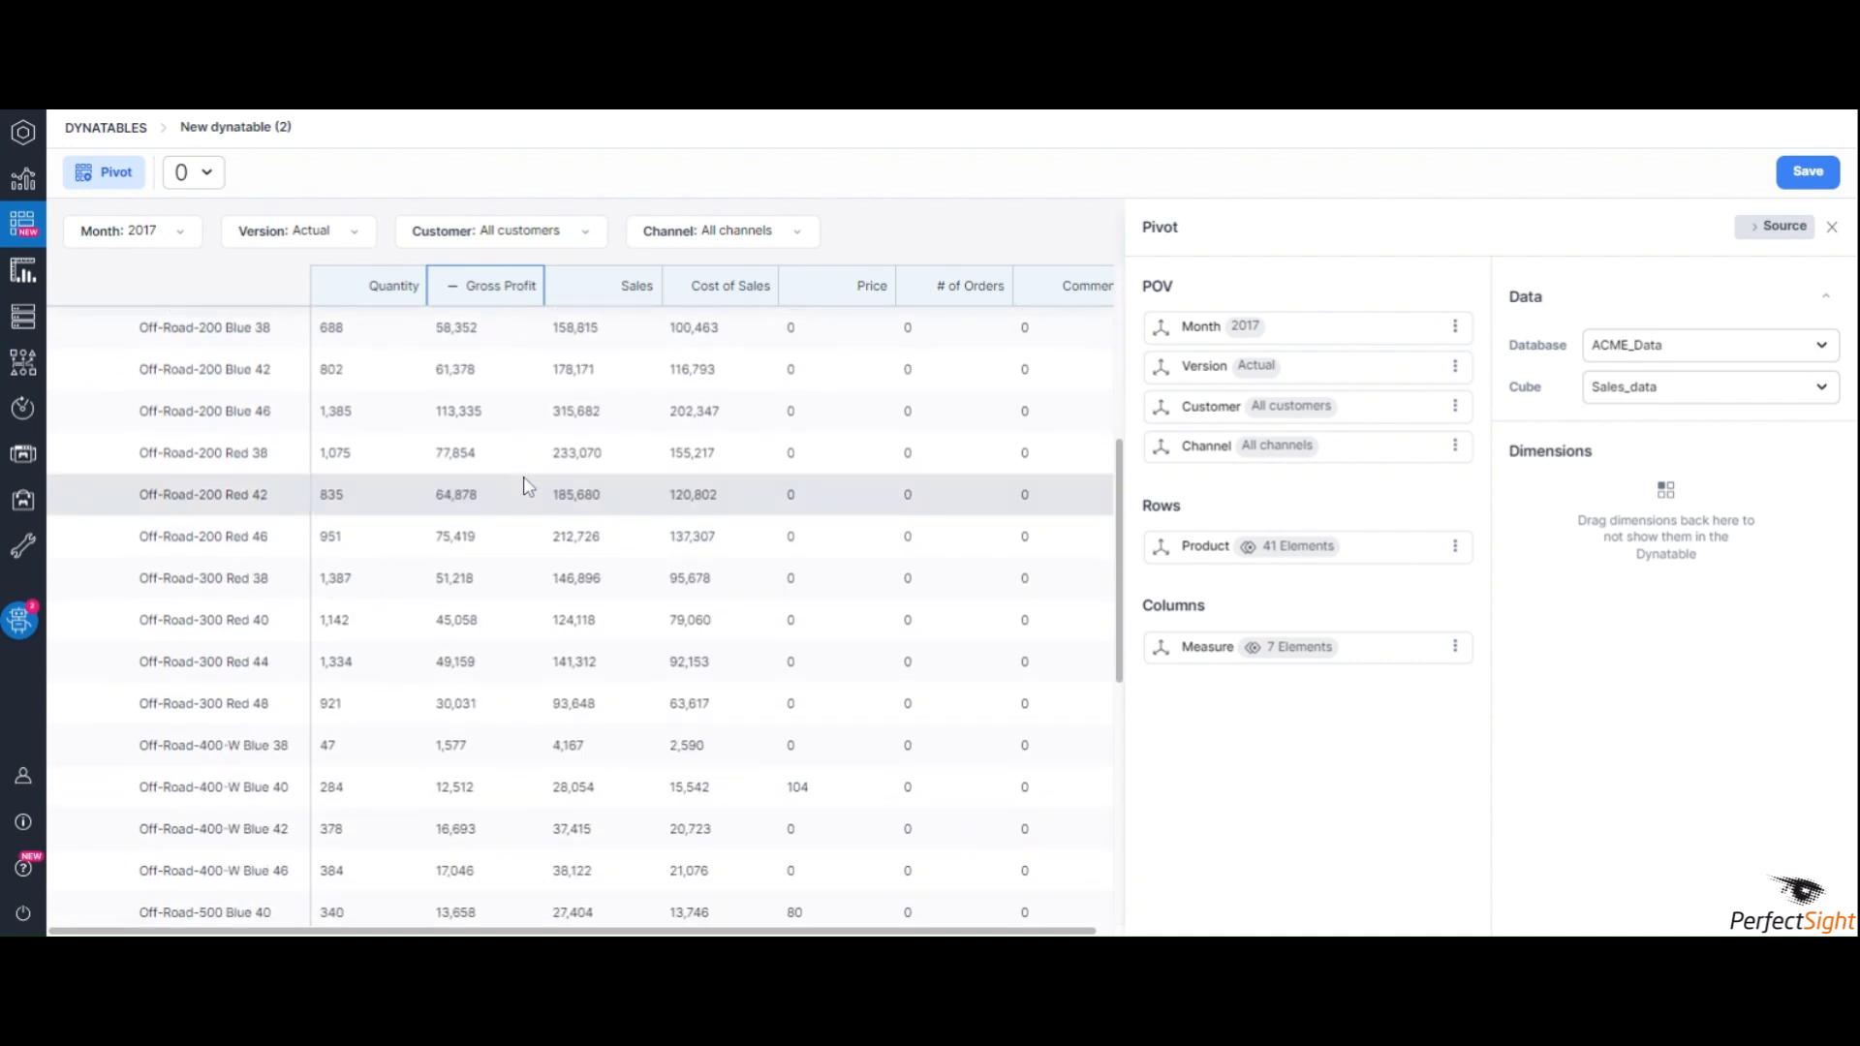
pyautogui.scroll(5, 523, 485)
# Unfreeze all headers of the dynatable and check how the table scrolls
pyautogui.rightClick(496, 293)
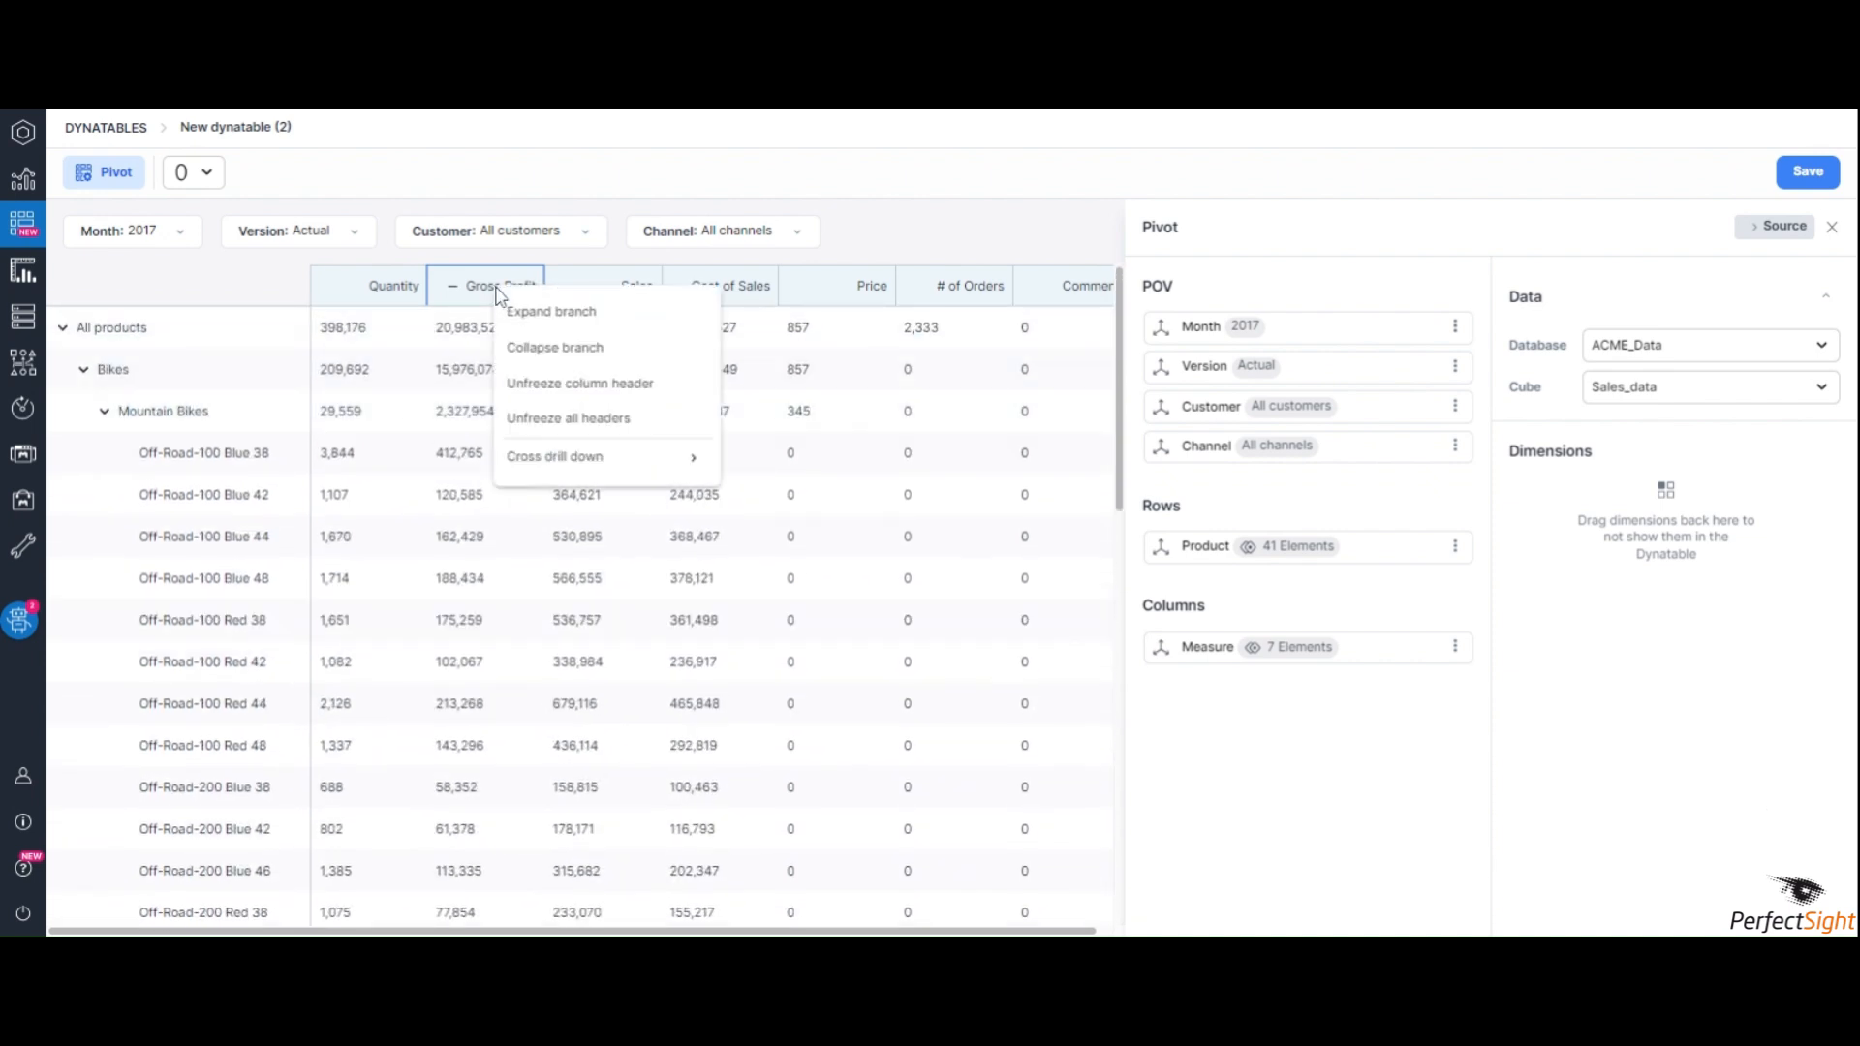
pyautogui.click(541, 419)
pyautogui.scroll(-10, 541, 426)
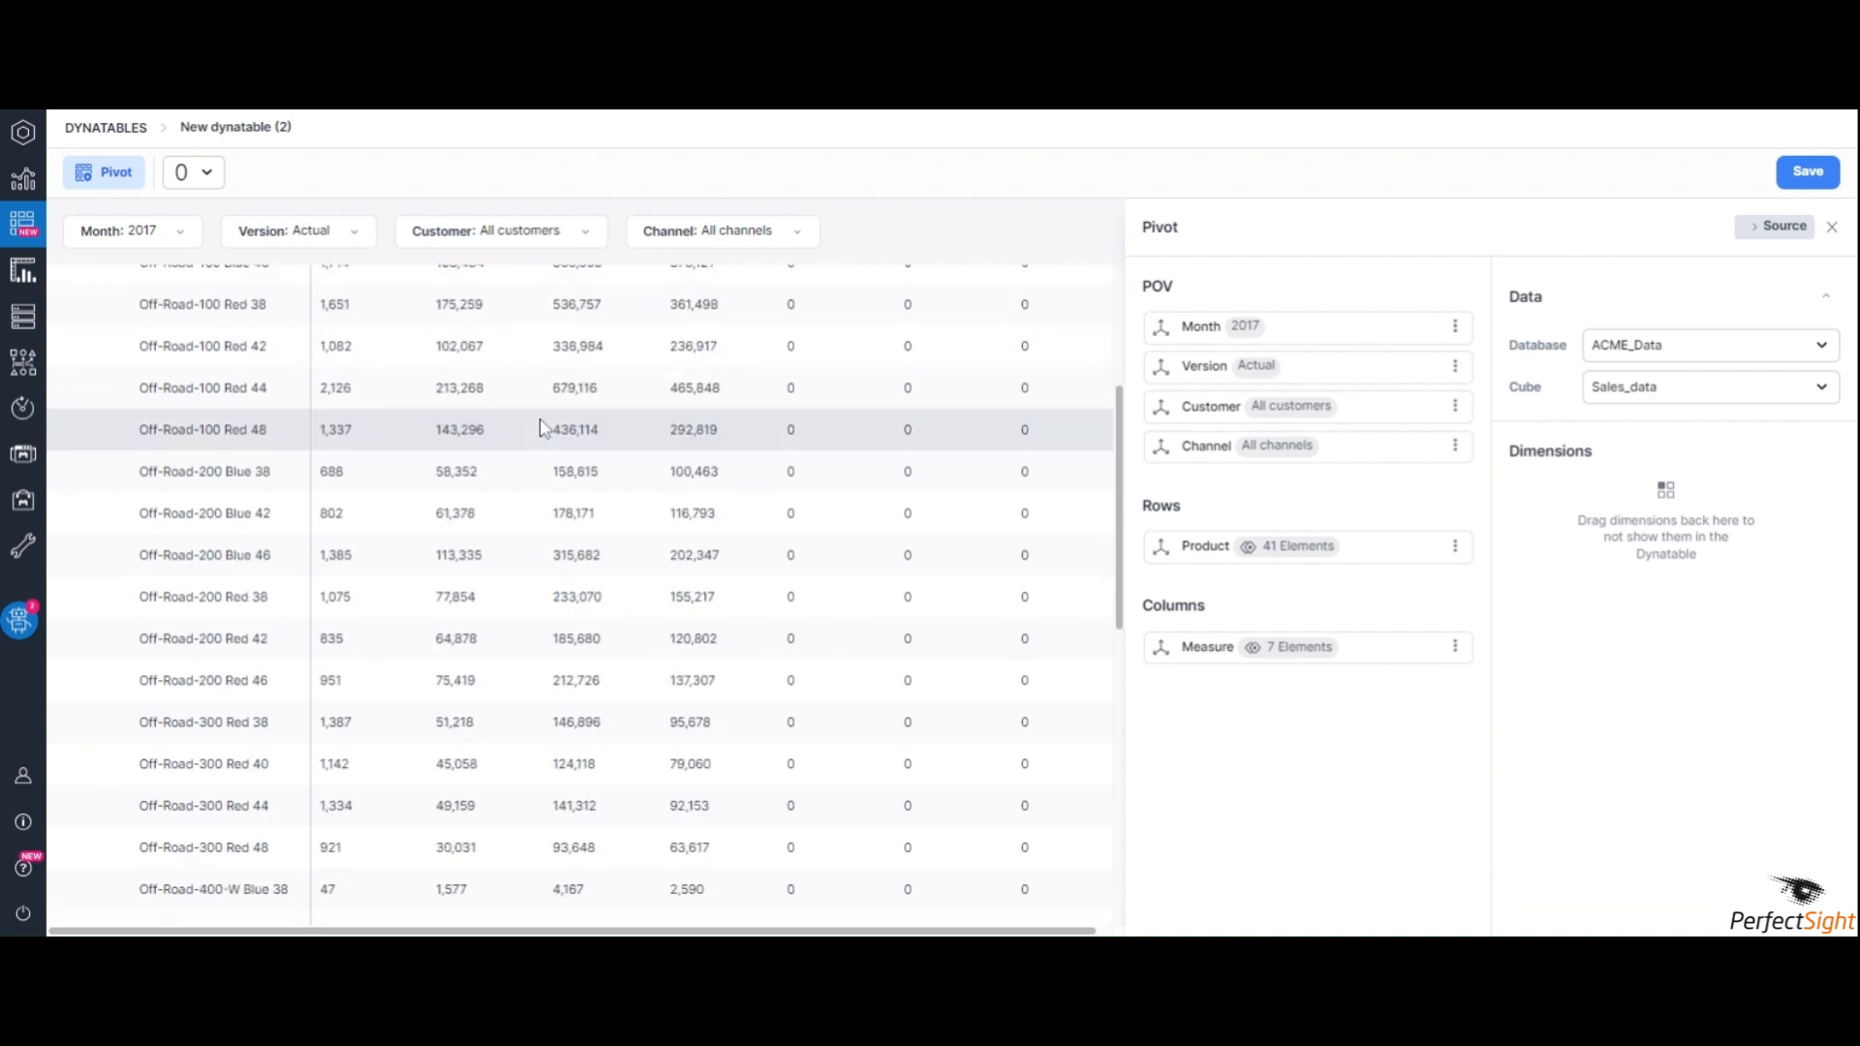
pyautogui.scroll(10, 541, 426)
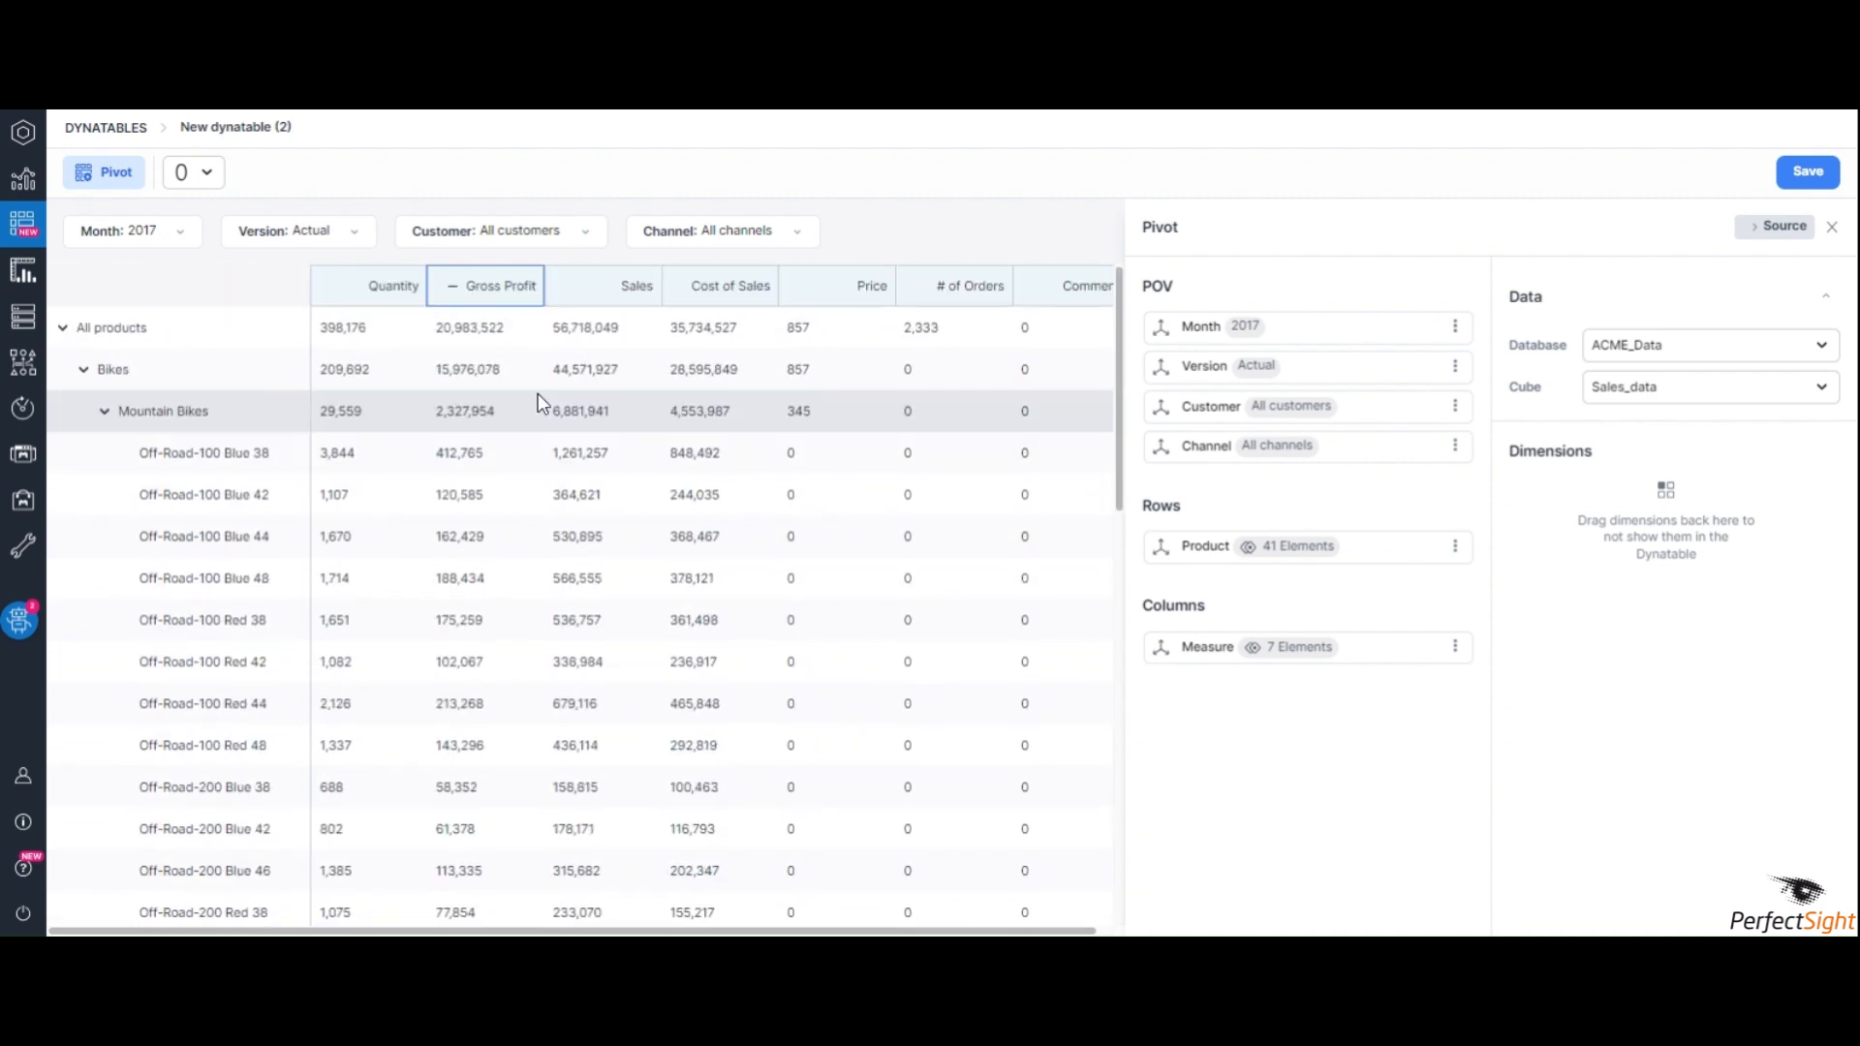
# Freeze all headers of the dynatable again and check the scrolling
pyautogui.rightClick(516, 276)
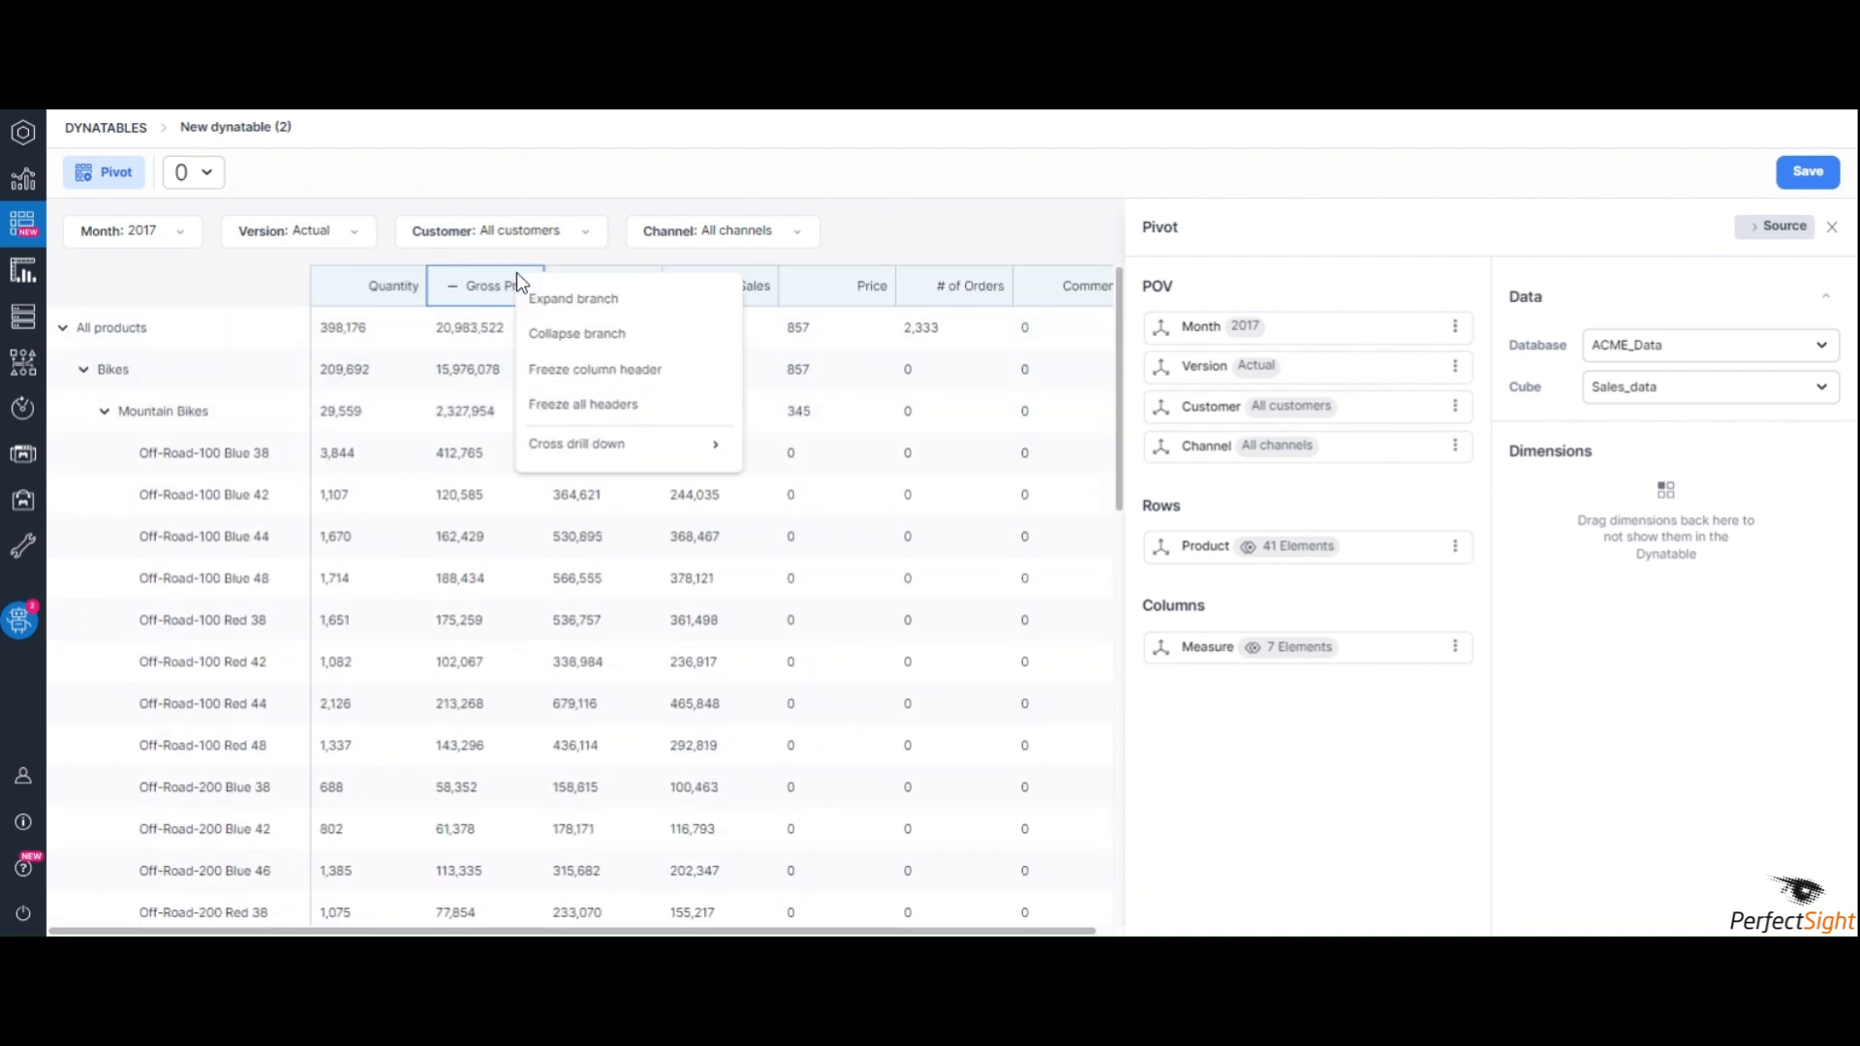
pyautogui.click(559, 405)
pyautogui.scroll(-3, 558, 410)
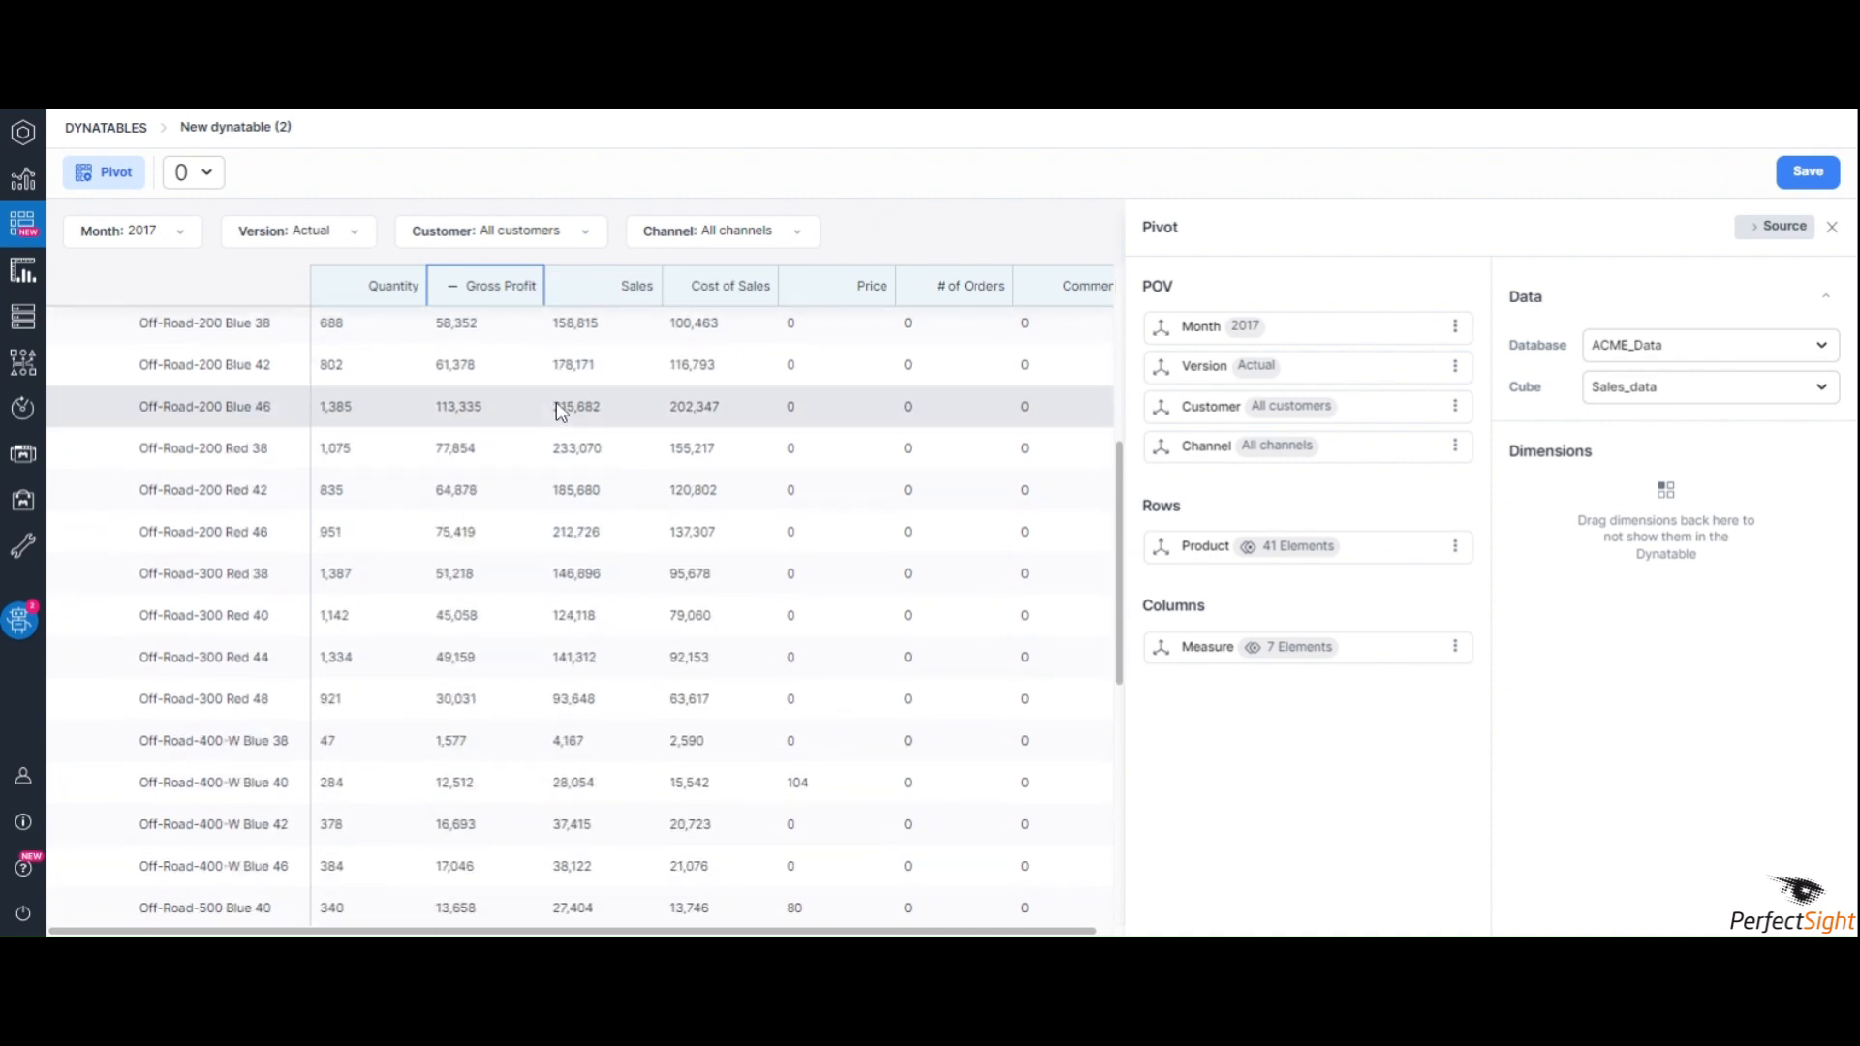
pyautogui.scroll(3, 558, 411)
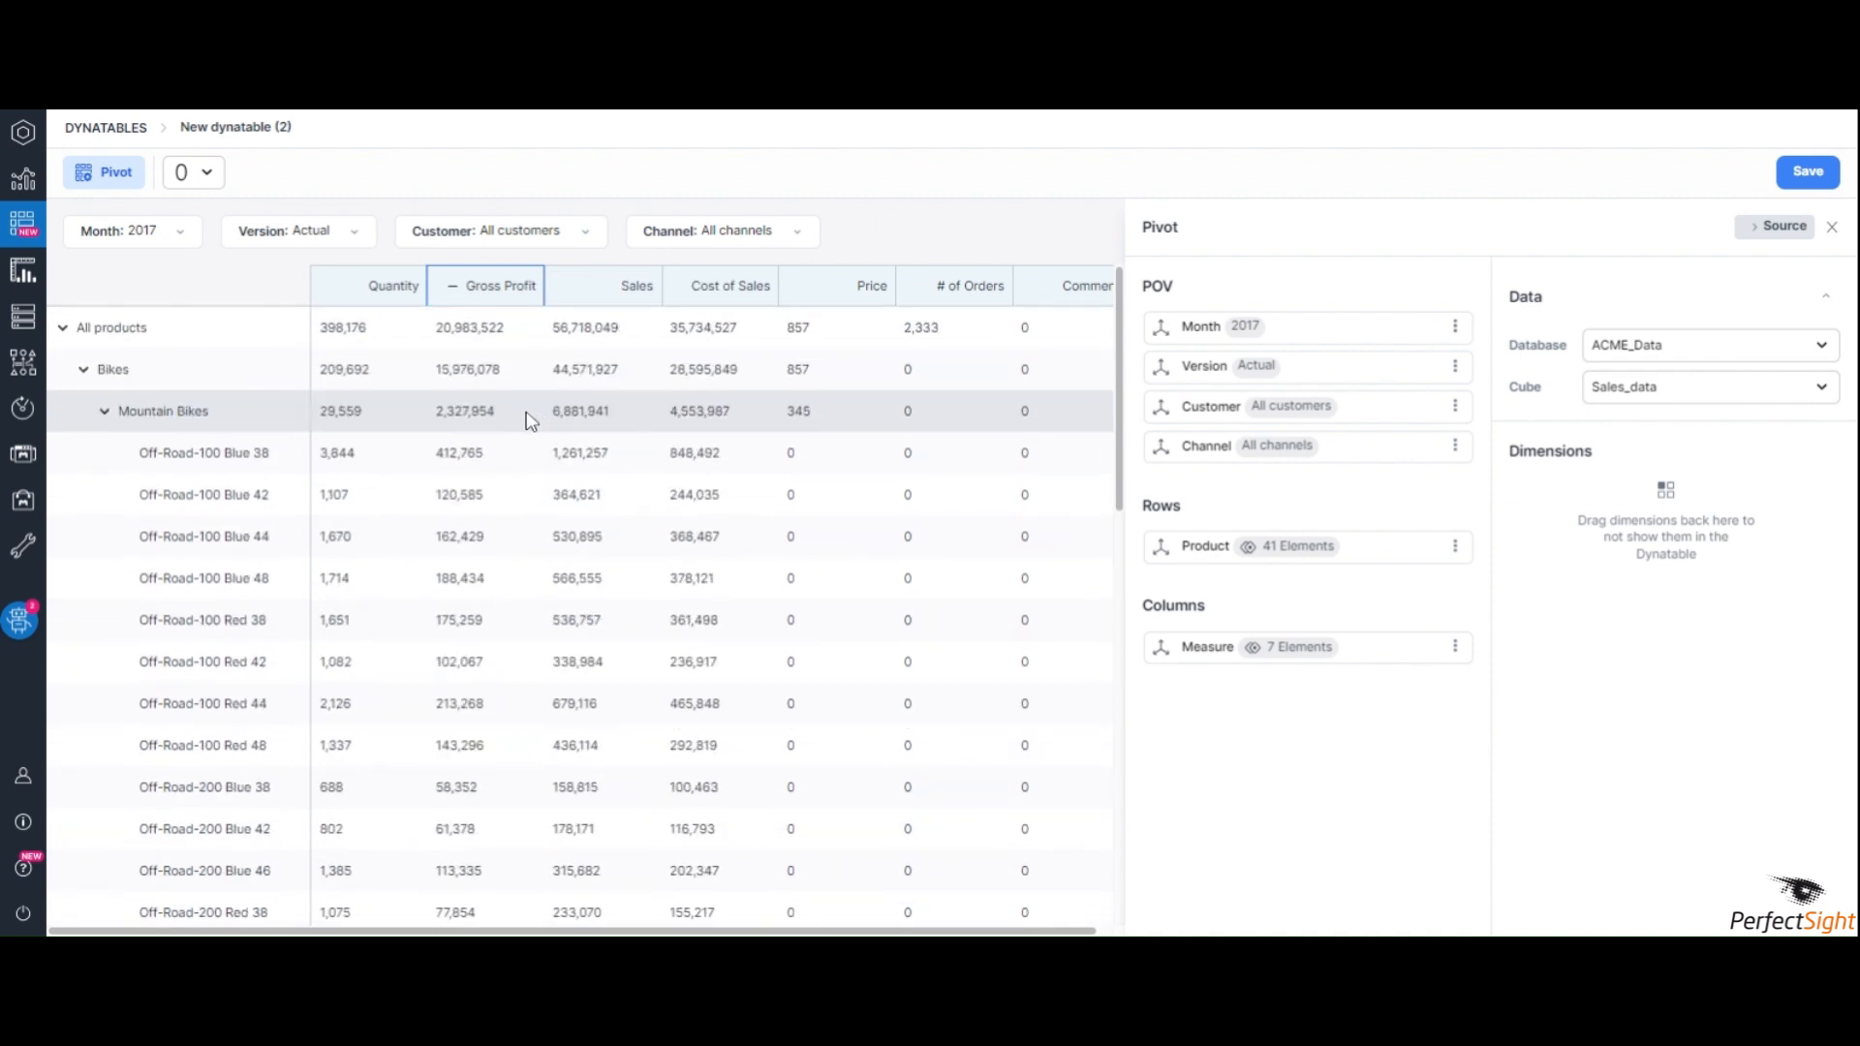
# Suppress zeros on the dynatable's rows, switch the zero suppression to all, and review the table
pyautogui.click(191, 173)
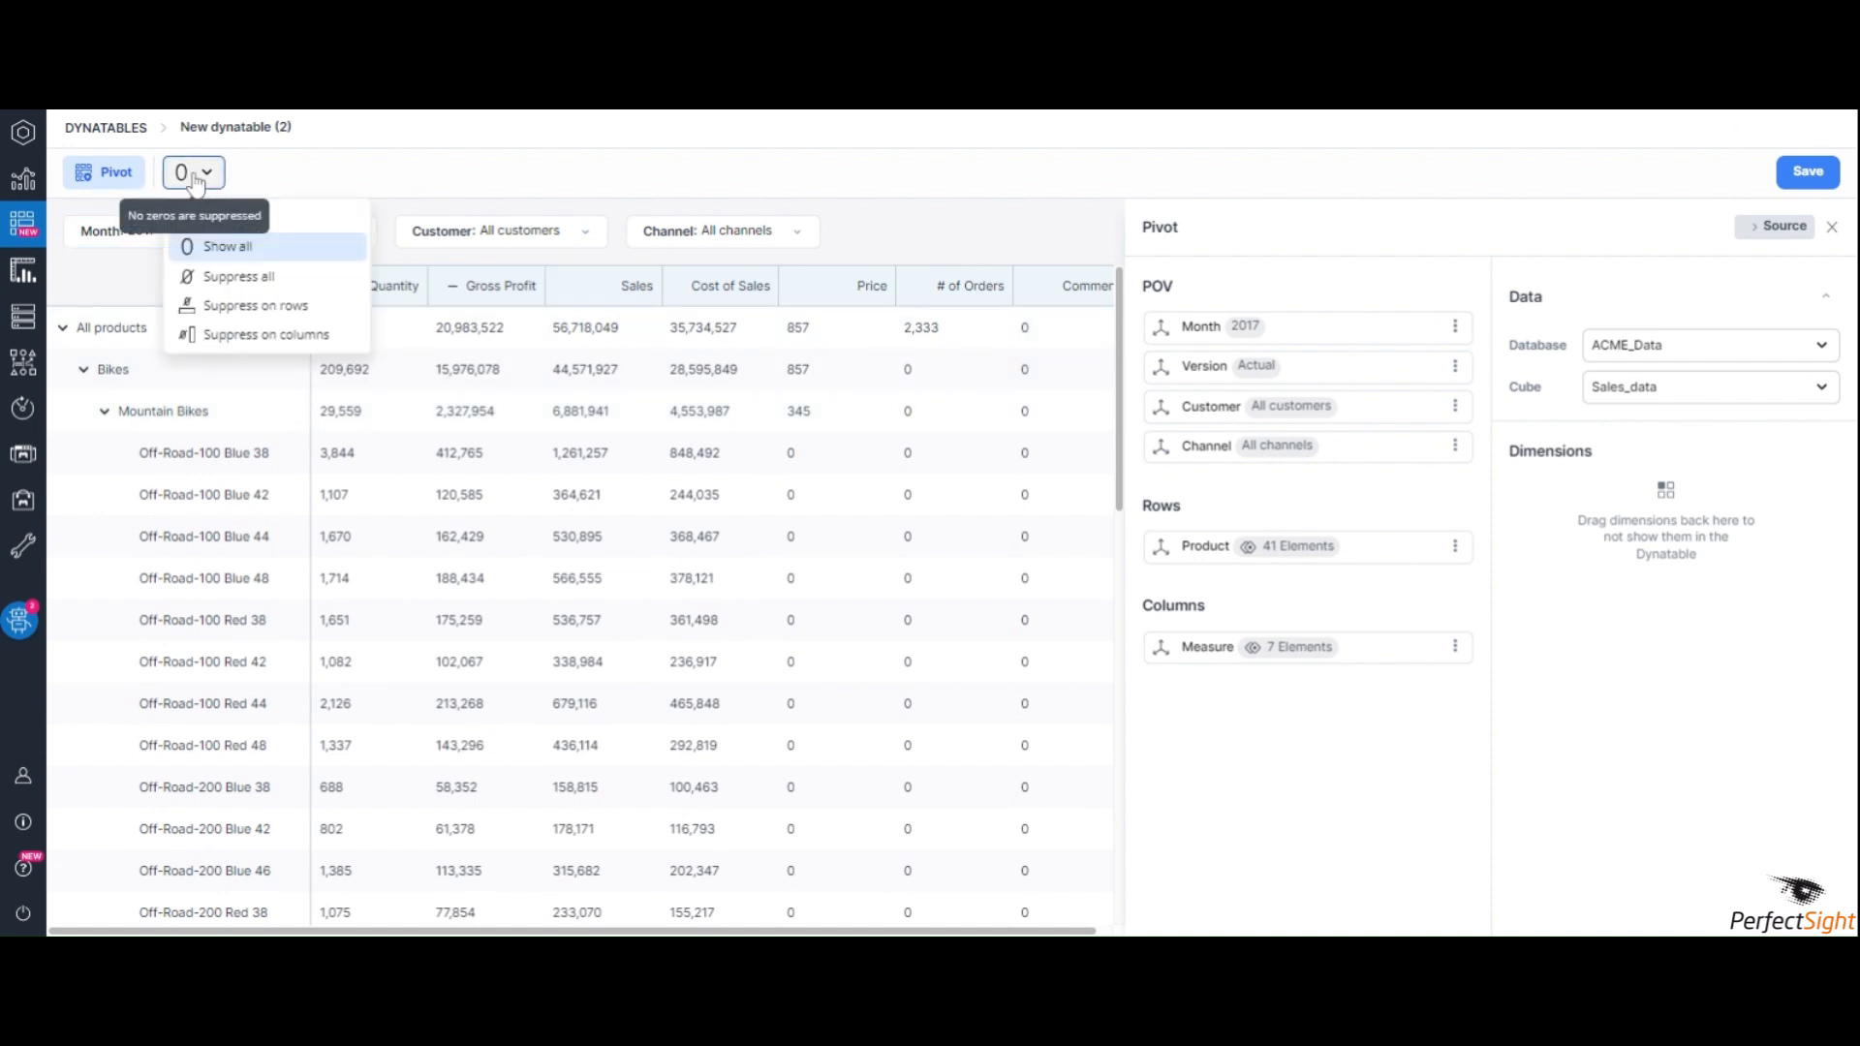
pyautogui.click(215, 305)
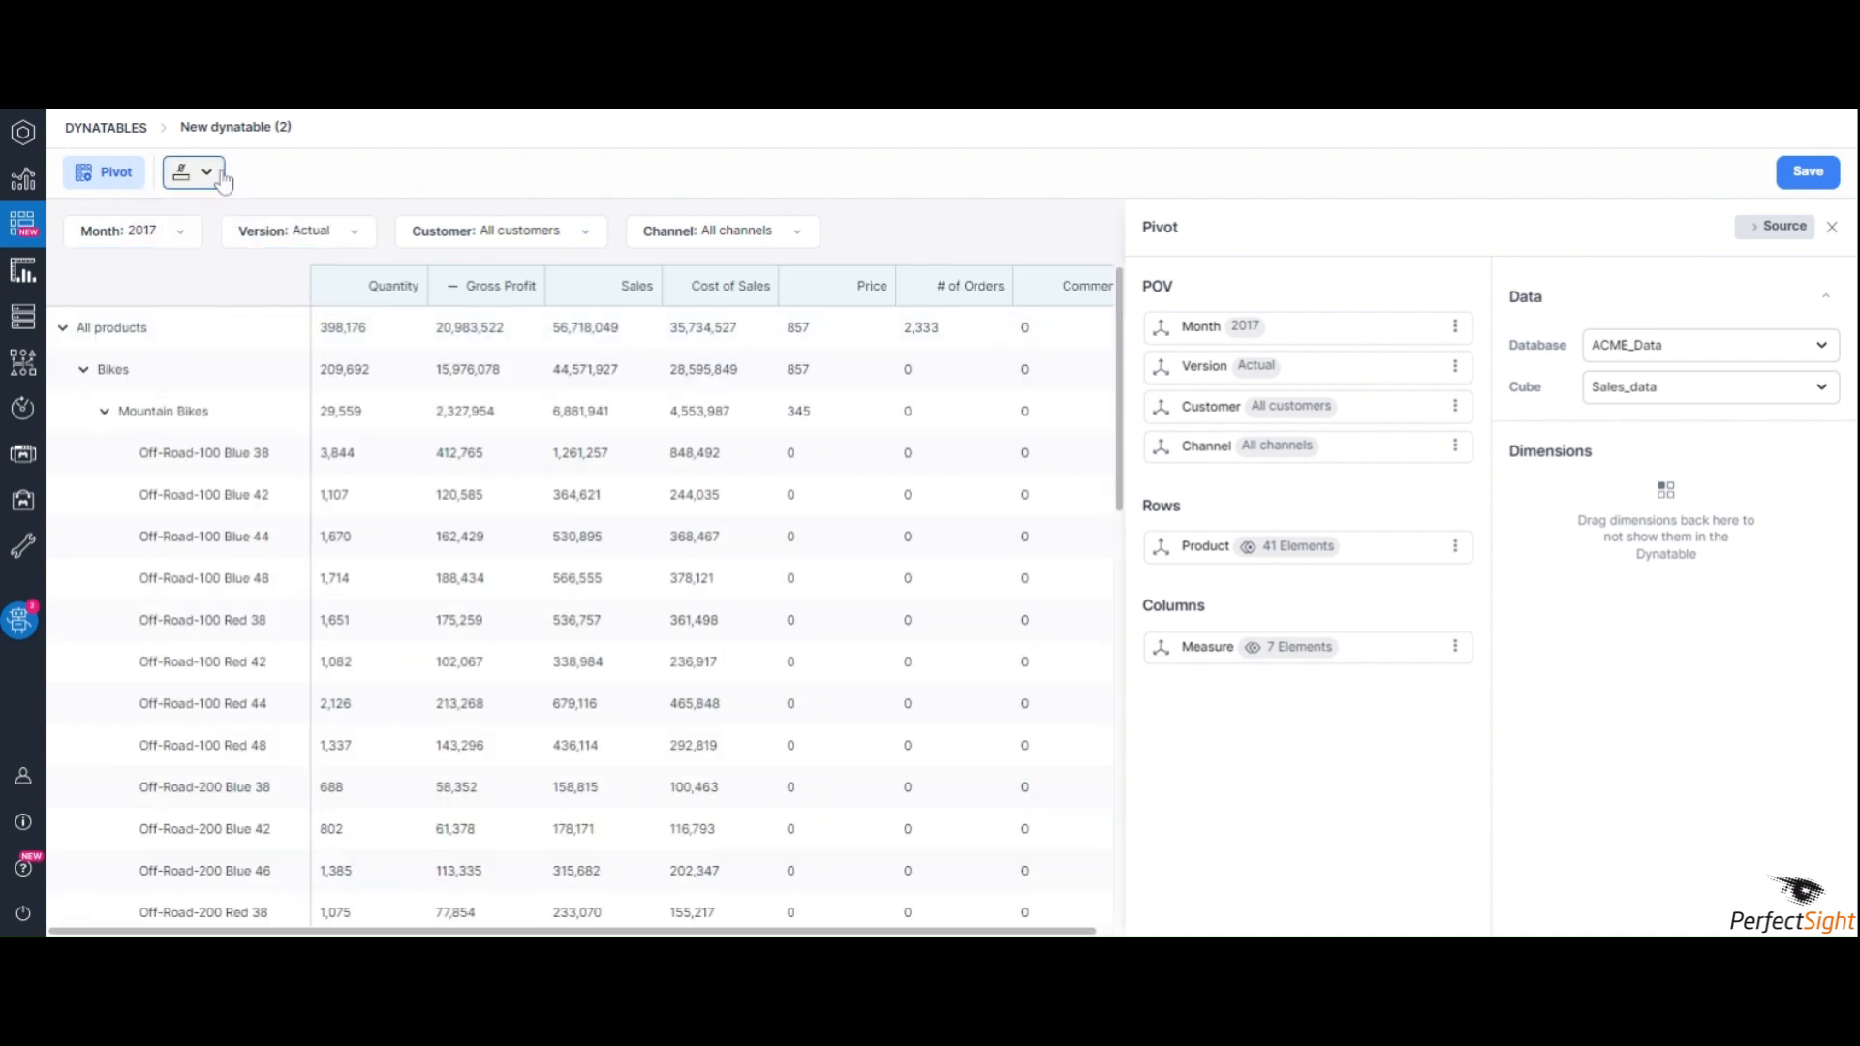
pyautogui.click(209, 176)
pyautogui.click(223, 278)
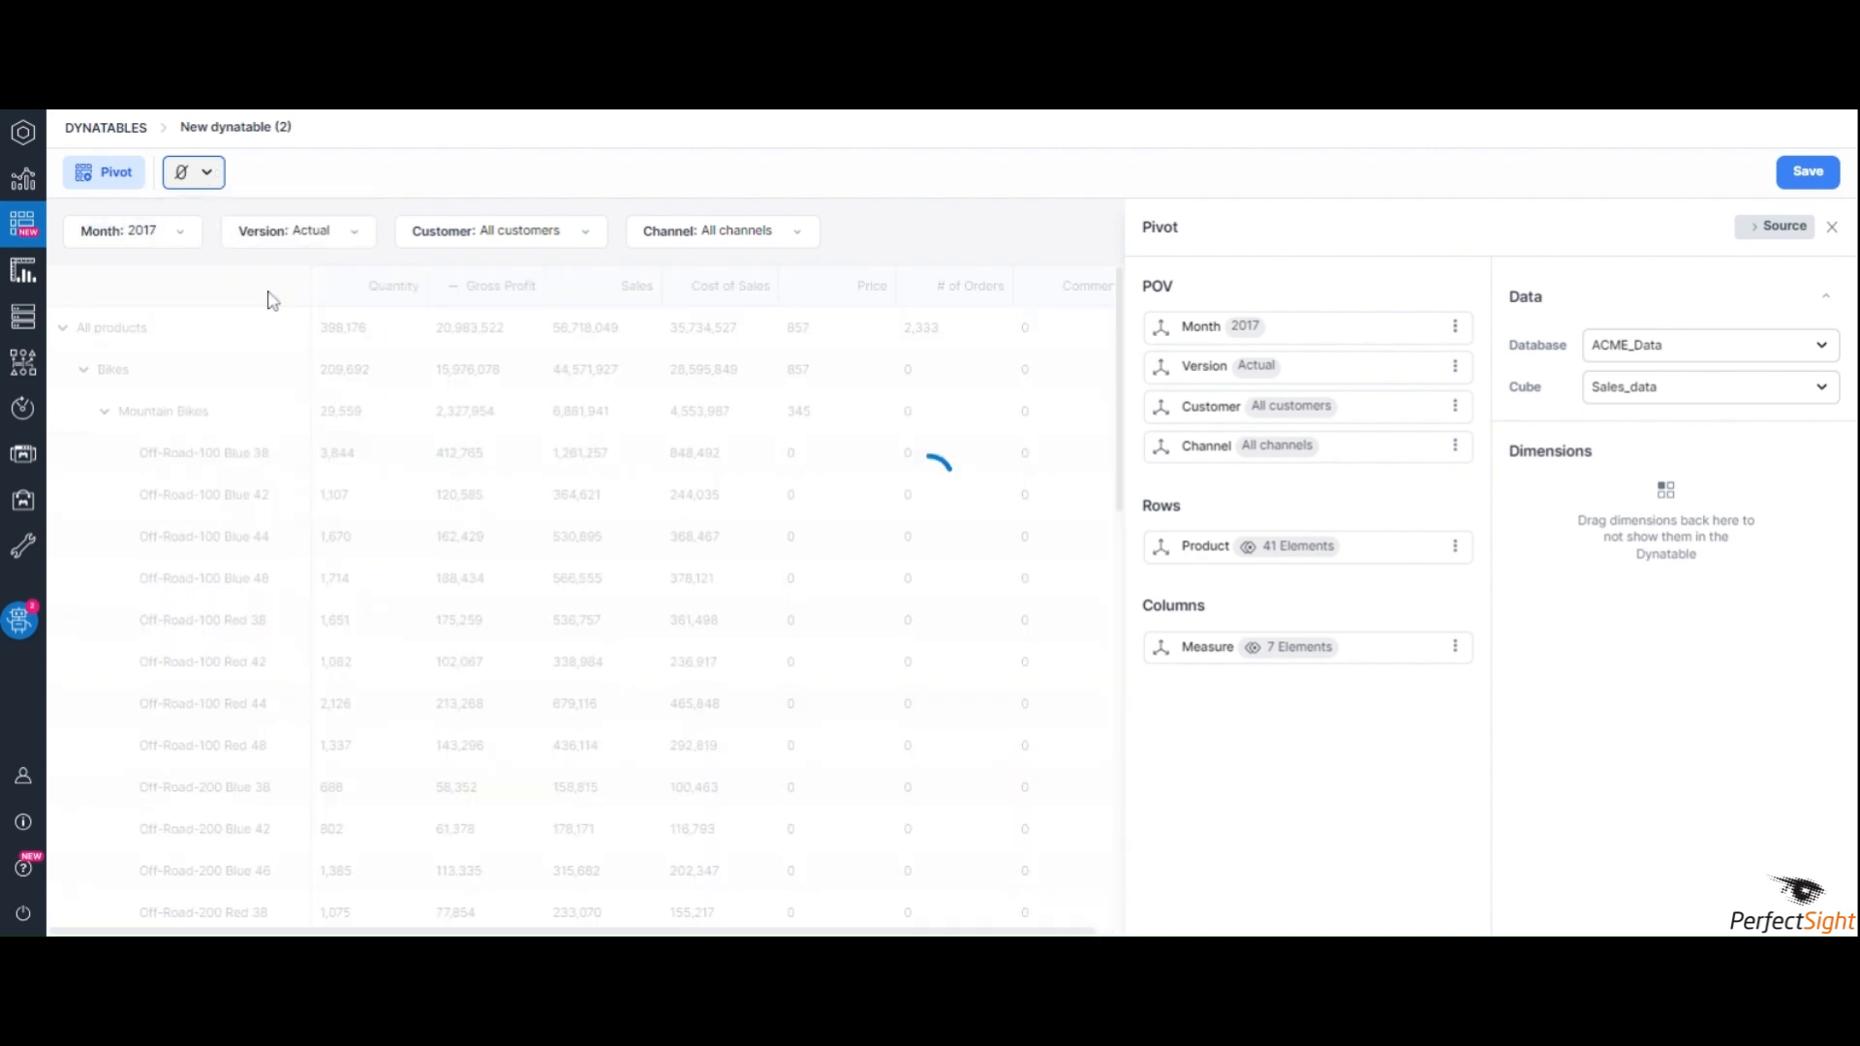
pyautogui.scroll(-7, 540, 577)
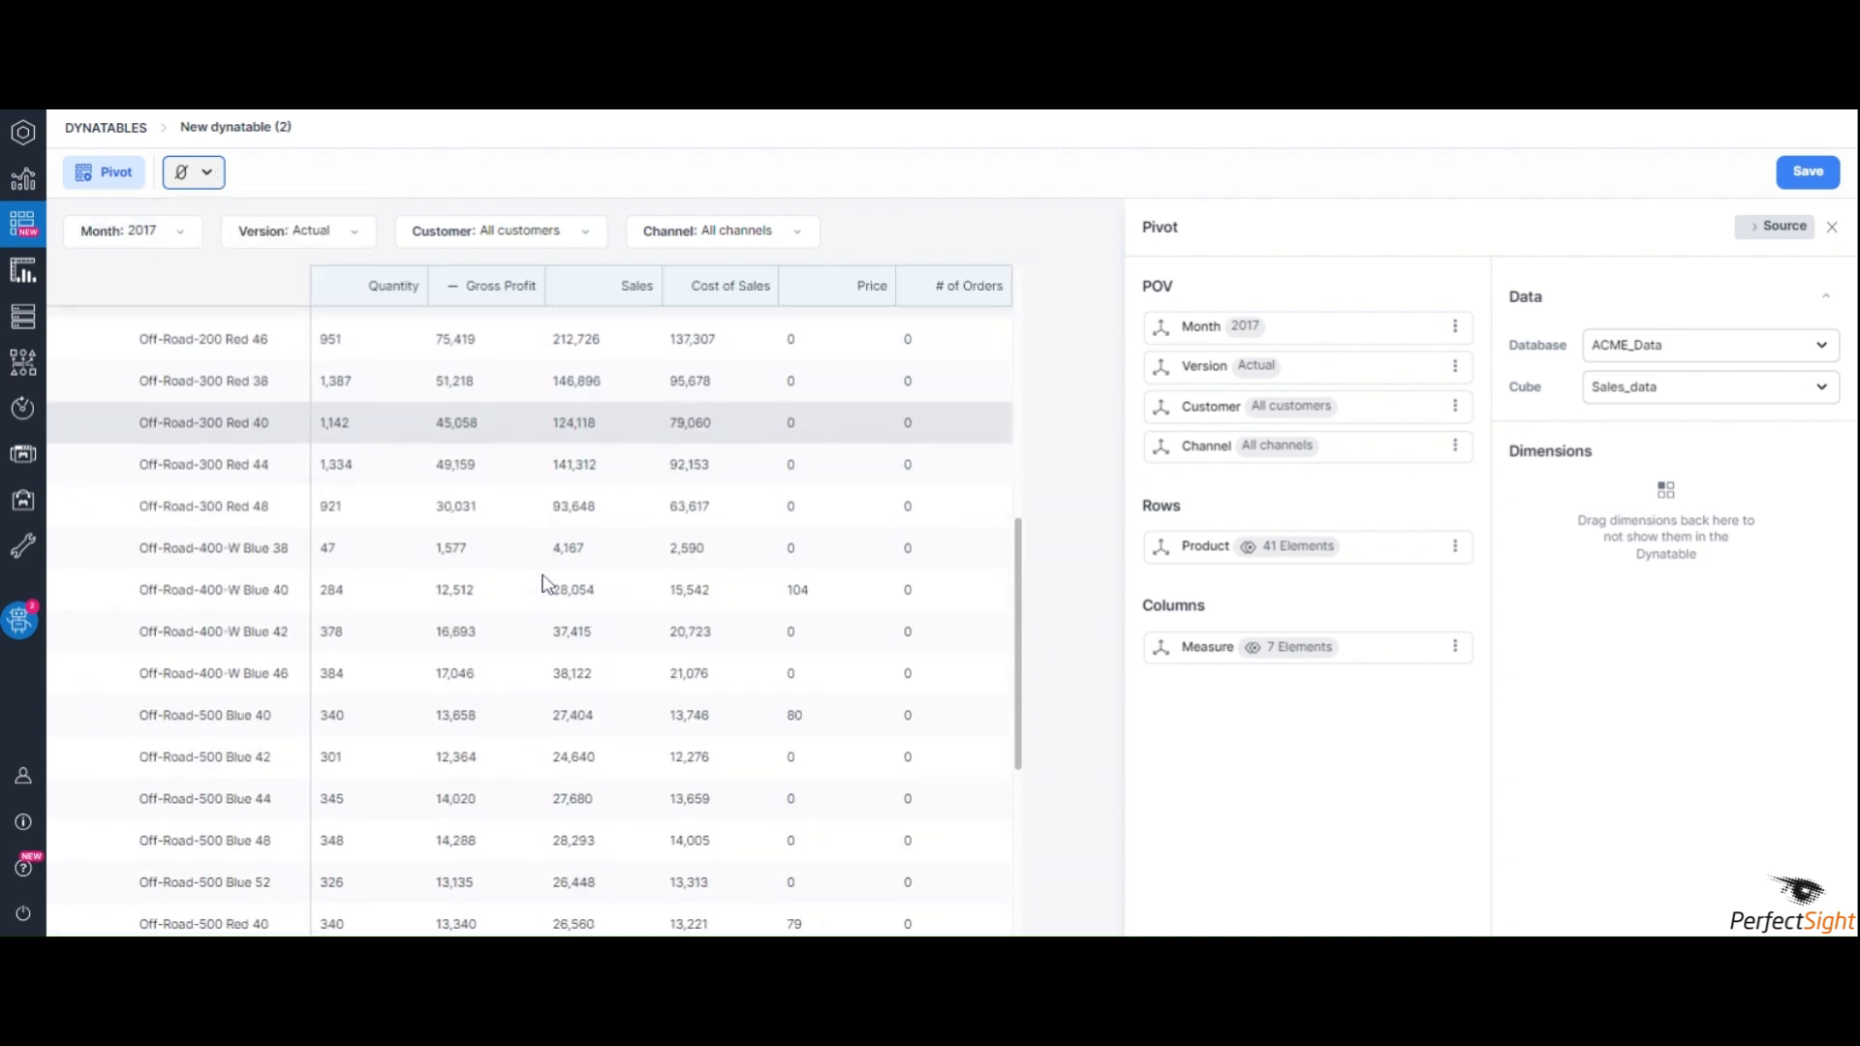
pyautogui.scroll(7, 542, 578)
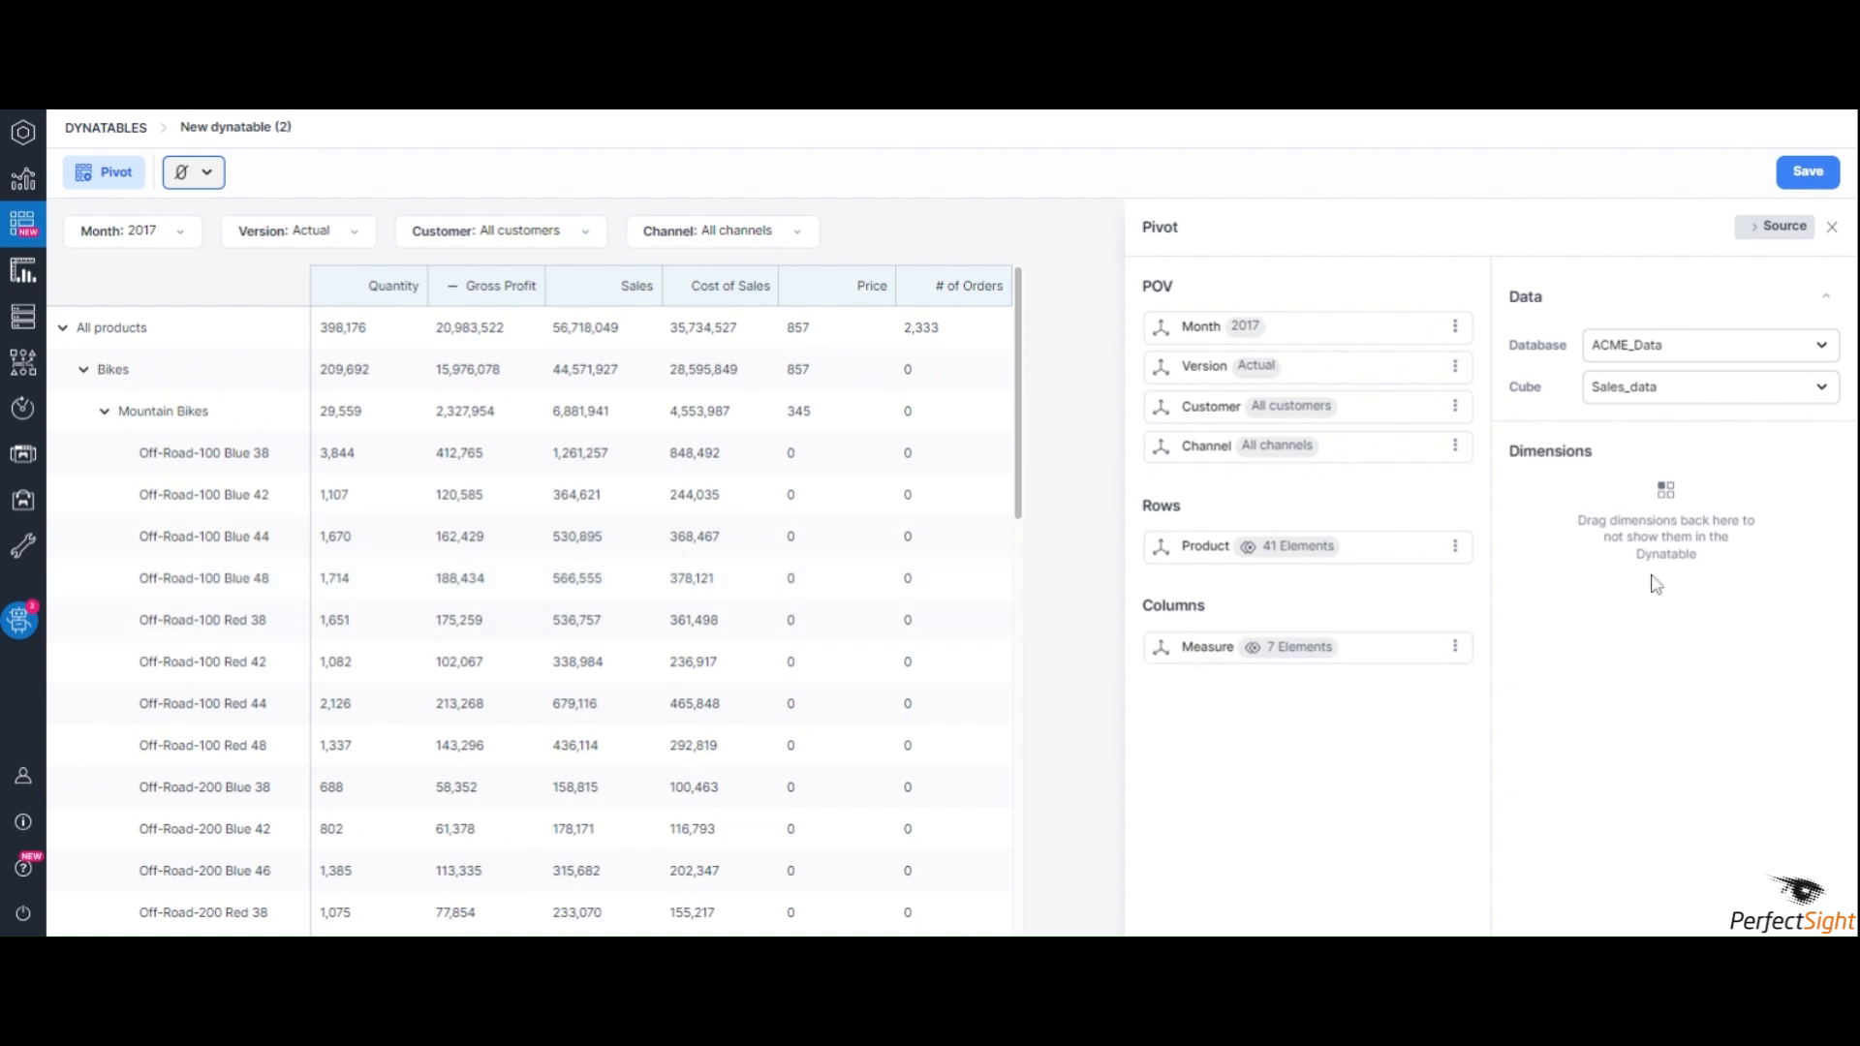
# Save the dynatable under the name New dynatable (2) with Global visibility
pyautogui.click(1807, 171)
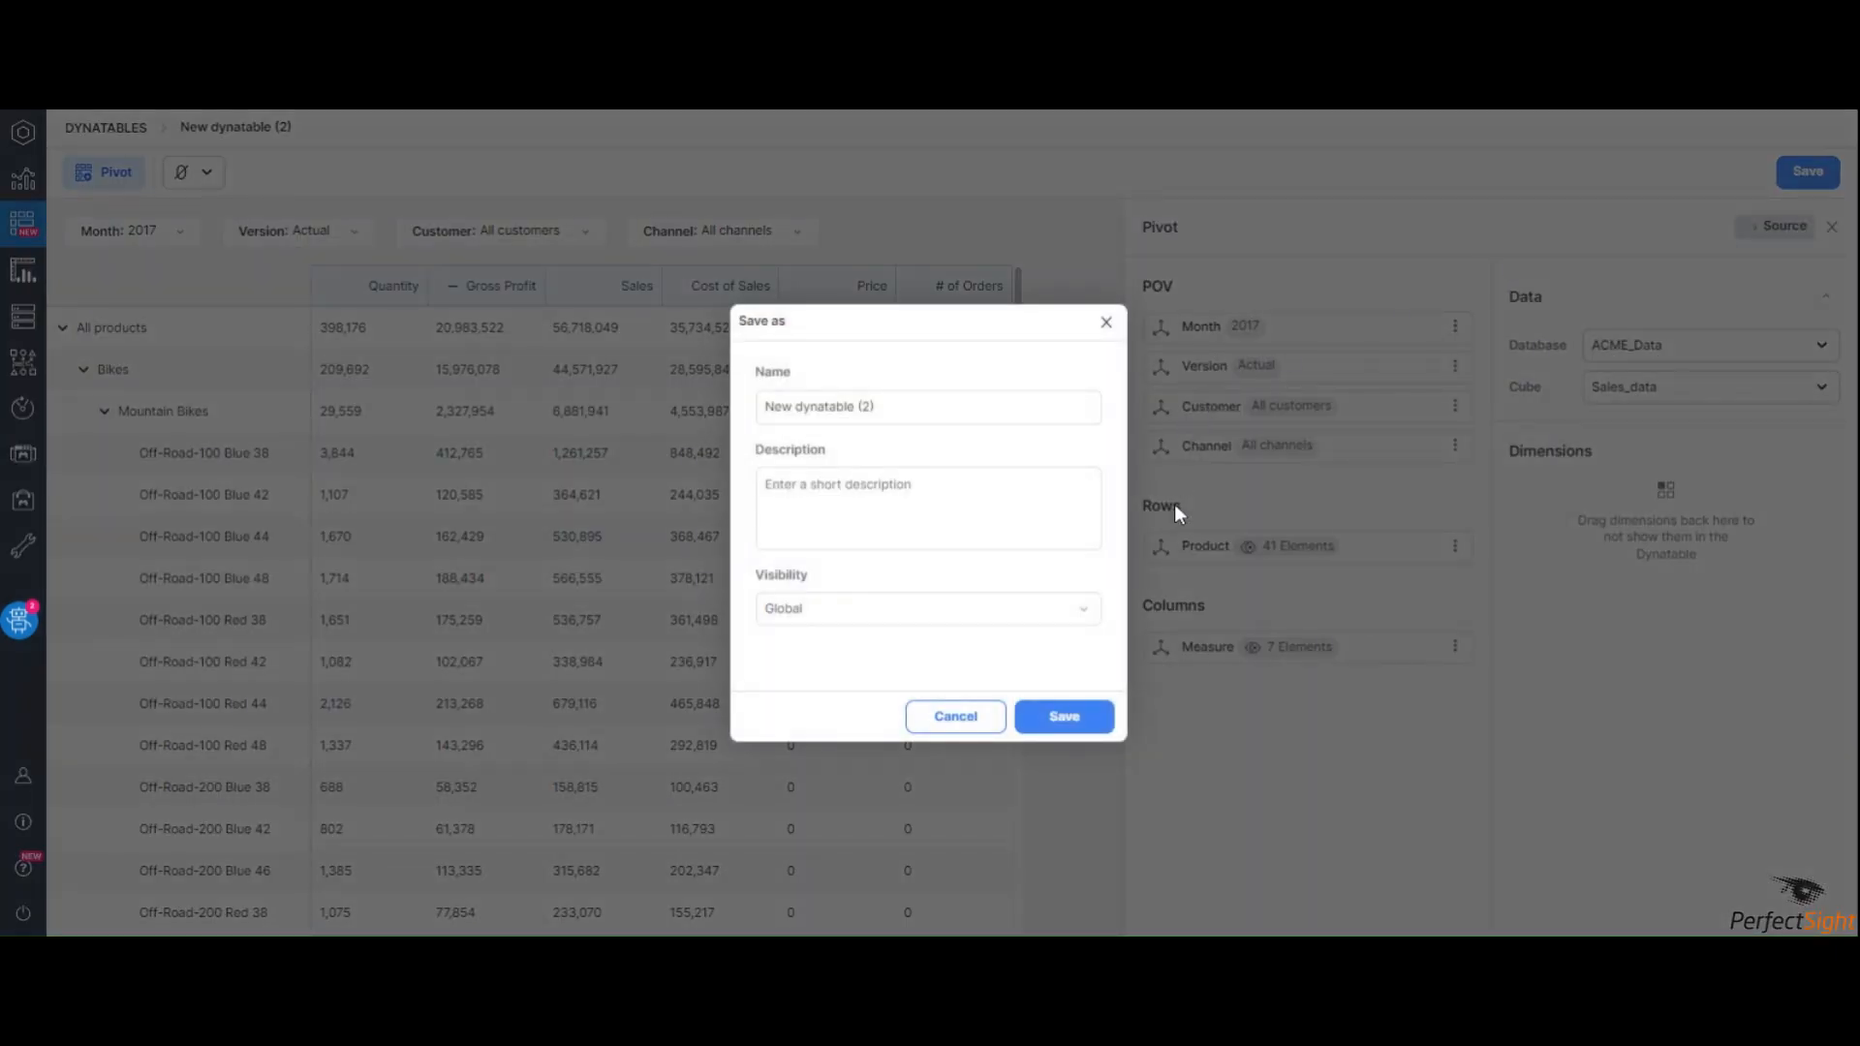
pyautogui.click(1080, 718)
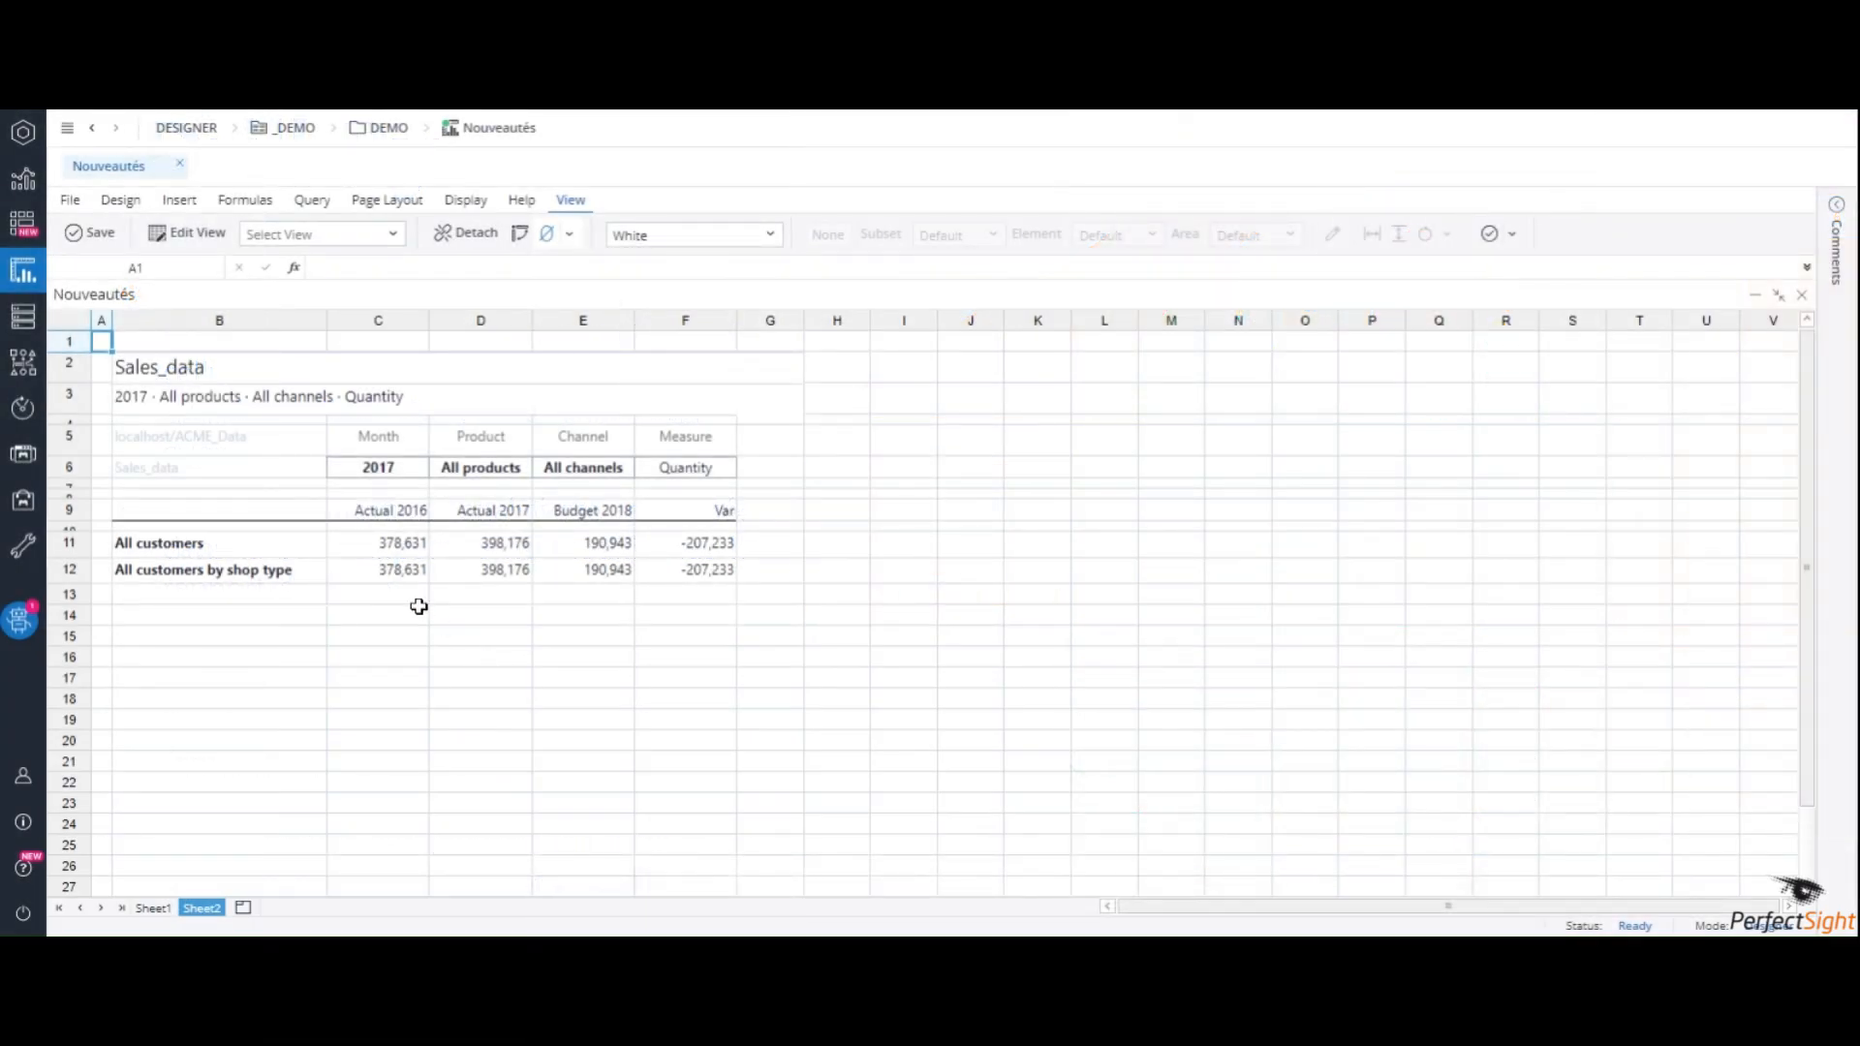
# Drill by Product into the Actual 2016 value of All customers by shop type
pyautogui.rightClick(392, 569)
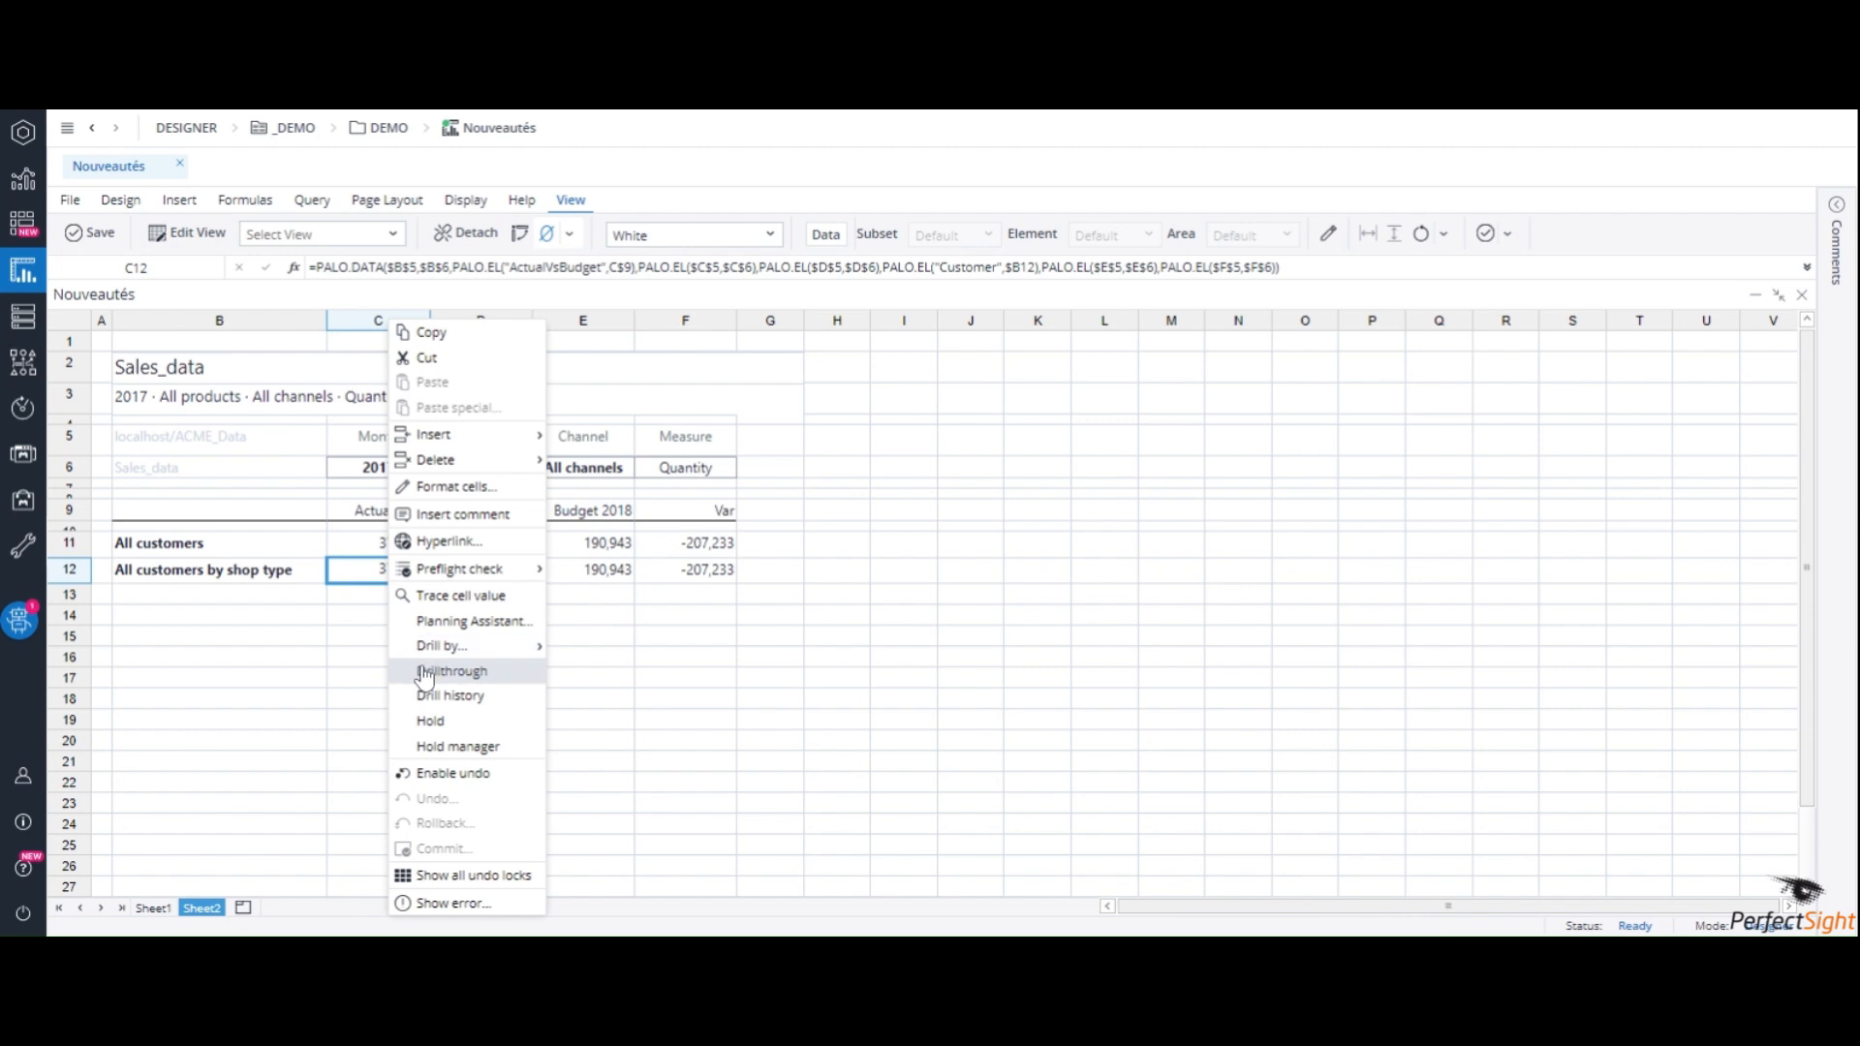
pyautogui.moveTo(440, 658)
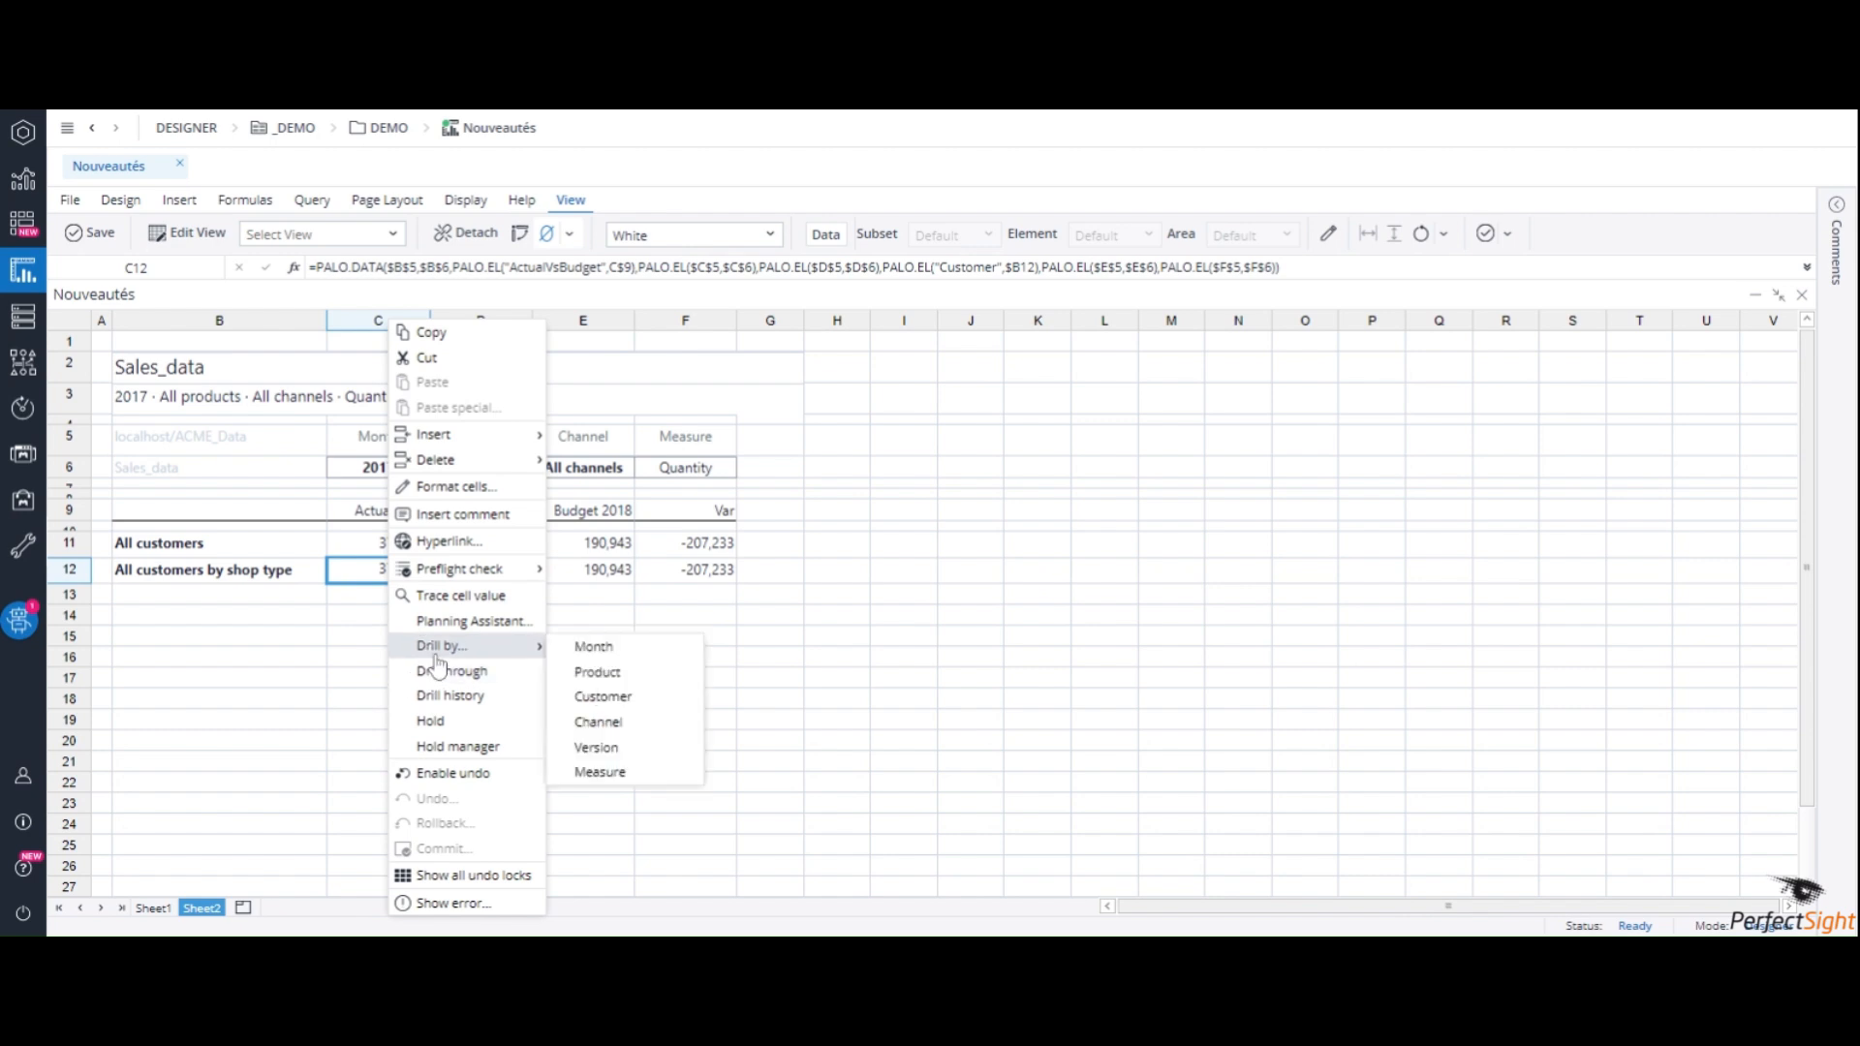
pyautogui.click(653, 683)
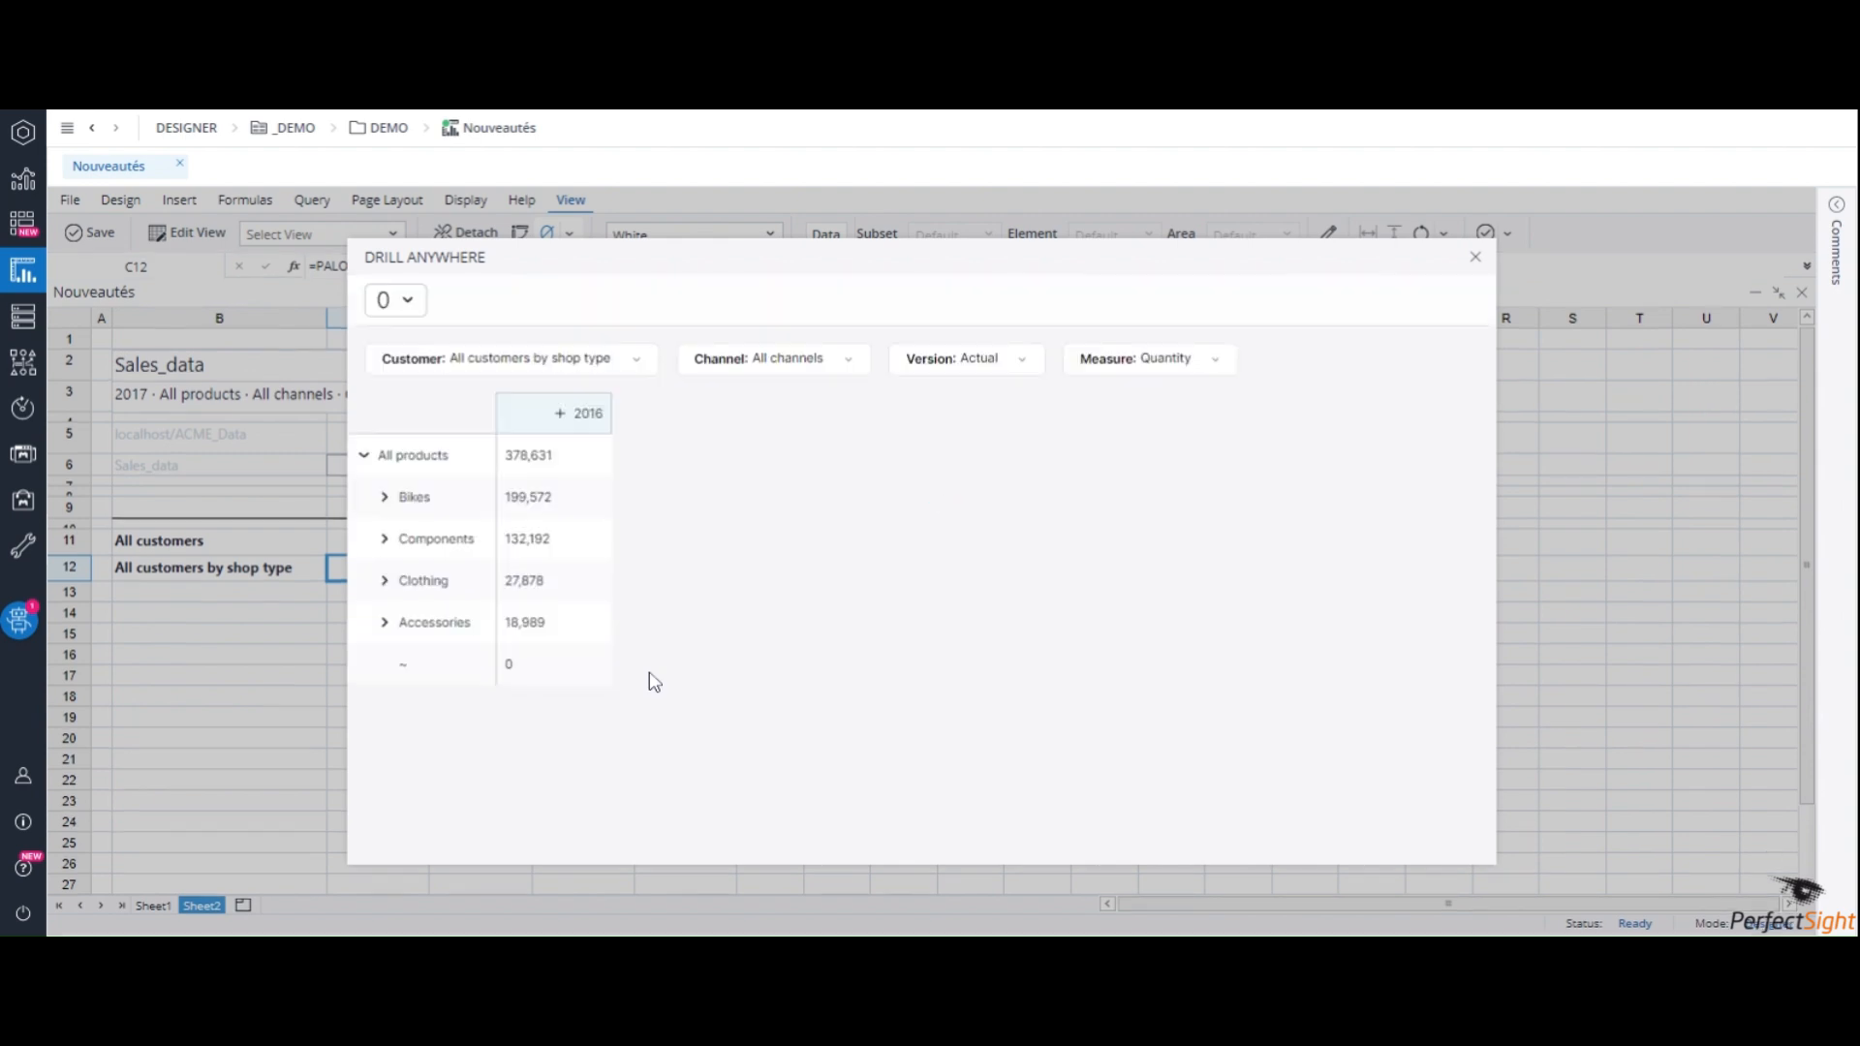
# Expand Bikes and Mountain Bikes in the drill rows, and 2016 and 2016-Q1 in the drill columns
pyautogui.click(384, 497)
pyautogui.click(405, 539)
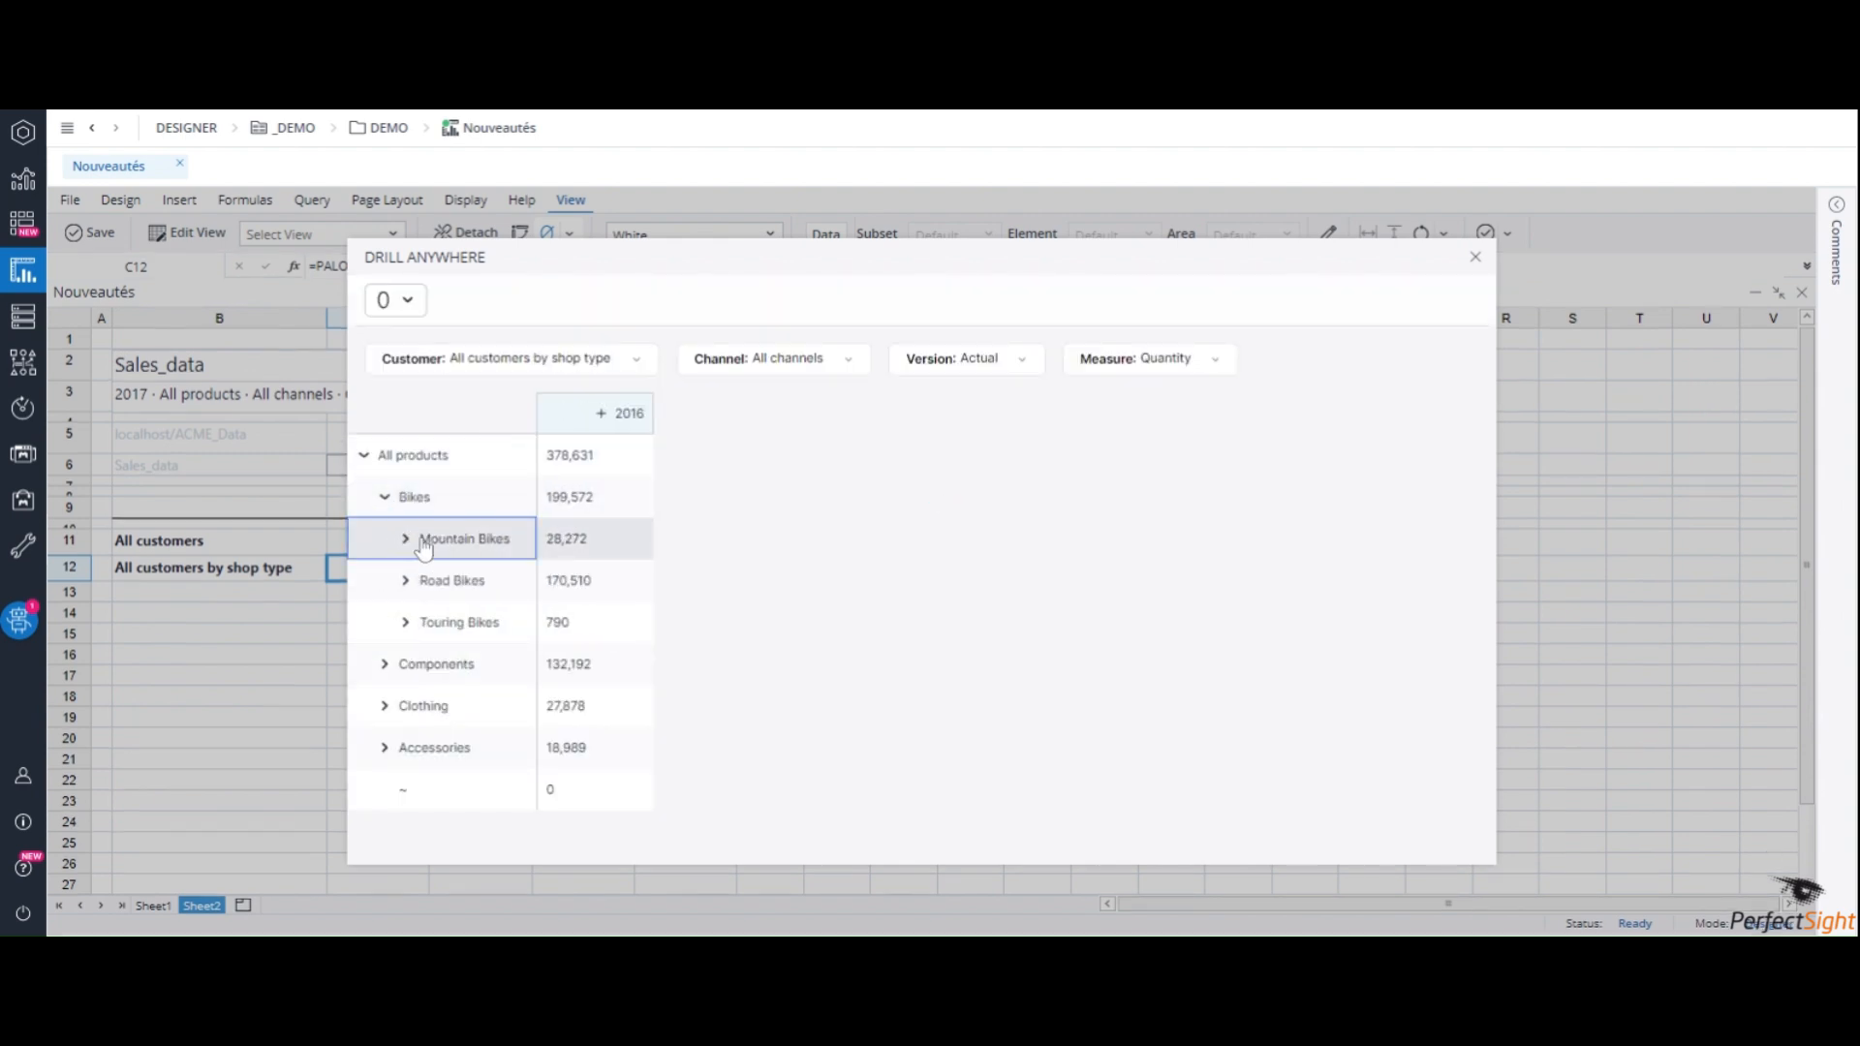
pyautogui.click(678, 414)
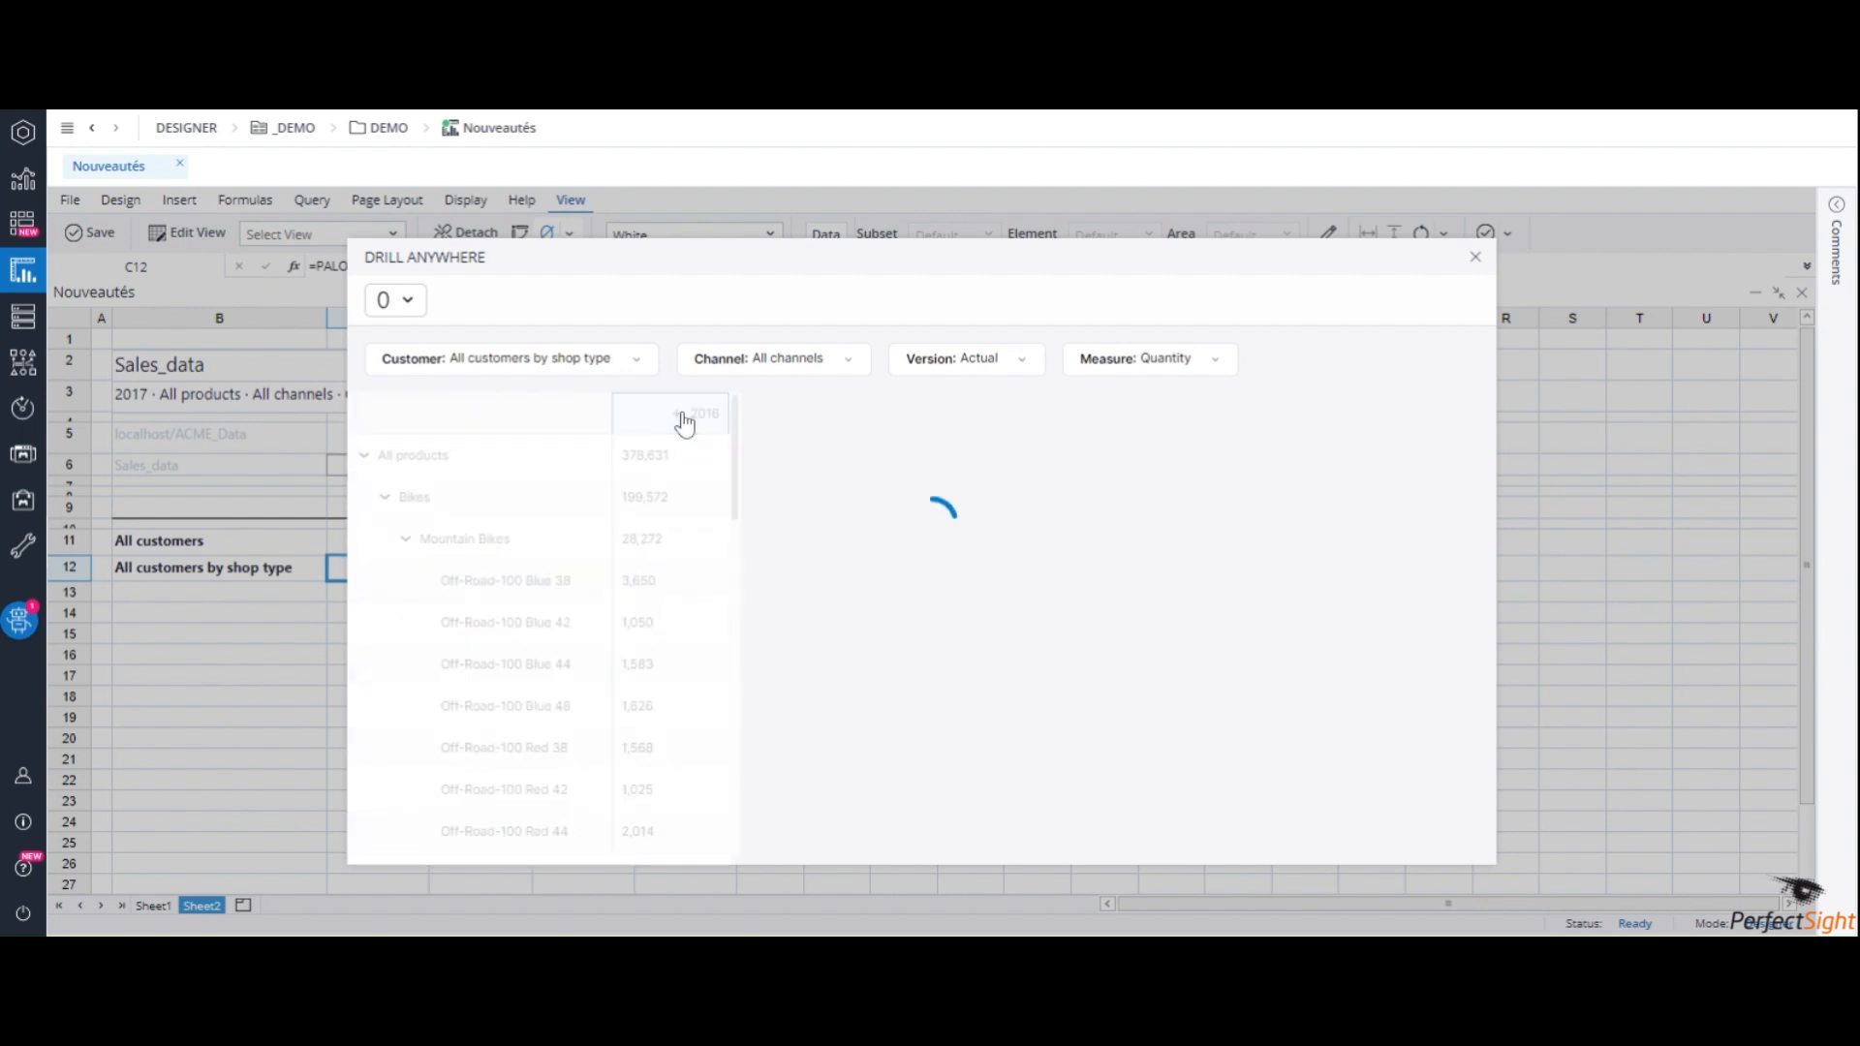
pyautogui.click(773, 413)
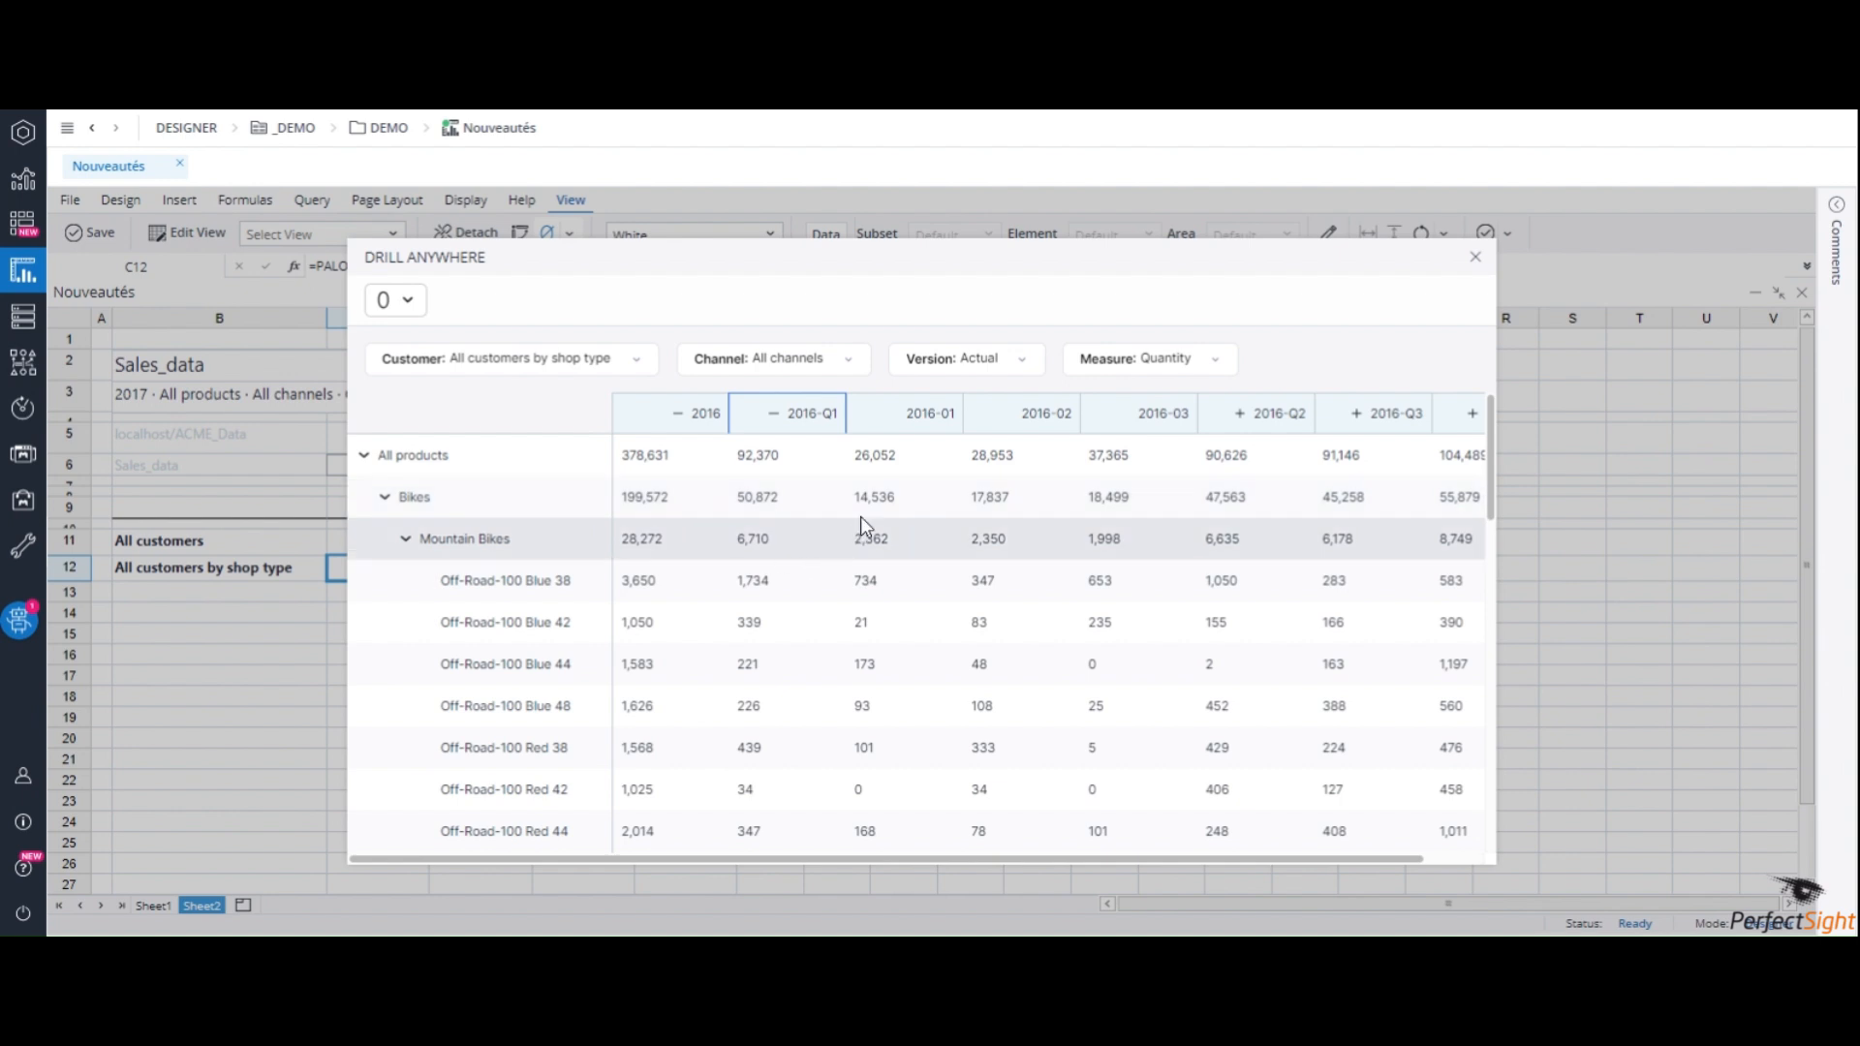
# Examine the elements offered for the Channel and Measure selections of the drill, without changing them
pyautogui.click(845, 360)
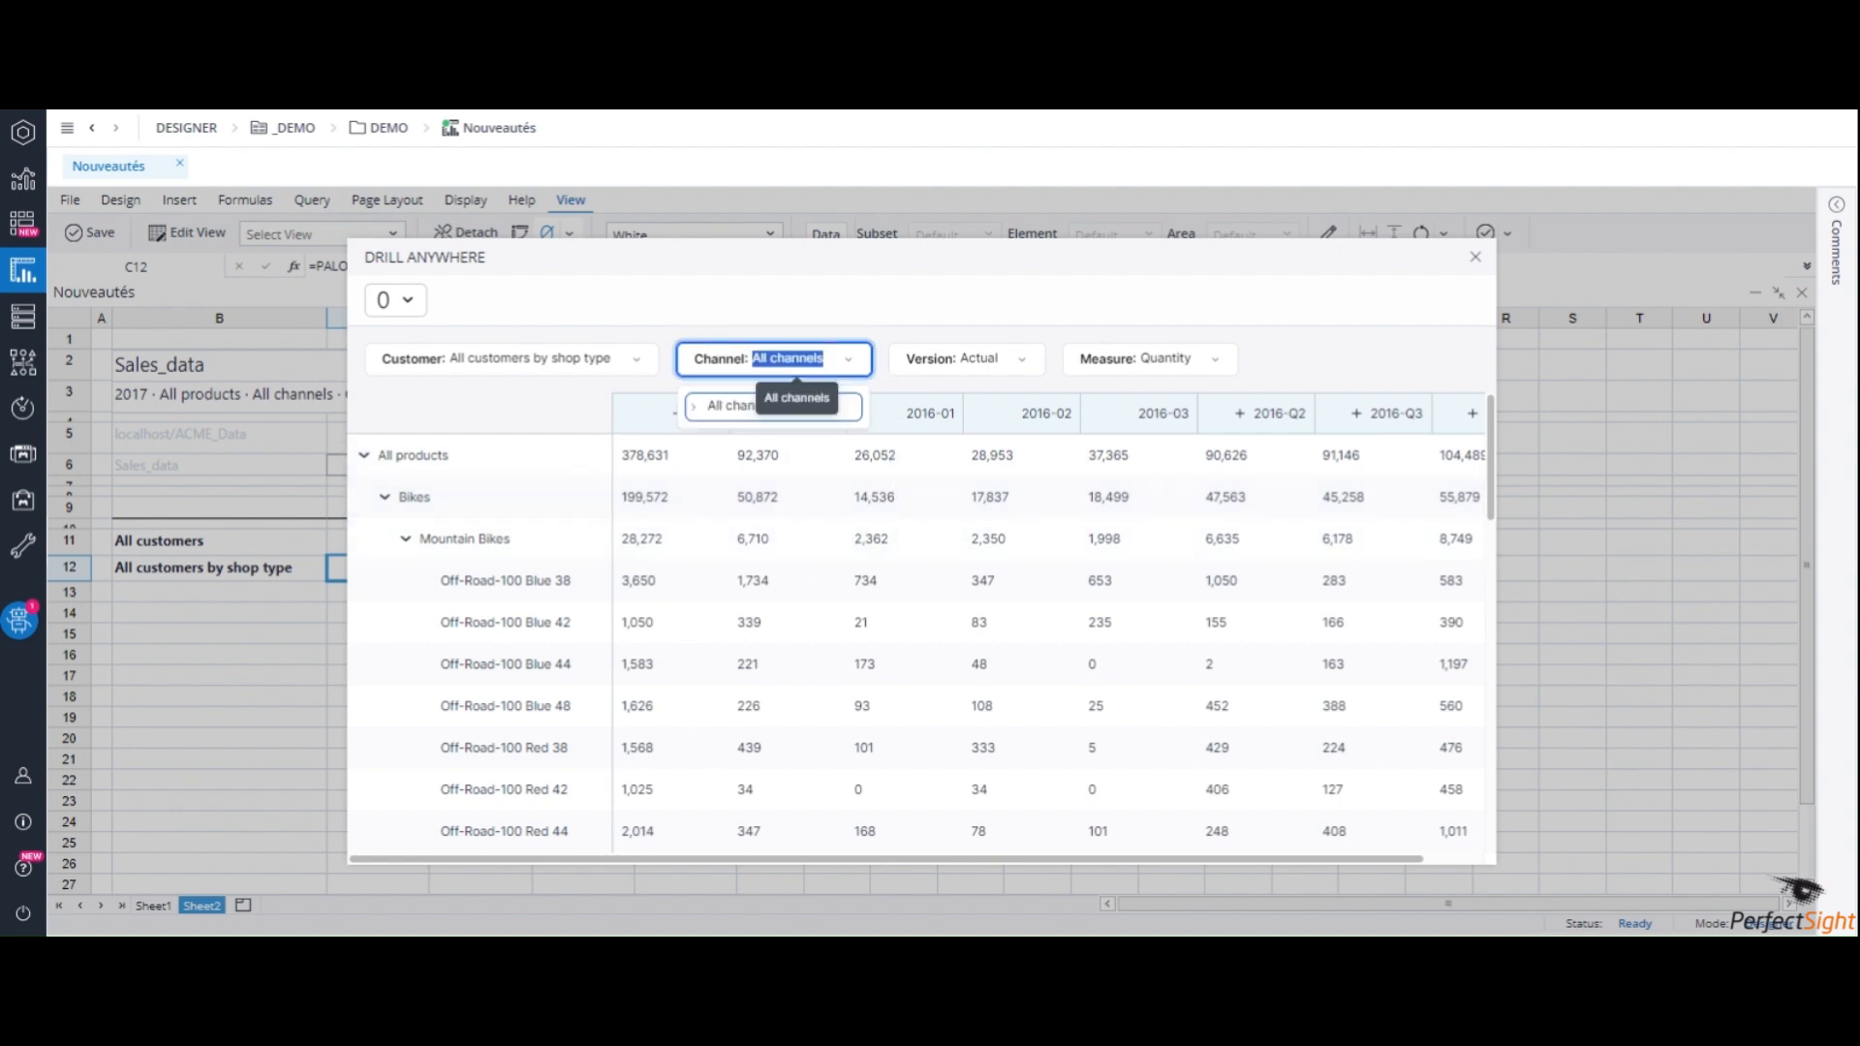
pyautogui.click(693, 406)
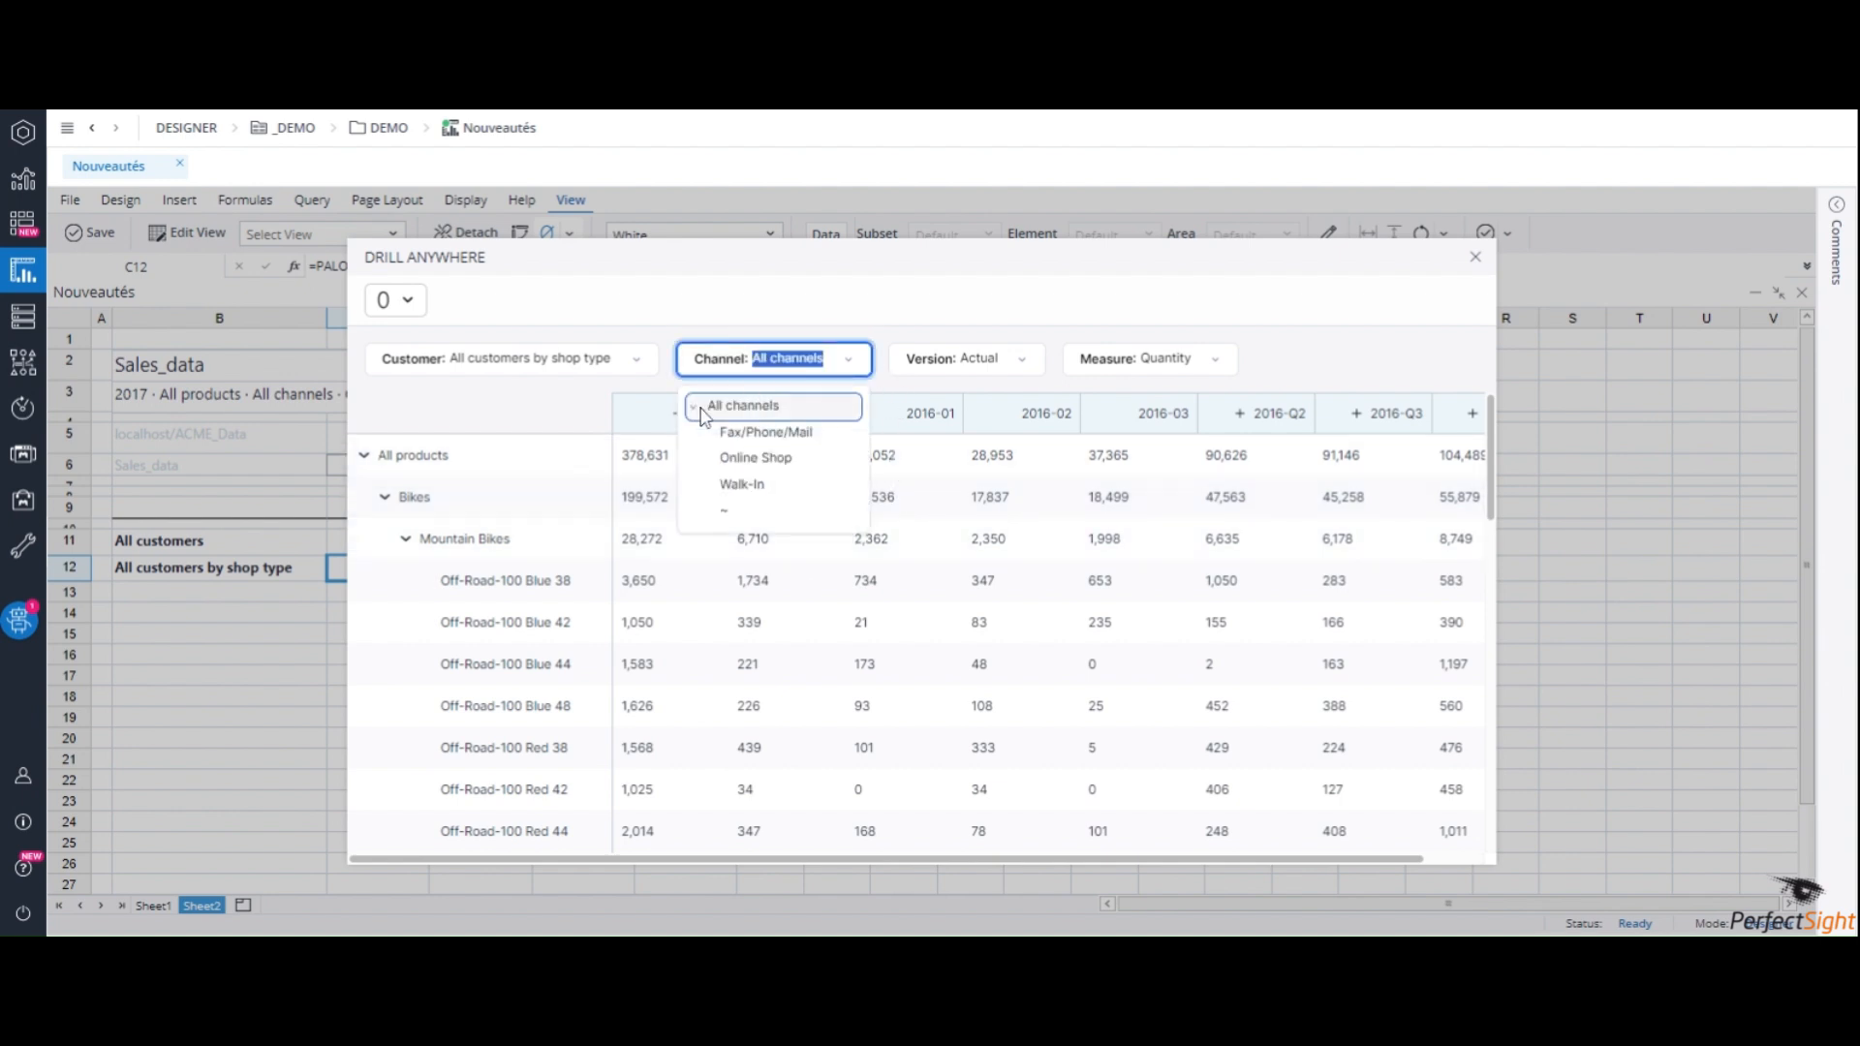
pyautogui.click(1115, 372)
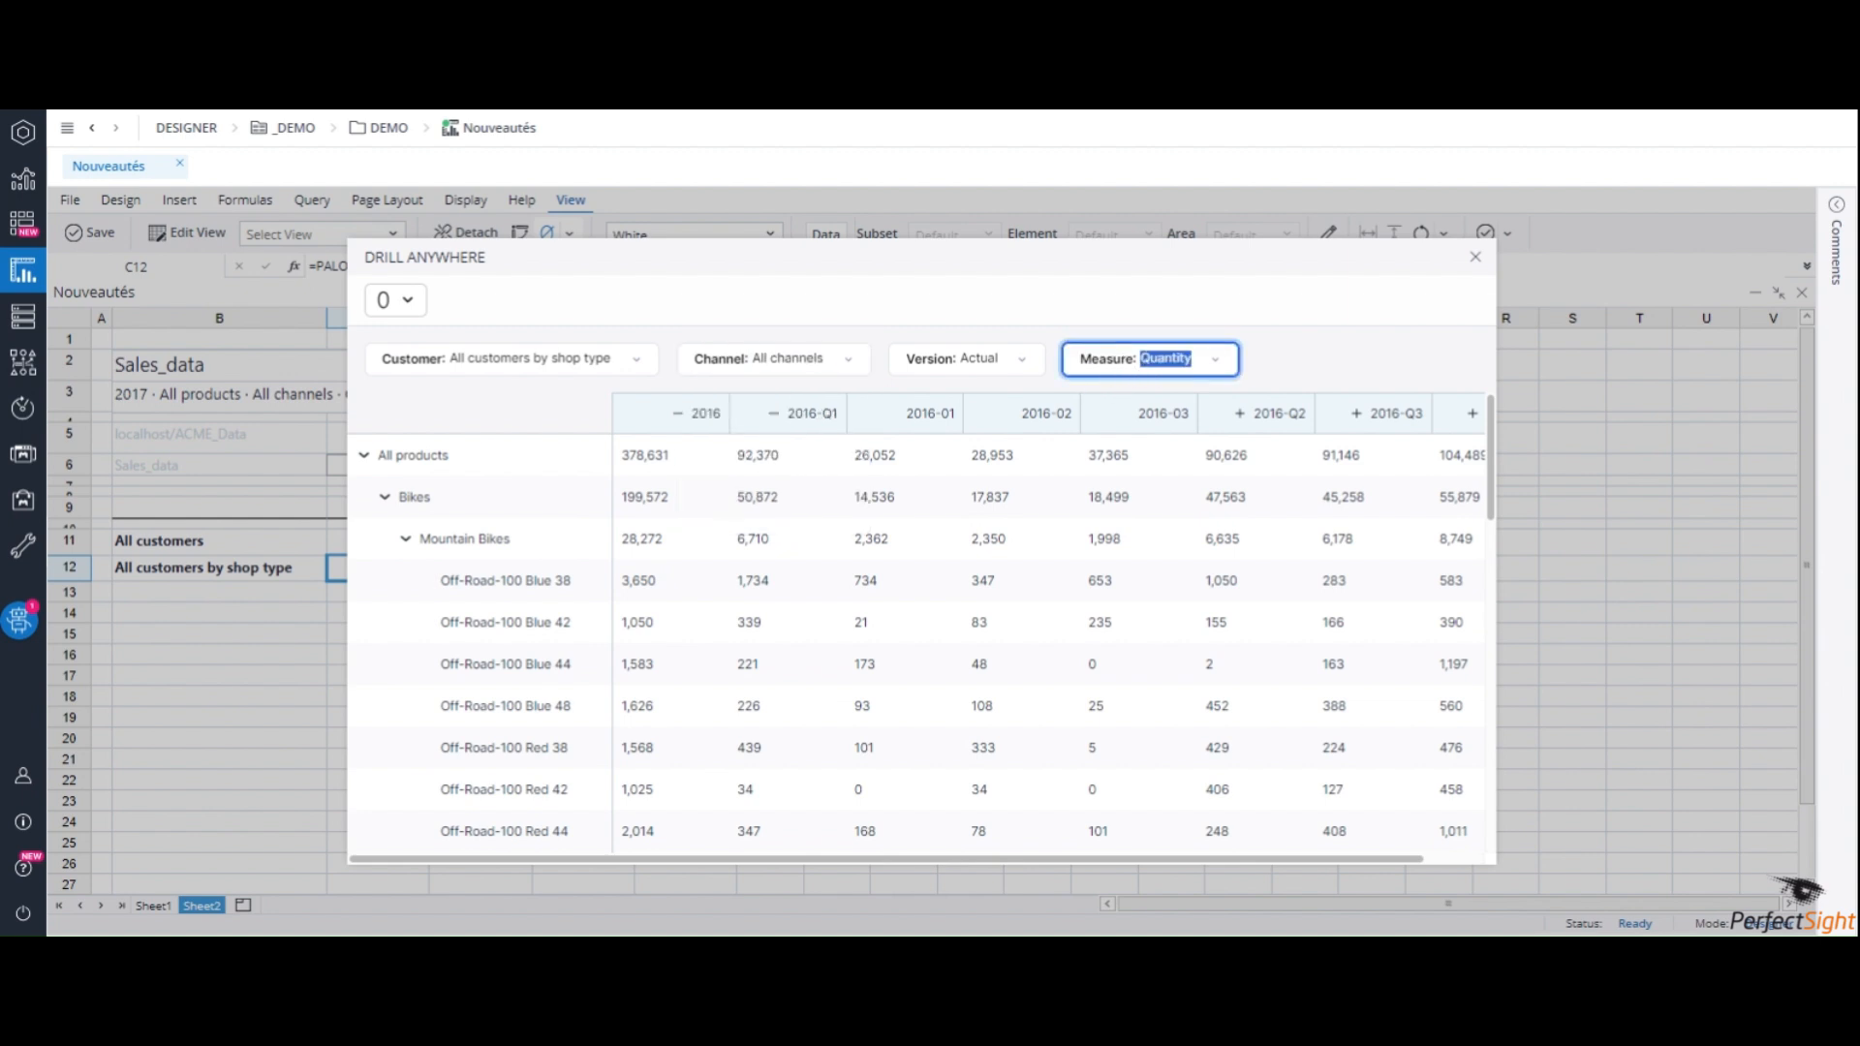
pyautogui.click(1215, 360)
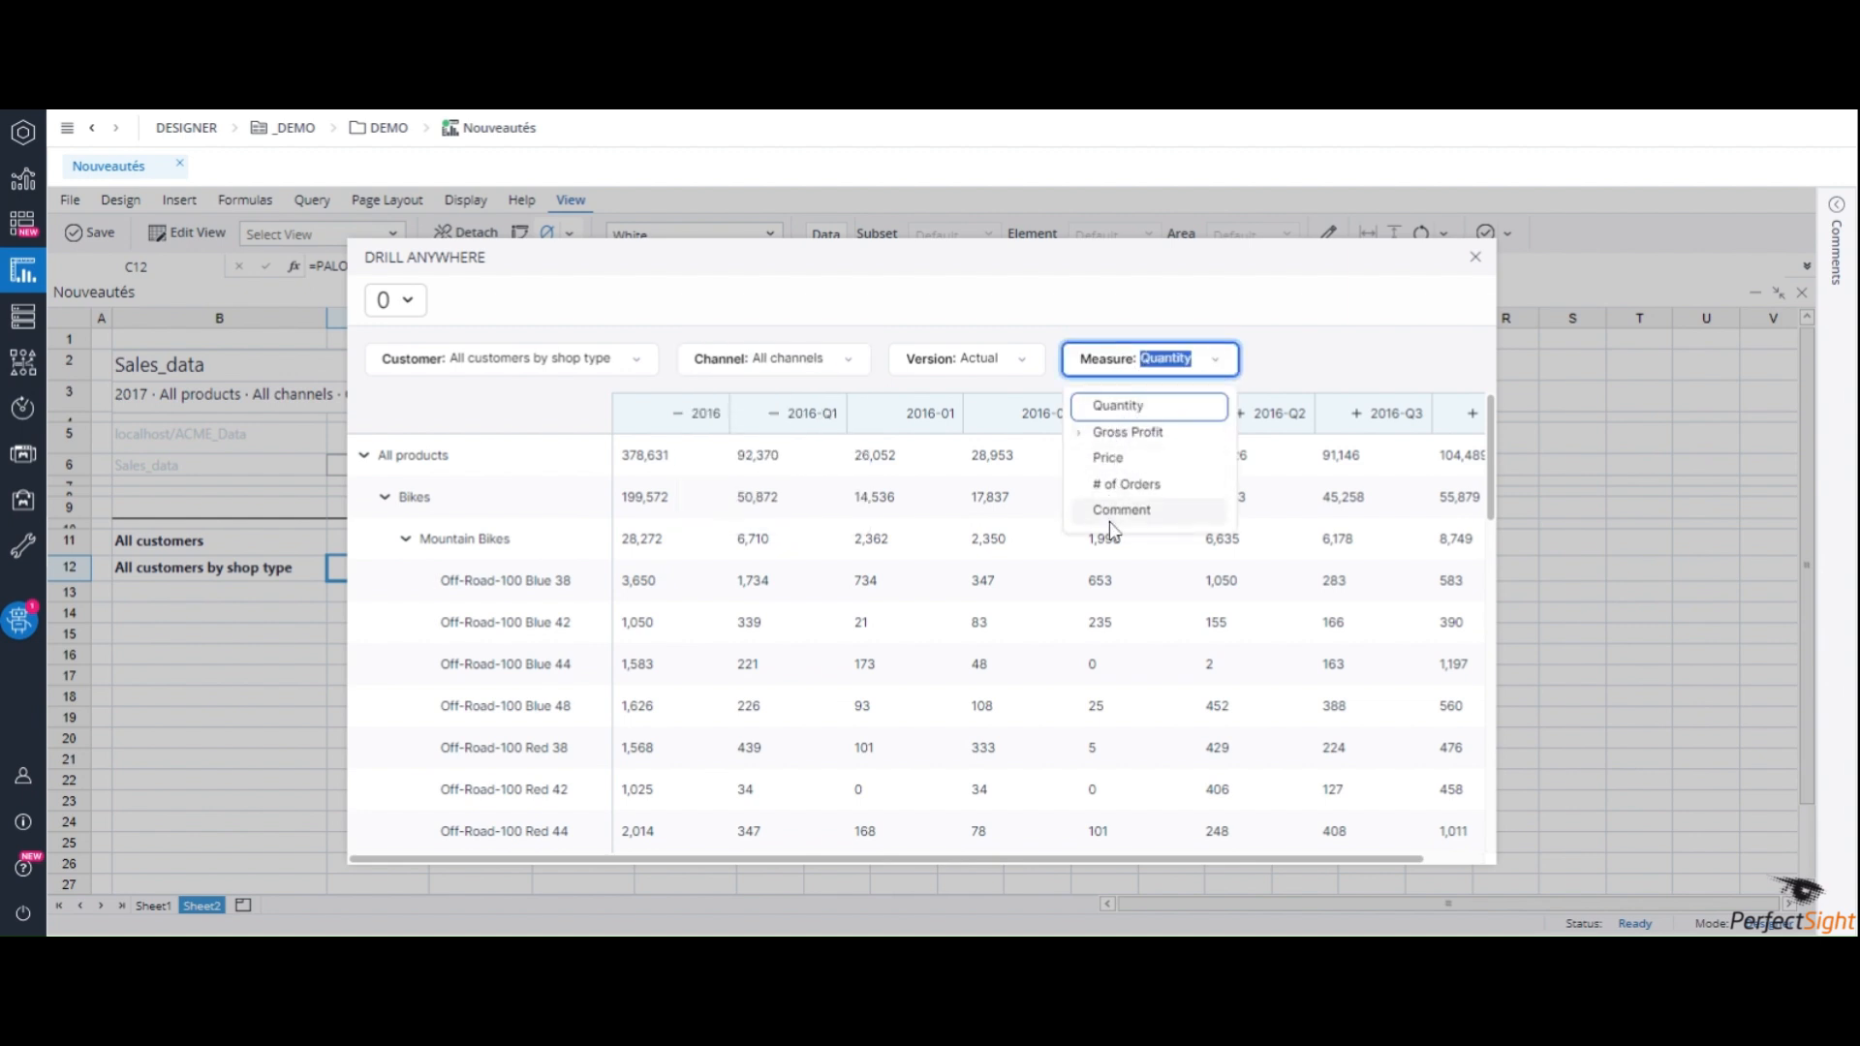
pyautogui.click(1291, 374)
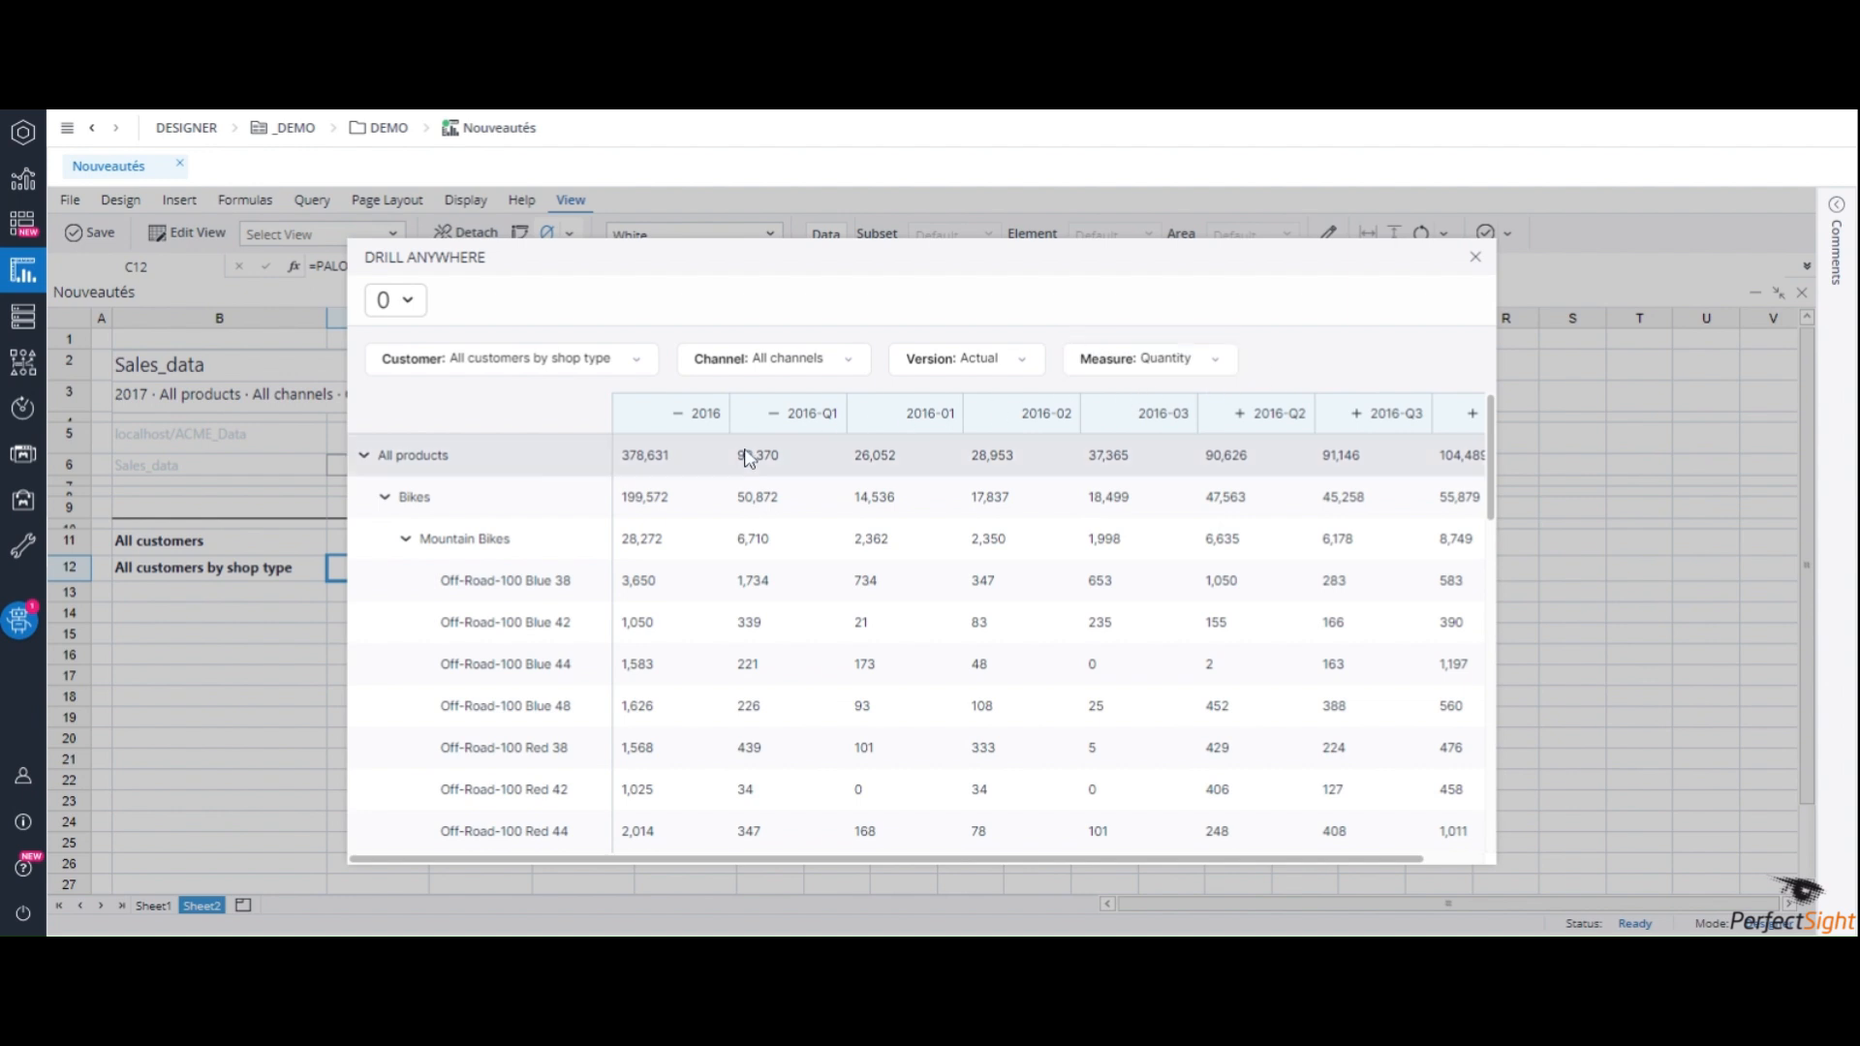
# Cross drill down on the All products row by Channel: All channels
pyautogui.rightClick(502, 465)
pyautogui.moveTo(588, 645)
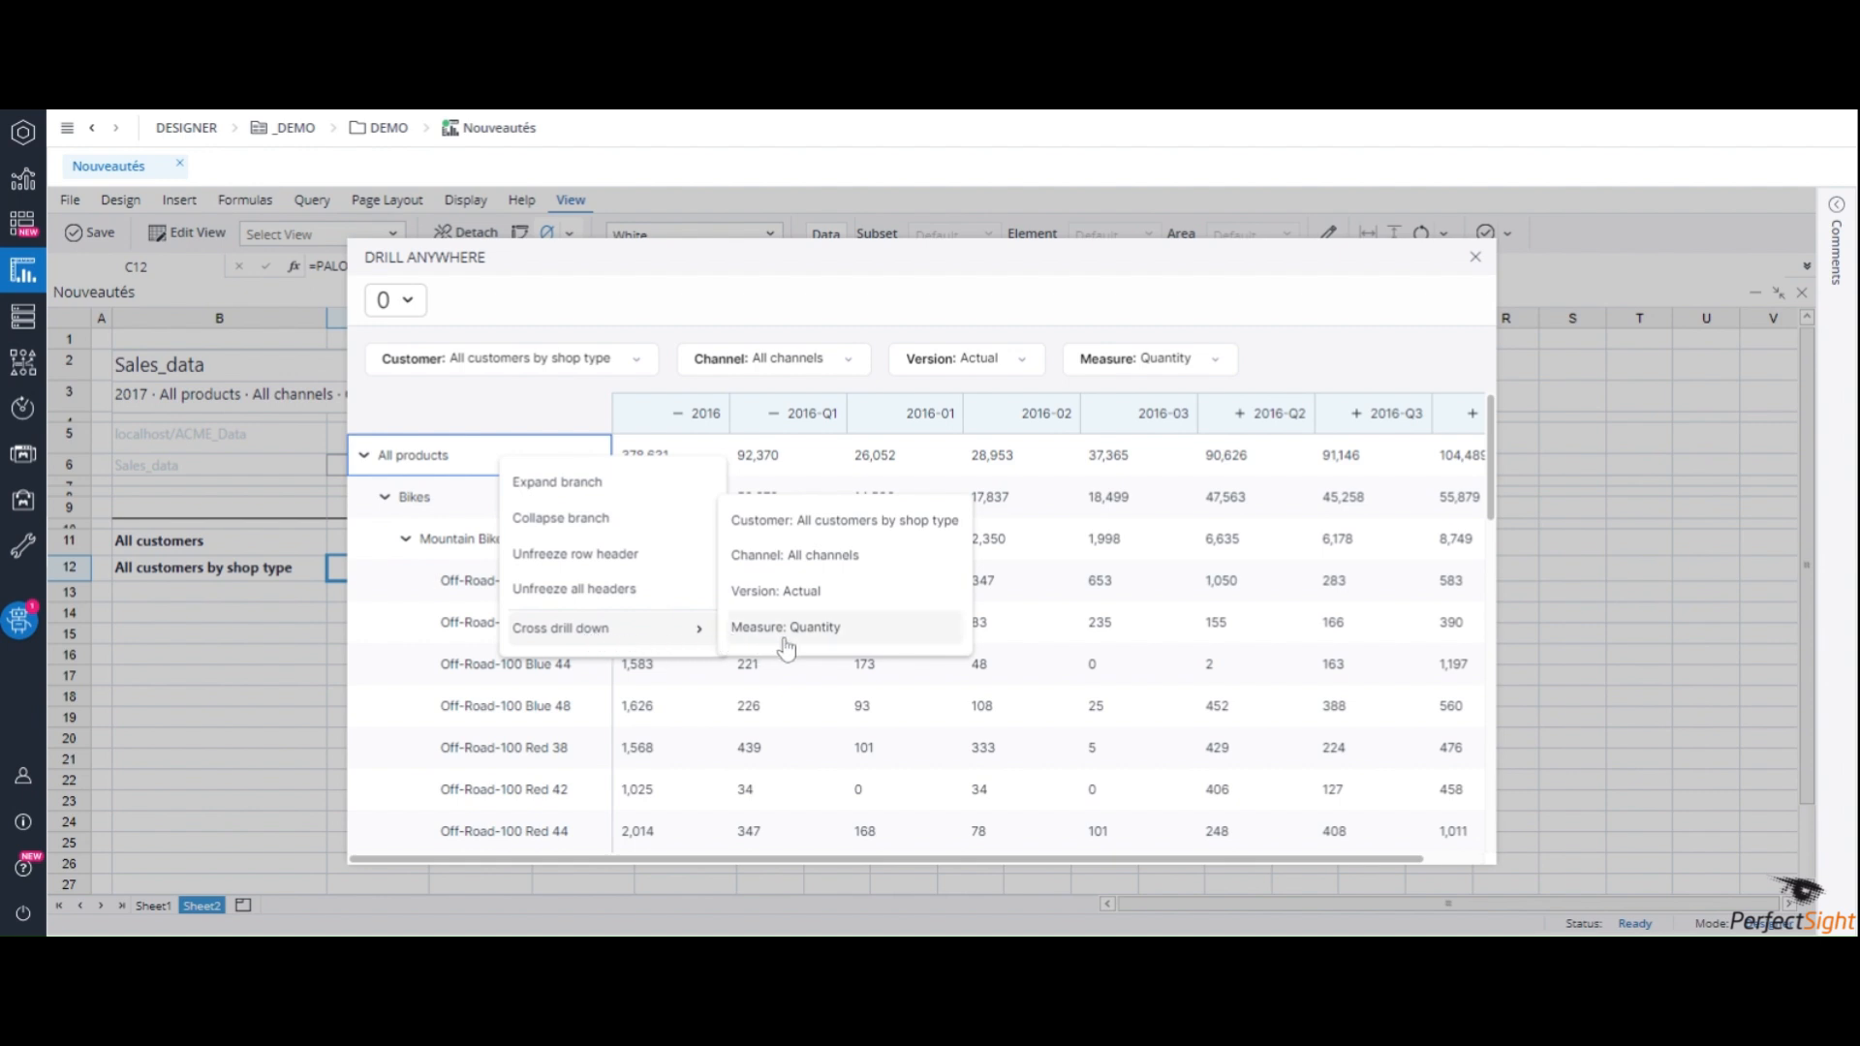
pyautogui.click(838, 568)
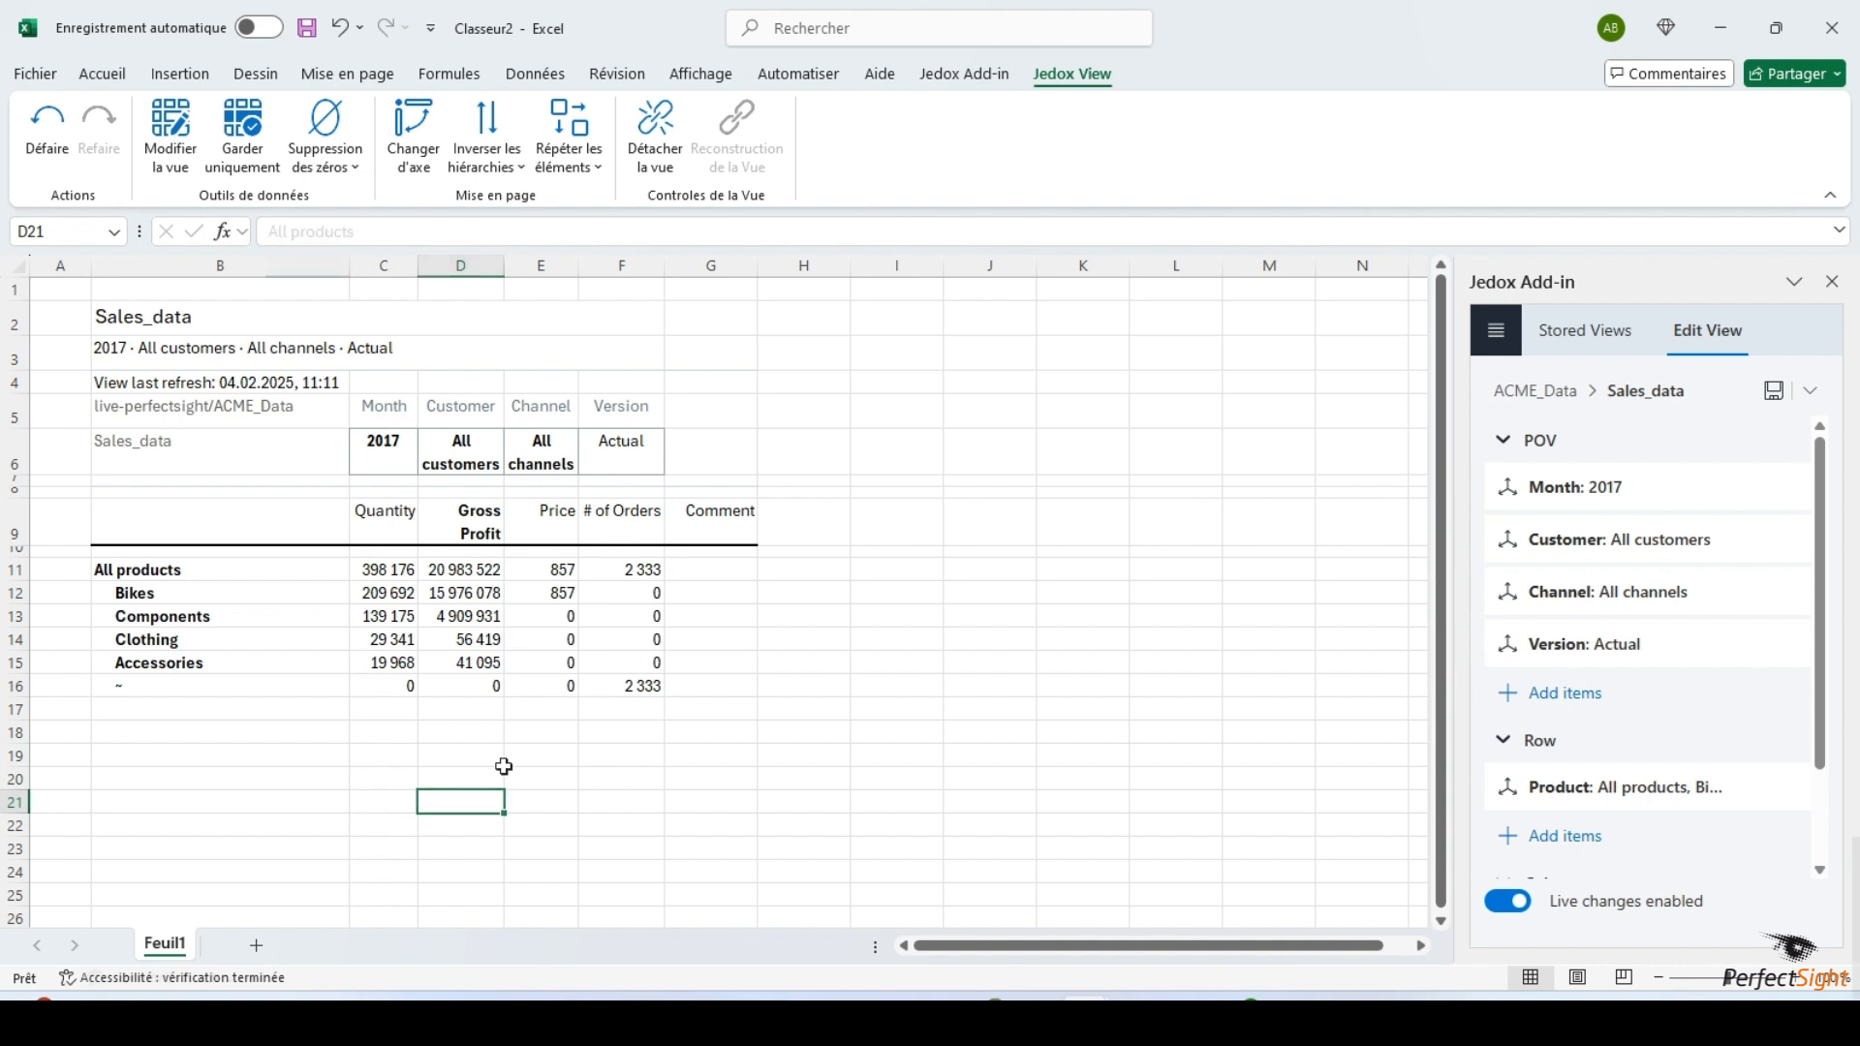
# Switch to the Sales_data view in Excel, run a Drillthrough on the Quantity of Bikes, and look through the resulting records
pyautogui.click(383, 593)
pyautogui.rightClick(383, 593)
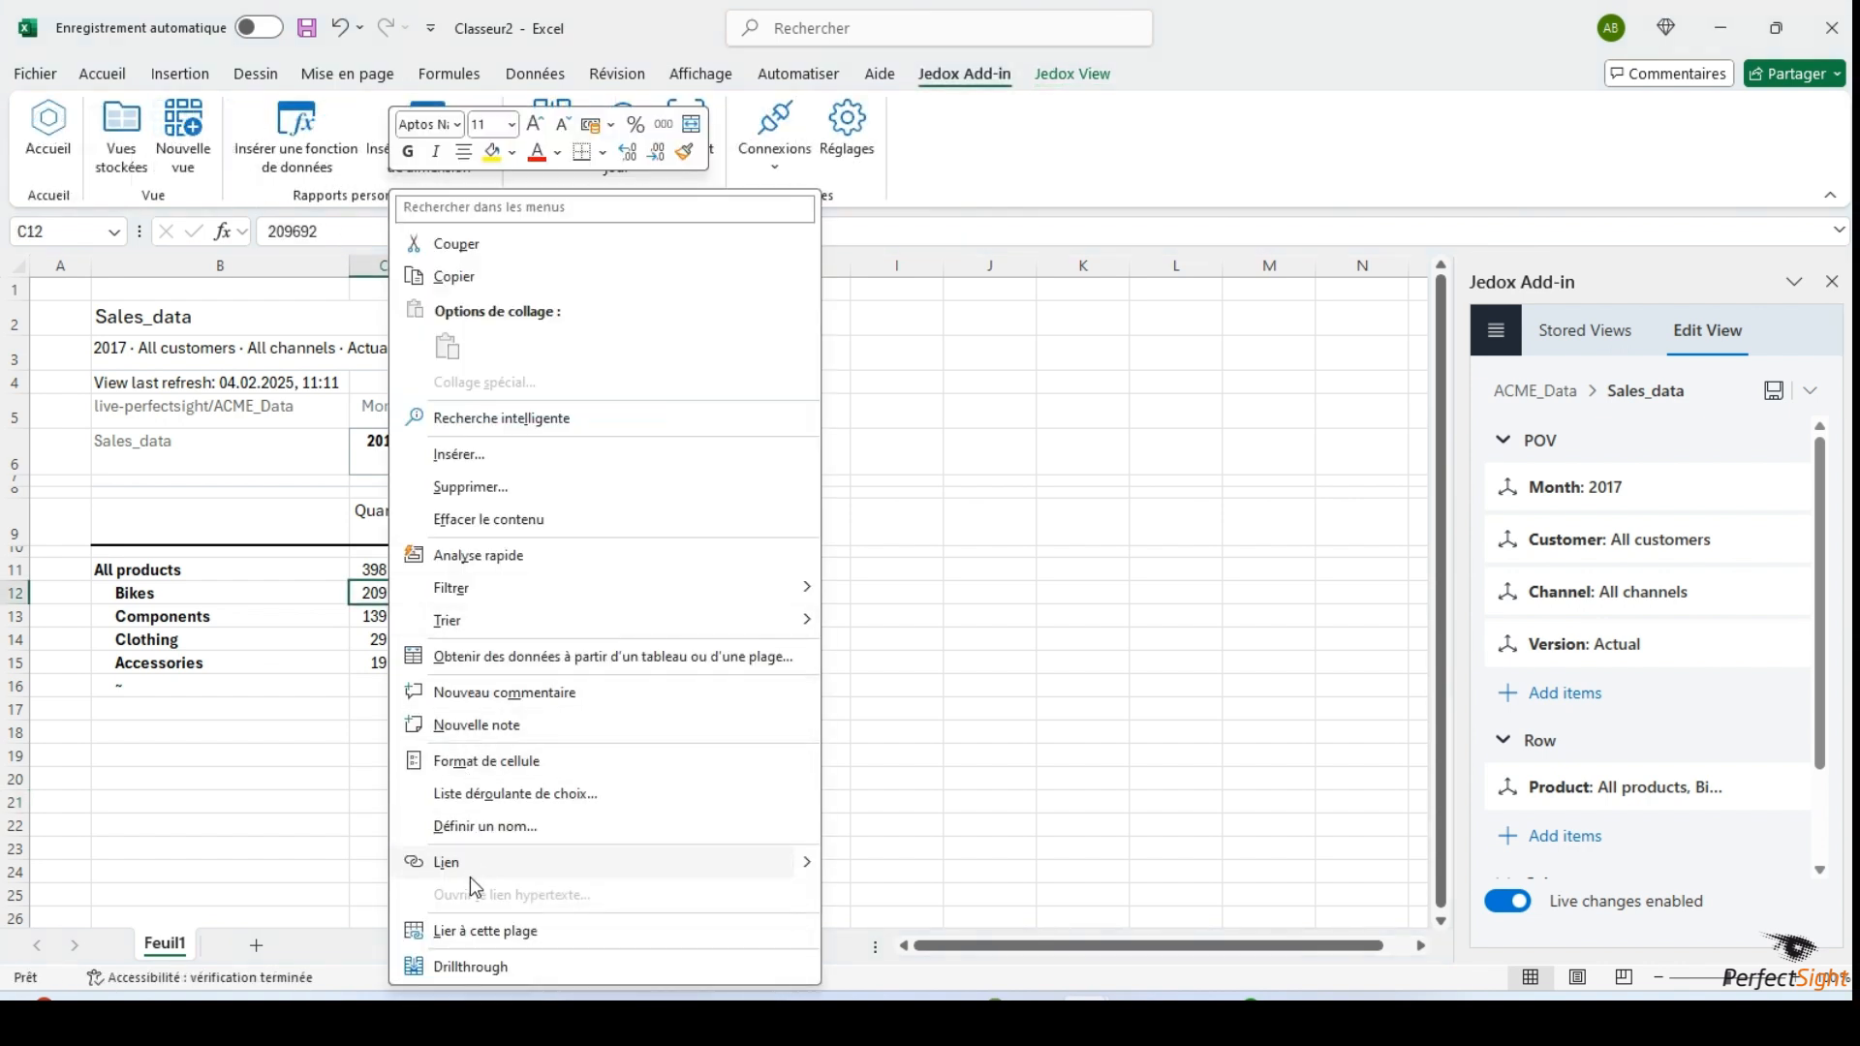
pyautogui.click(476, 963)
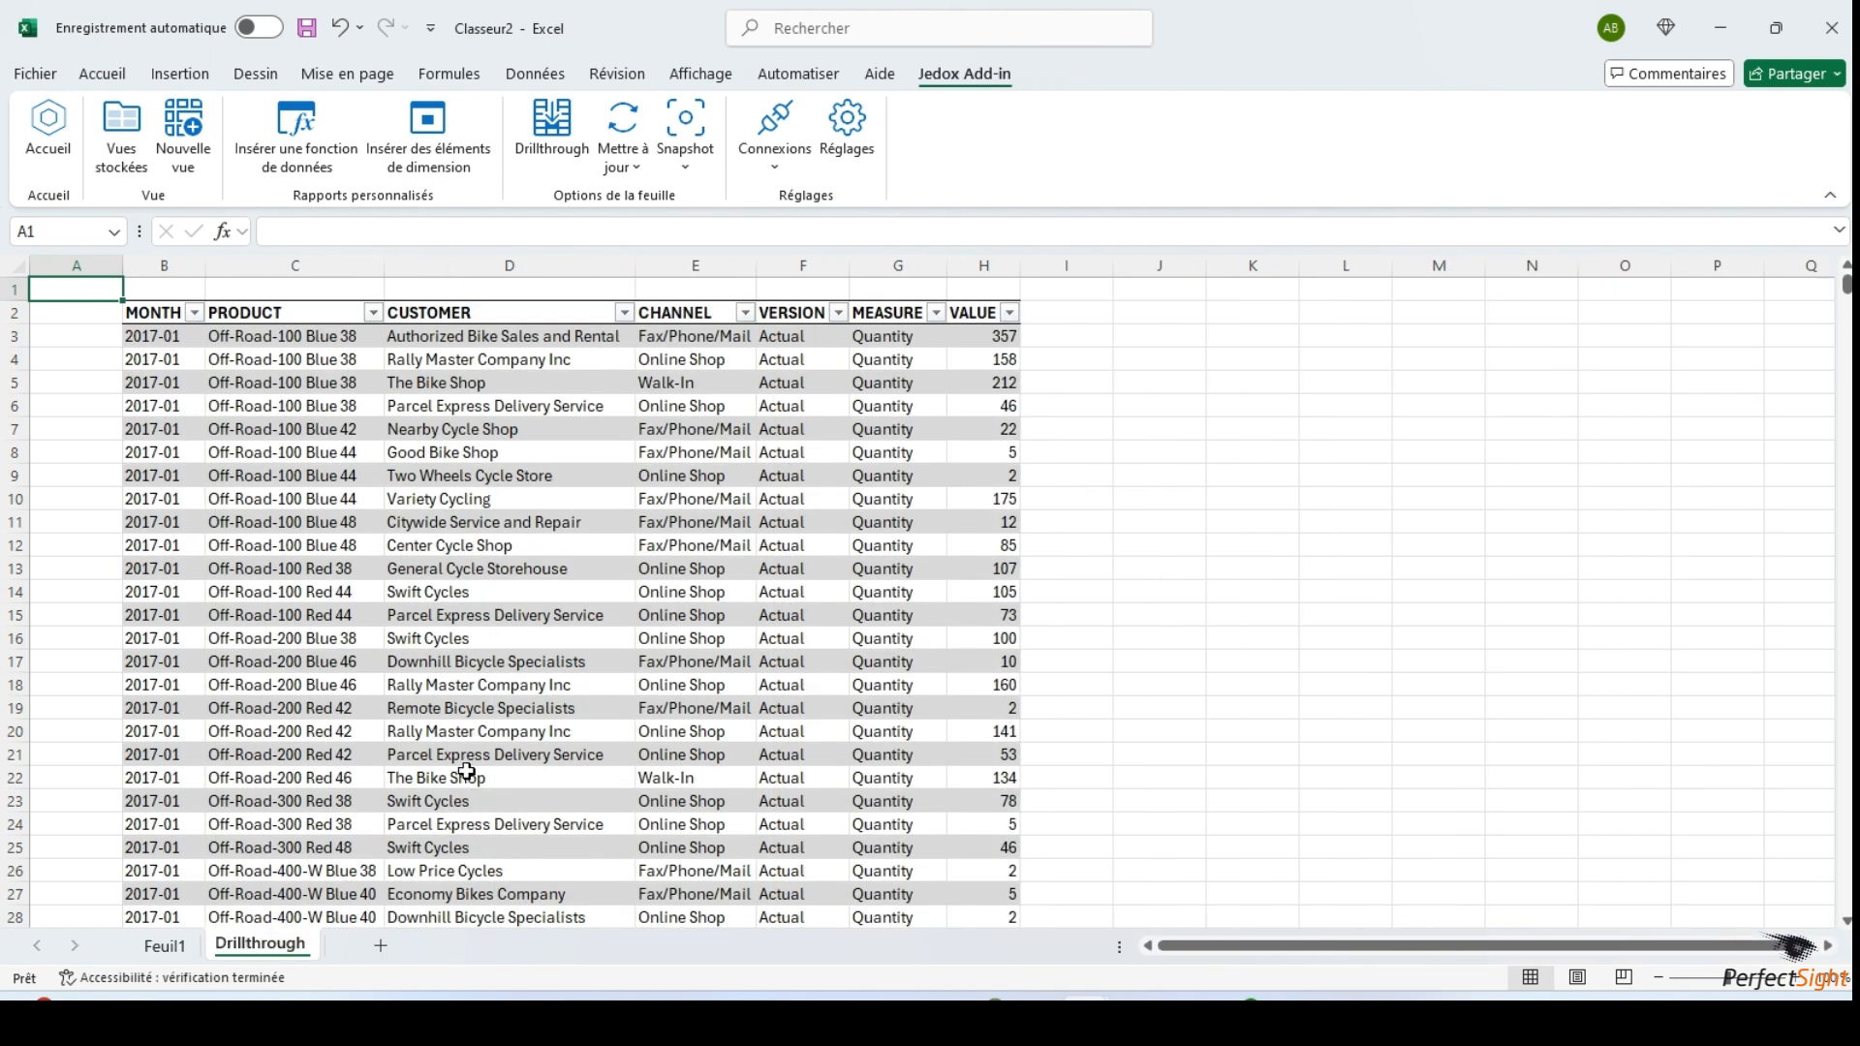
pyautogui.scroll(-7, 466, 772)
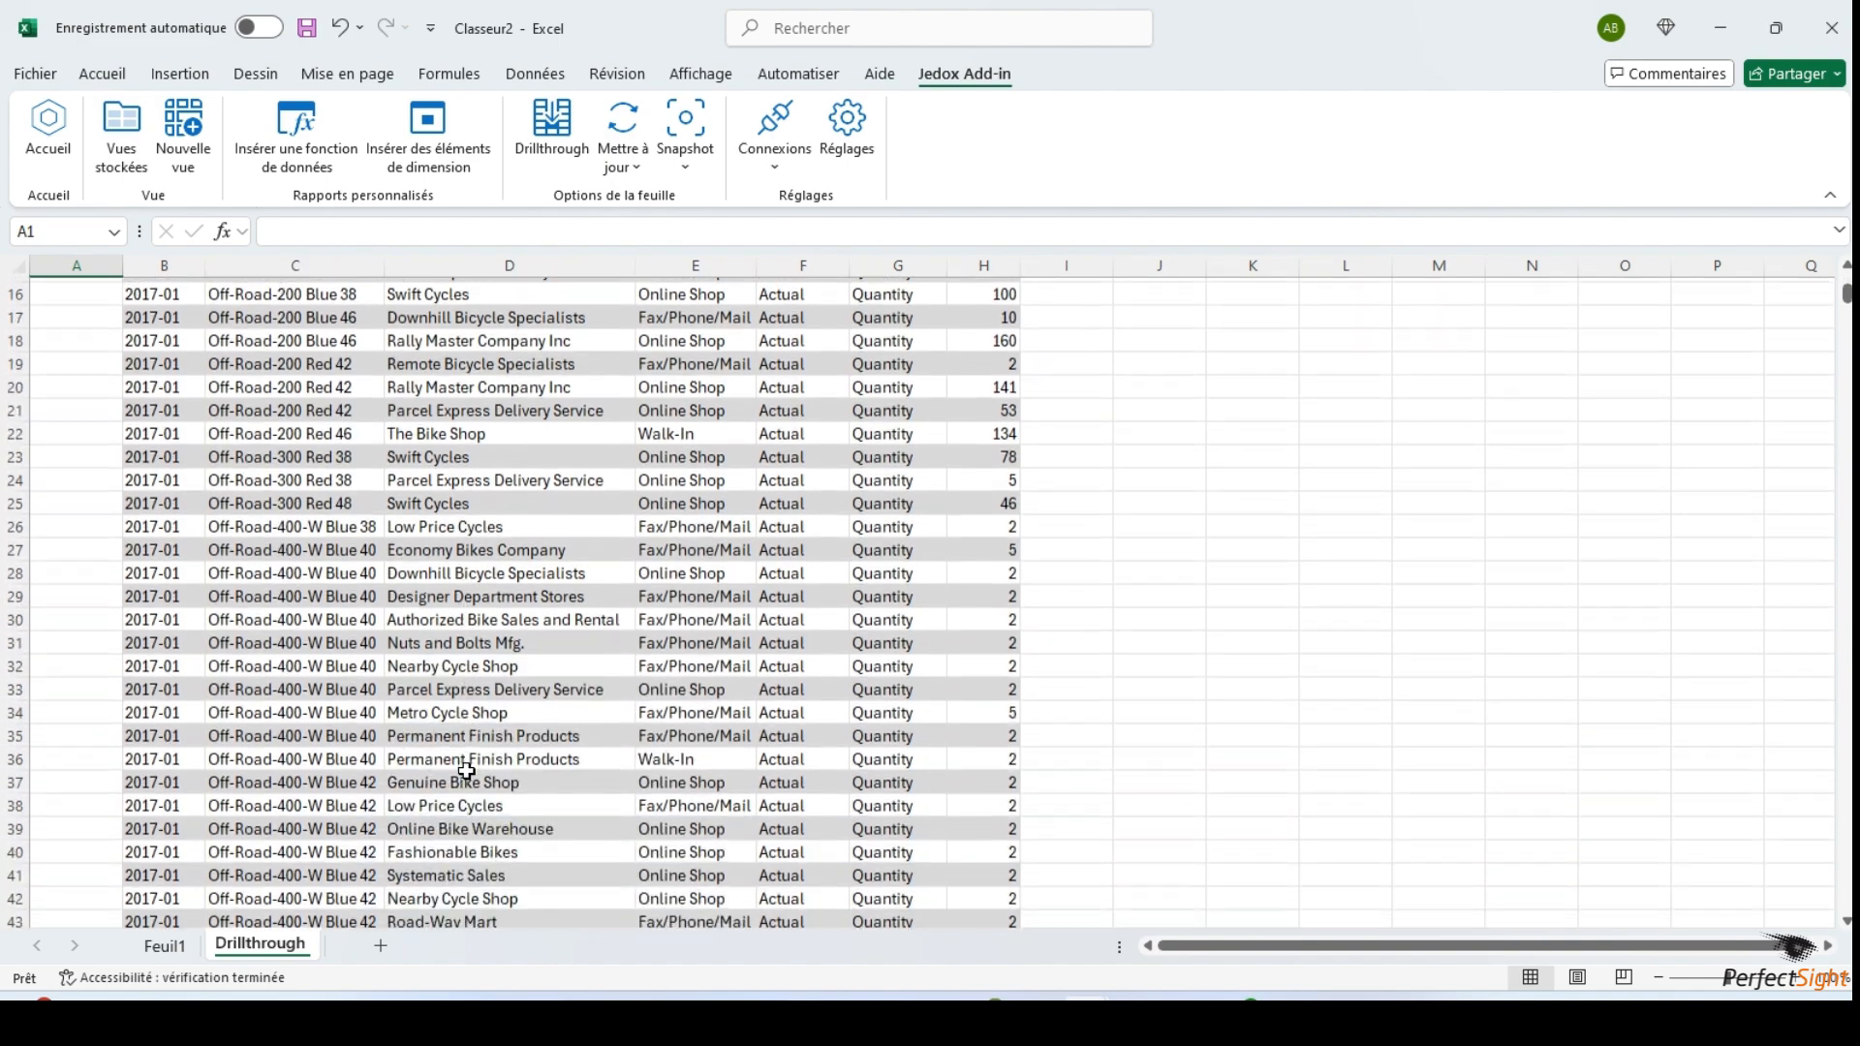
pyautogui.scroll(7, 466, 772)
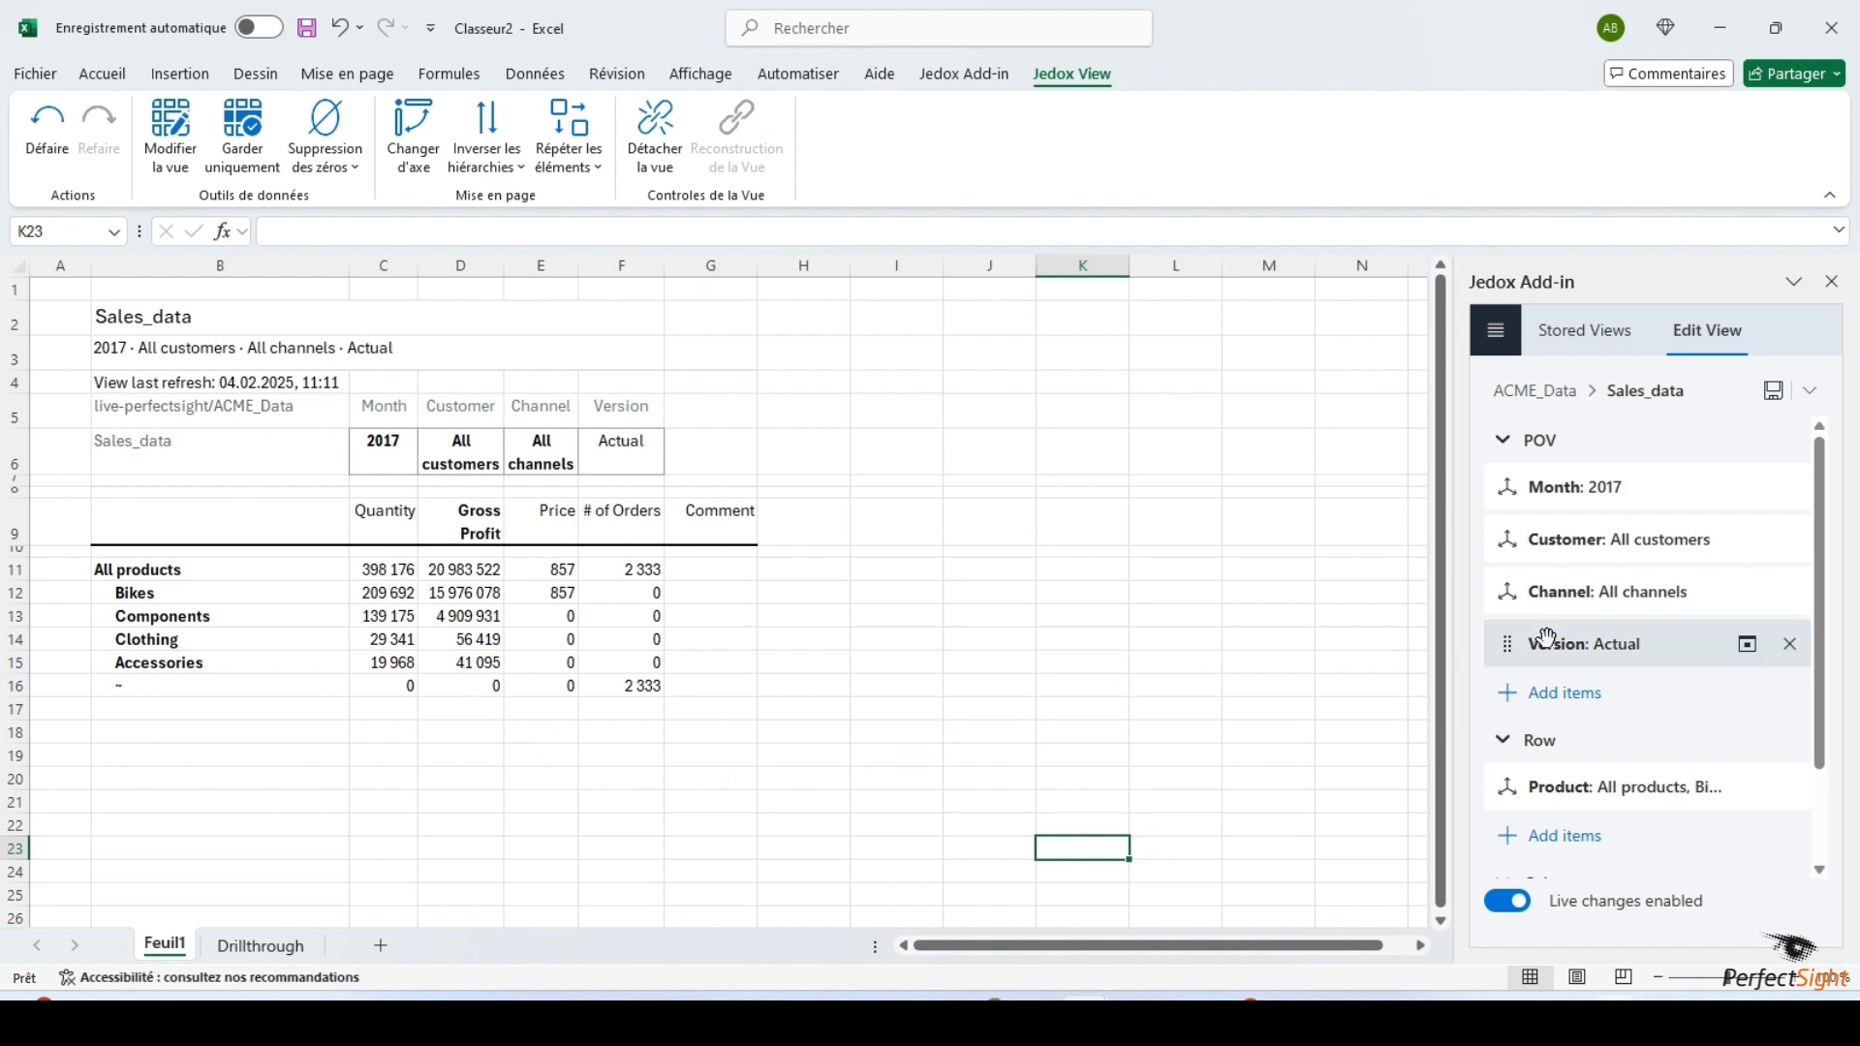
# In the Sales_data view on Feuil1, move Month to the rows and Product to the POV, and apply the Years subset to Month
pyautogui.moveTo(1680, 498); pyautogui.dragTo(1618, 796)
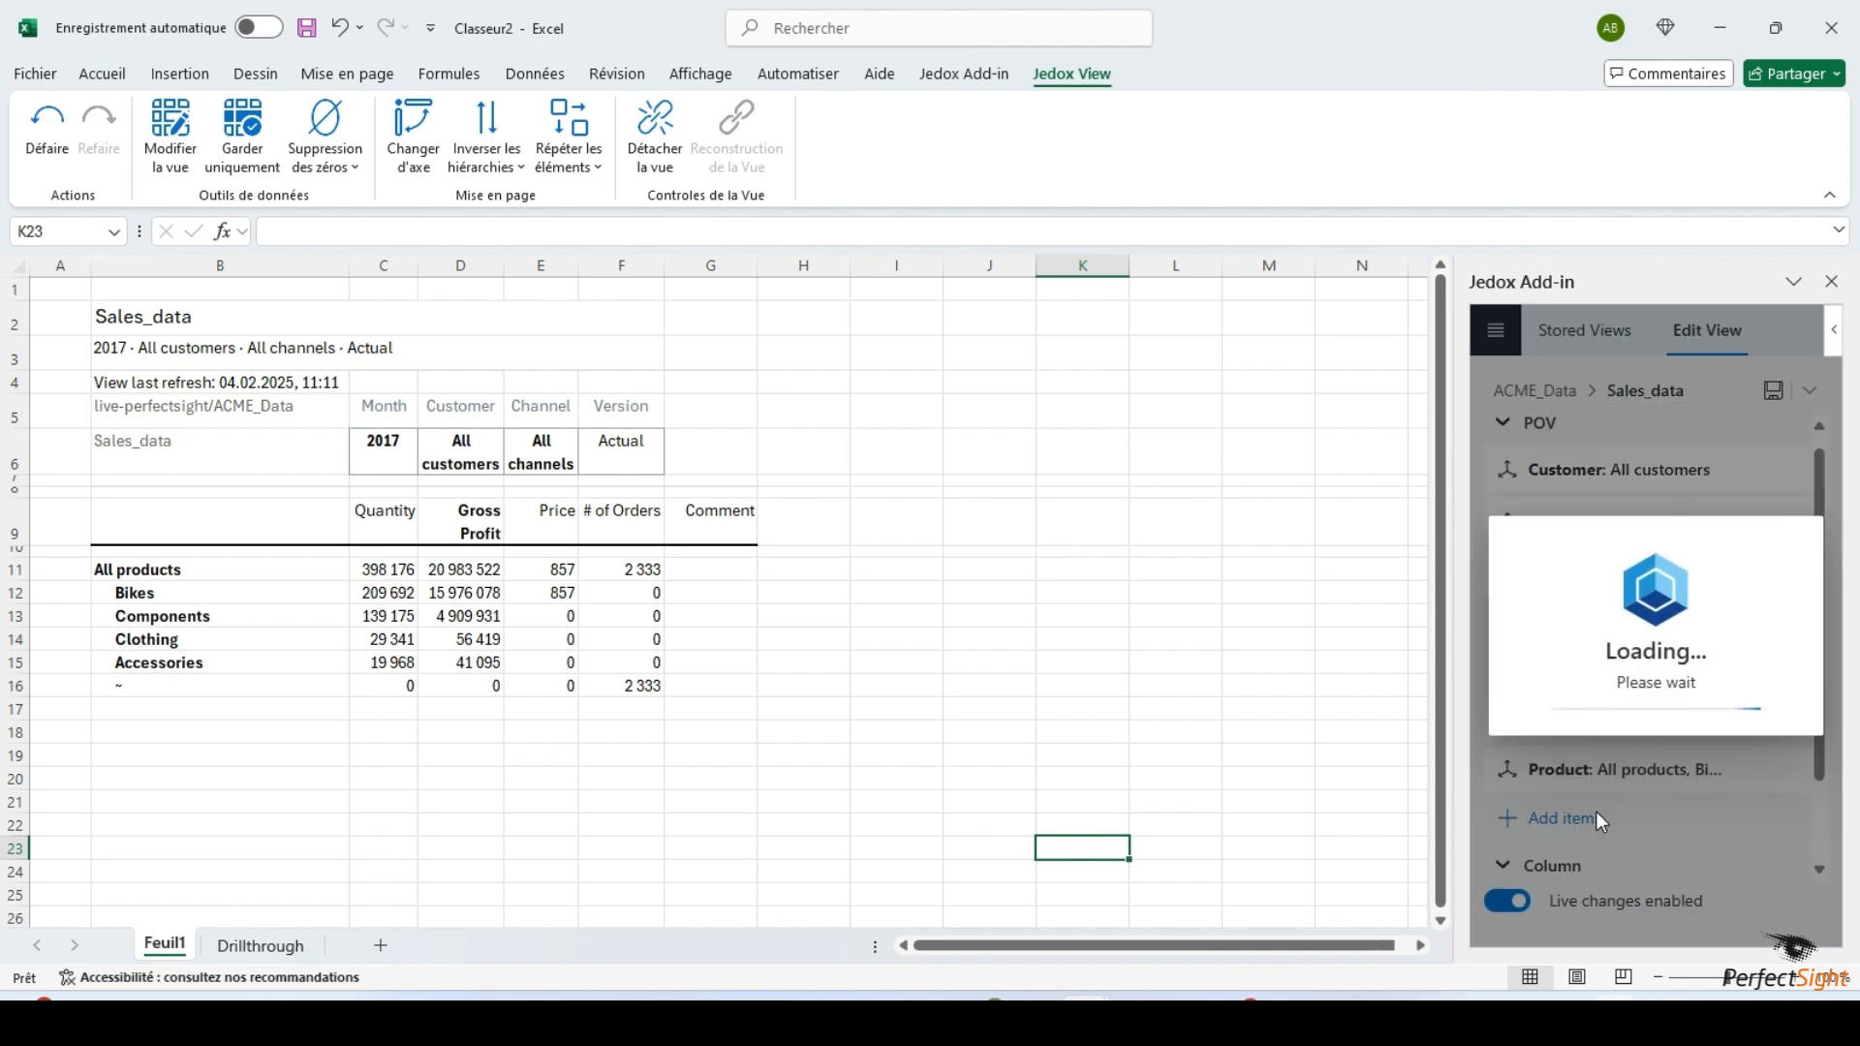
pyautogui.moveTo(1587, 772); pyautogui.dragTo(1587, 568)
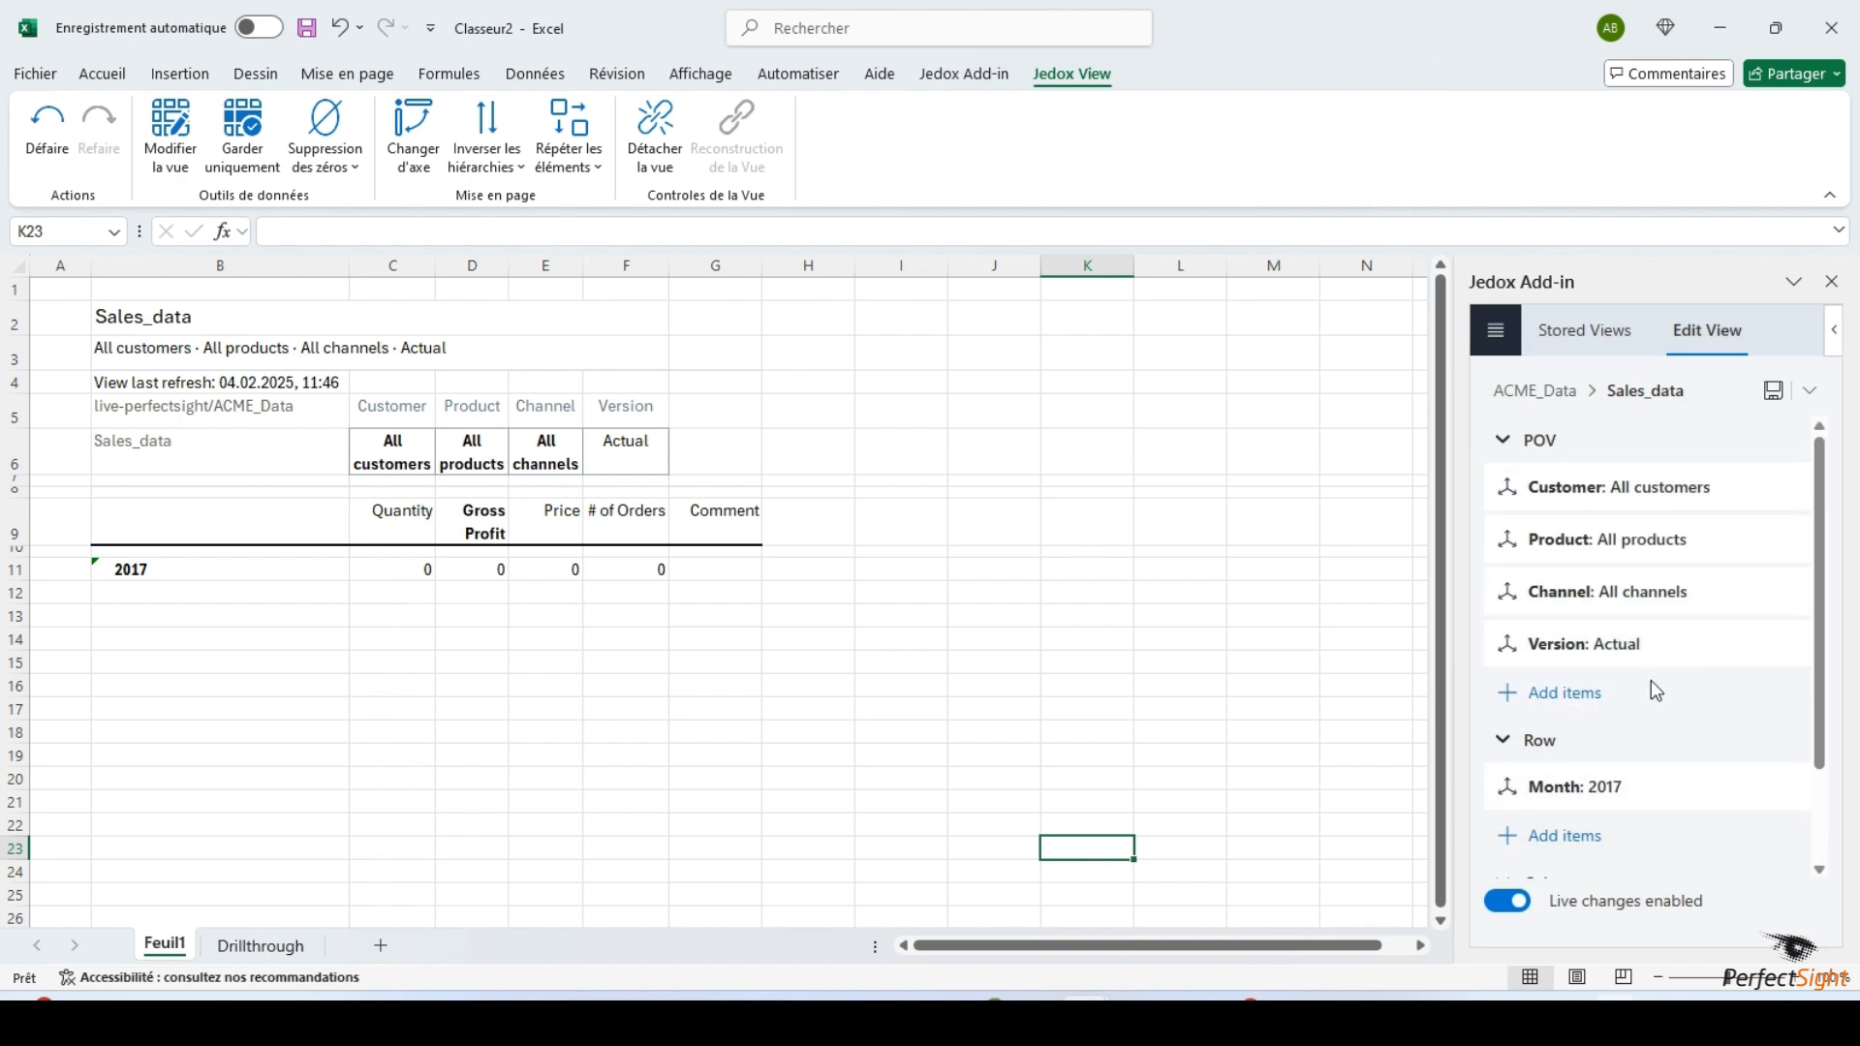
pyautogui.click(1747, 788)
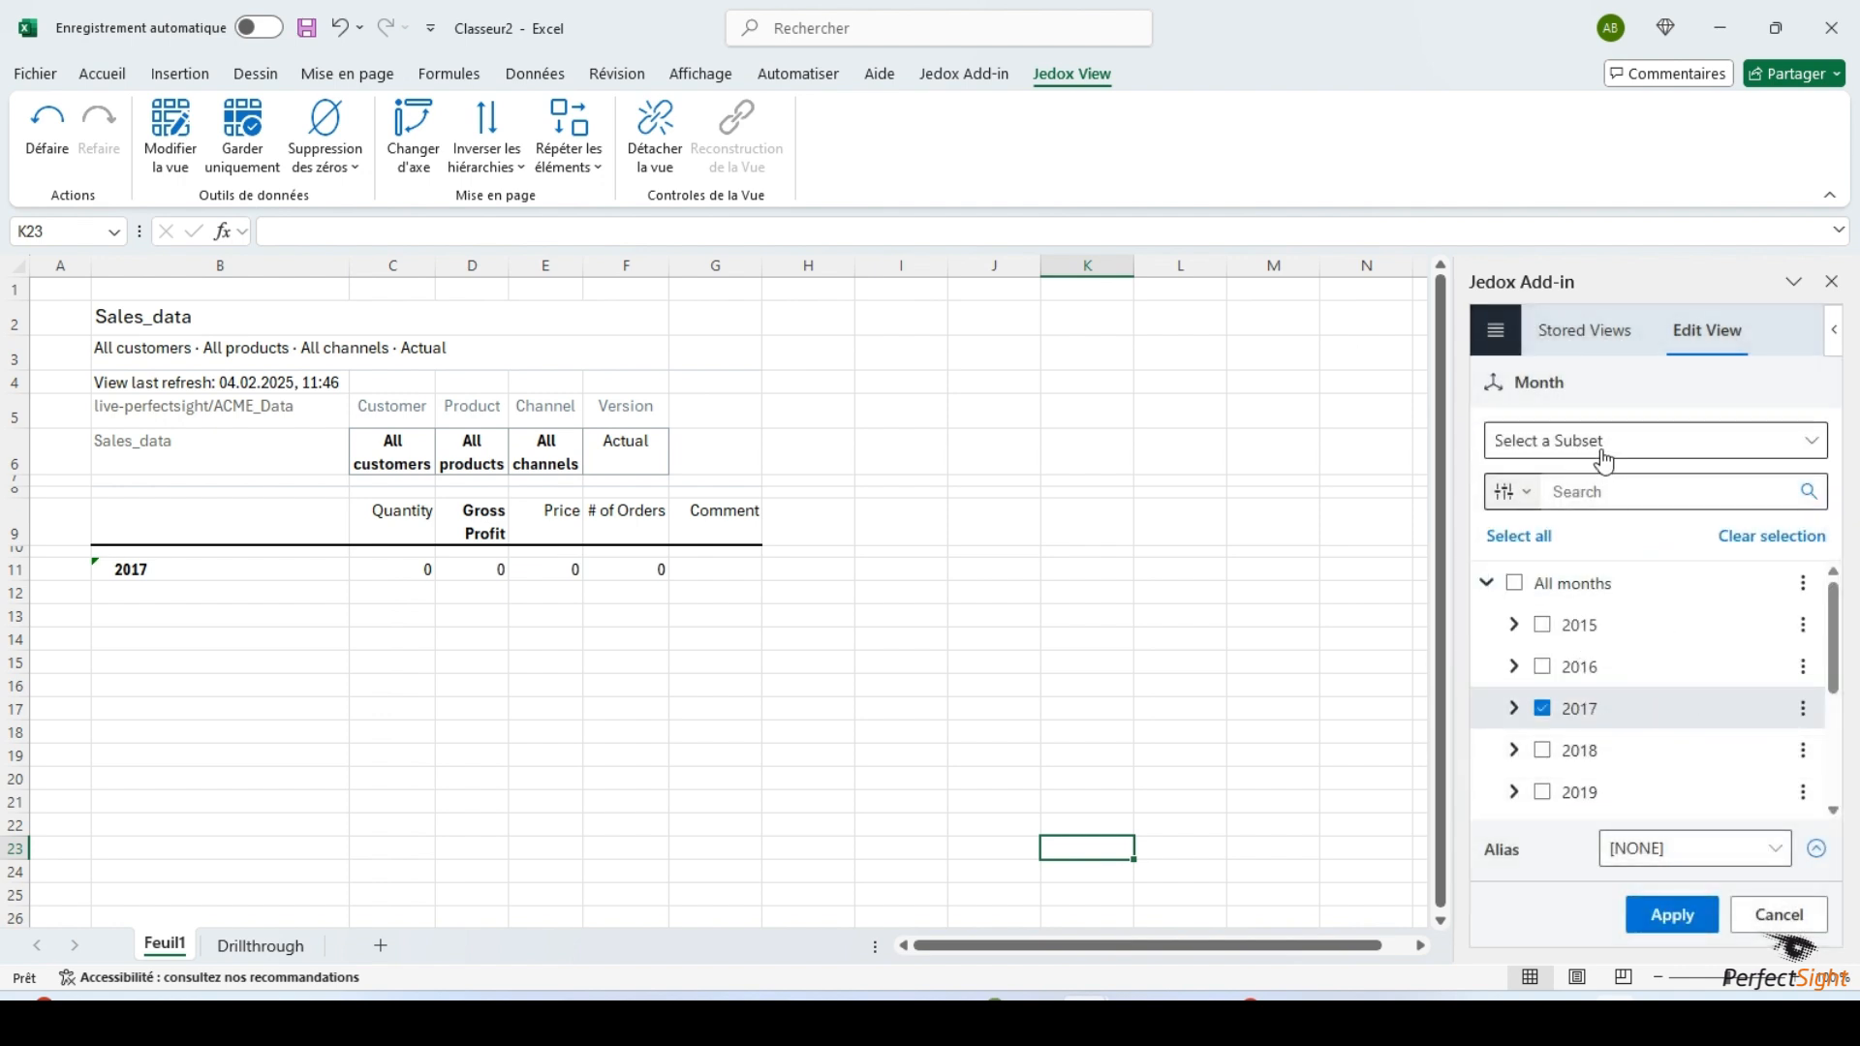
pyautogui.click(1603, 451)
pyautogui.click(1598, 485)
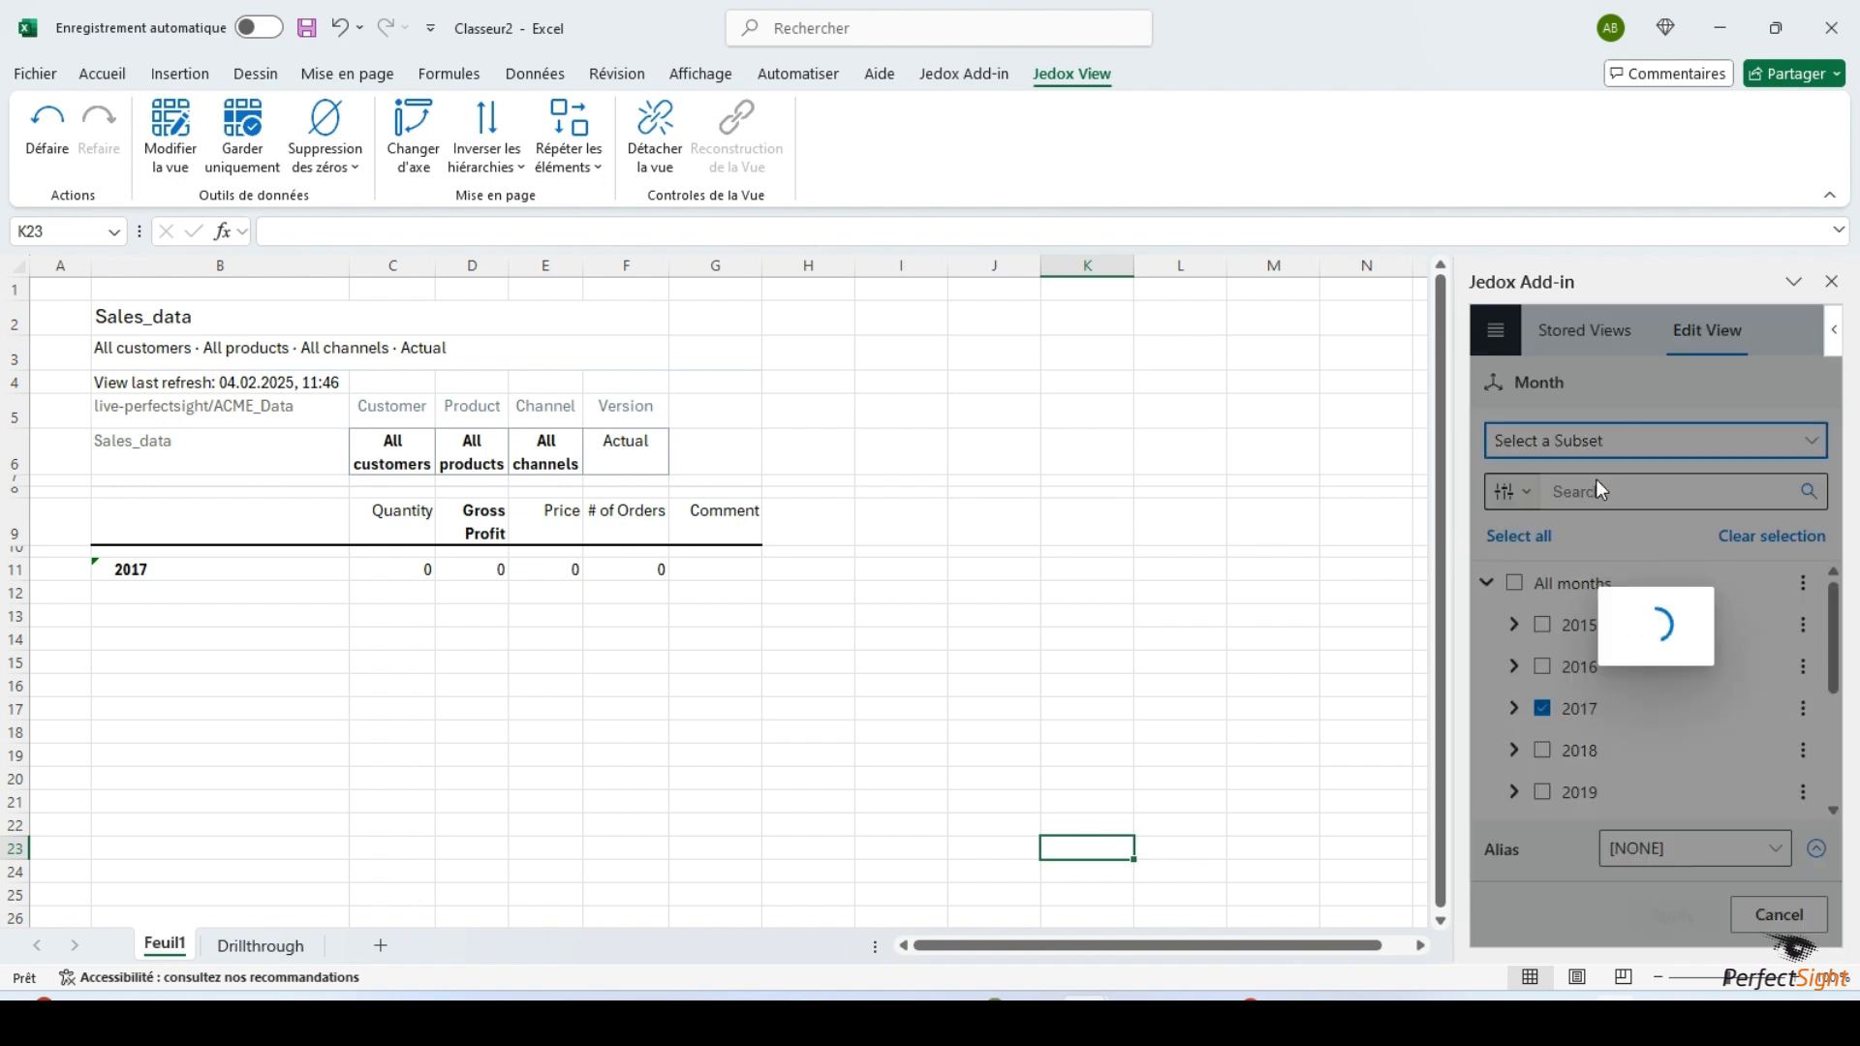
pyautogui.click(1695, 913)
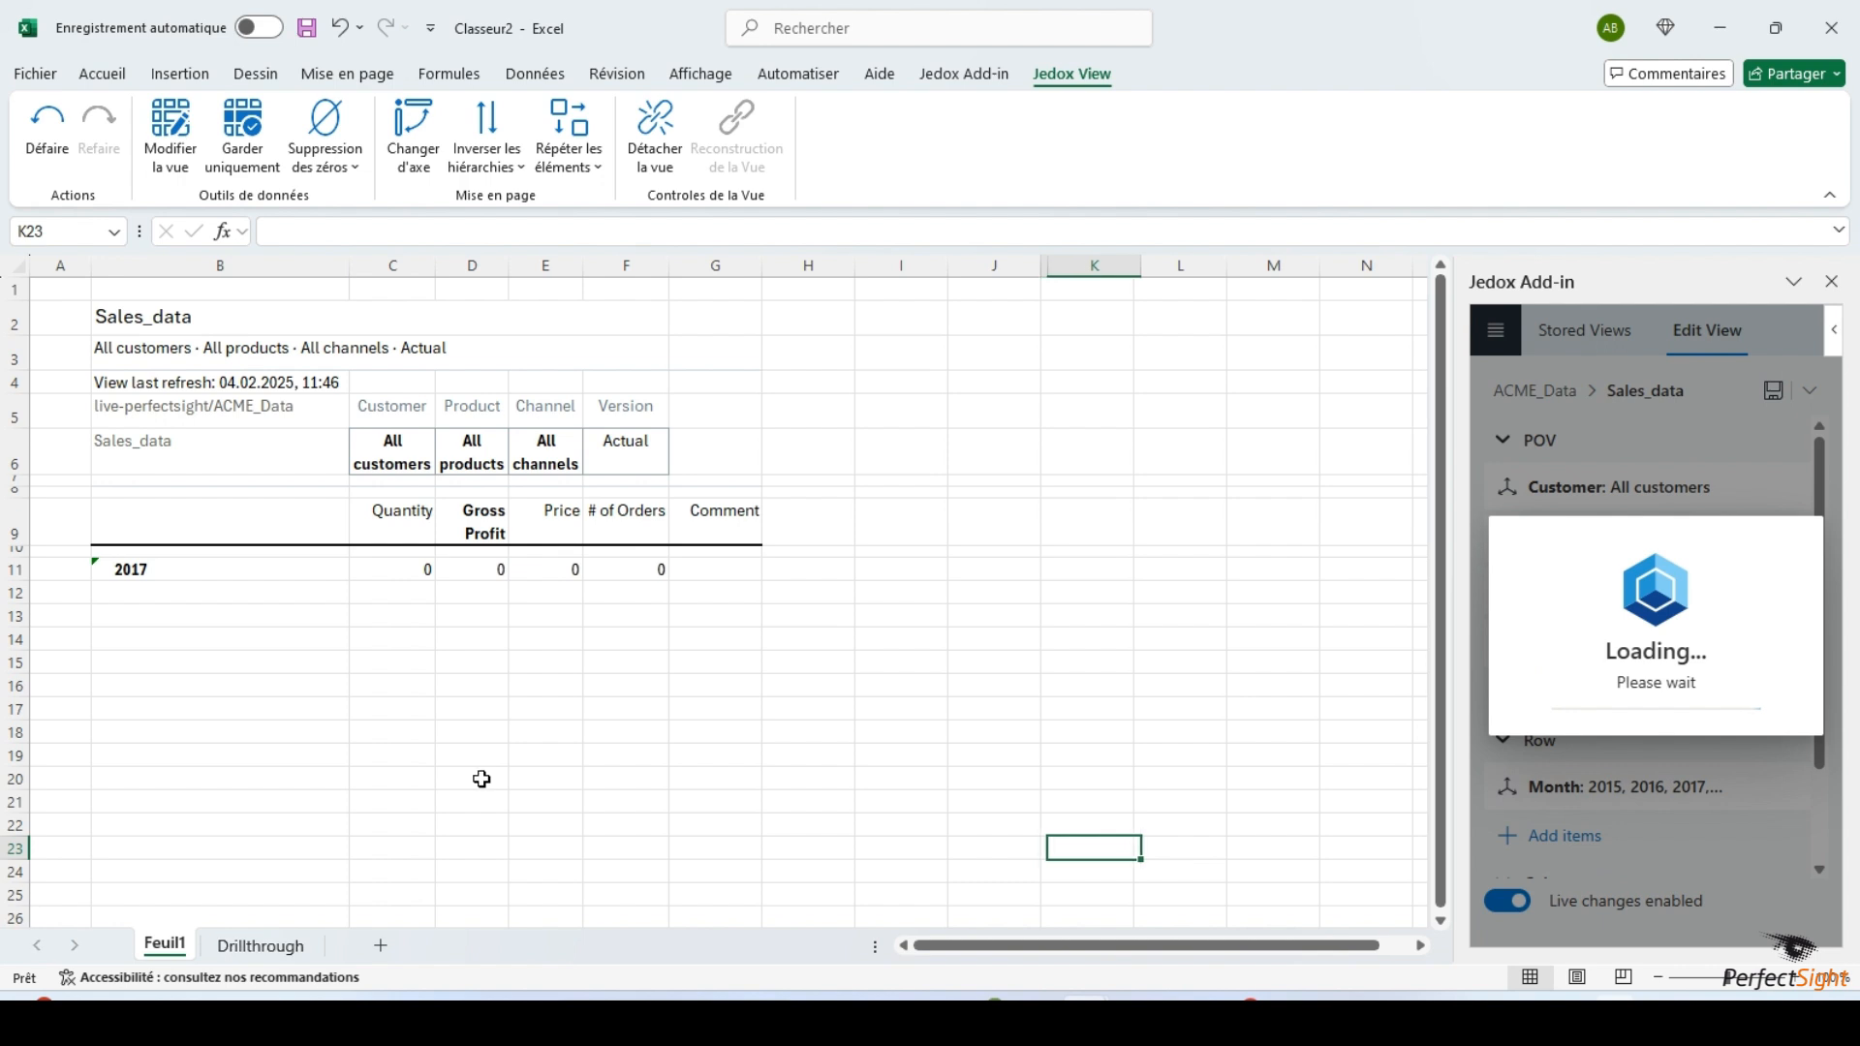
pyautogui.scroll(-1, 505, 692)
pyautogui.scroll(1, 509, 689)
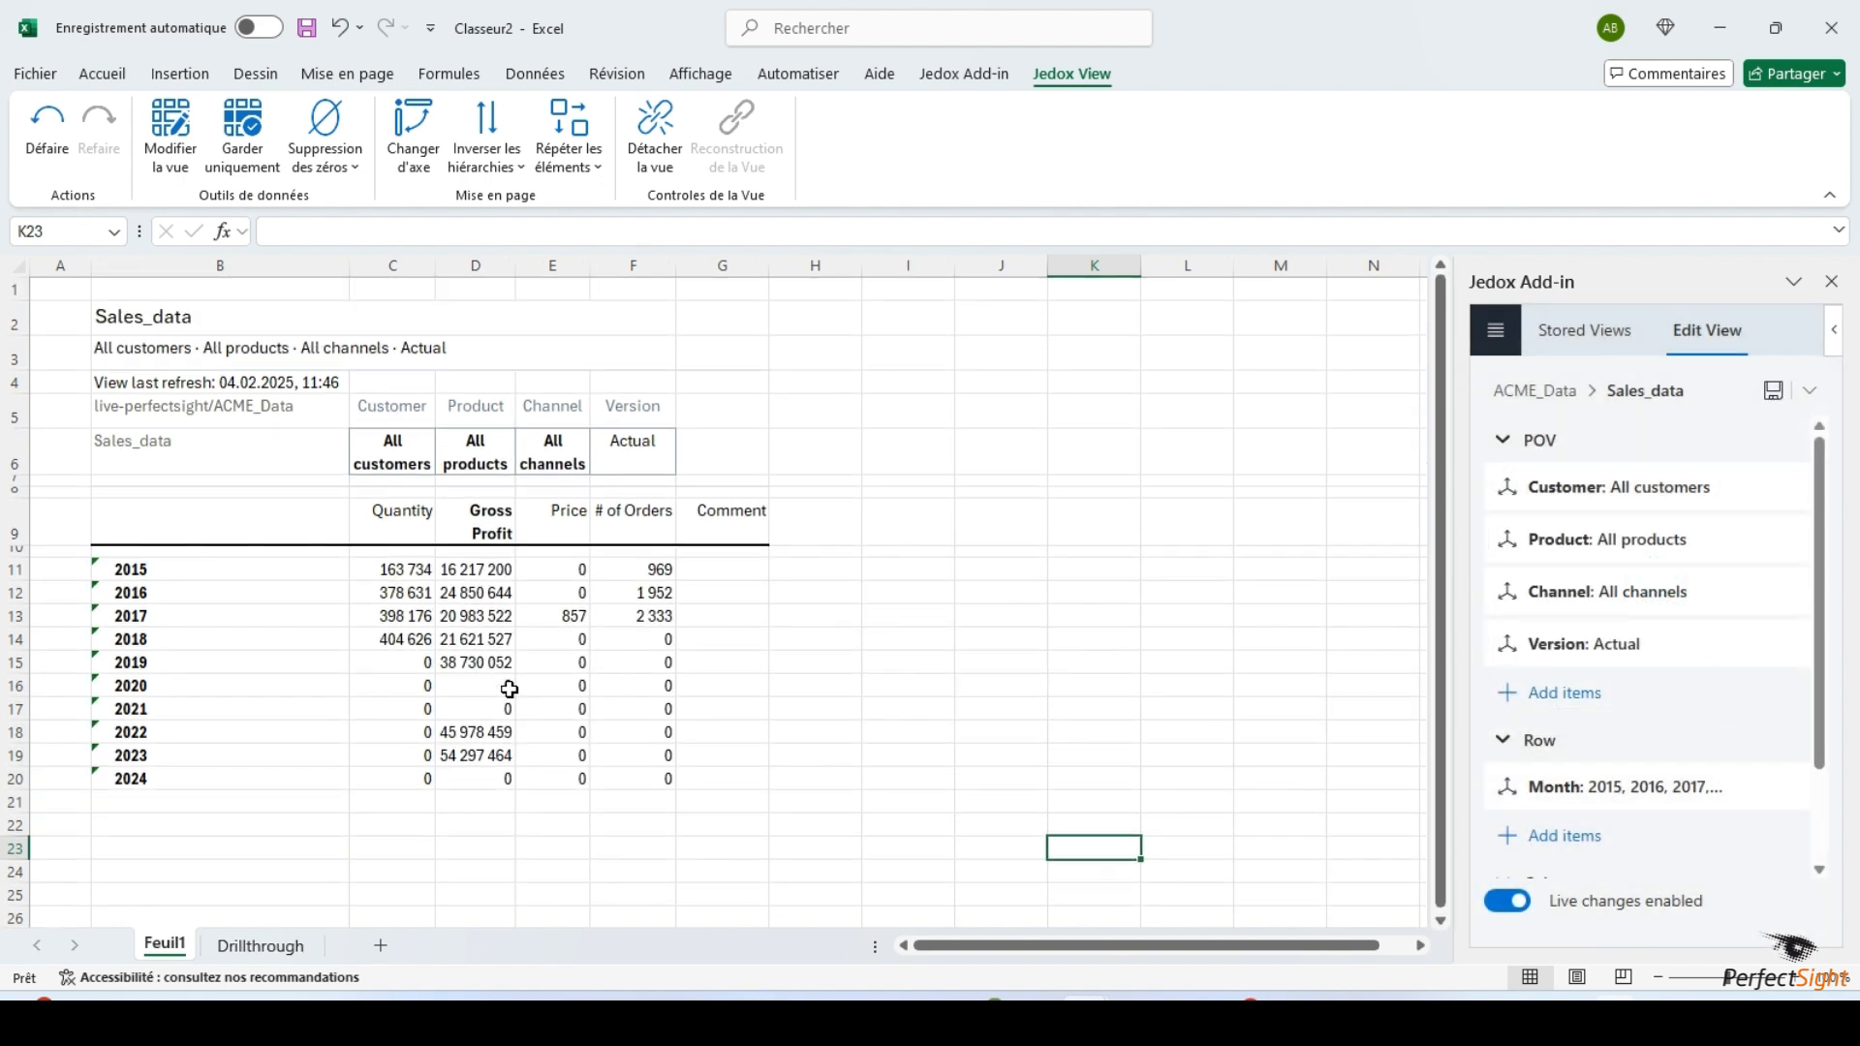
pyautogui.click(792, 758)
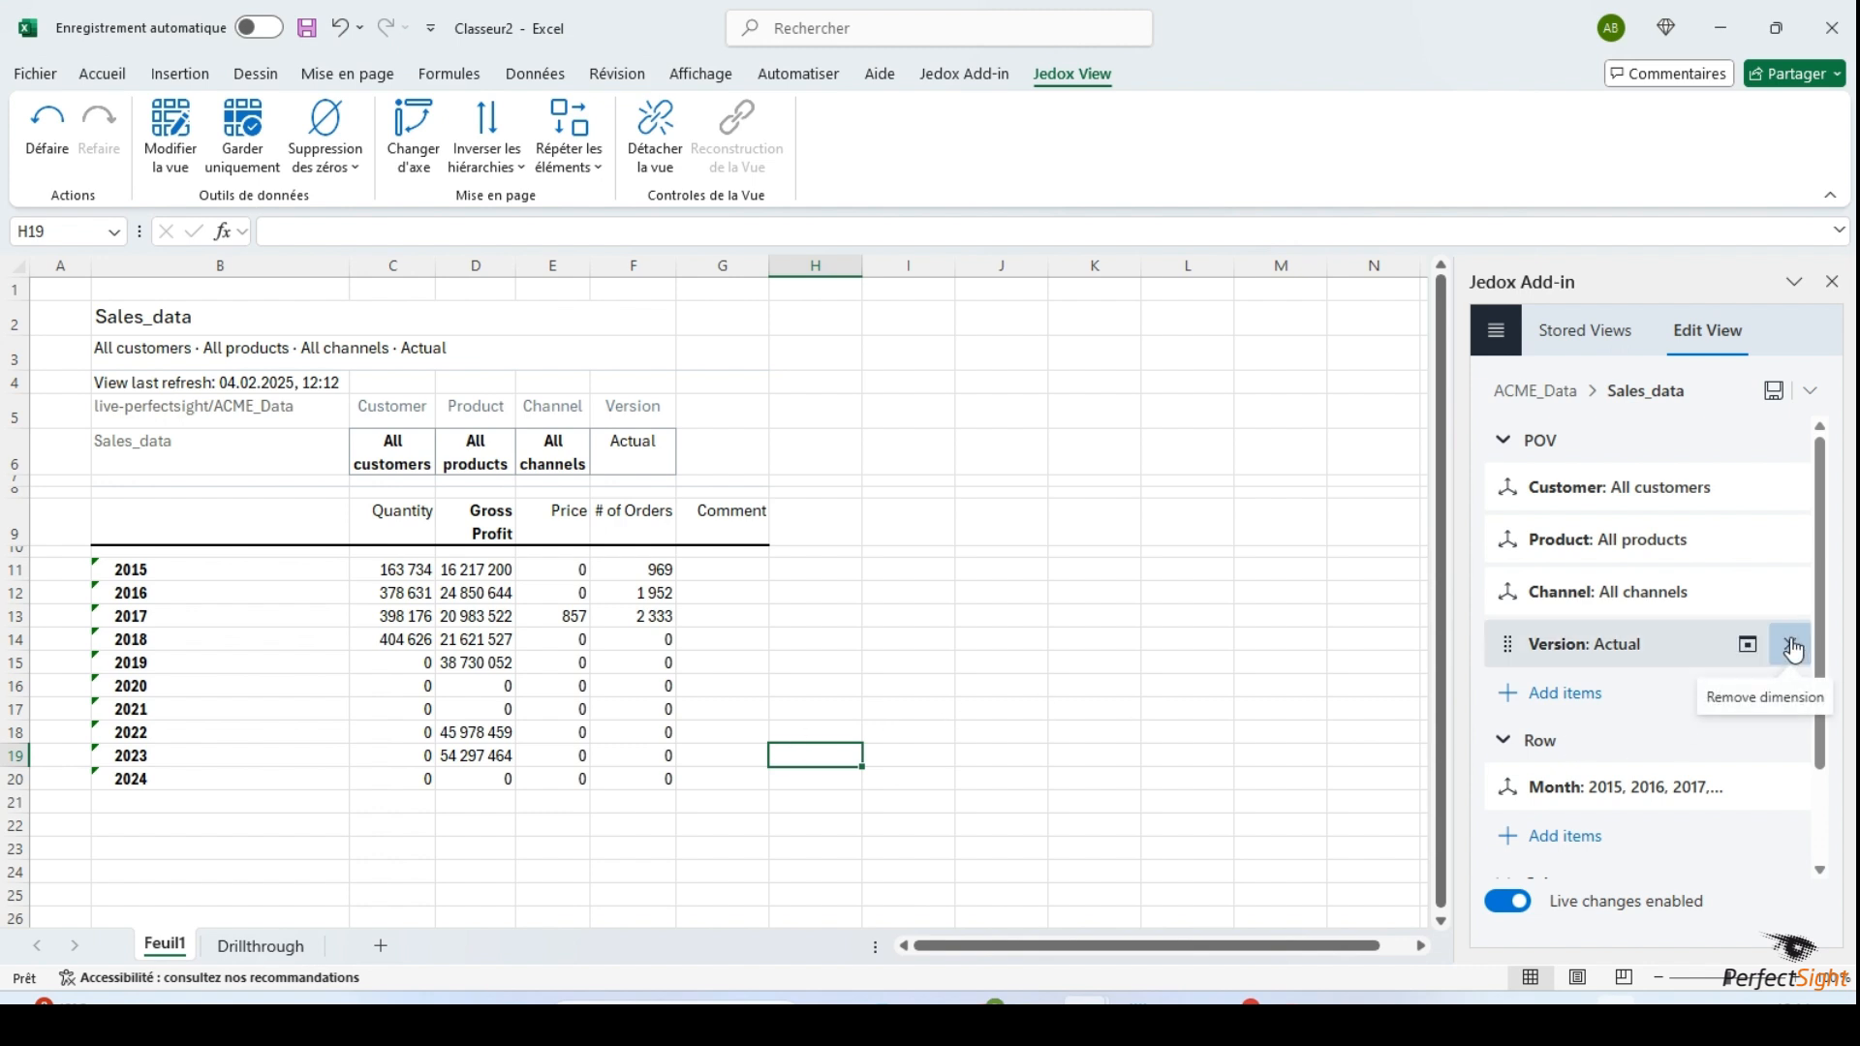
# Remove the Version and Month dimensions from the view, and move Product to the rows and Measure to the POV
pyautogui.click(1784, 658)
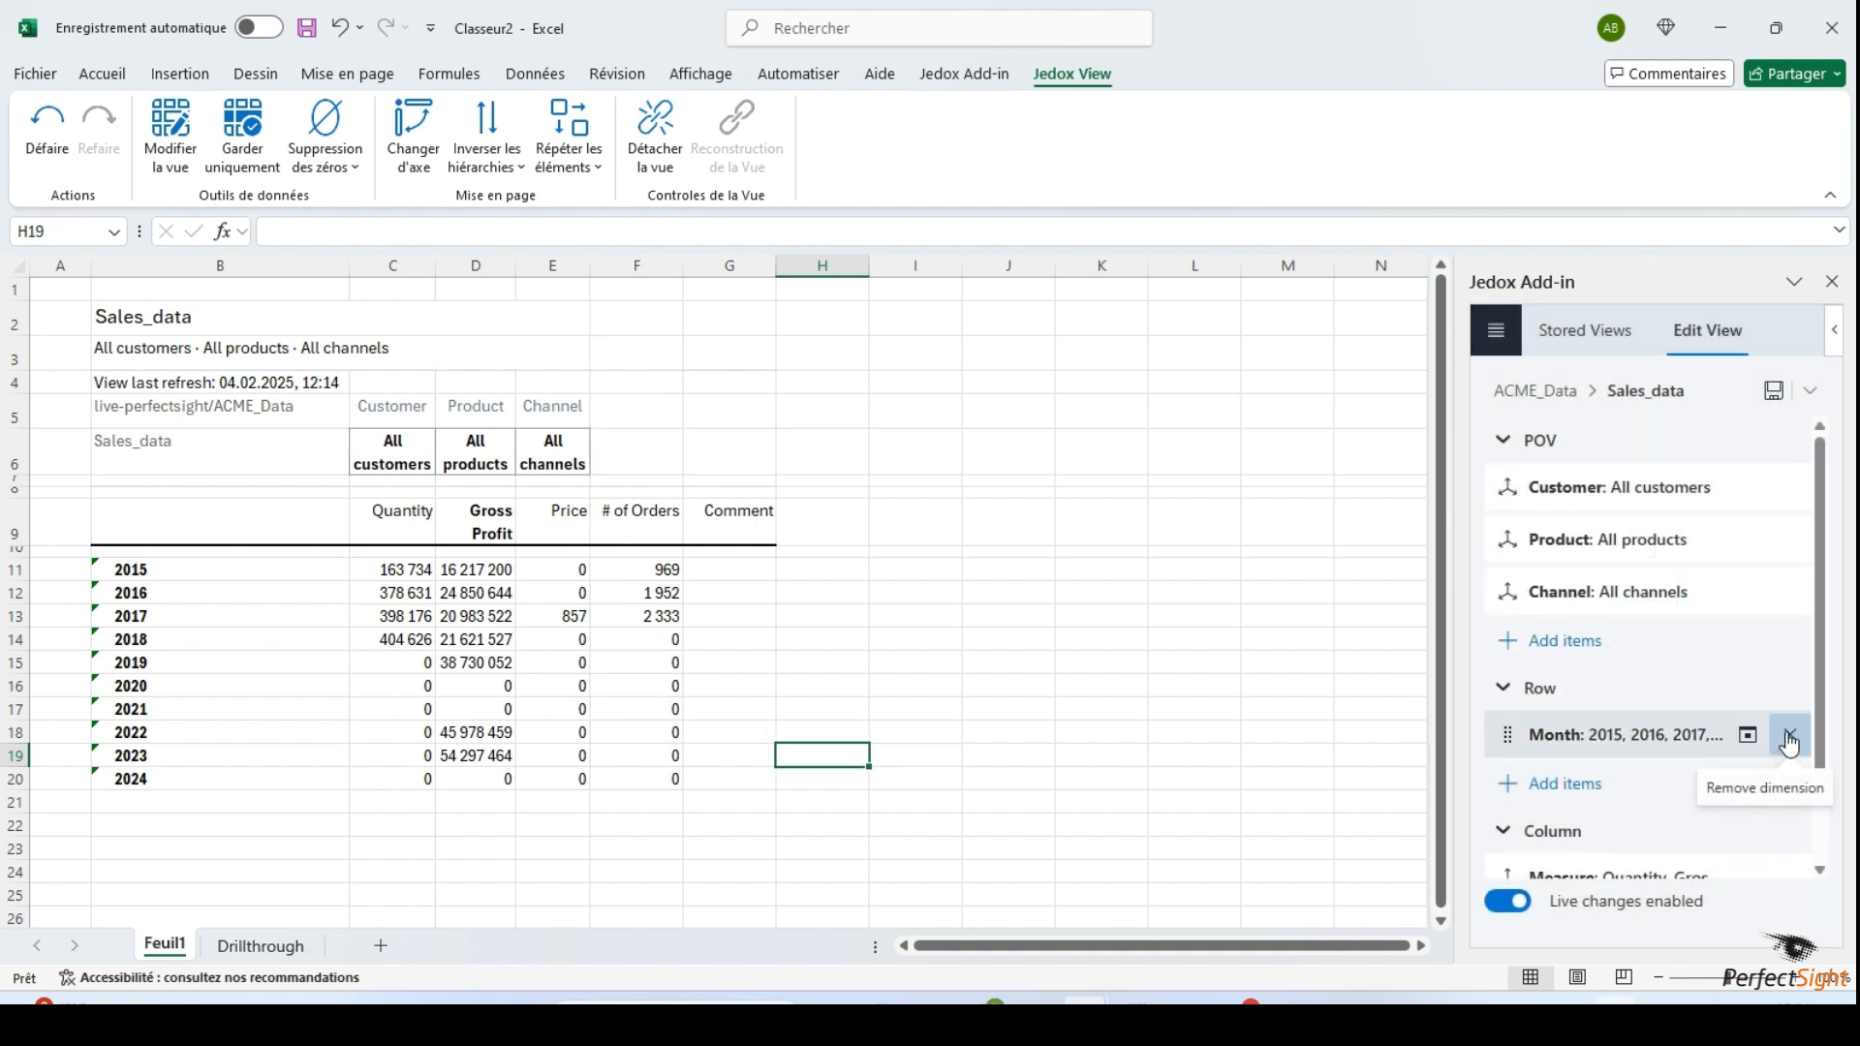
pyautogui.click(1786, 735)
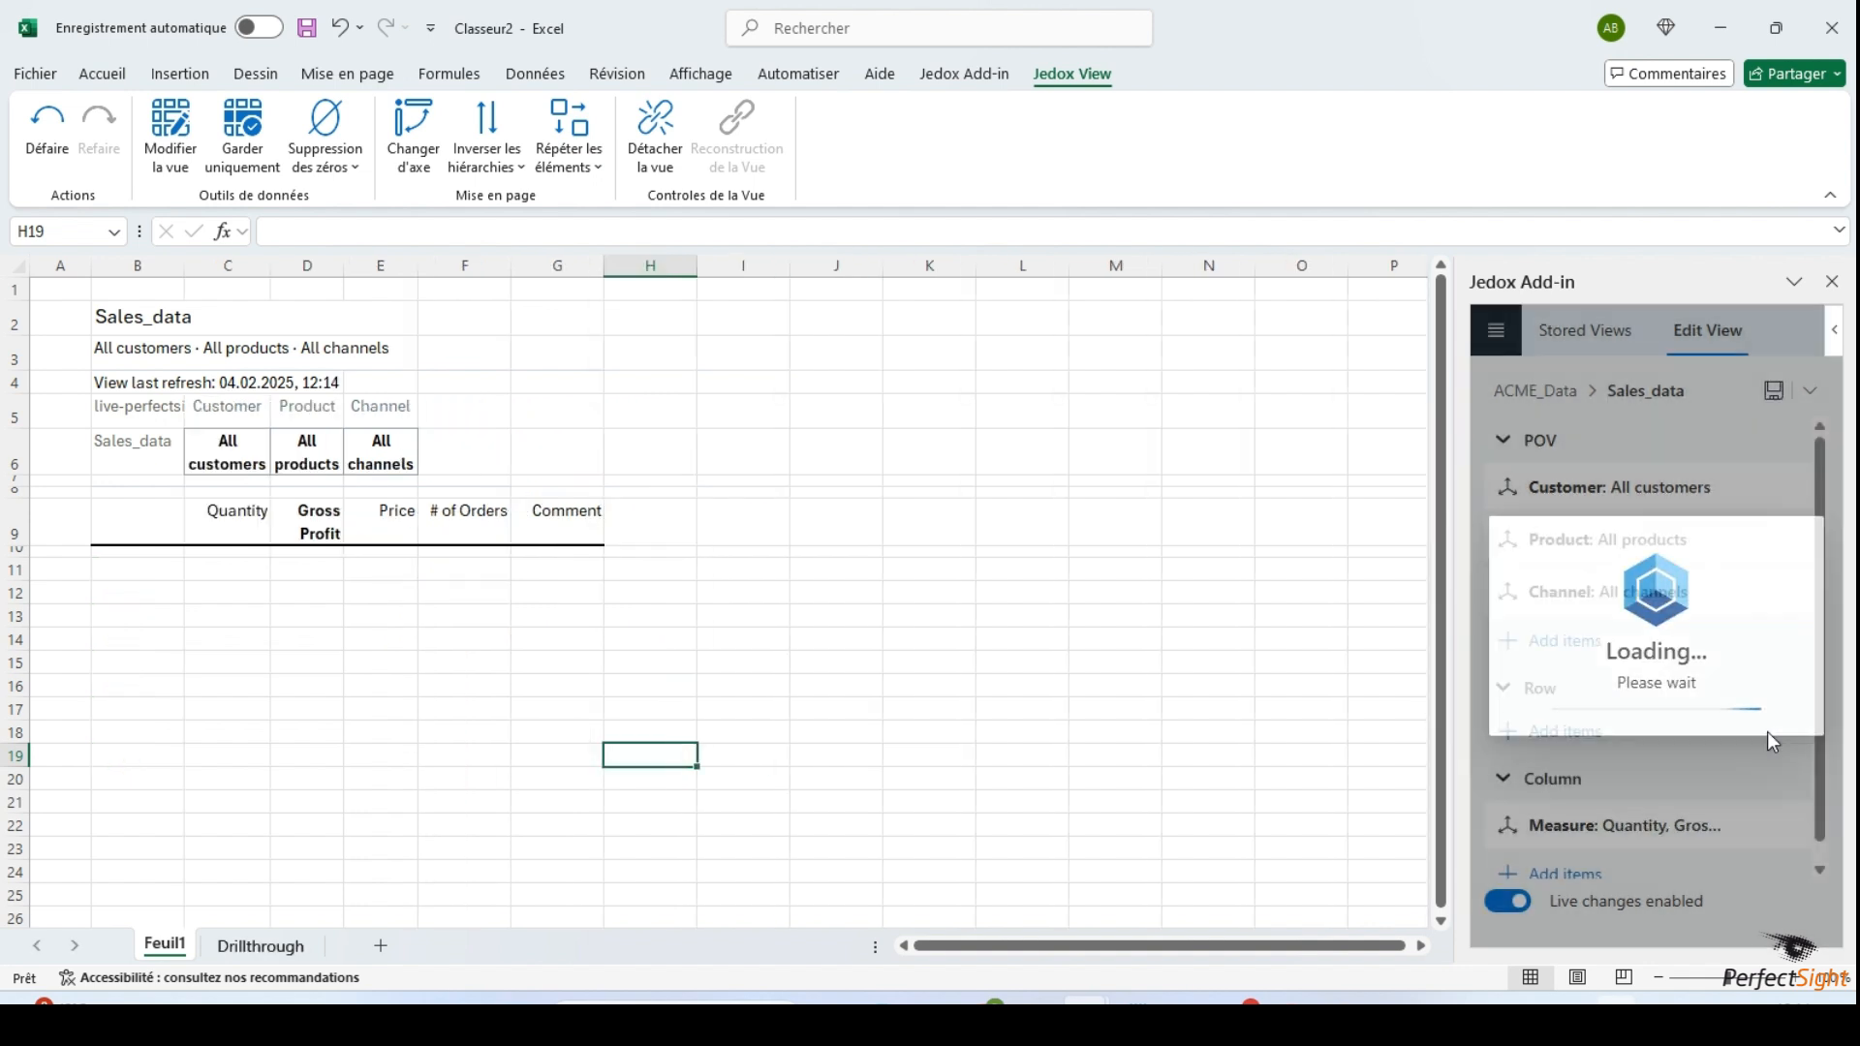
pyautogui.moveTo(1565, 539); pyautogui.dragTo(1619, 776)
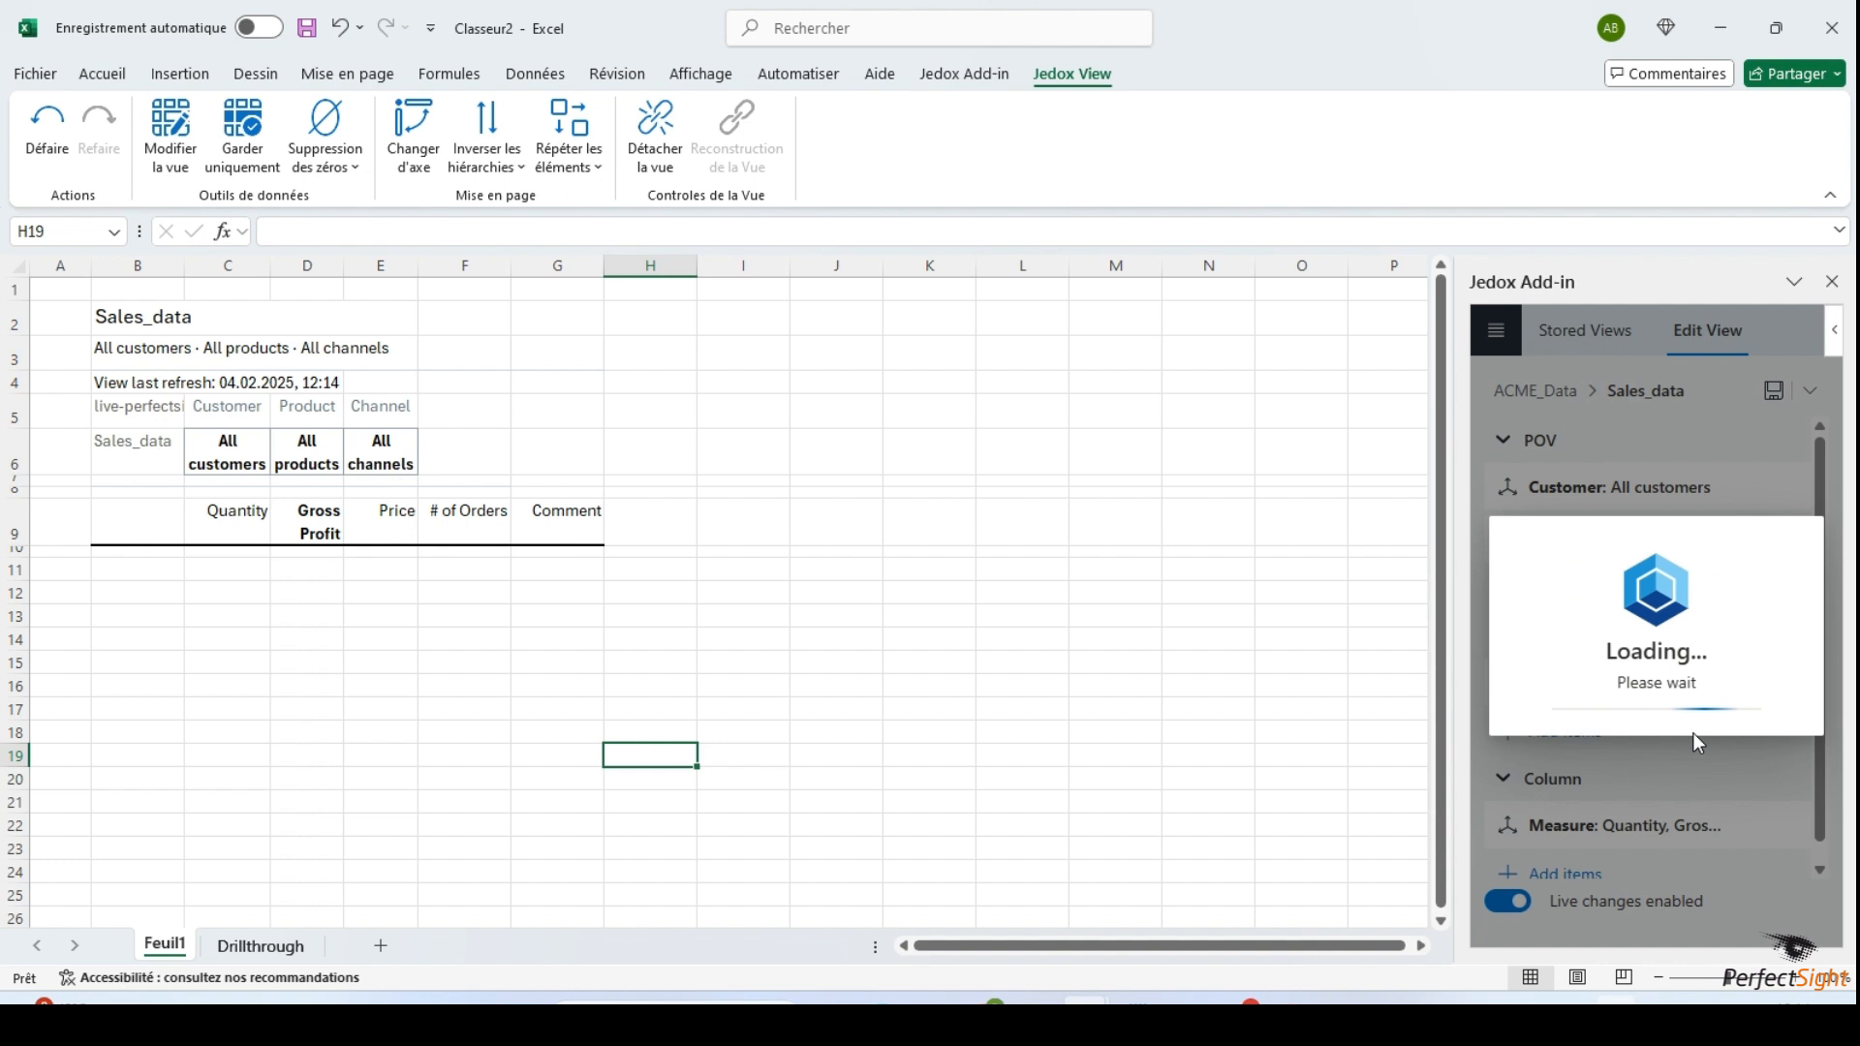
pyautogui.moveTo(1697, 829); pyautogui.dragTo(1651, 535)
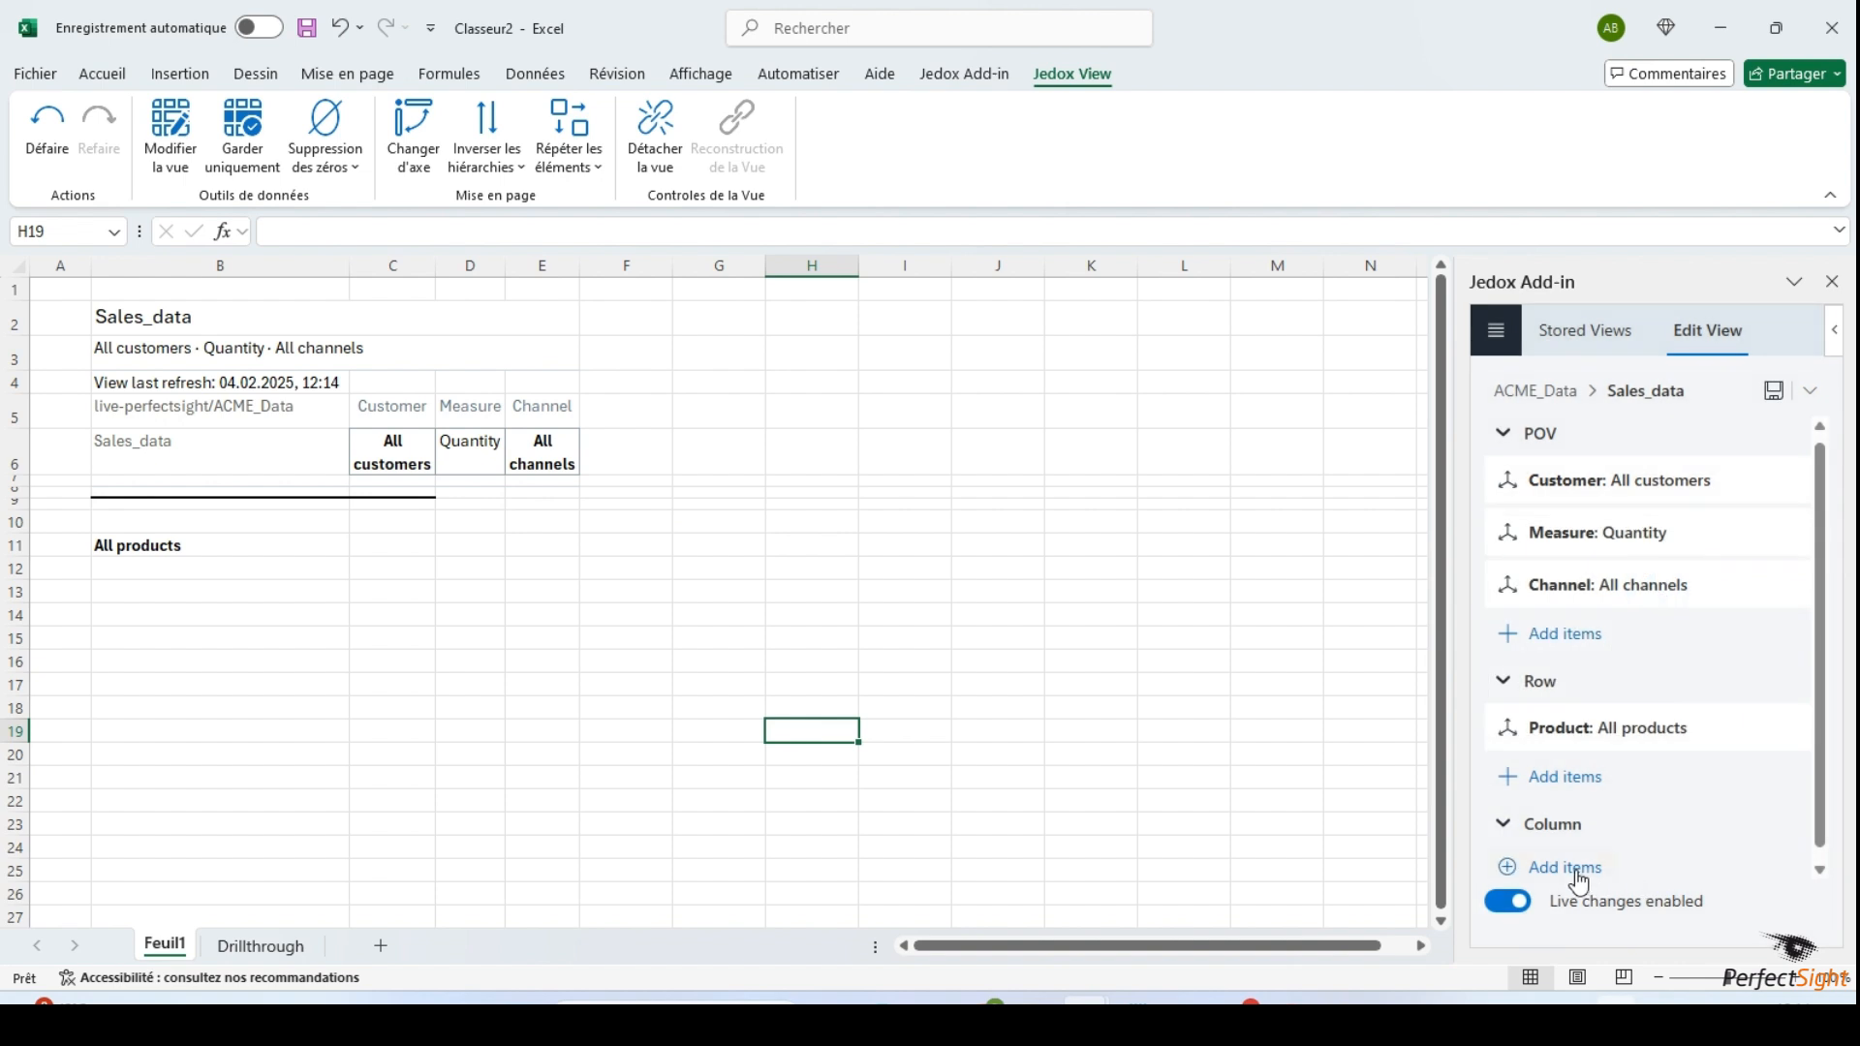
# Add the ActualVsBudget list to the view's columns
pyautogui.click(1578, 871)
pyautogui.click(1590, 746)
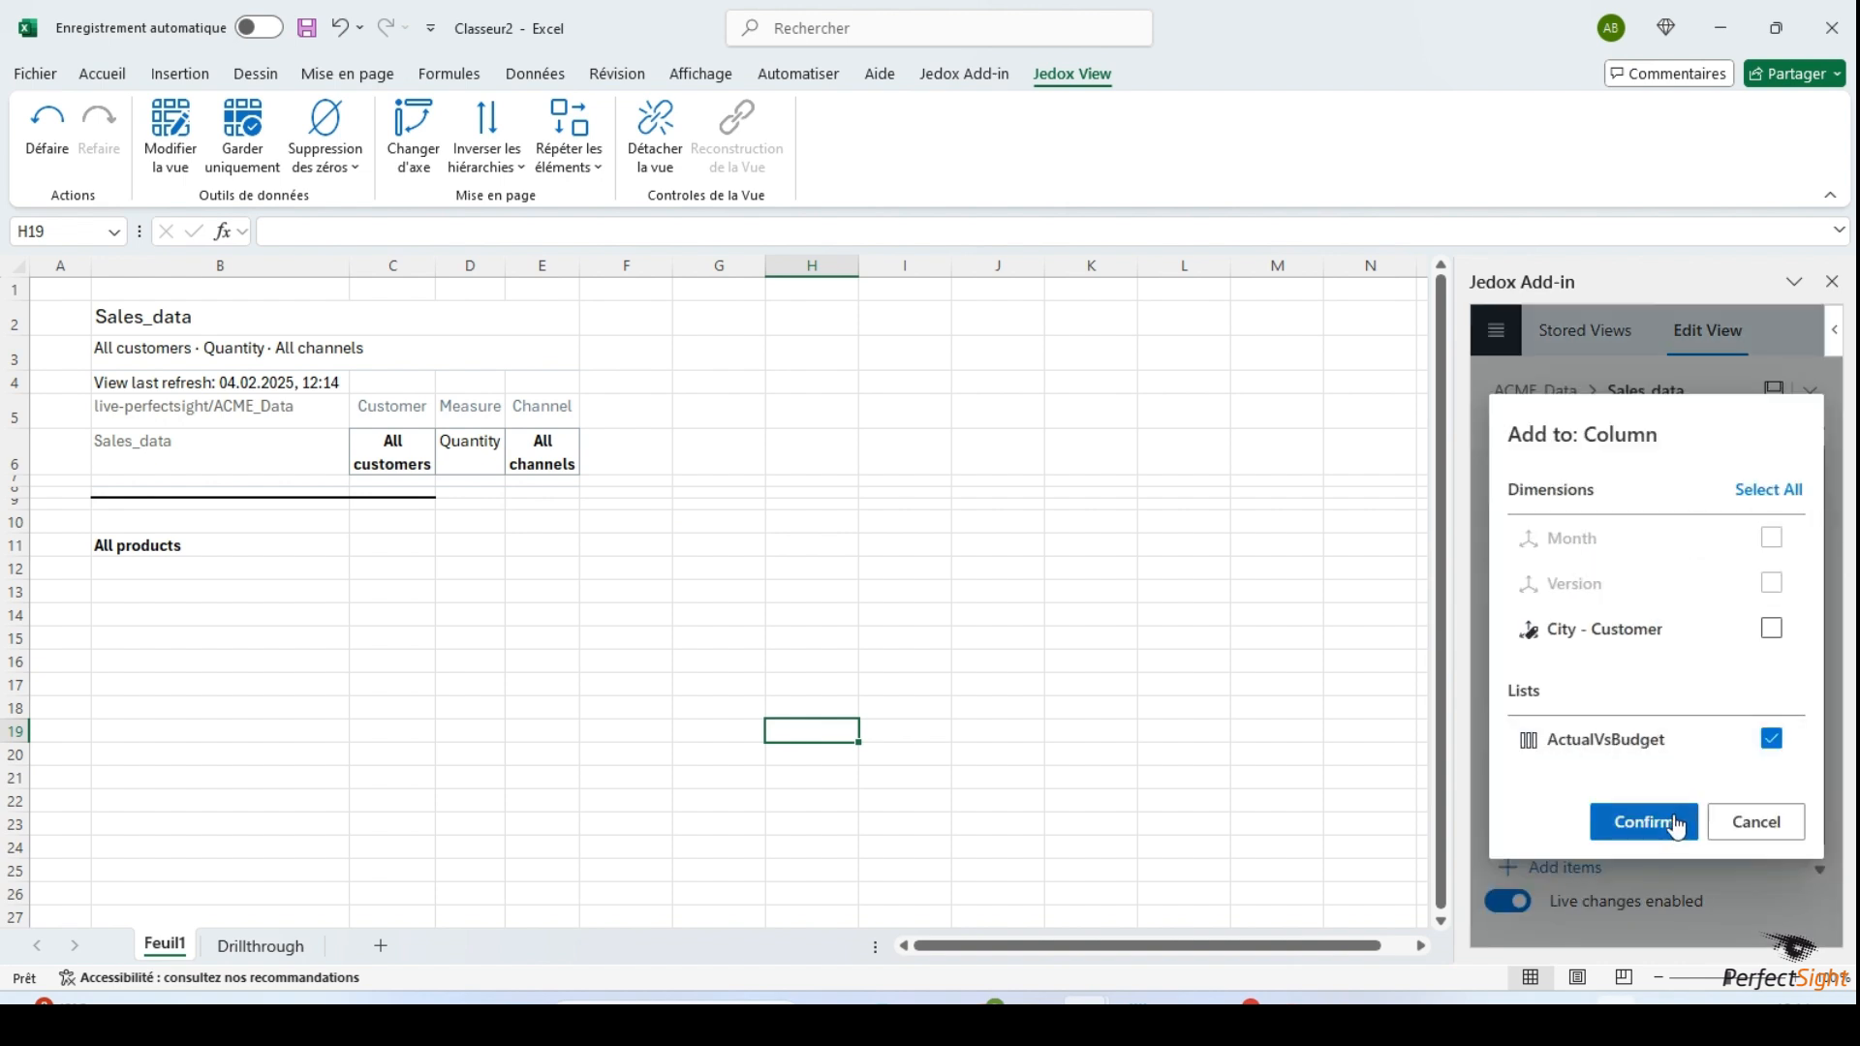
pyautogui.click(1676, 825)
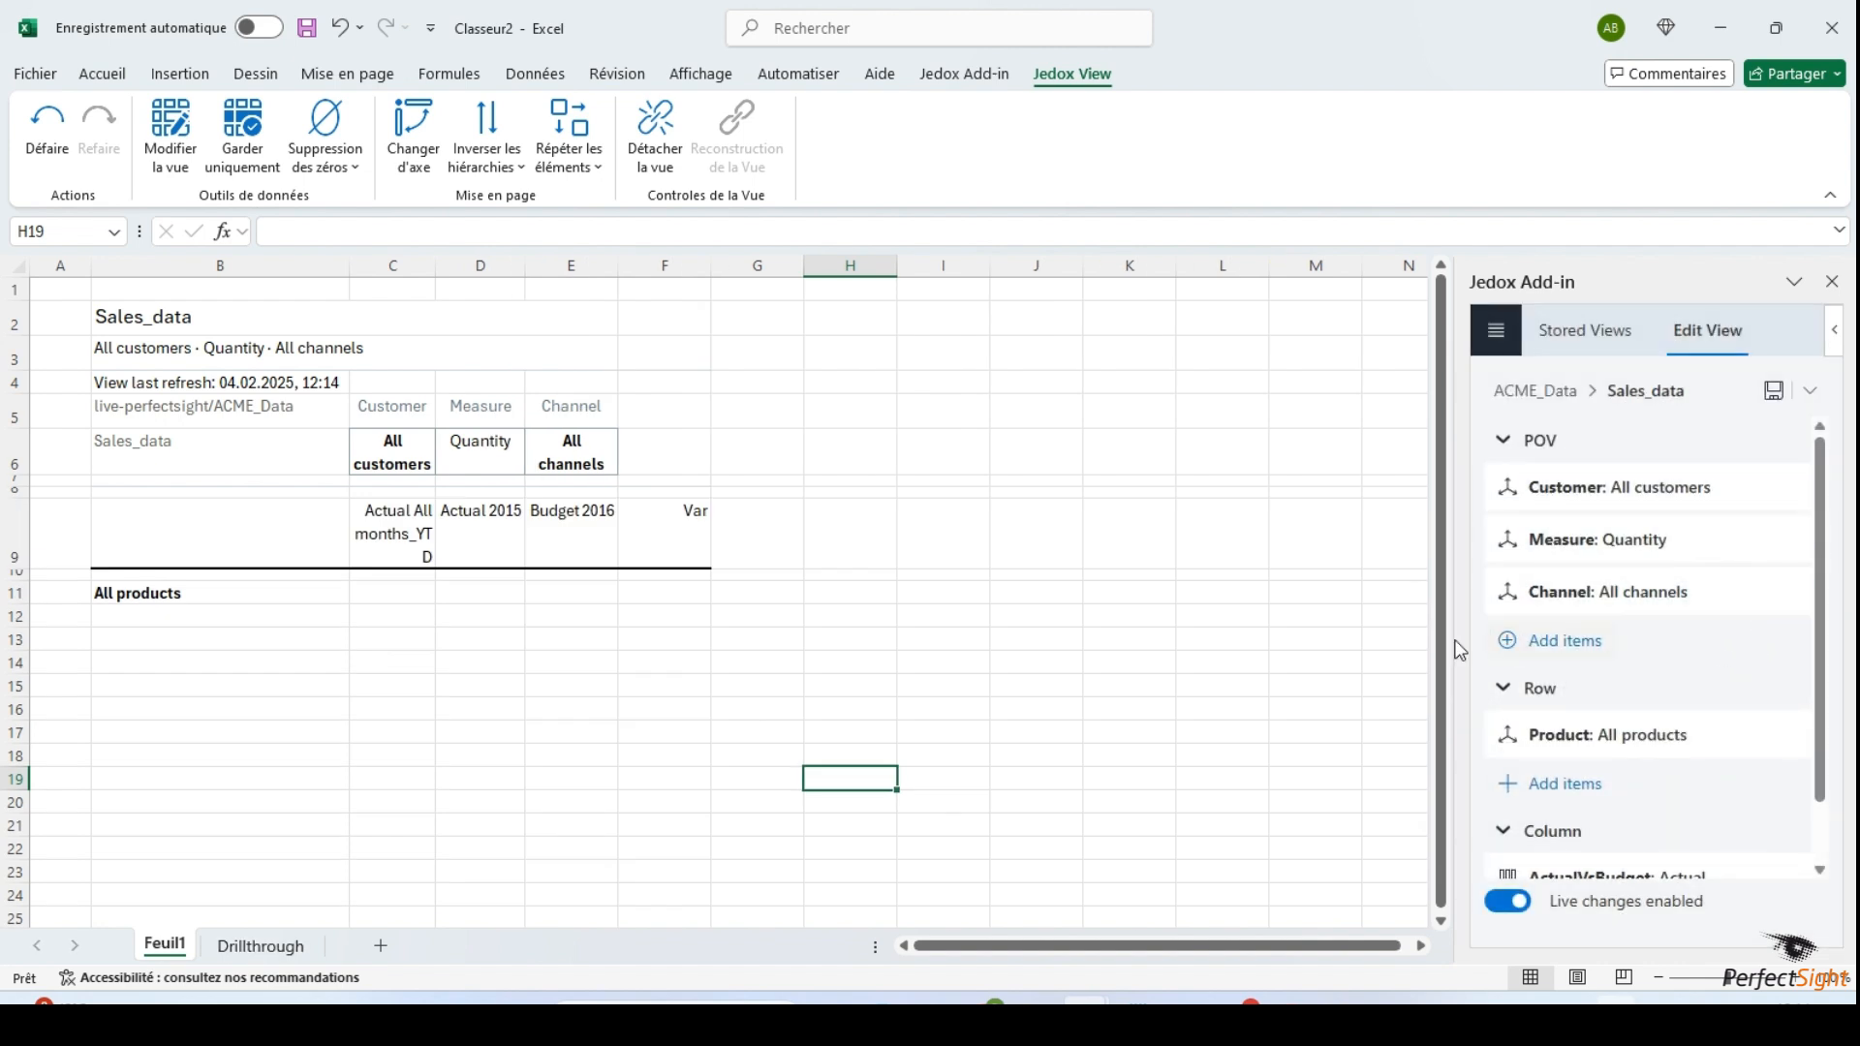
# Add the Month dimension to the POV and set it to 2017
pyautogui.click(1515, 640)
pyautogui.click(1586, 596)
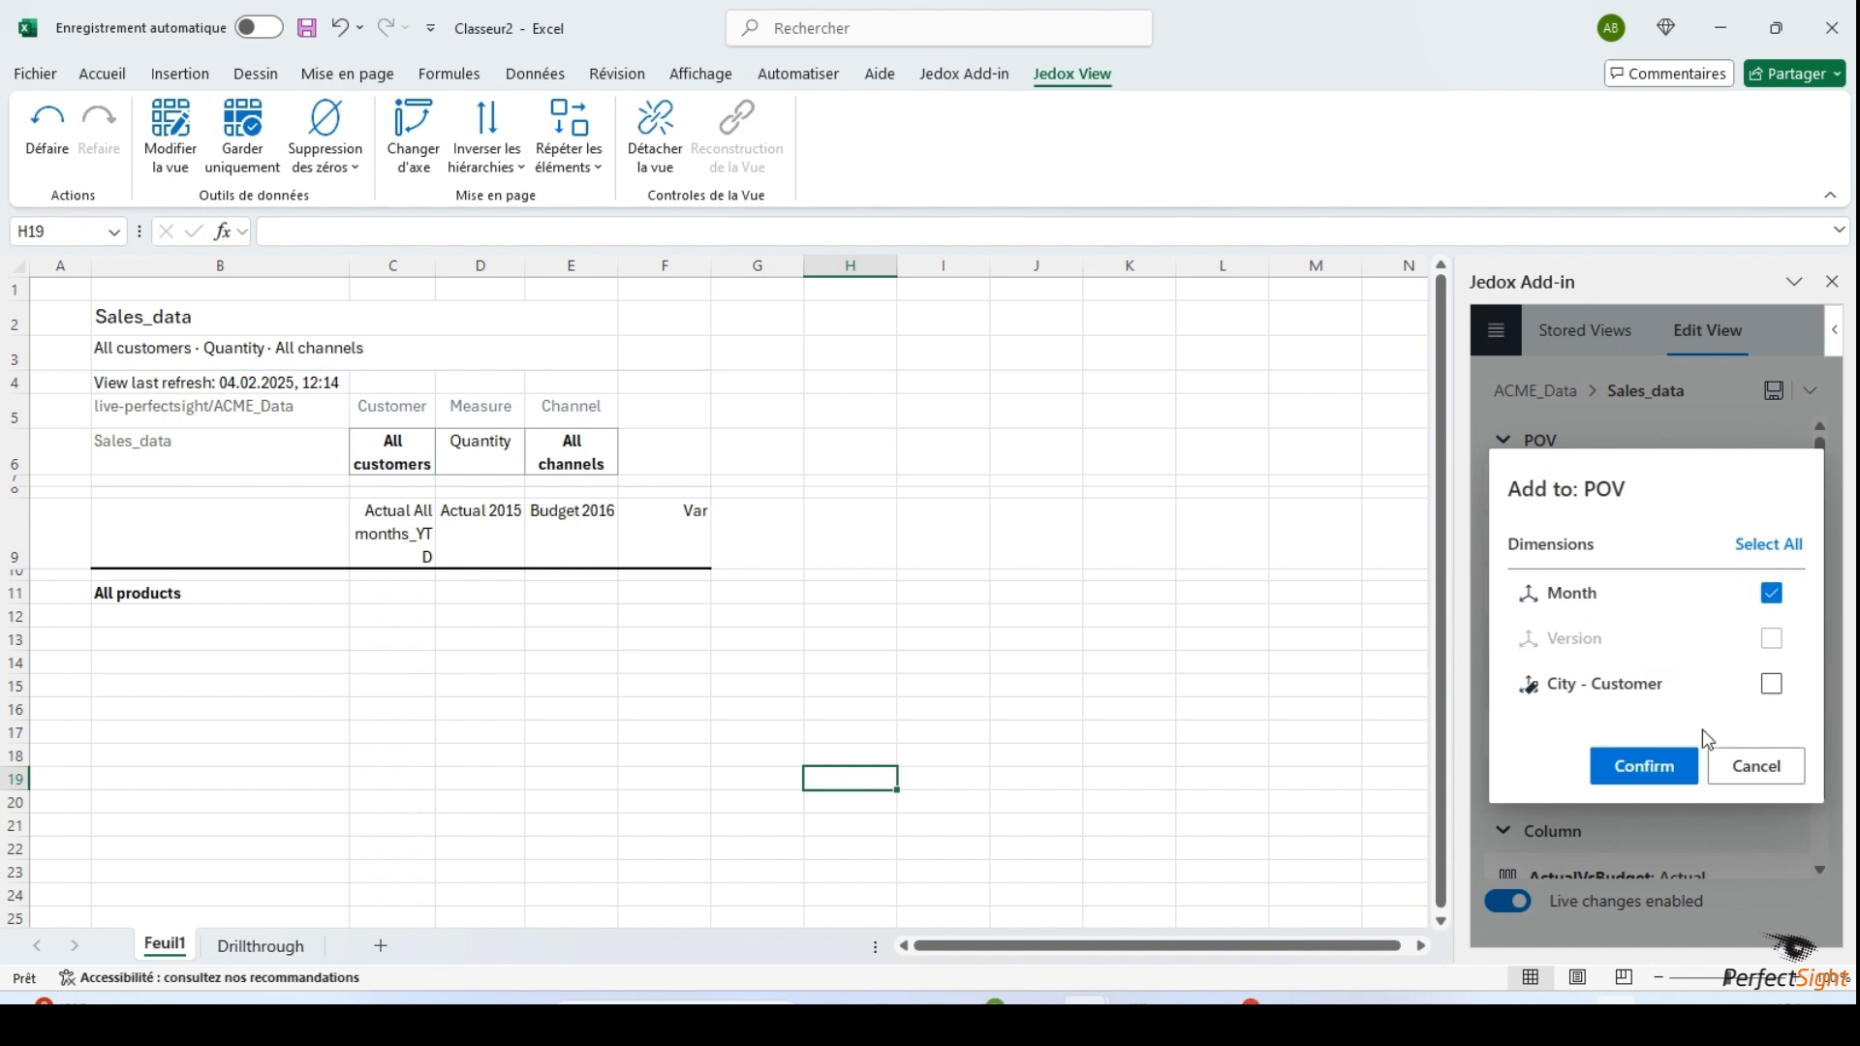
pyautogui.click(1686, 766)
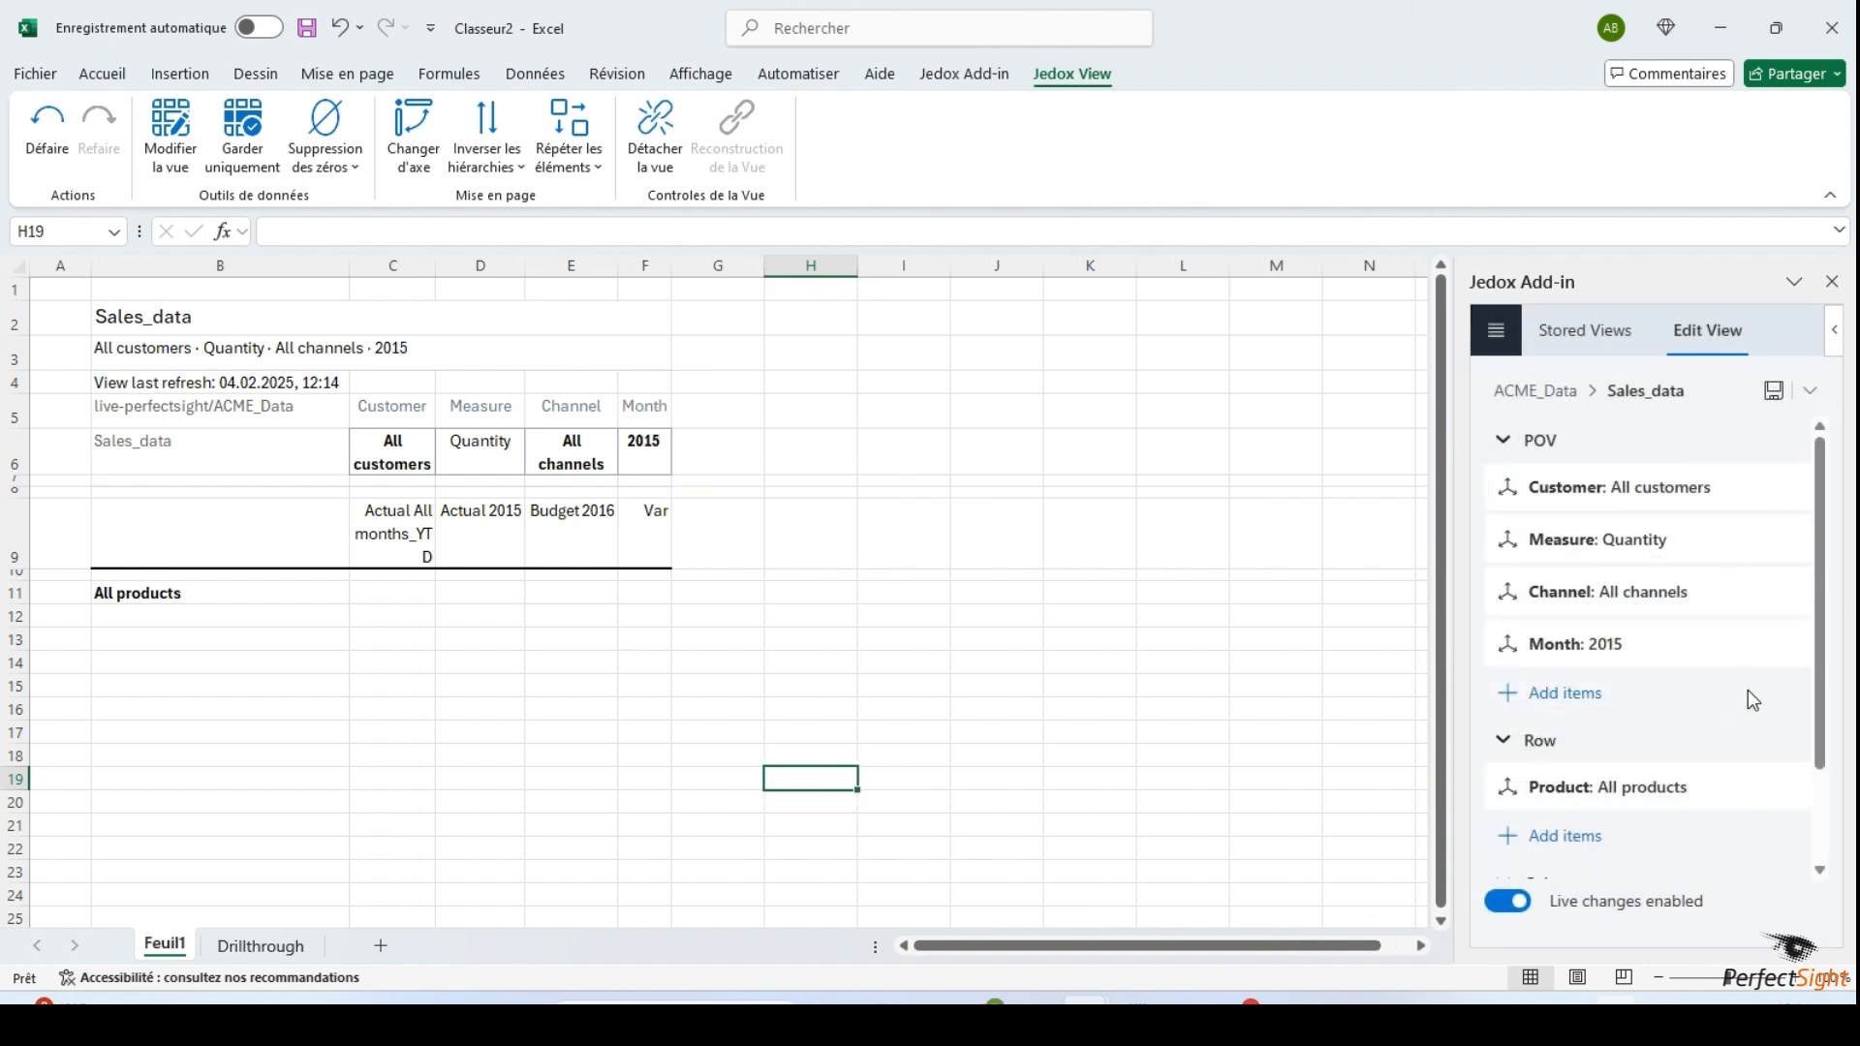
pyautogui.click(1751, 645)
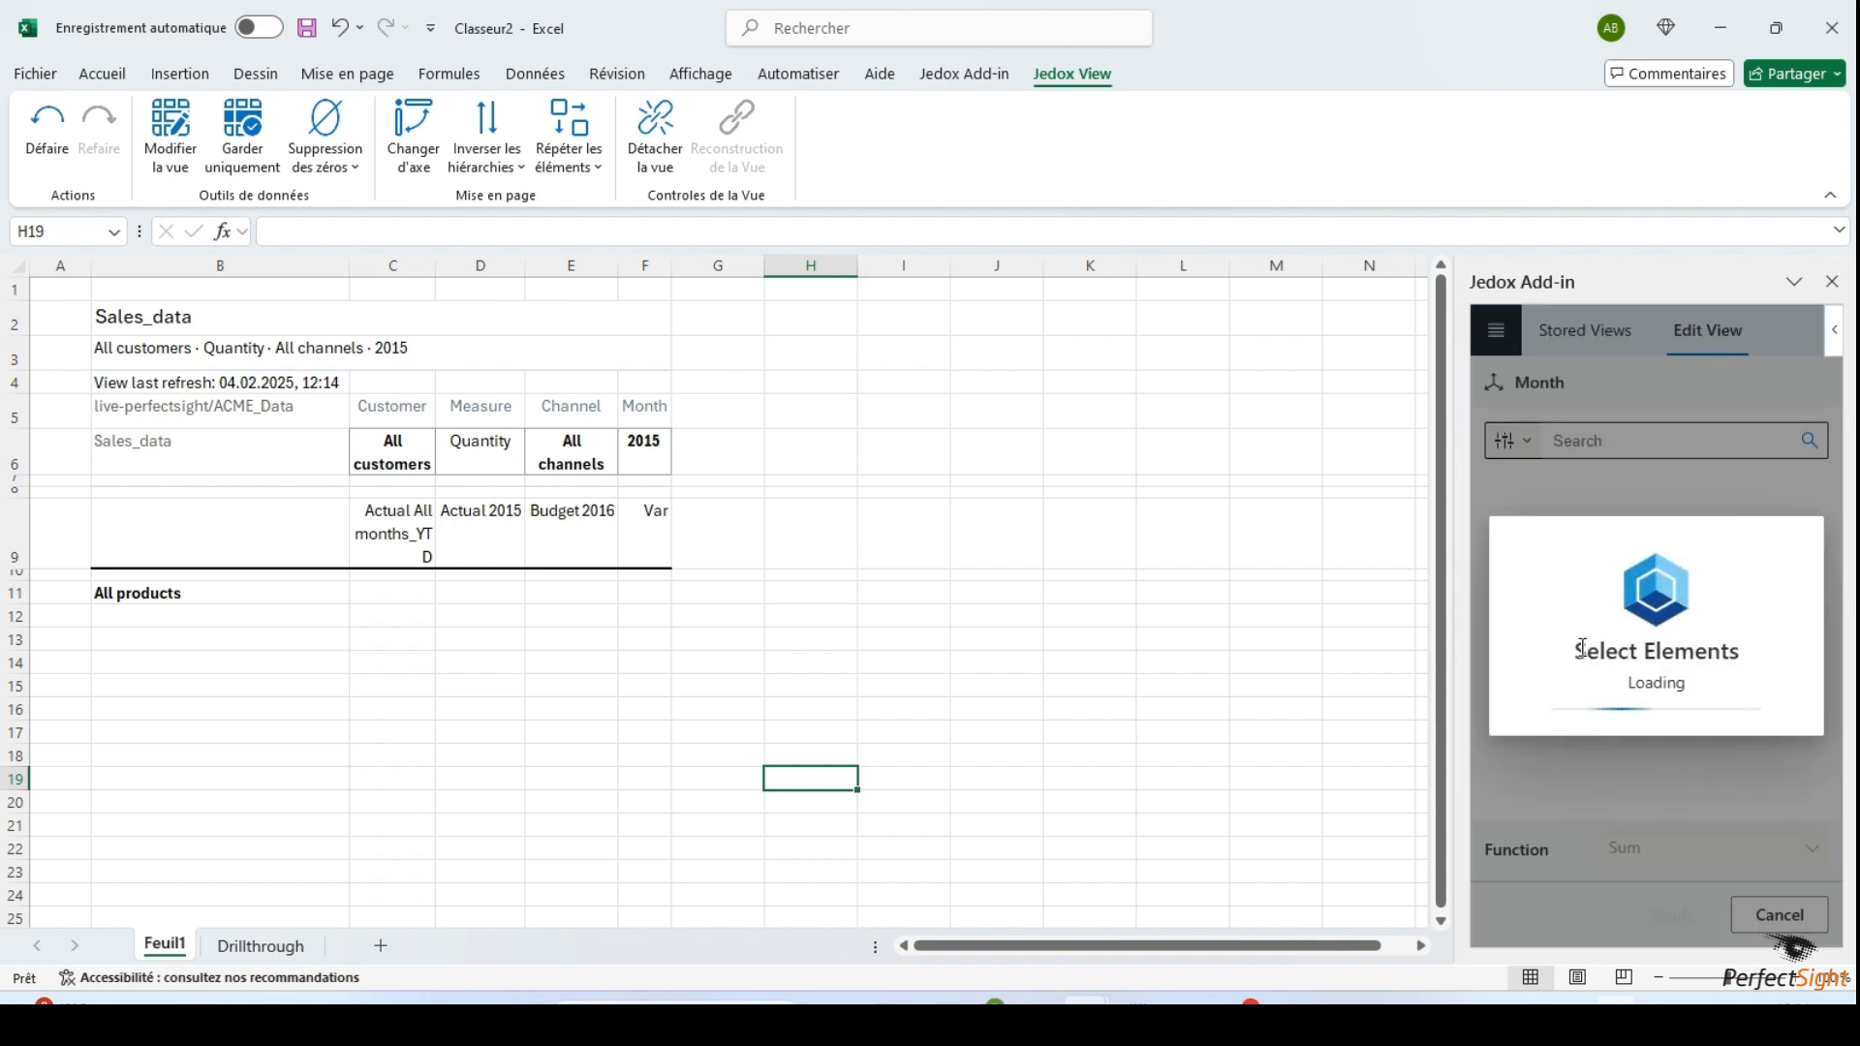
pyautogui.click(1543, 583)
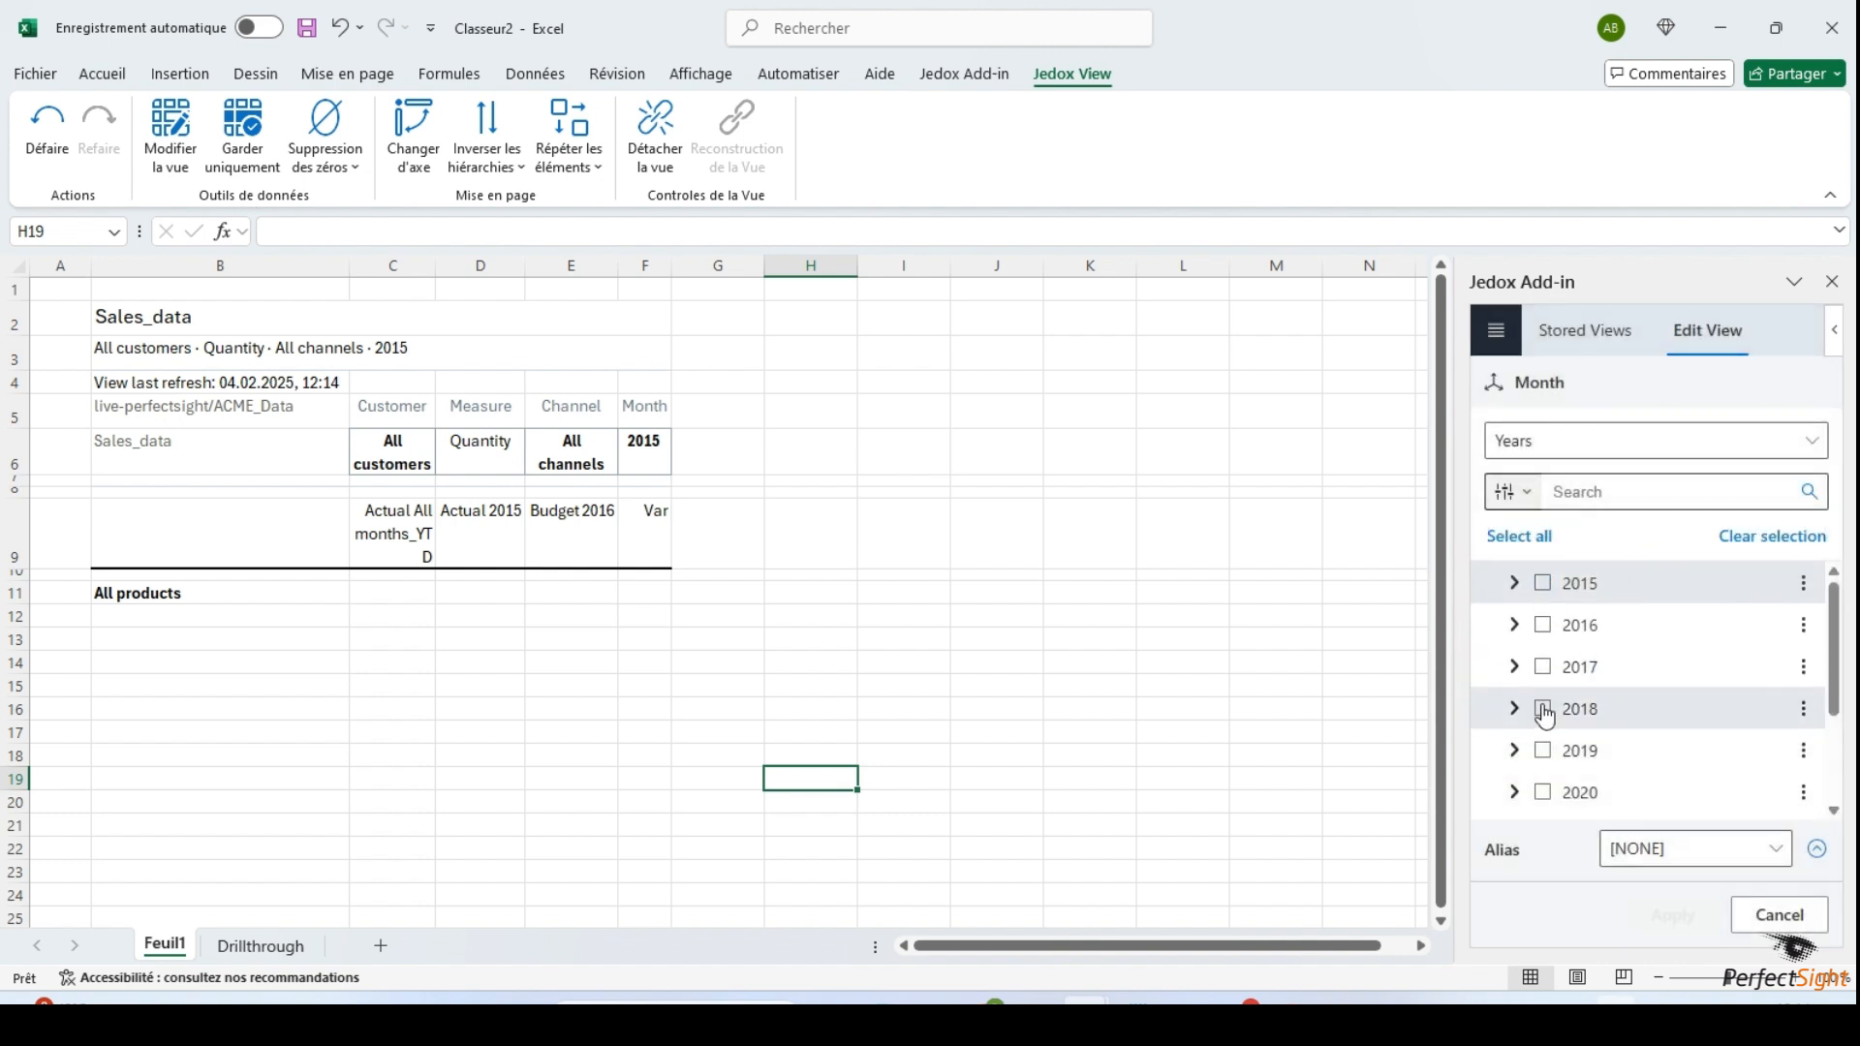
pyautogui.click(1543, 666)
pyautogui.click(1671, 915)
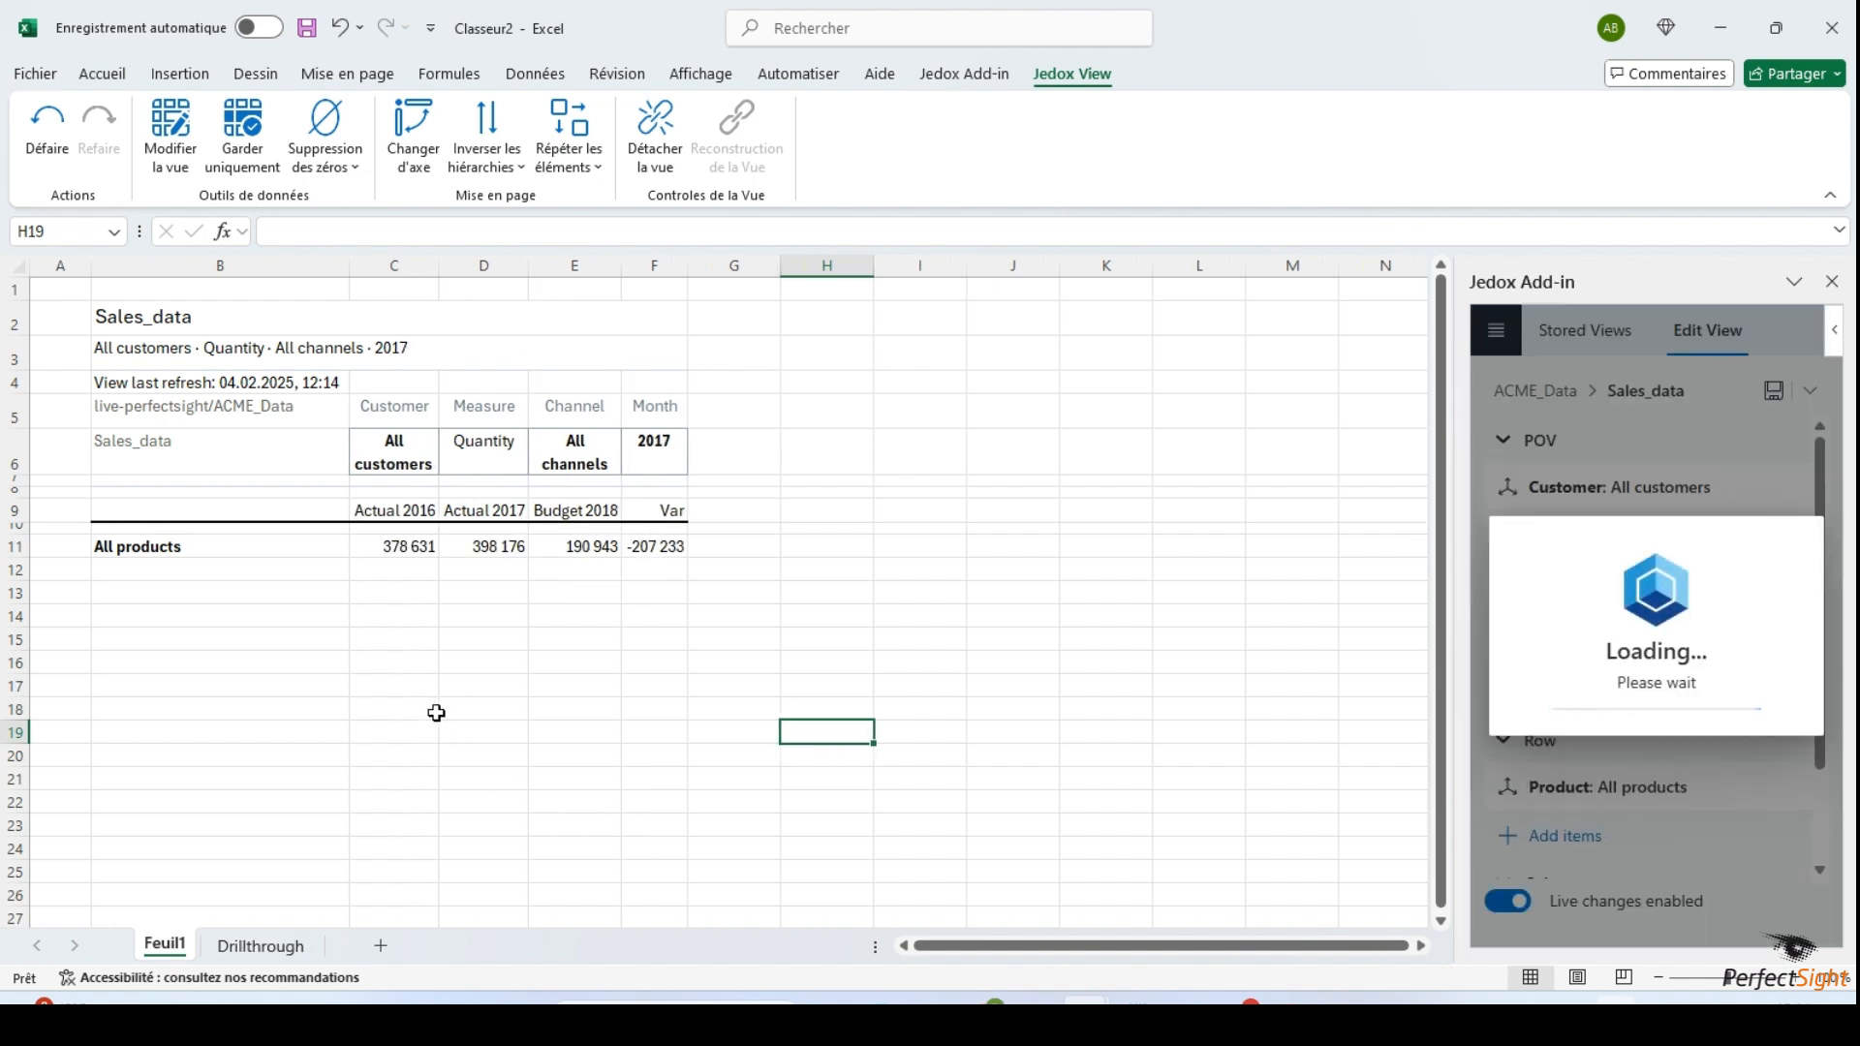
# Show the add-in settings and expand the All products and Bikes rows in the Sales_data view
pyautogui.doubleClick(213, 553)
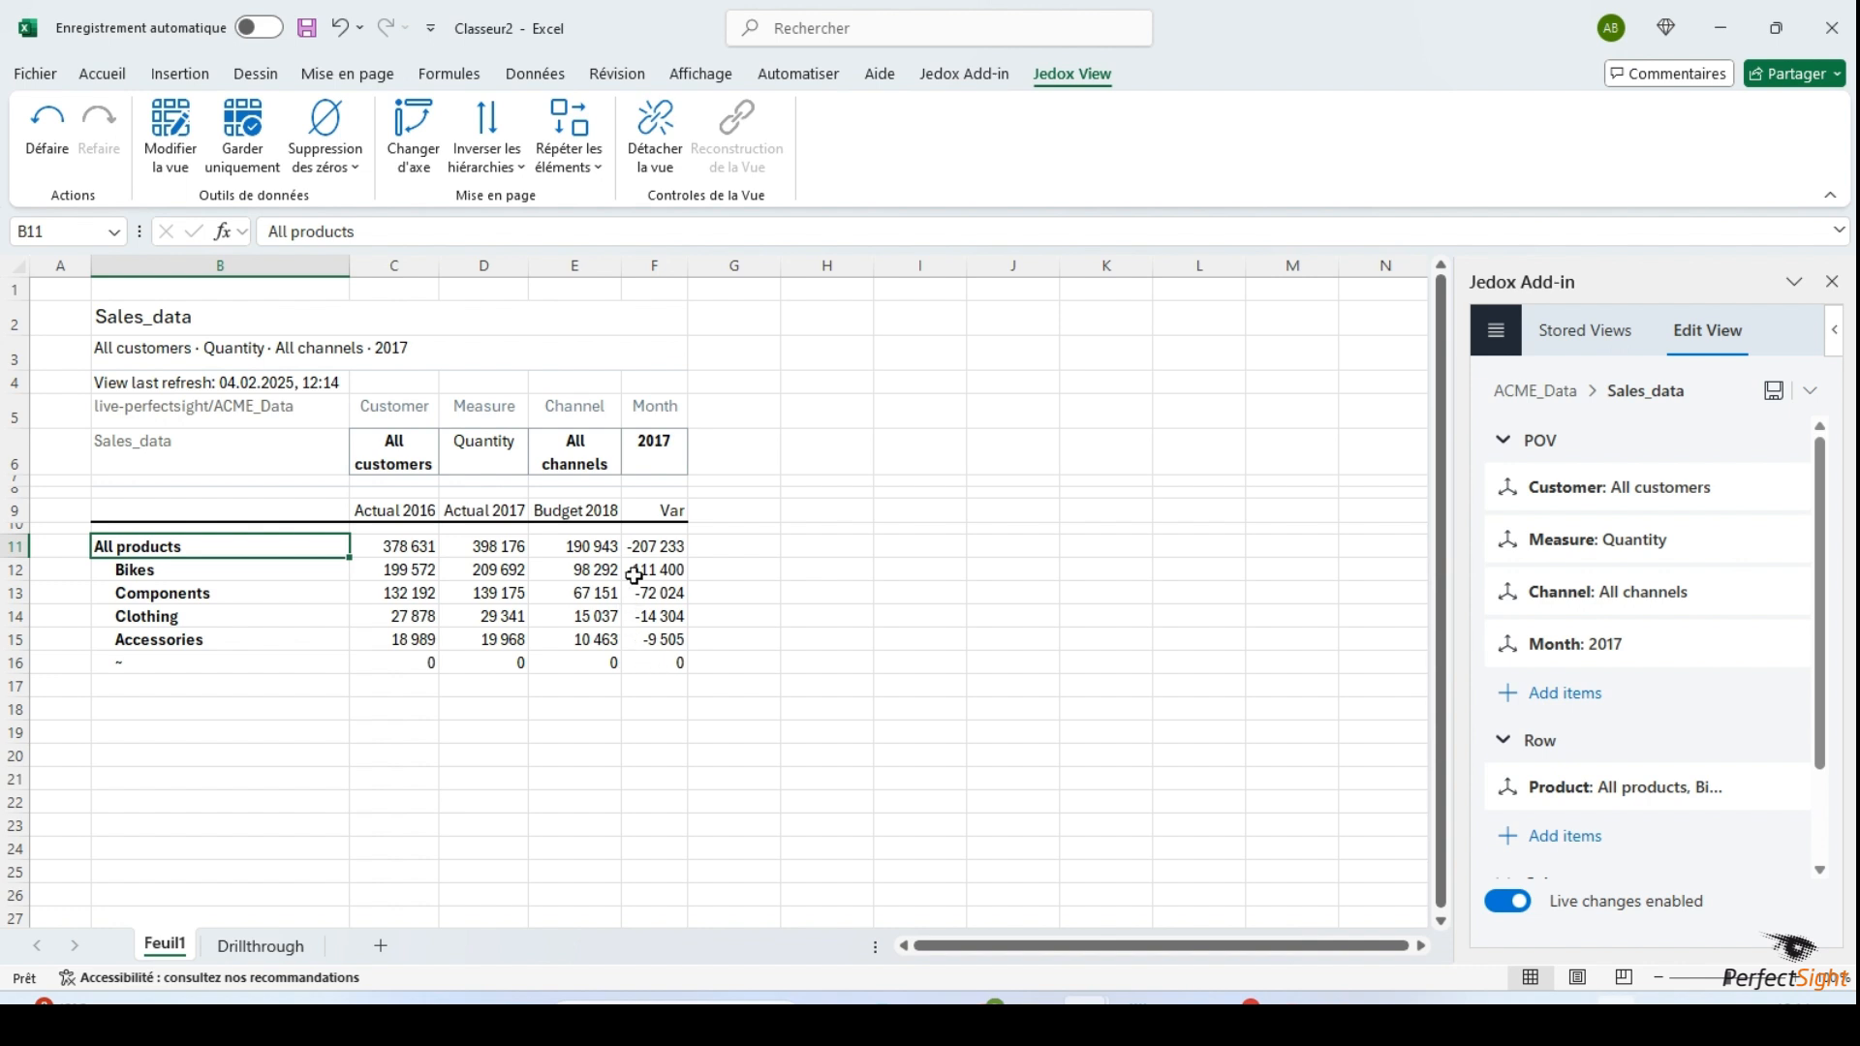
pyautogui.click(823, 663)
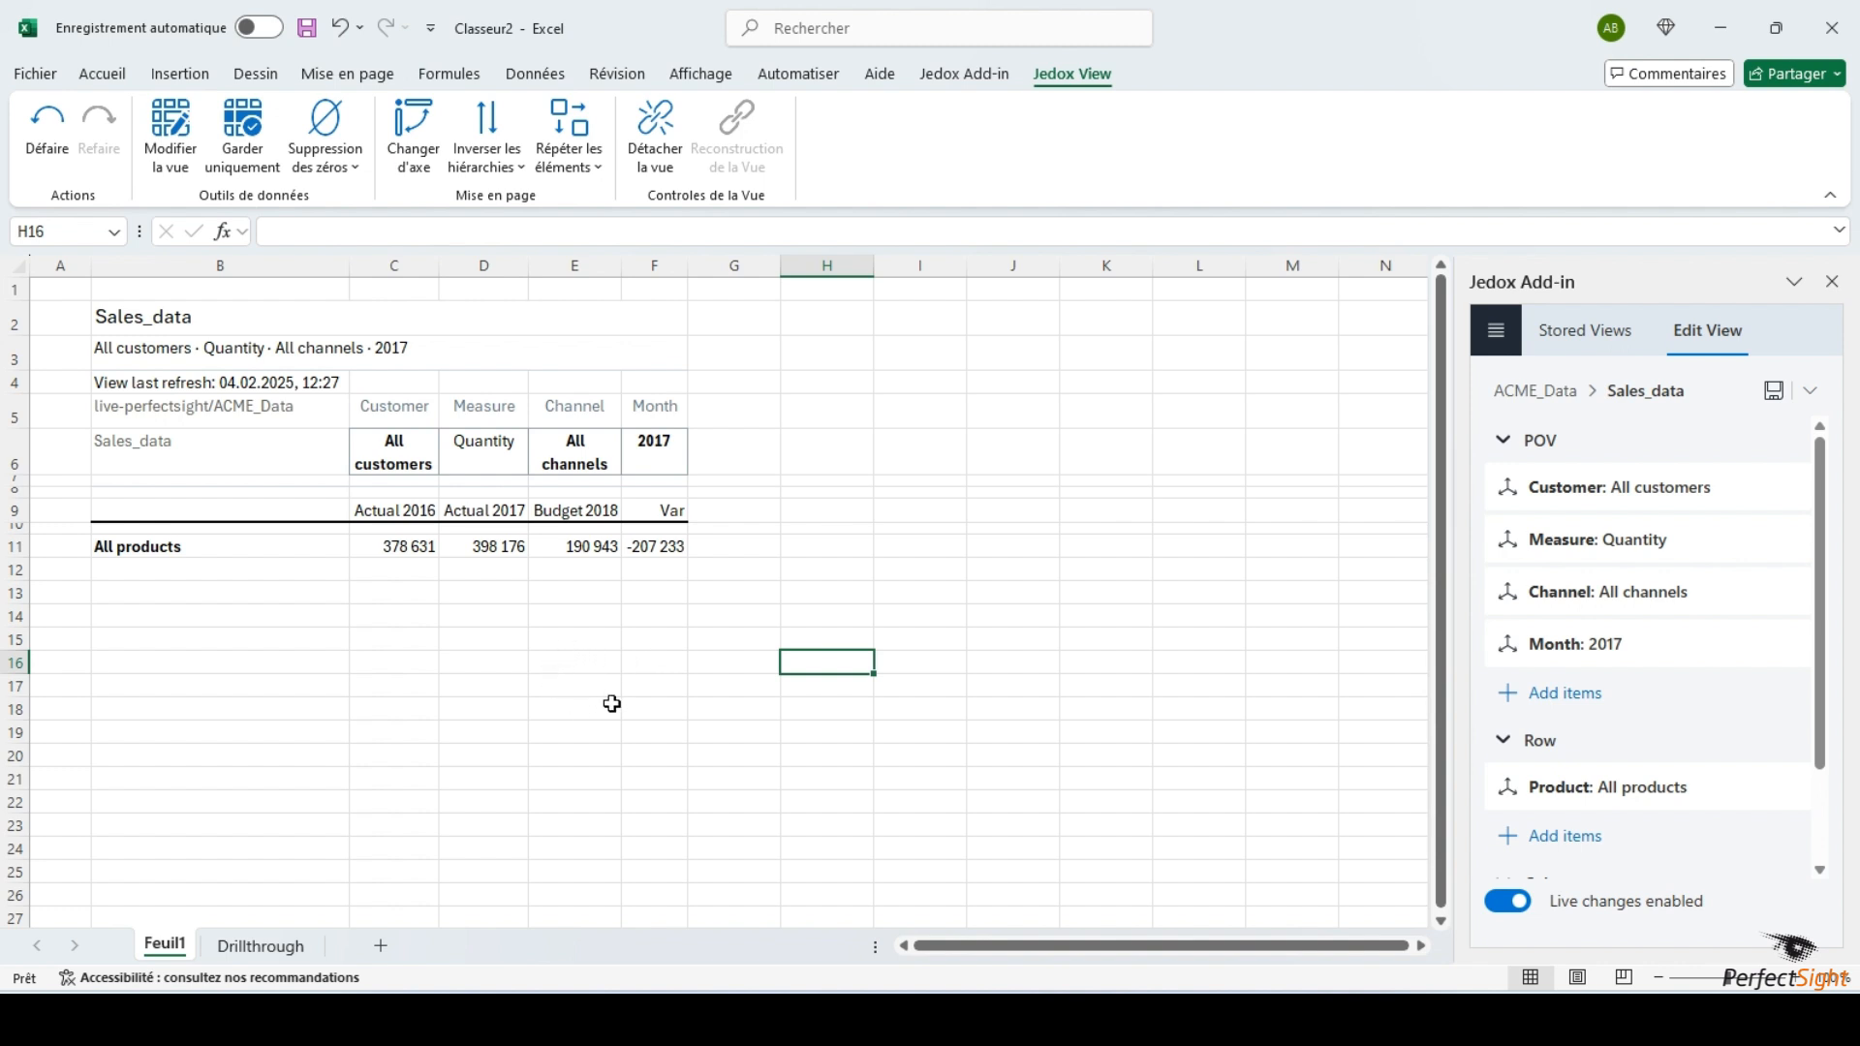
pyautogui.click(1496, 331)
pyautogui.click(1541, 534)
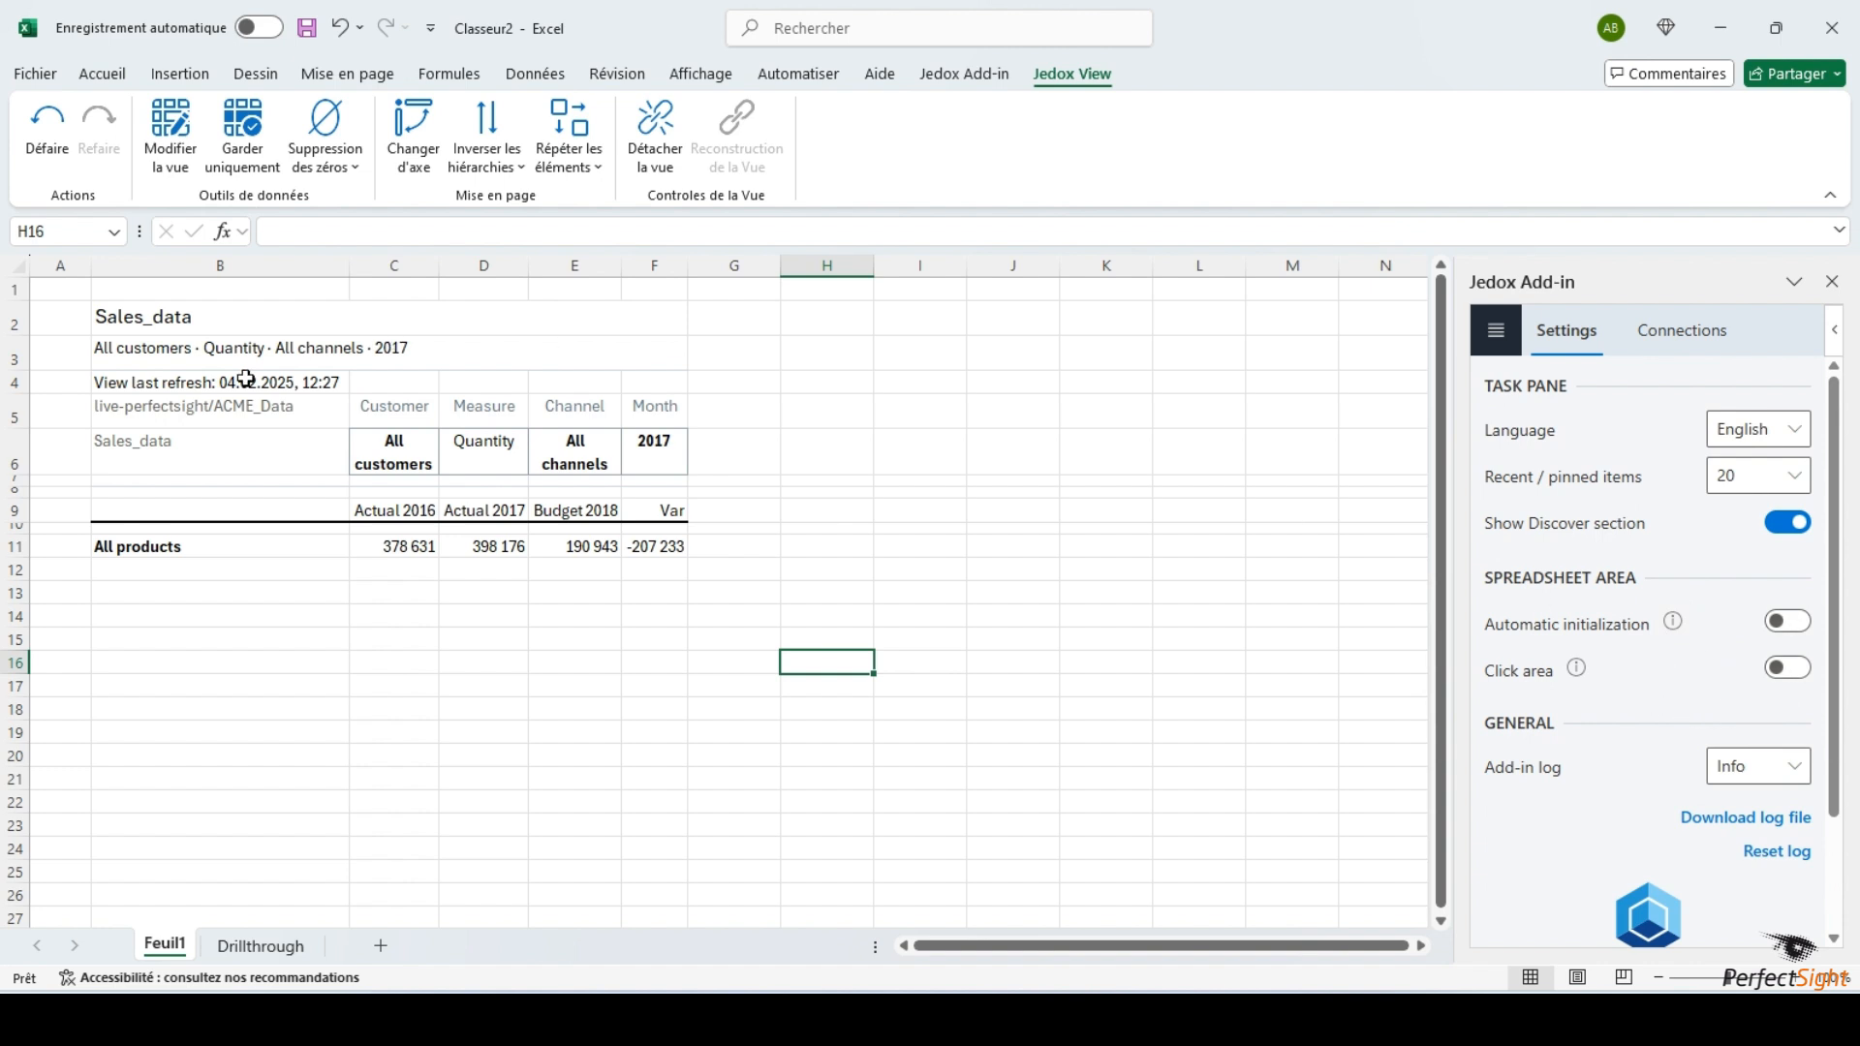
pyautogui.doubleClick(163, 551)
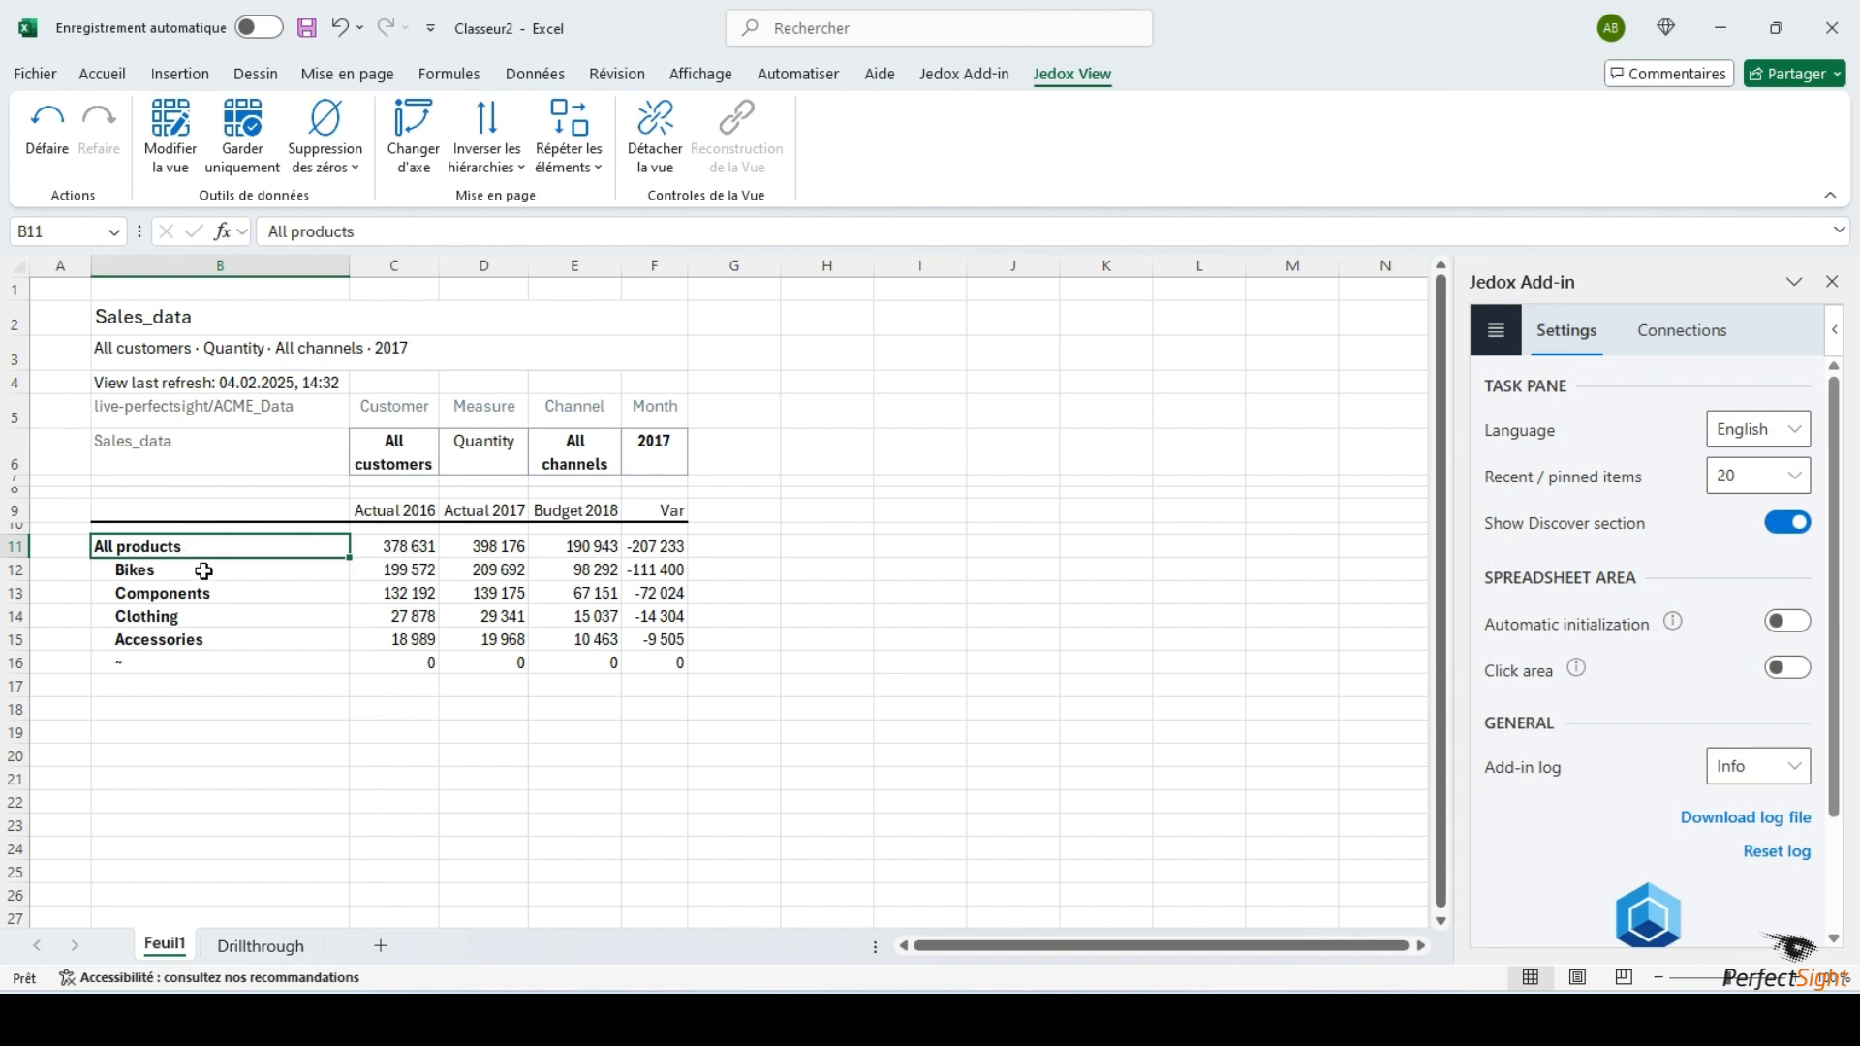
pyautogui.doubleClick(205, 570)
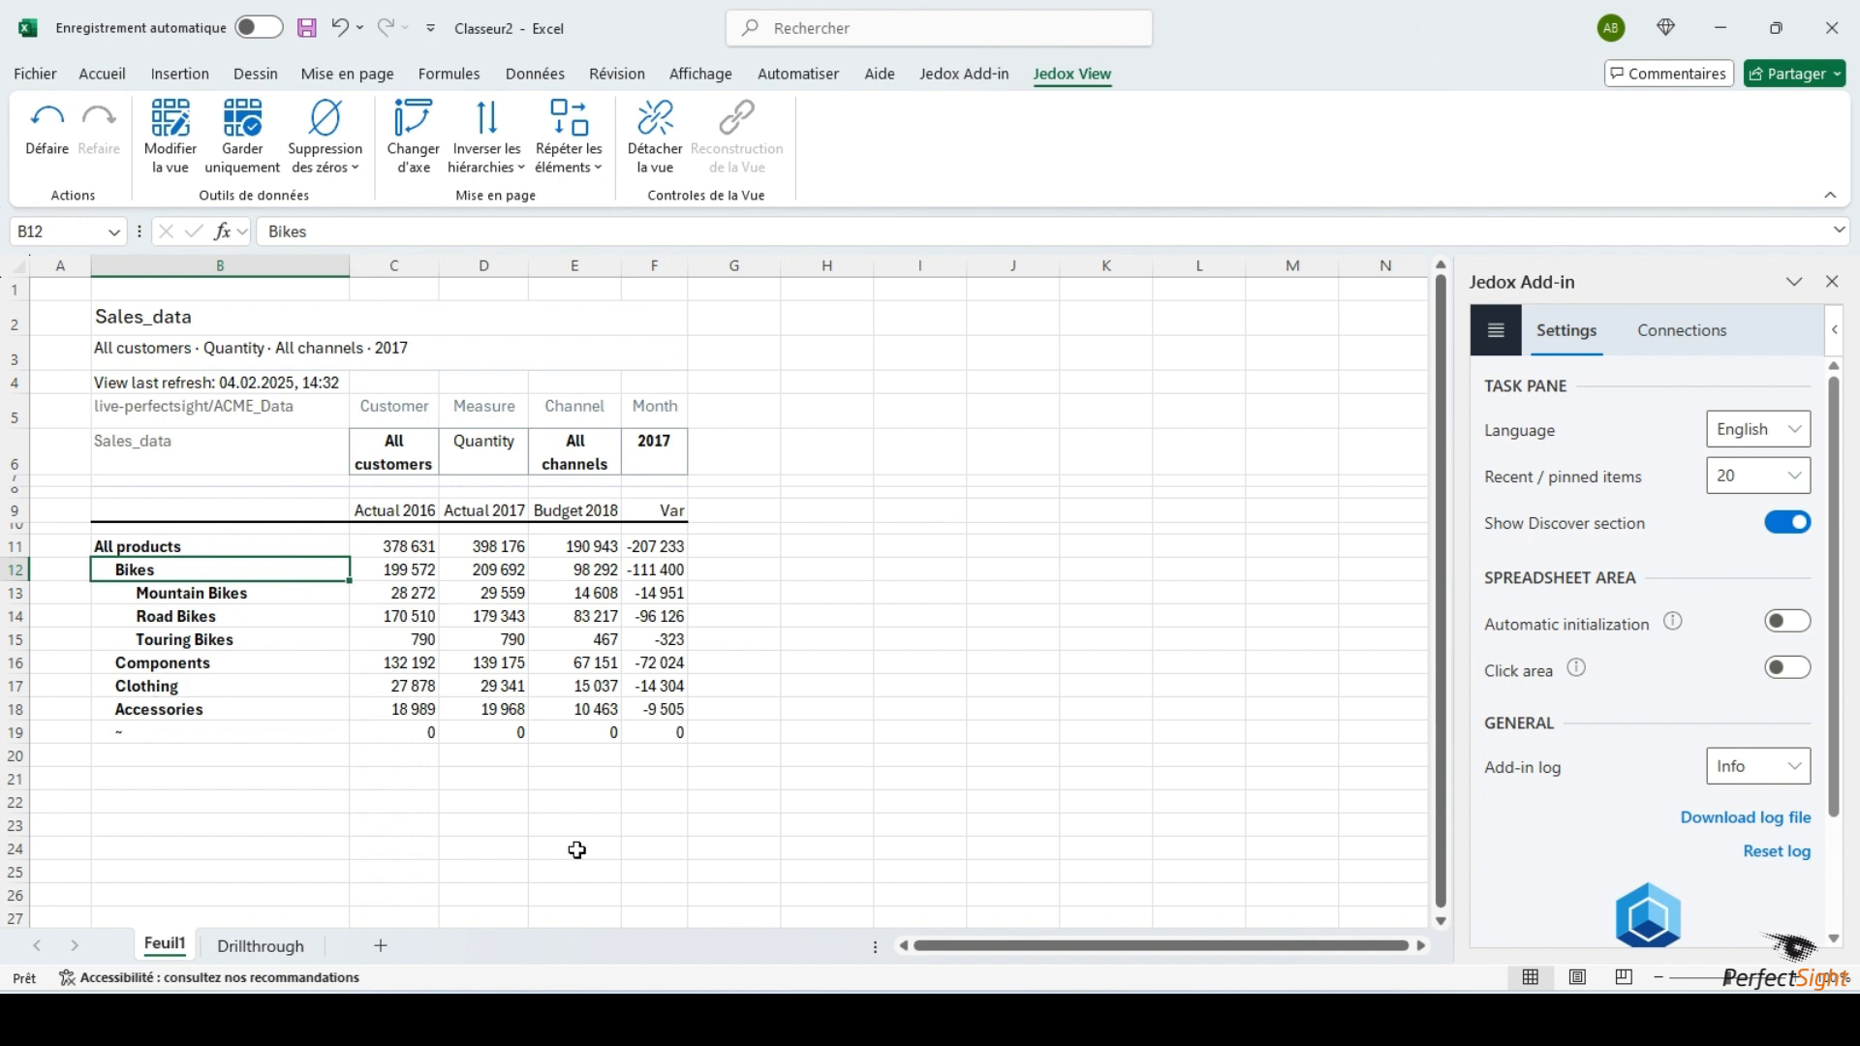
# Enable the click area in the add-in settings and set its affected cell size to 50%
pyautogui.click(1788, 668)
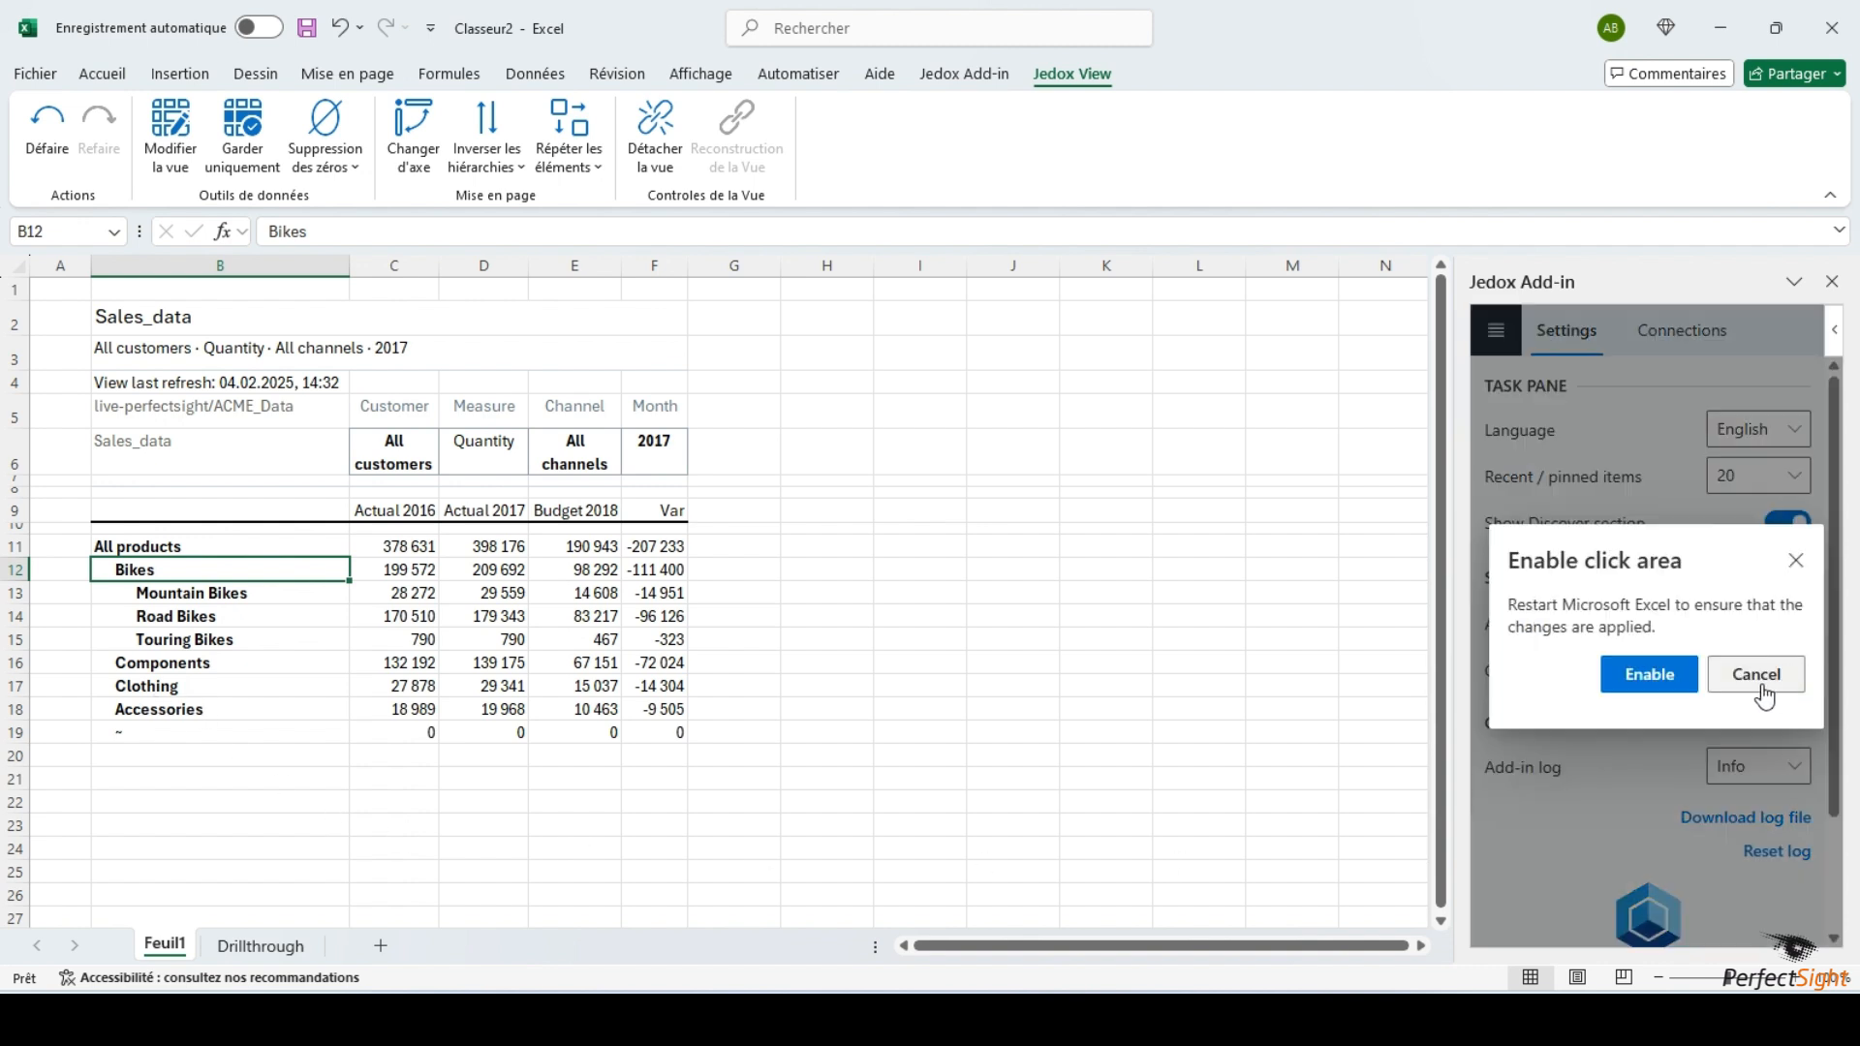
pyautogui.click(1648, 677)
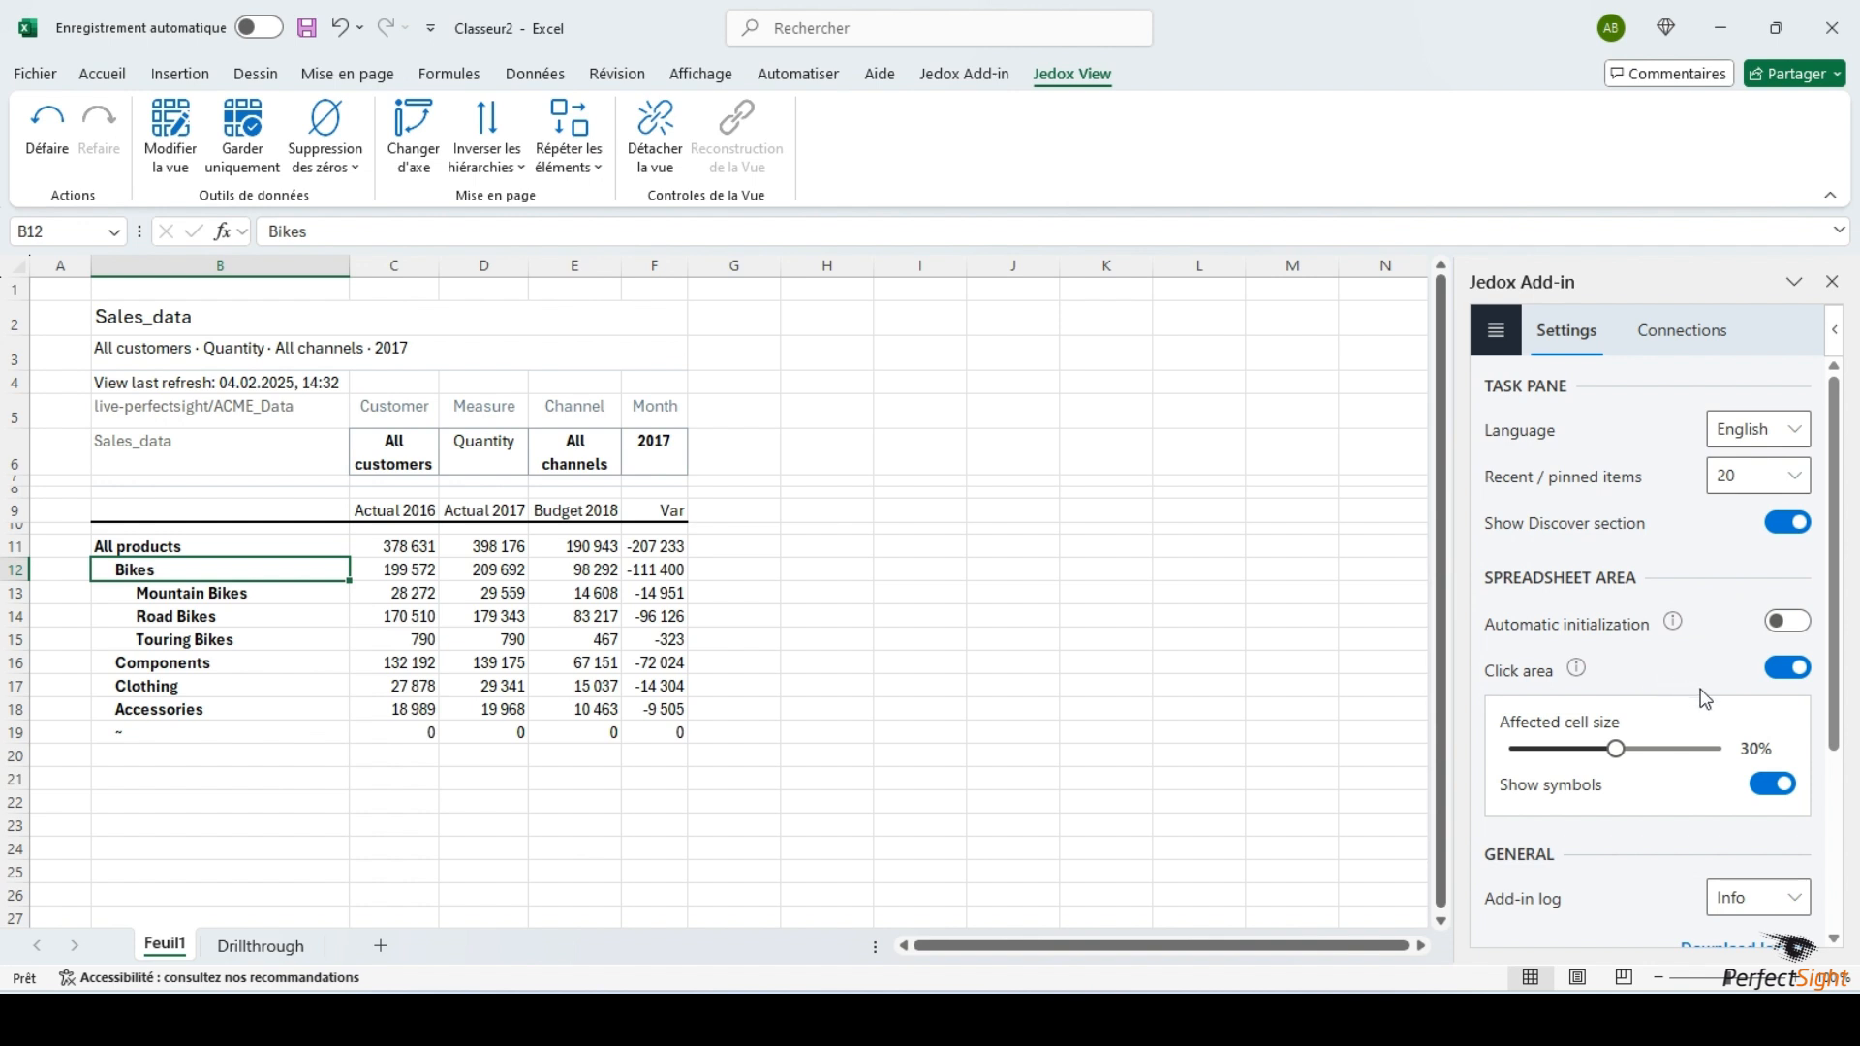
pyautogui.click(1722, 749)
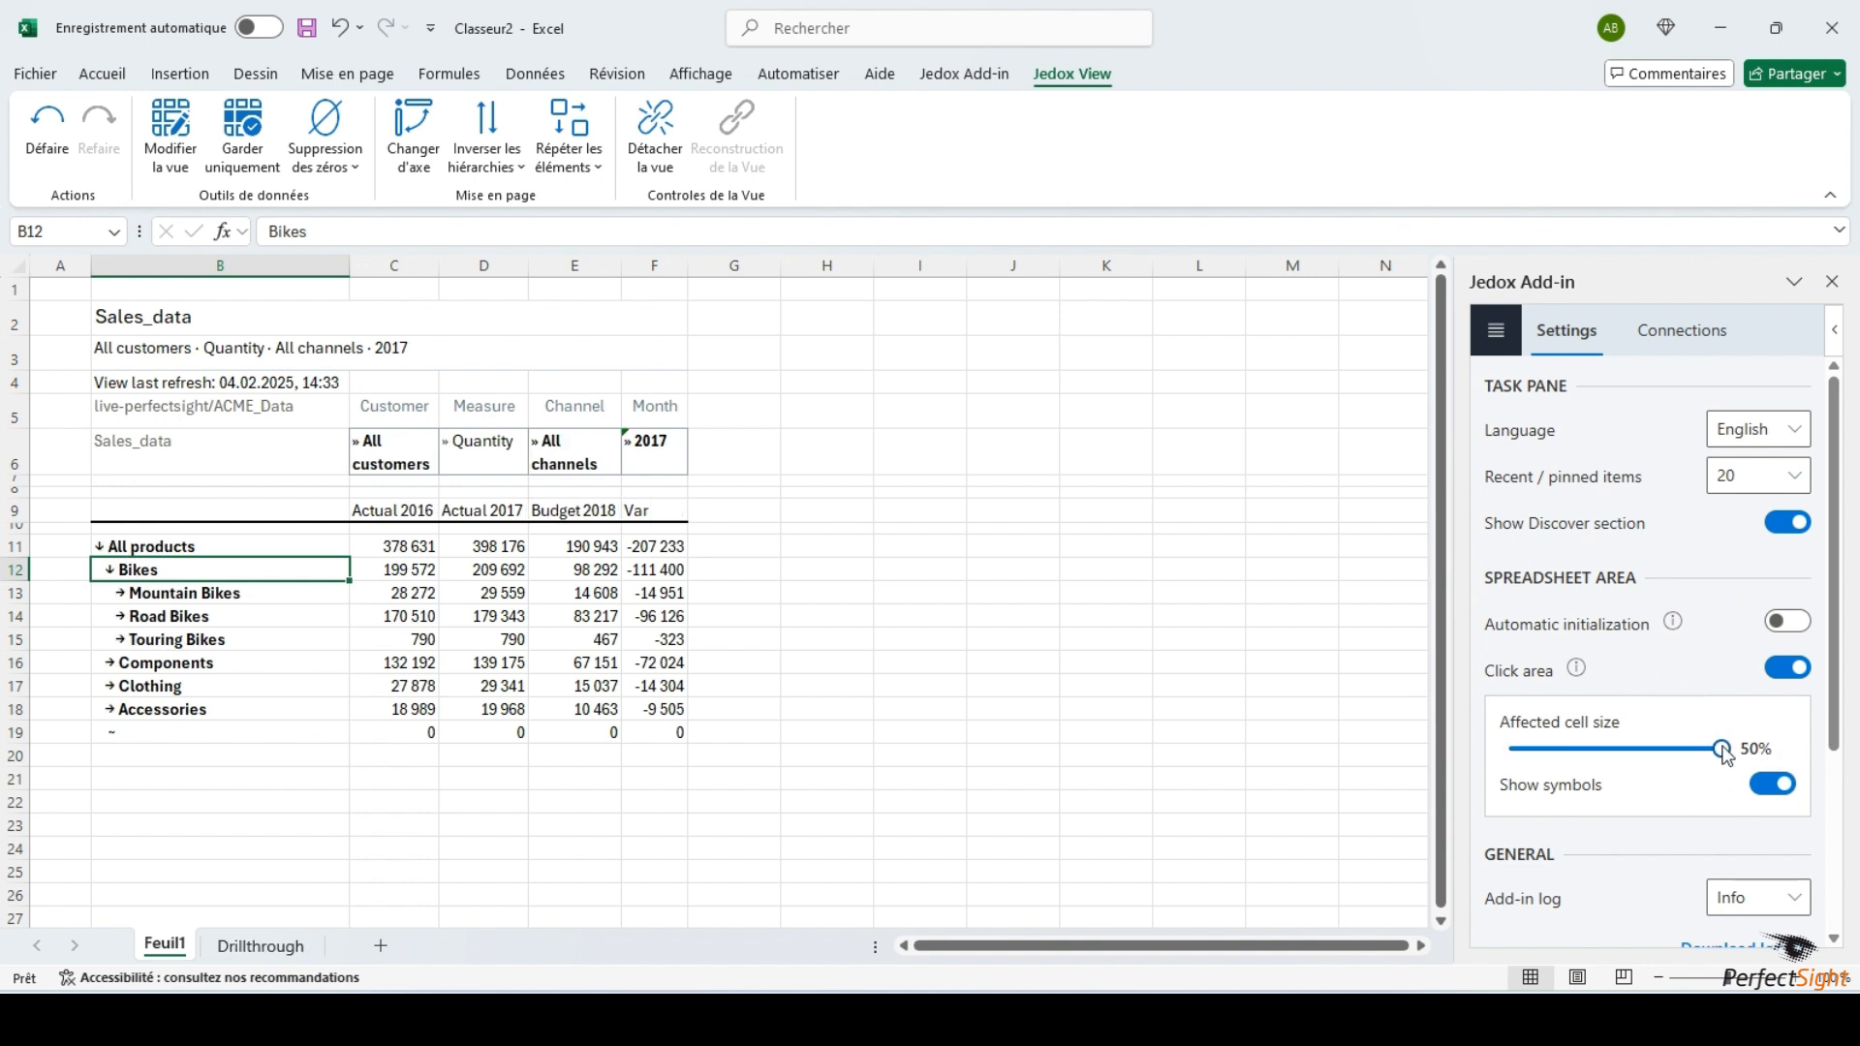
# Use the click area to expand and collapse Mountain Bikes, and collapse the Bikes group
pyautogui.click(135, 593)
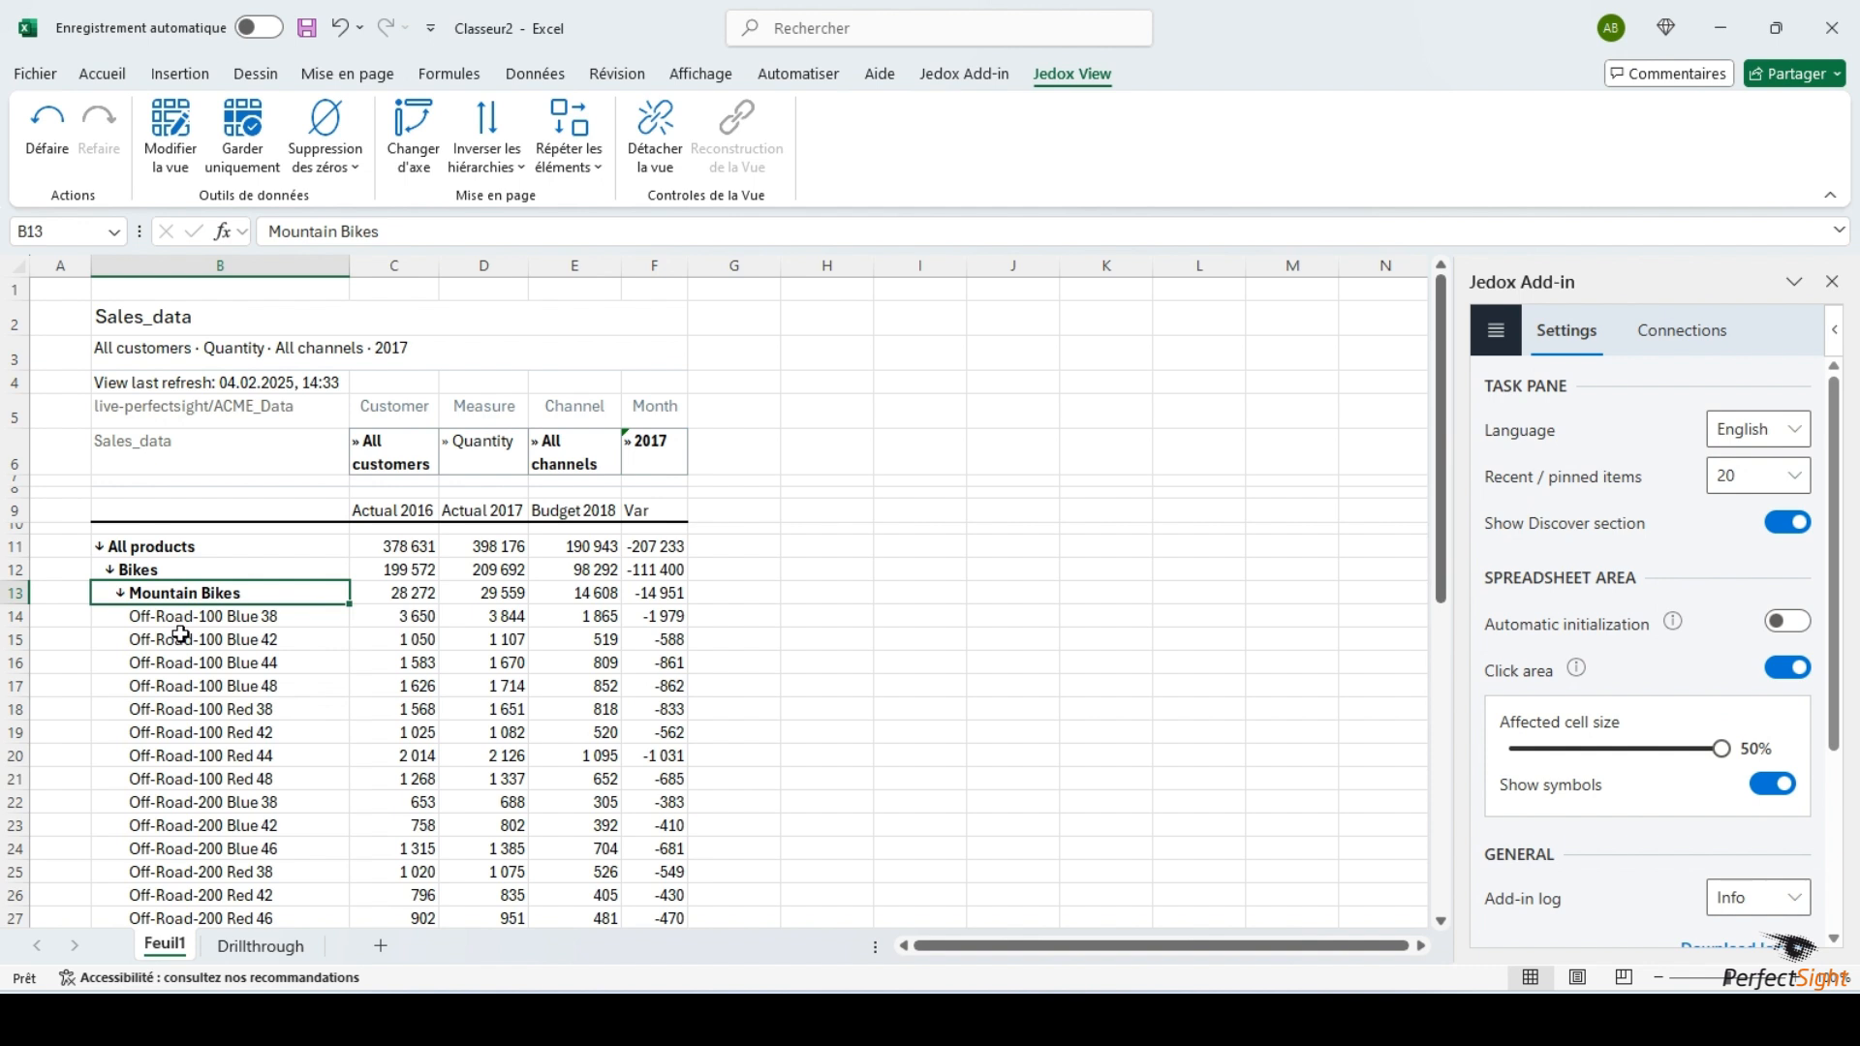
pyautogui.click(185, 593)
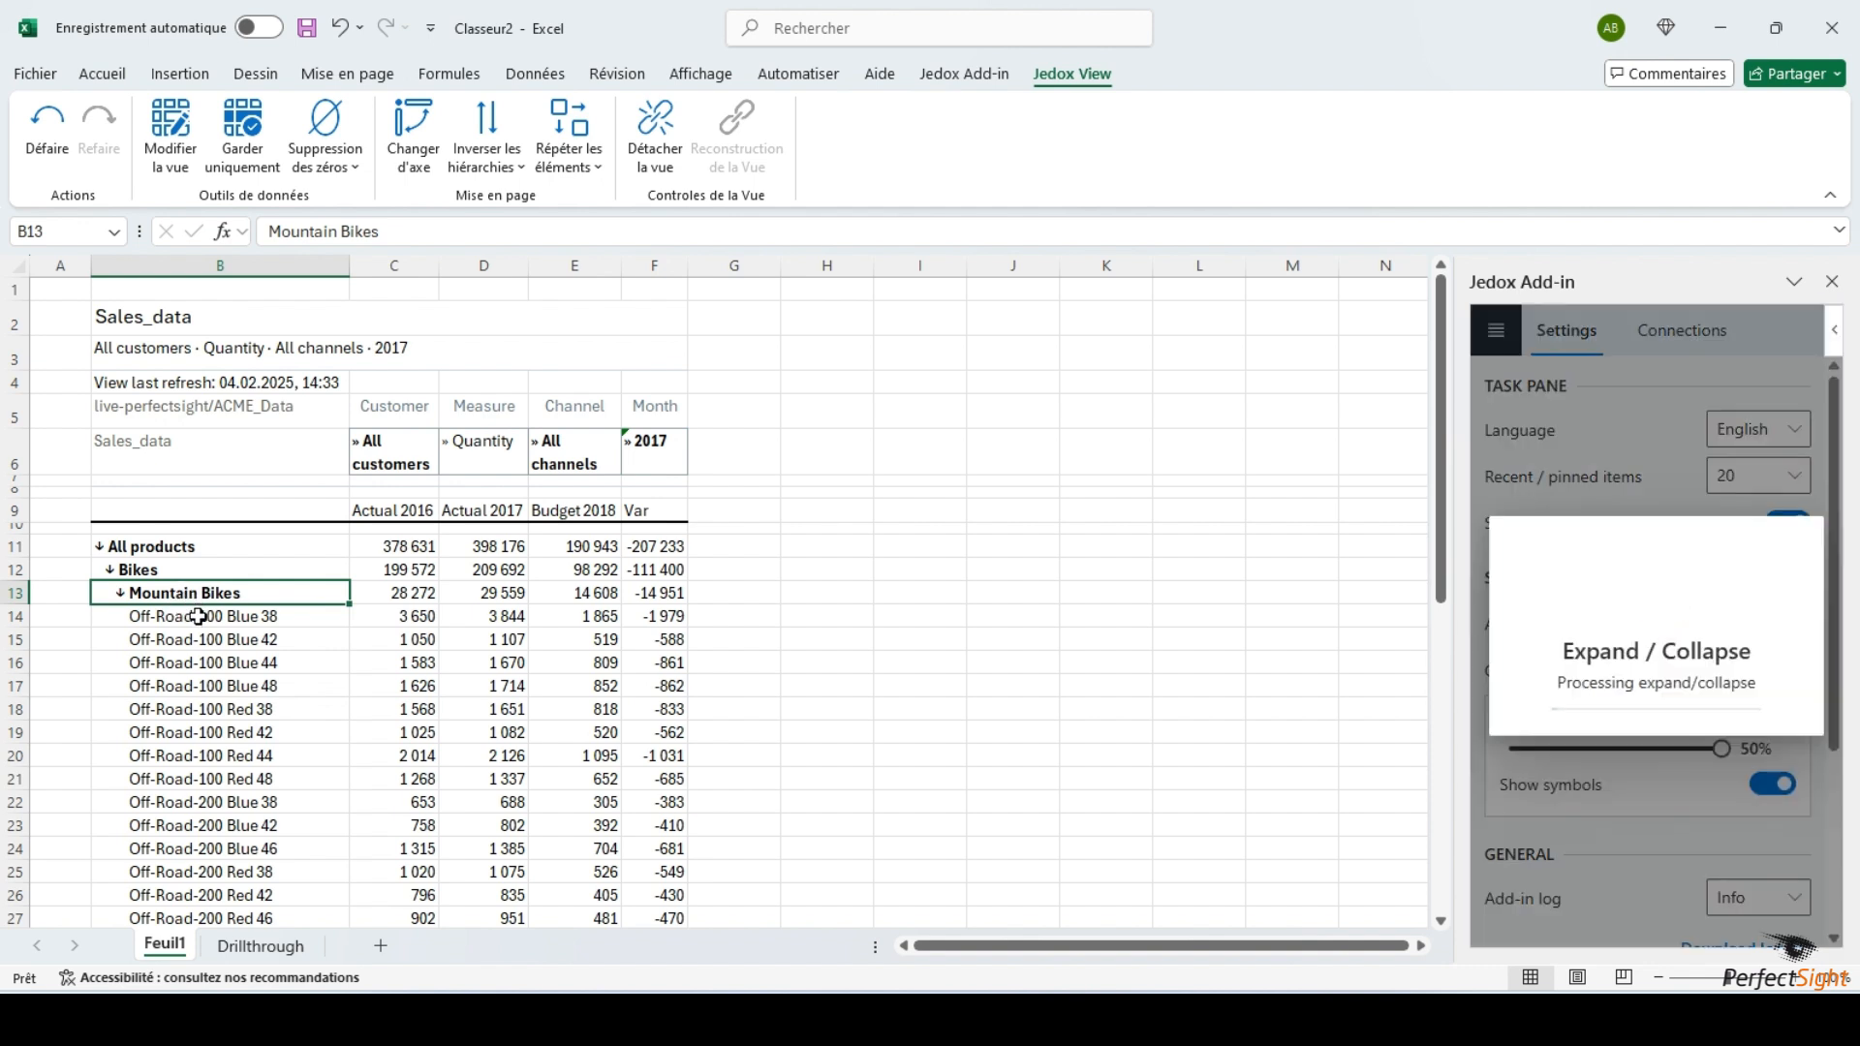
pyautogui.click(194, 568)
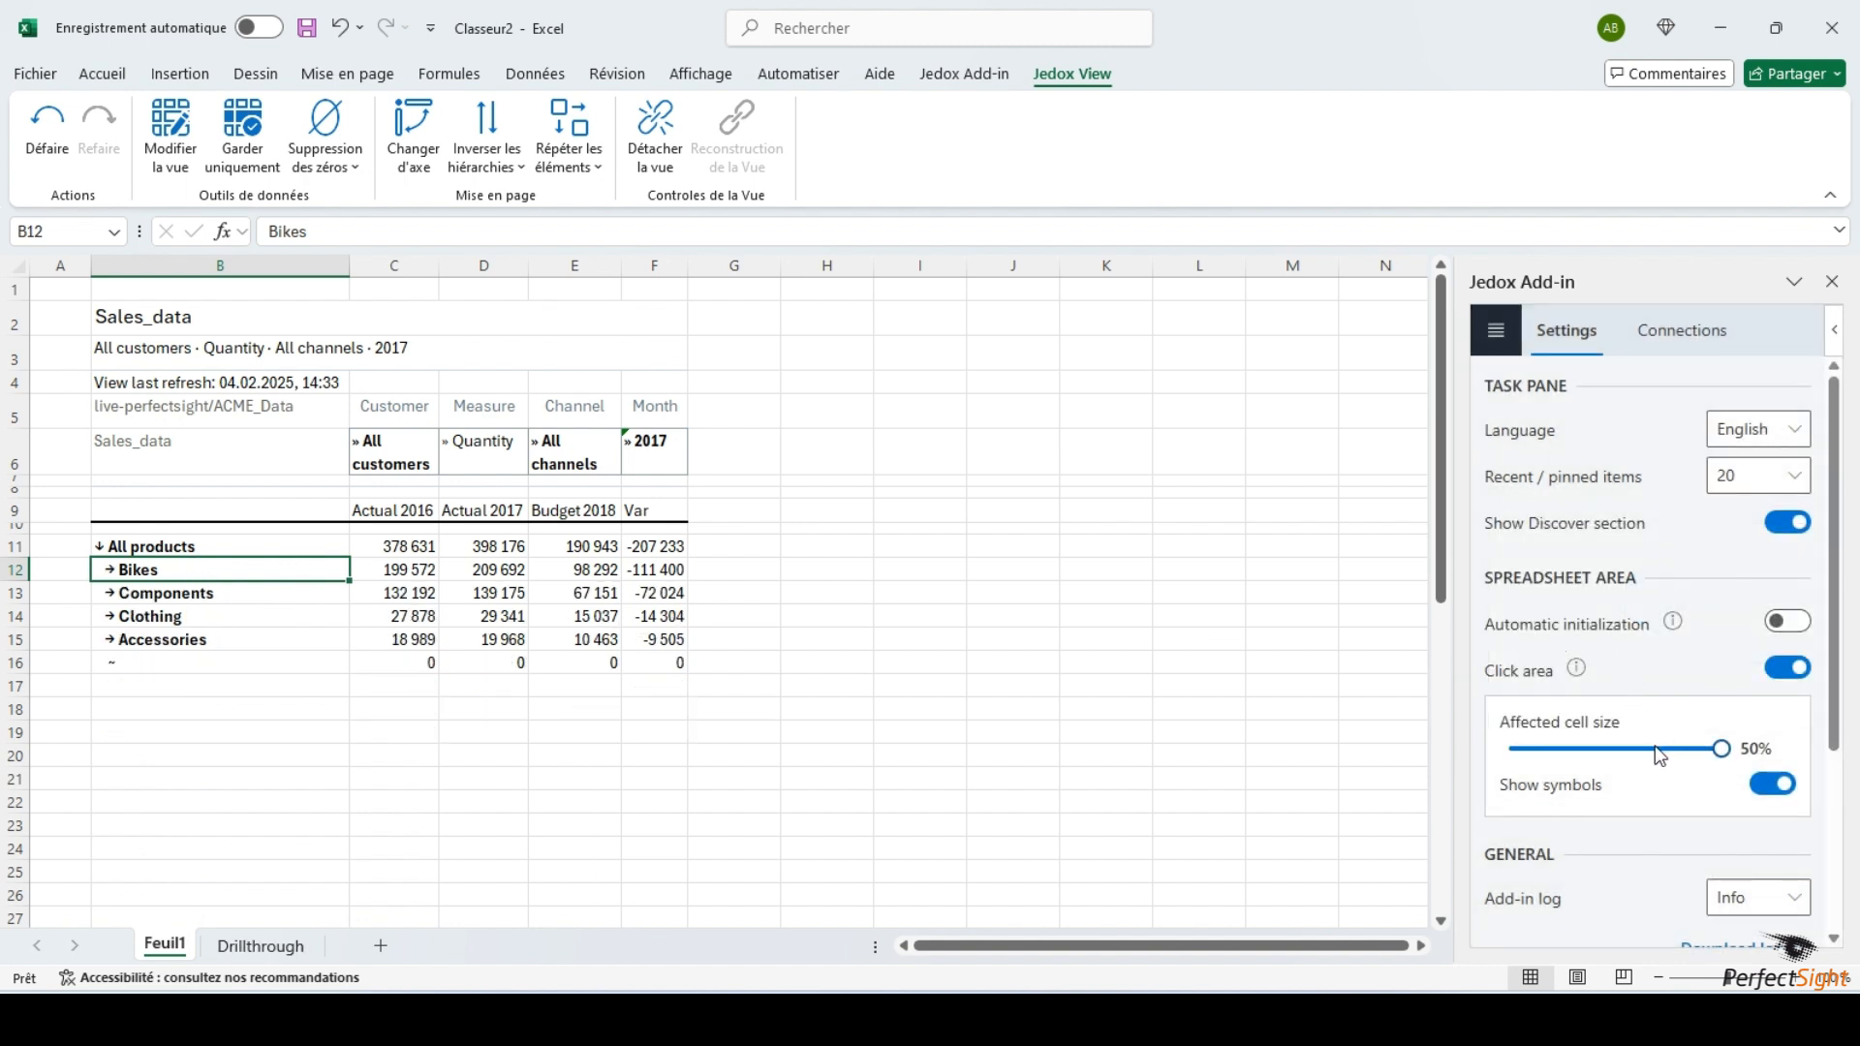
# Set the affected cell size to 30%, and test it by expanding Bikes and by expanding and collapsing Touring Bikes
pyautogui.click(1656, 749)
pyautogui.moveTo(1640, 749); pyautogui.dragTo(1613, 751)
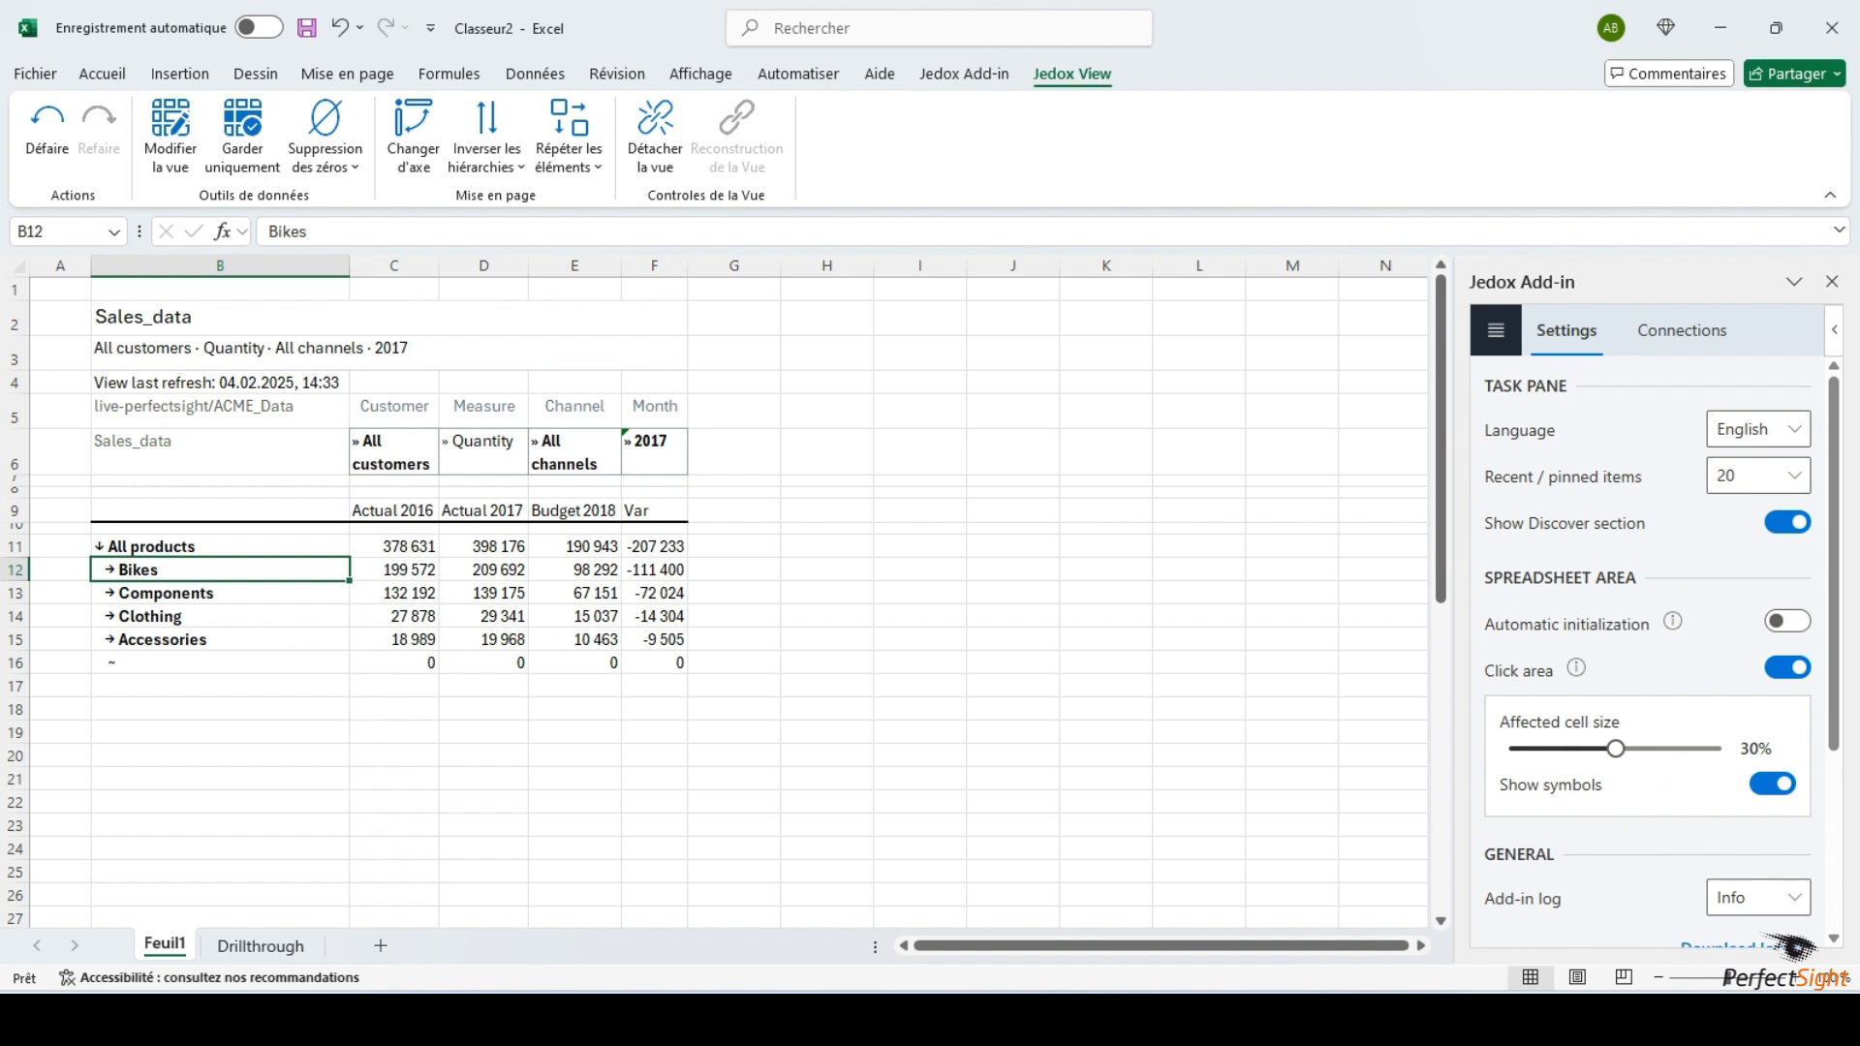
pyautogui.click(108, 594)
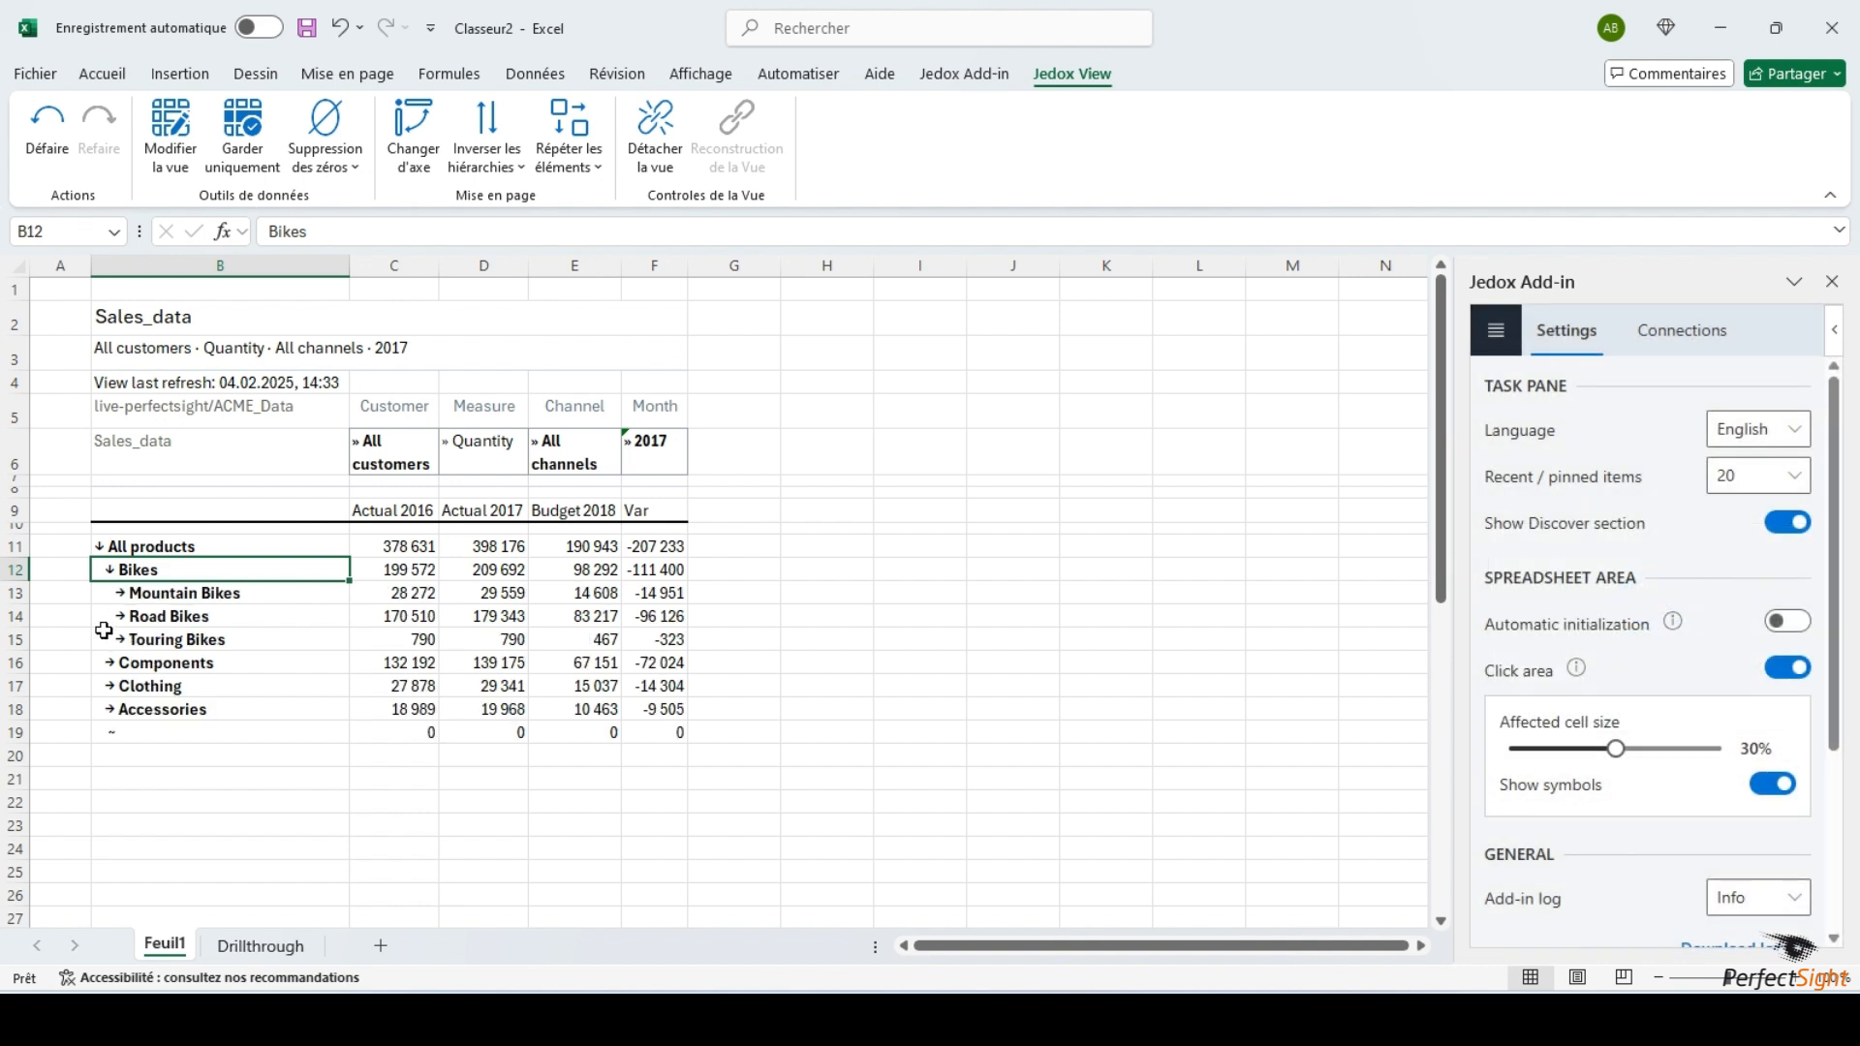
pyautogui.click(119, 640)
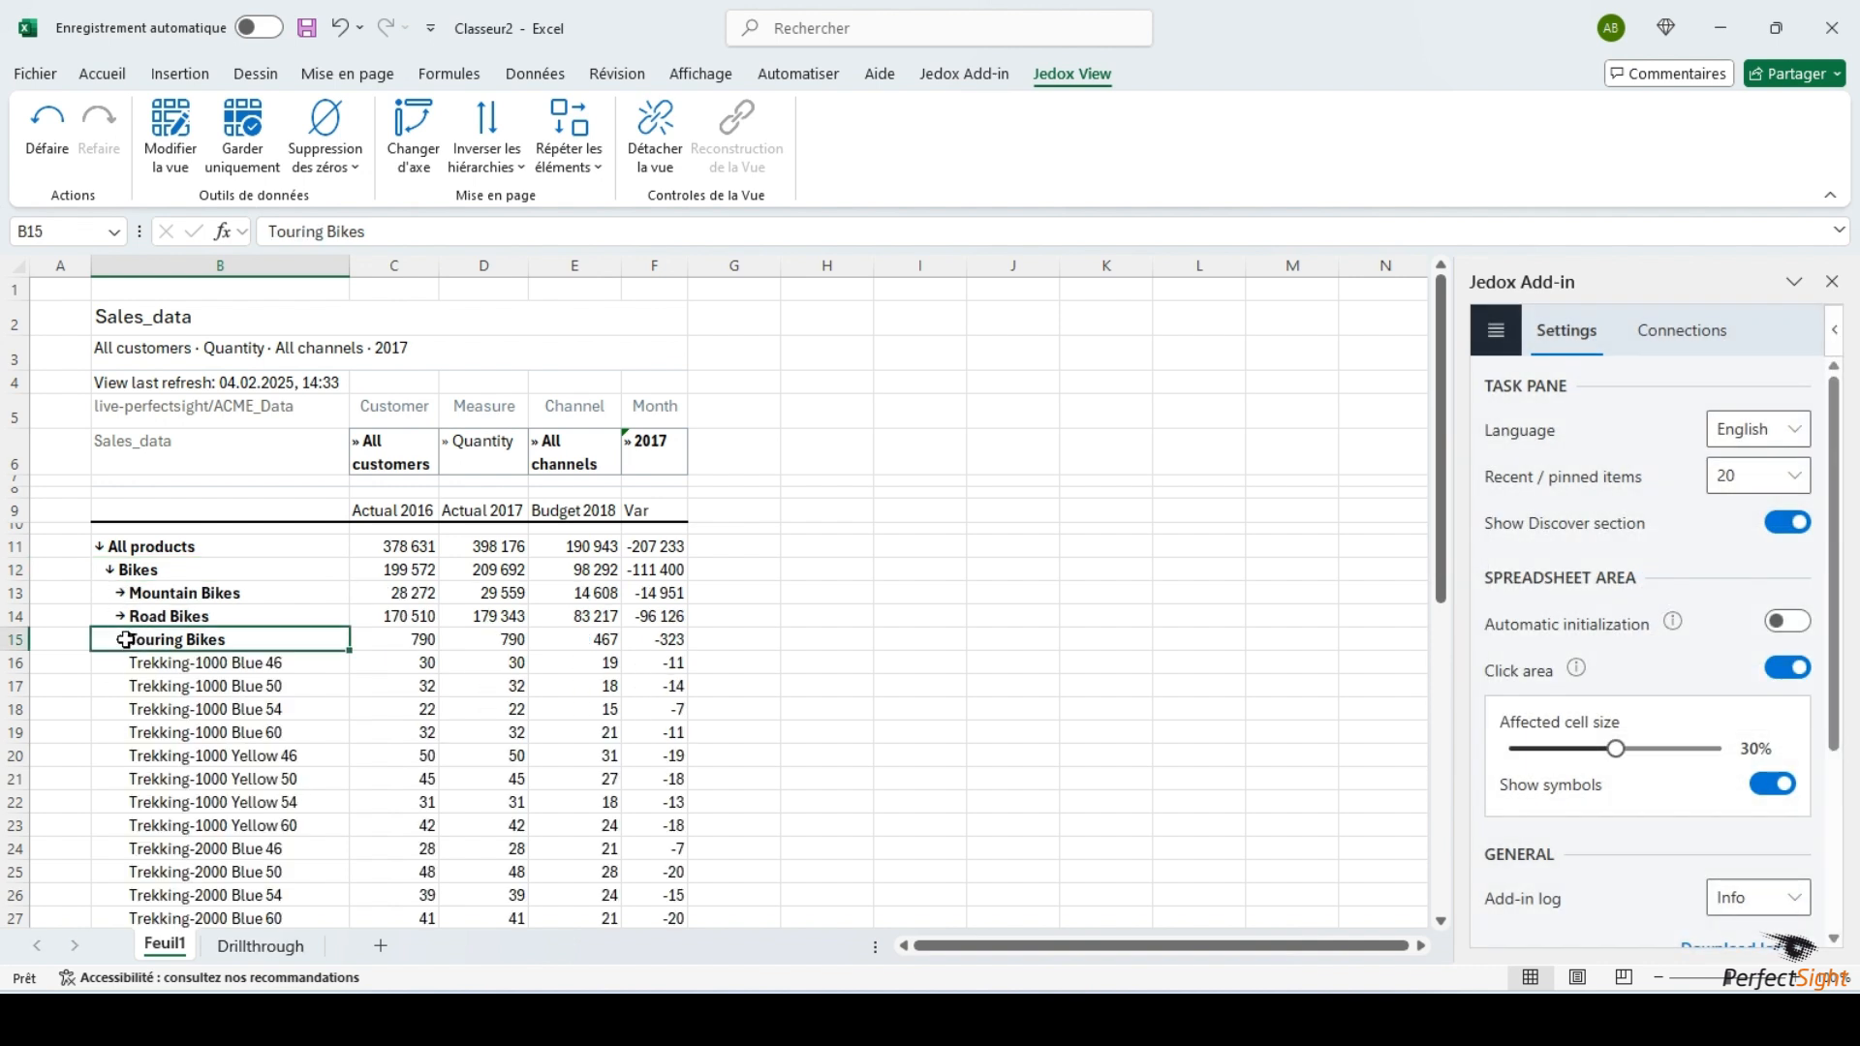
pyautogui.click(124, 639)
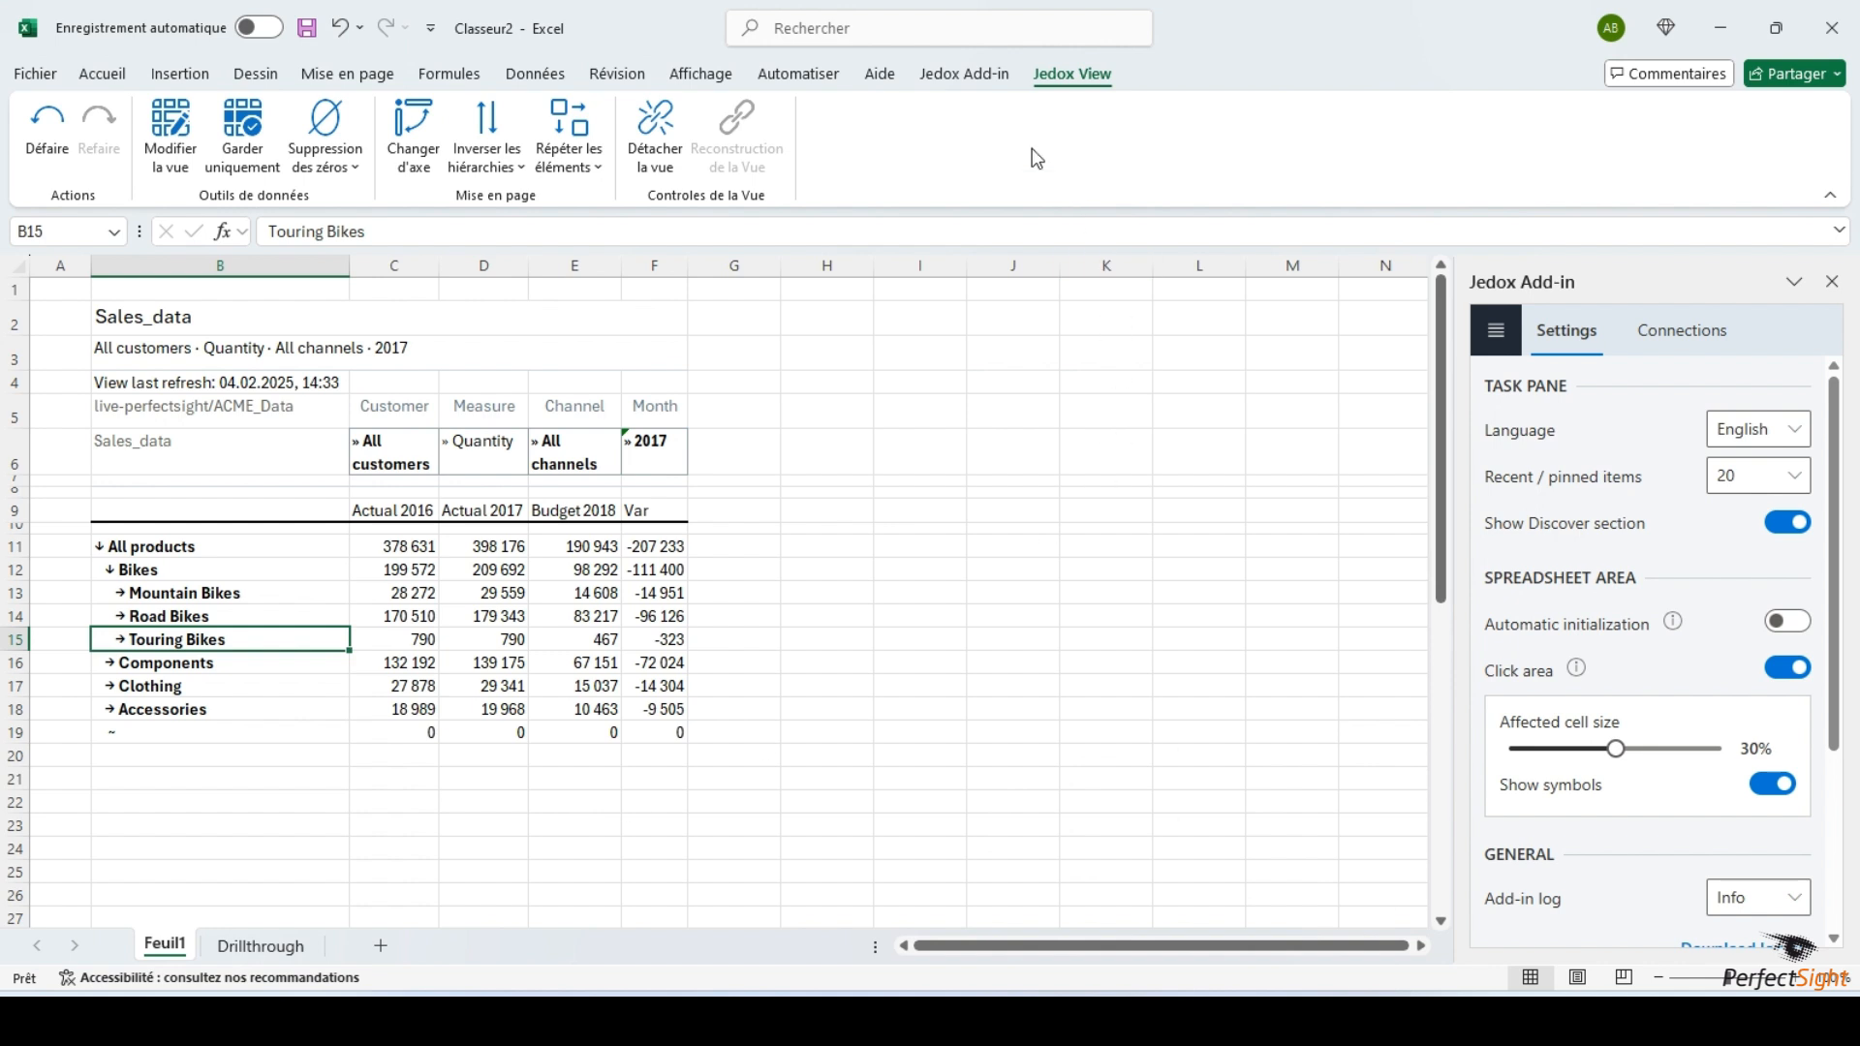
# Create a snapshot of the whole workbook with the Jedox add-in
pyautogui.click(961, 78)
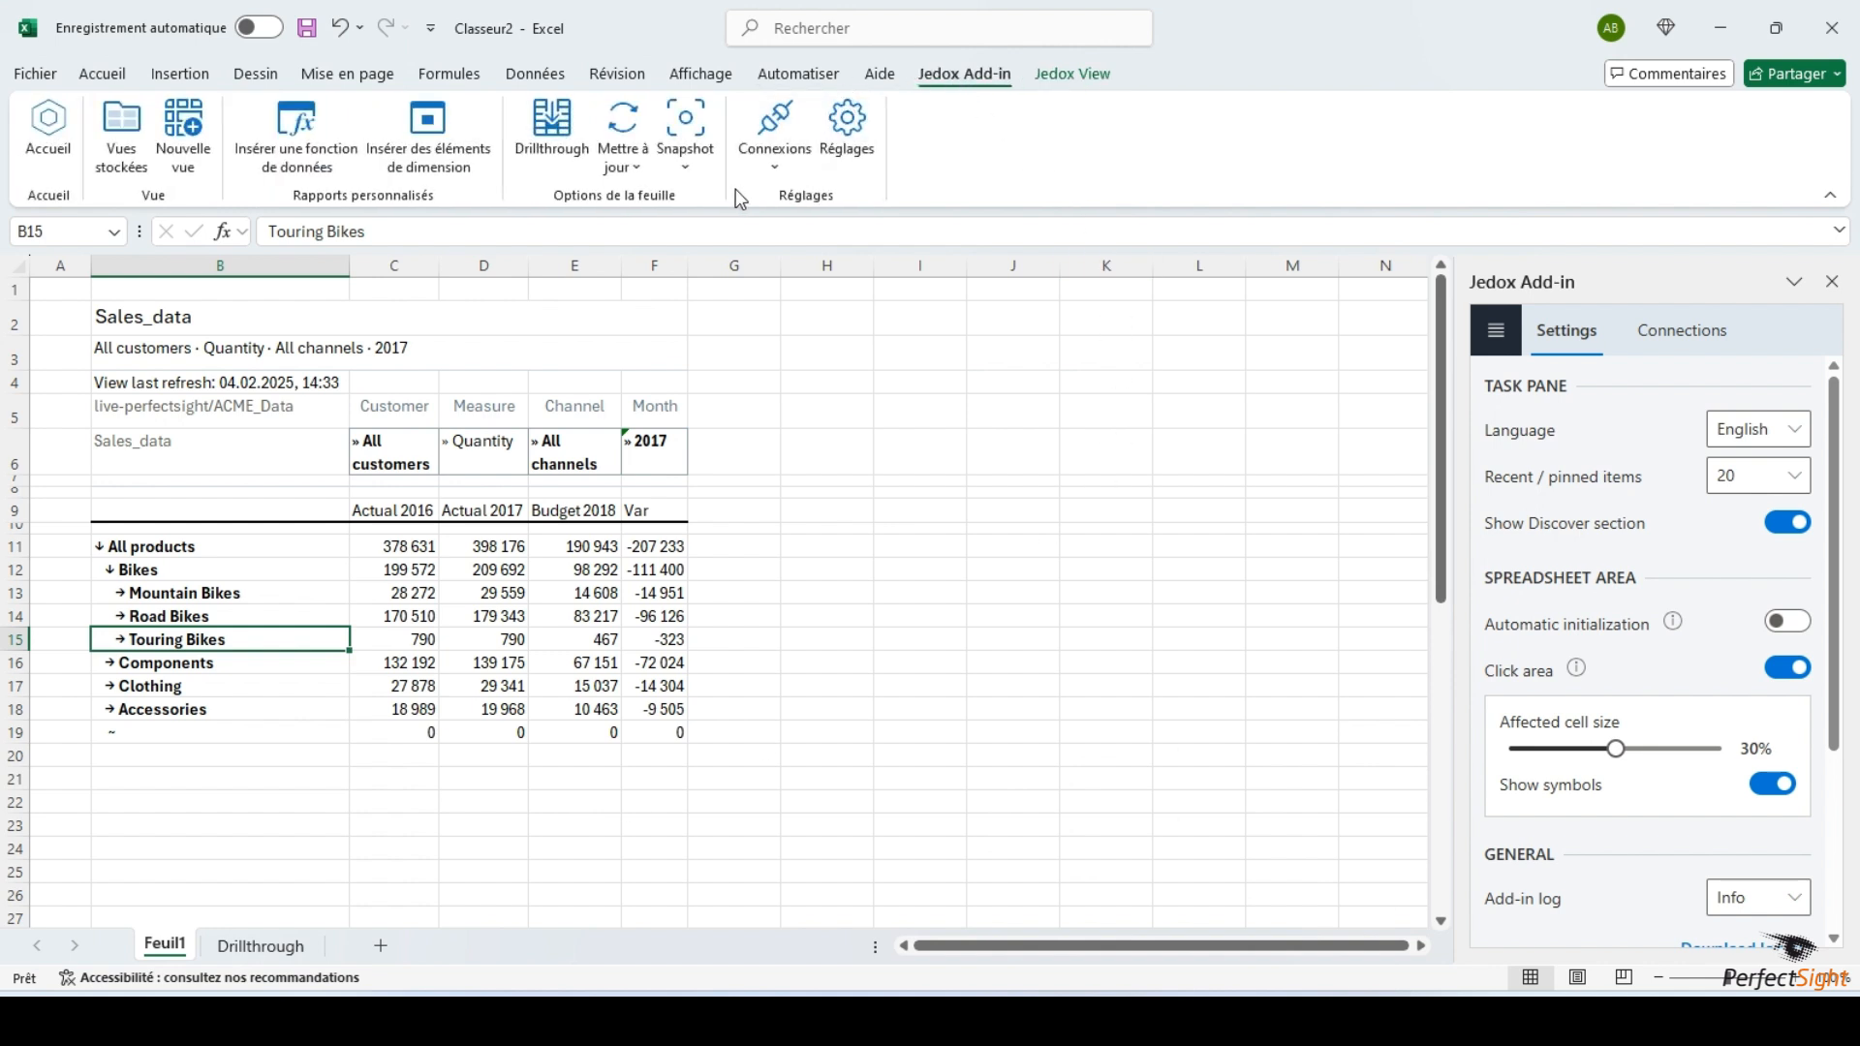
pyautogui.click(684, 169)
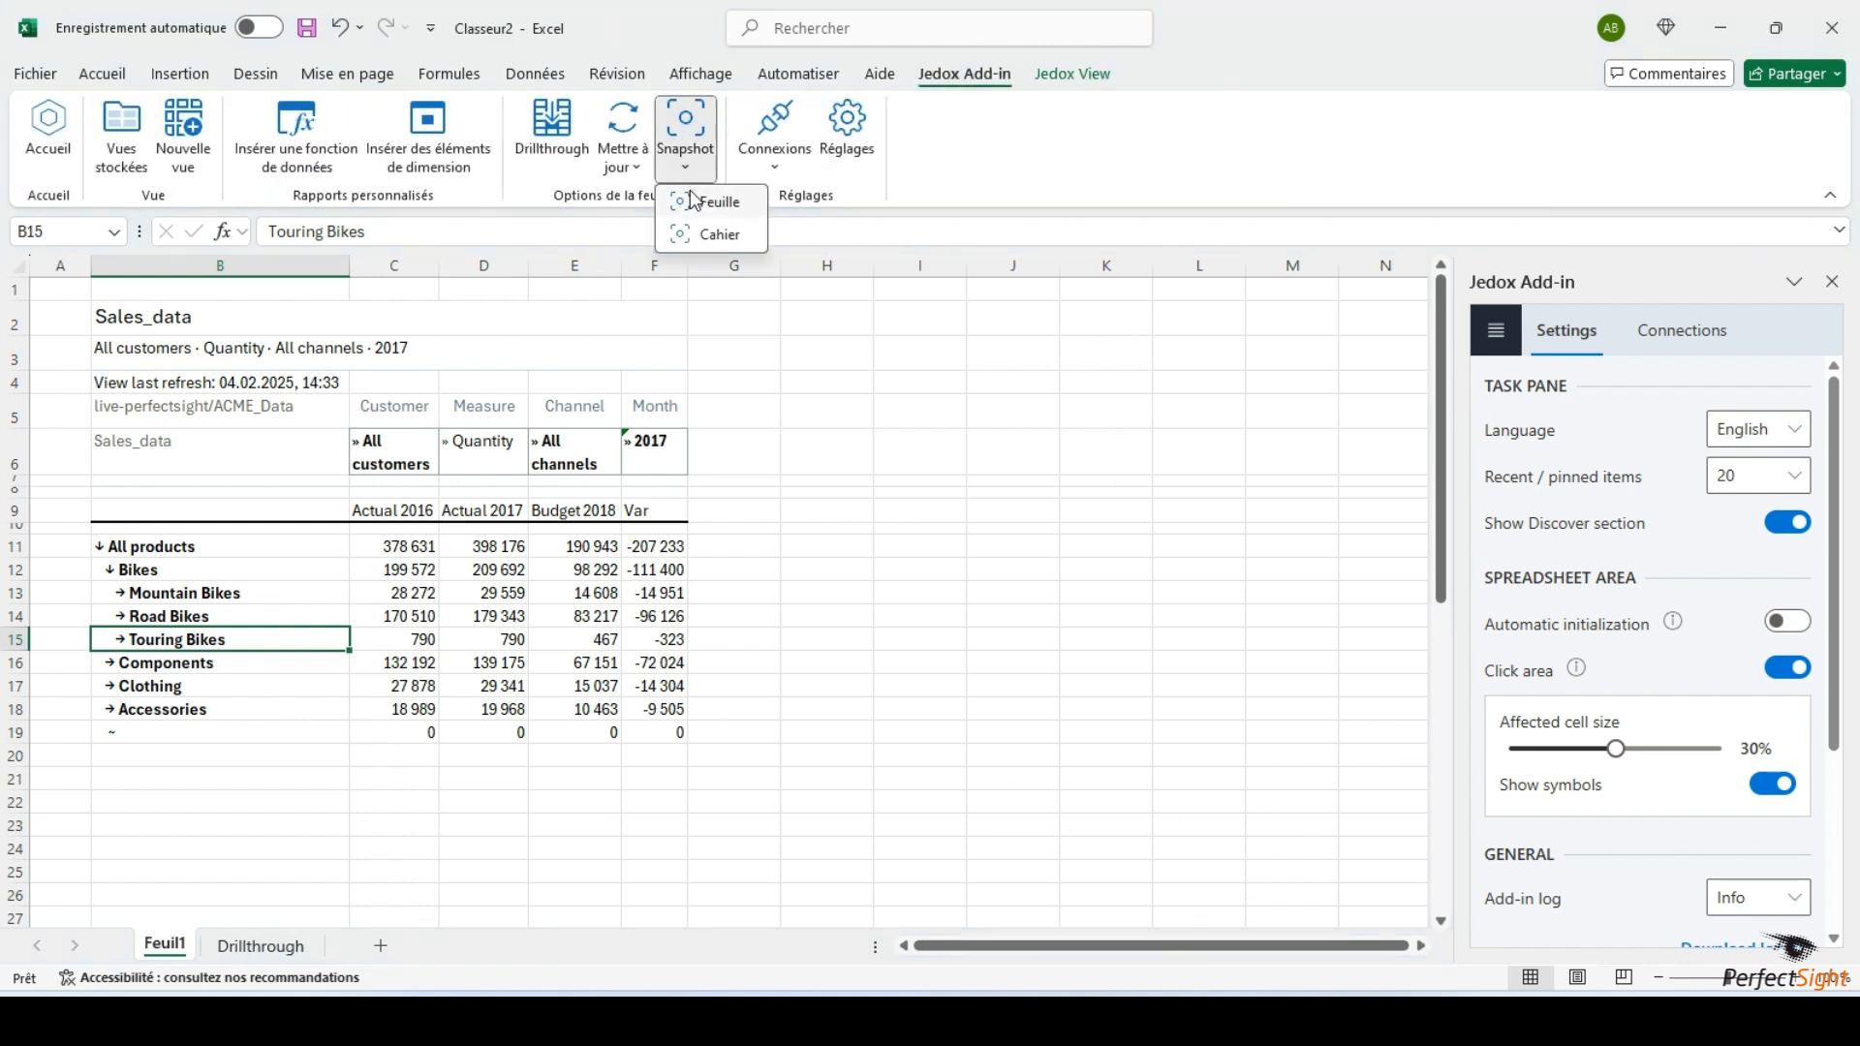
pyautogui.click(696, 236)
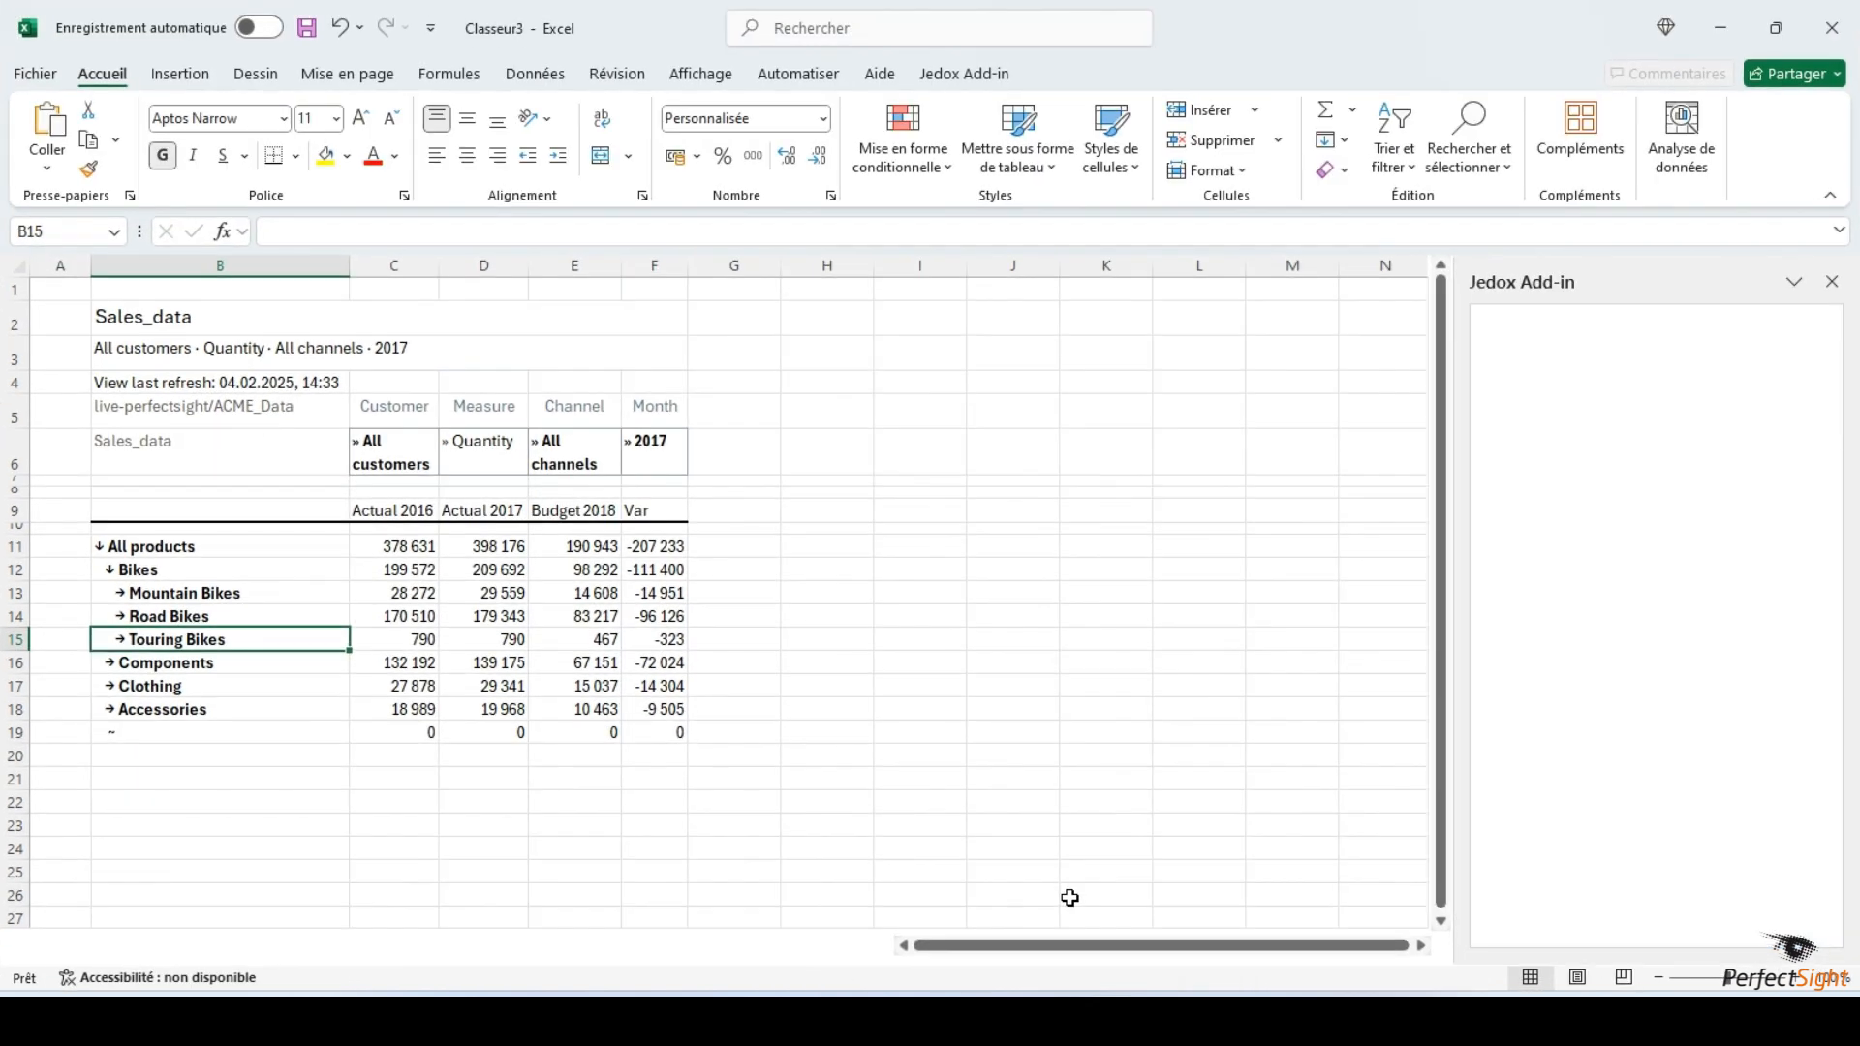
pyautogui.click(1296, 882)
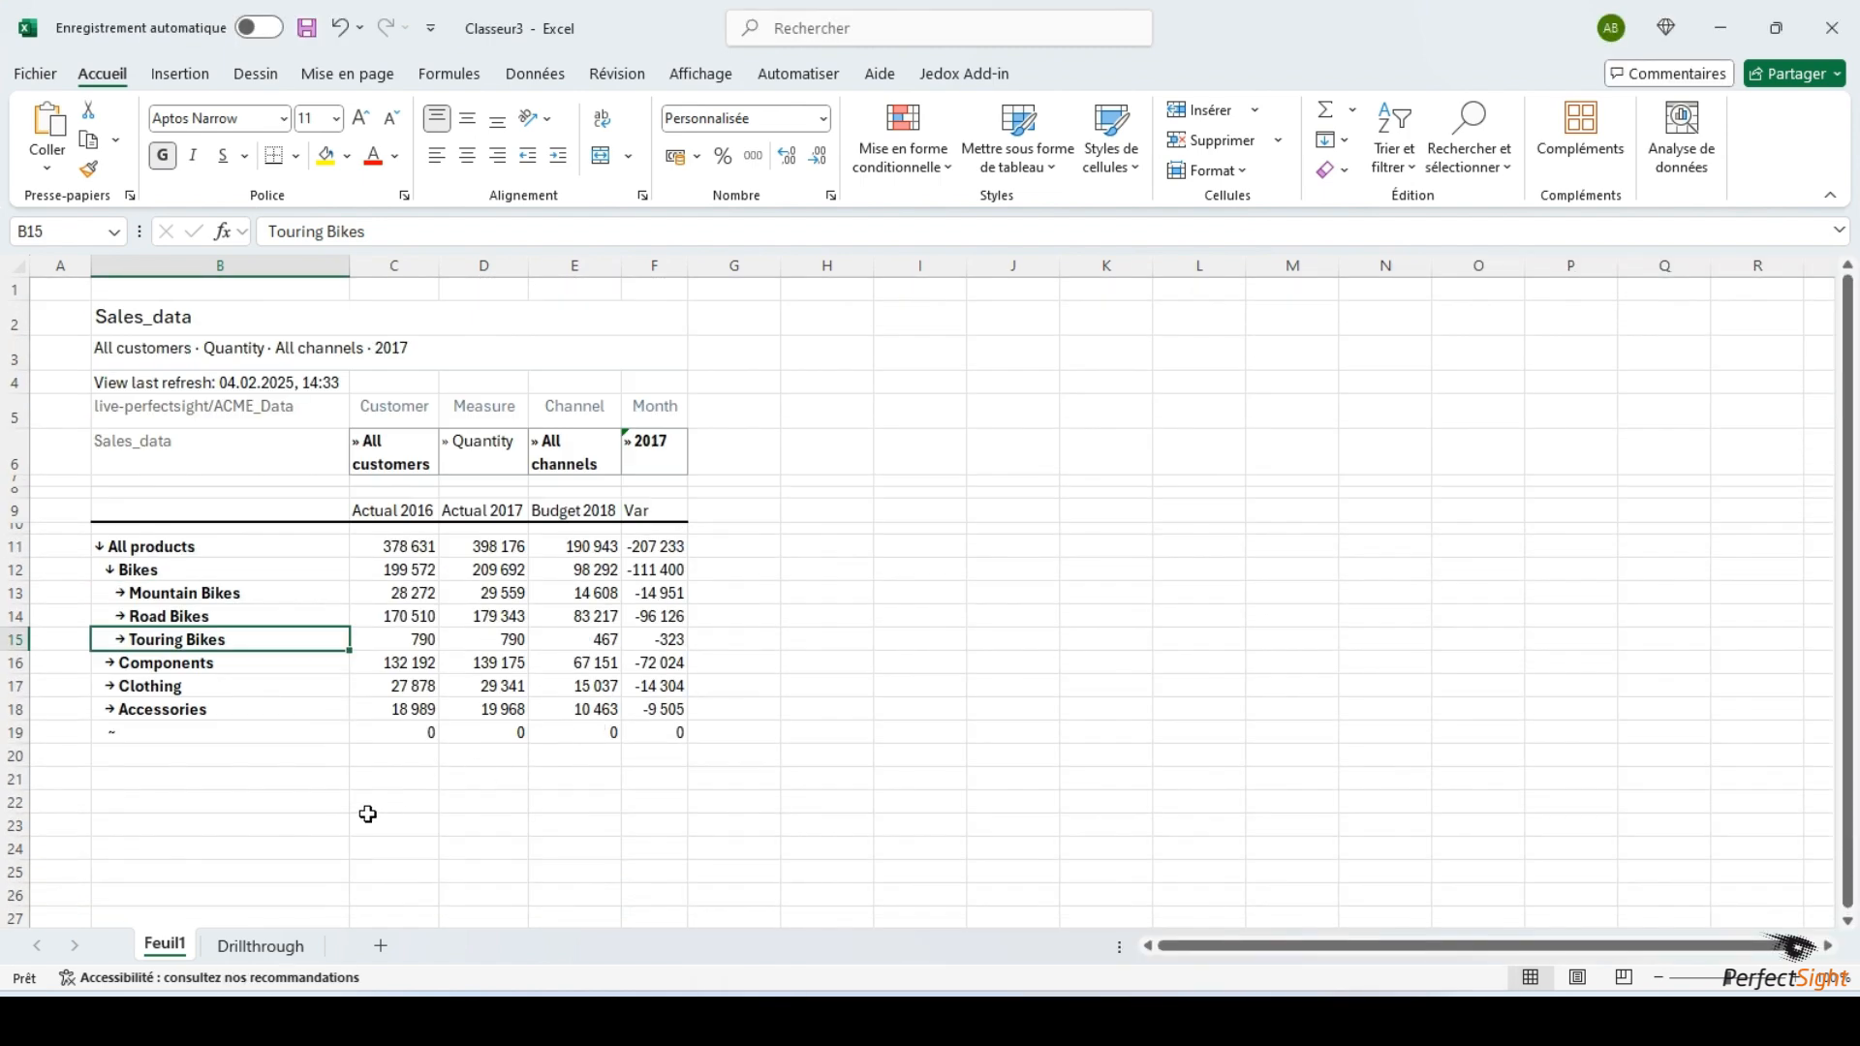
# Check the Drillthrough and Feuil1 sheets in the snapshot workbook
pyautogui.click(274, 946)
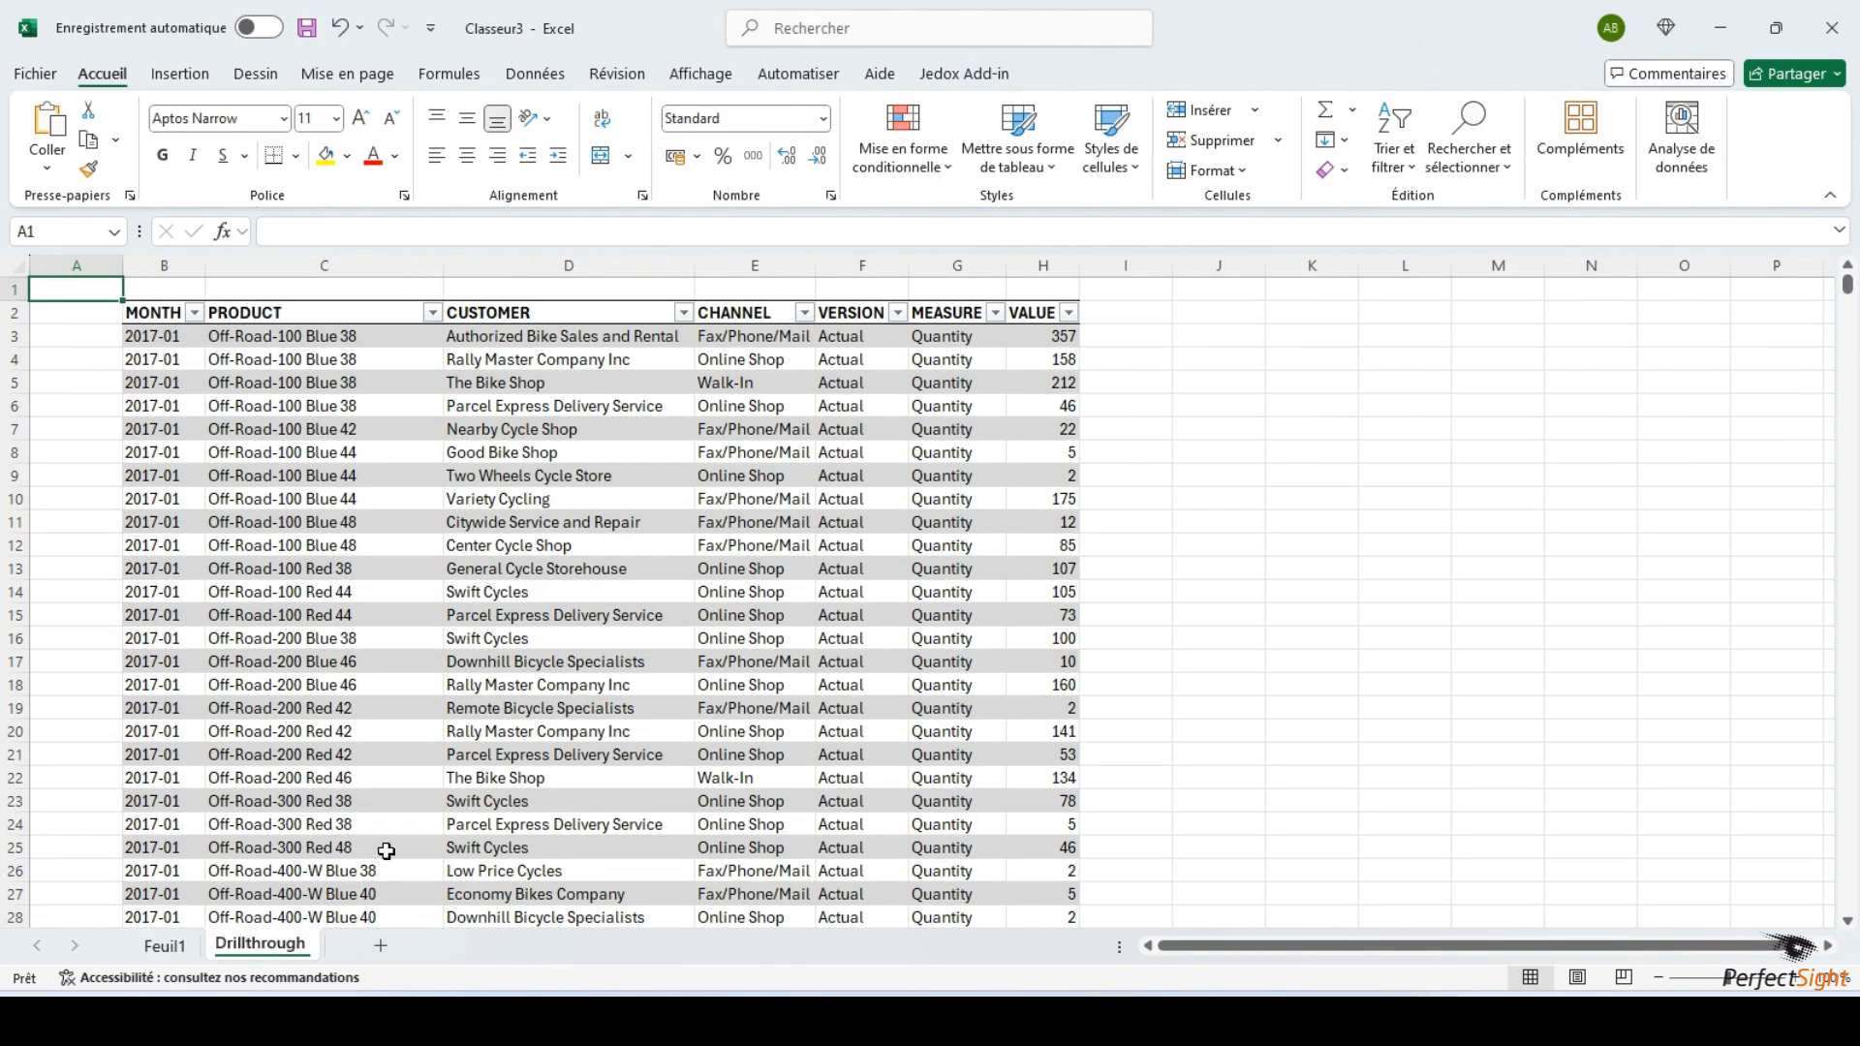
pyautogui.scroll(-9, 385, 850)
pyautogui.click(137, 947)
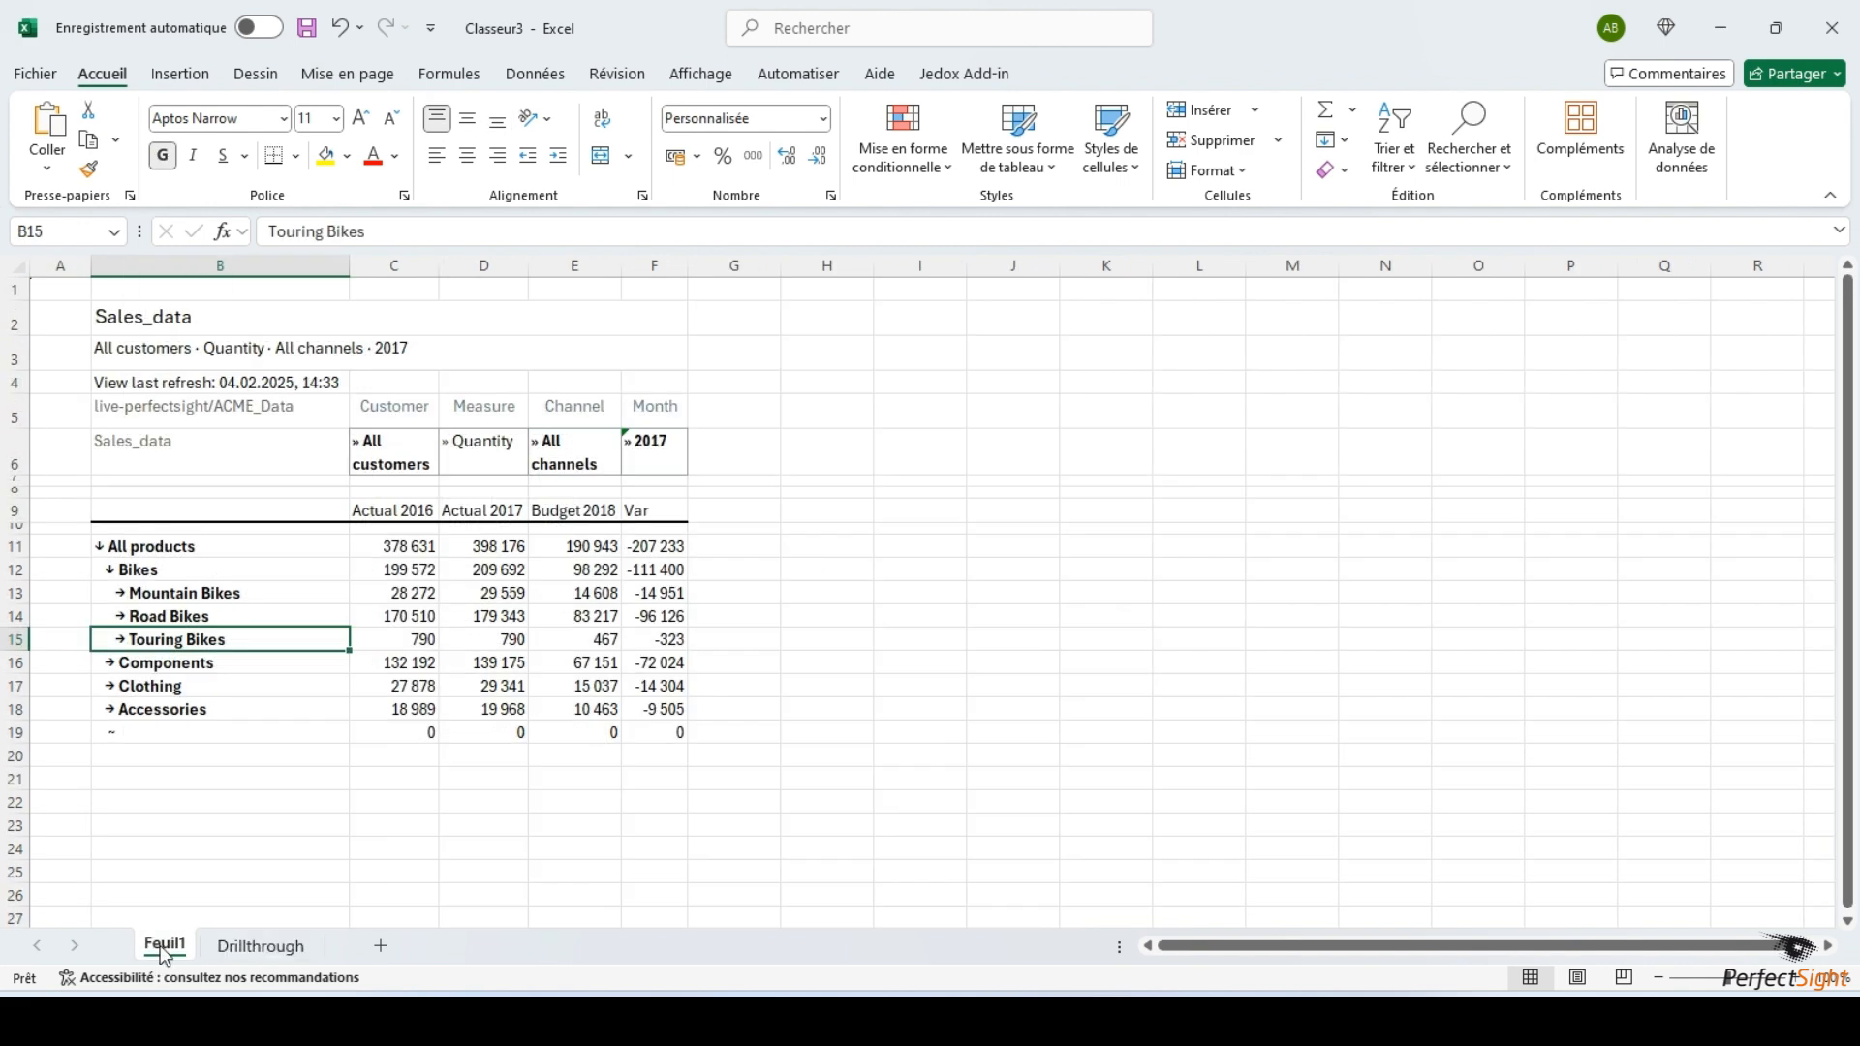
pyautogui.click(296, 614)
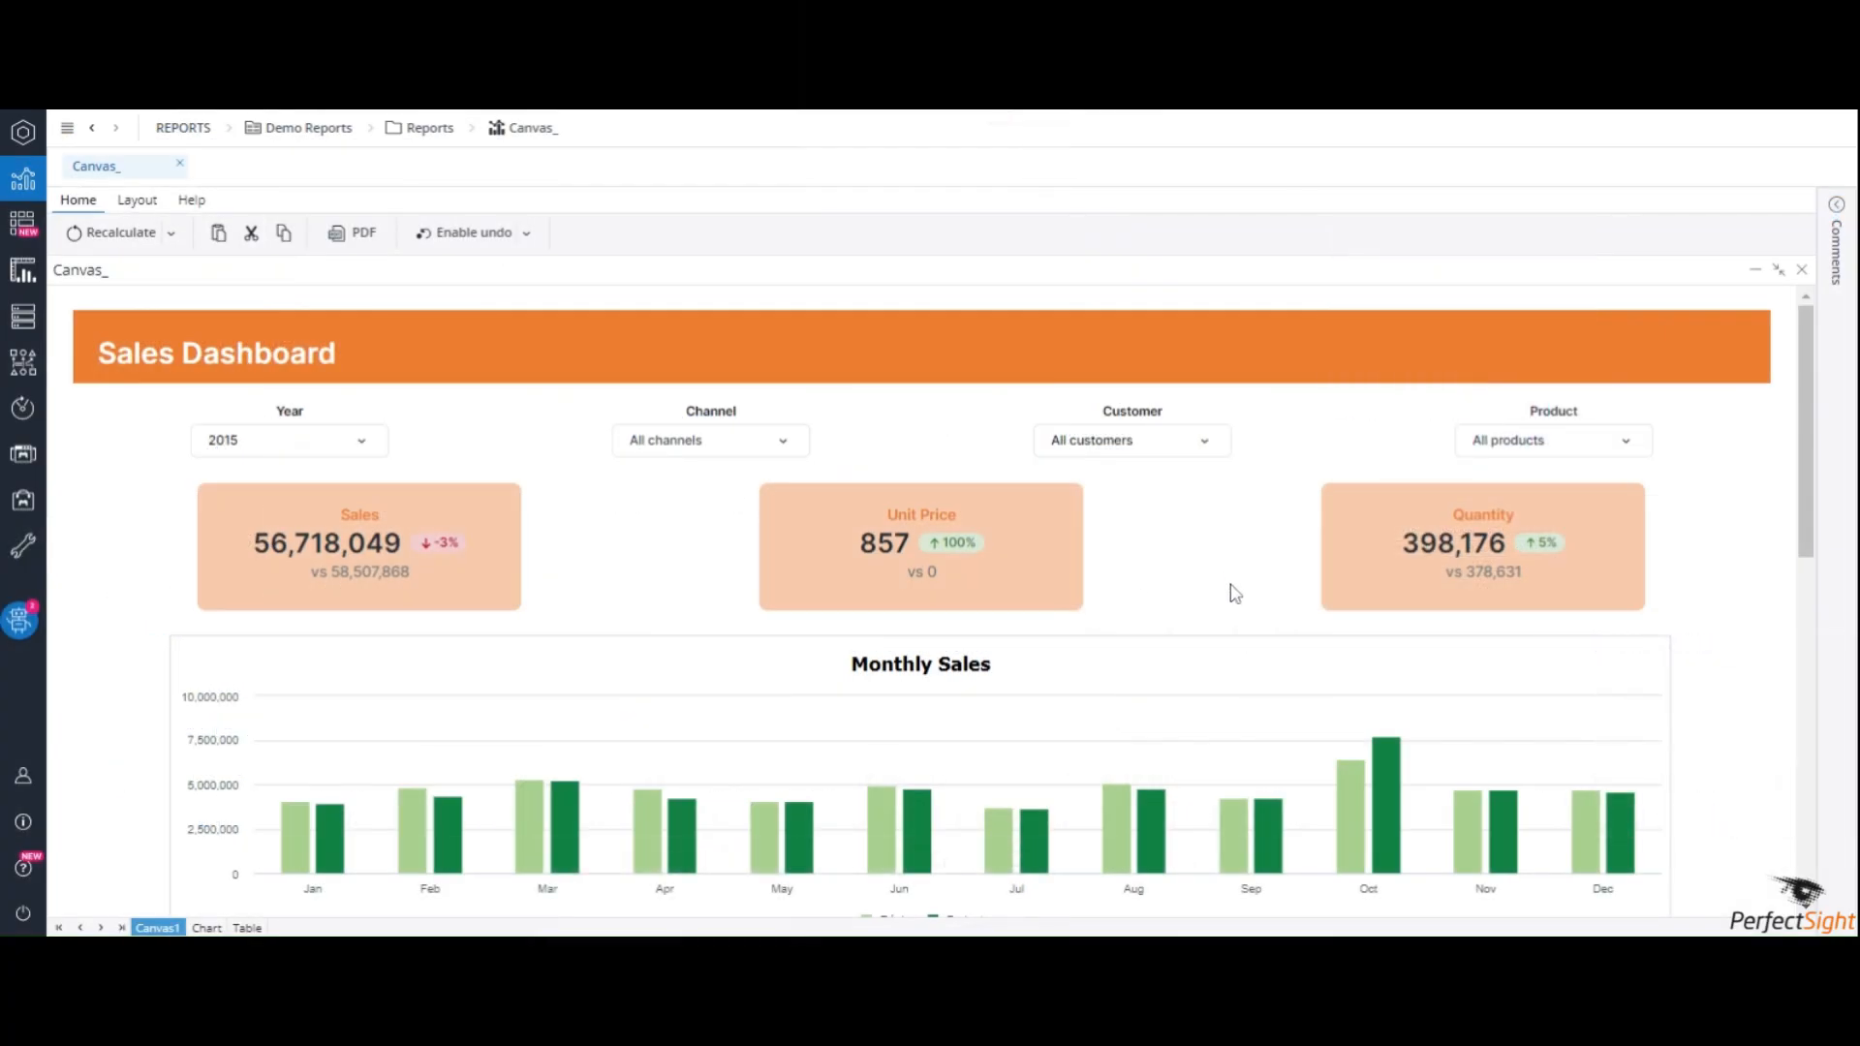
# In Jedox Web, examine the KPIs, charts and sales tables of the Canvas_ report's Sales Dashboard
pyautogui.scroll(-1, 1230, 590)
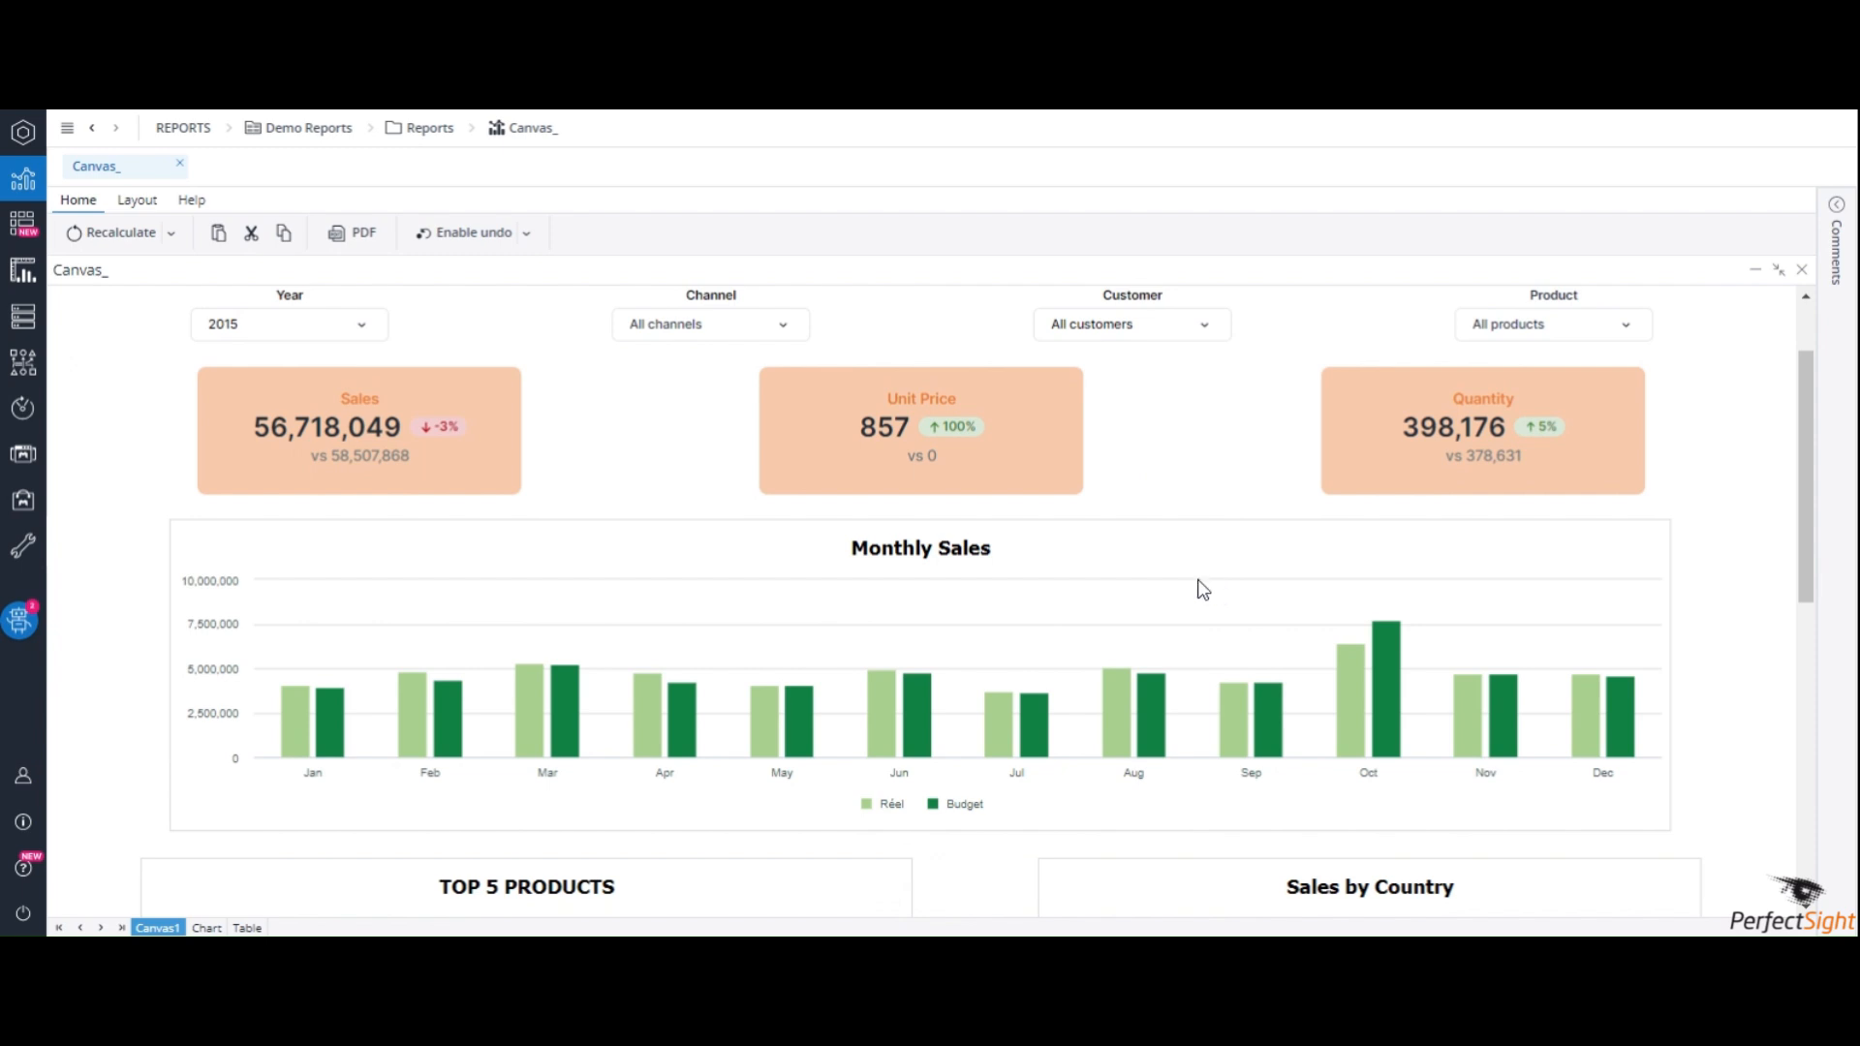
pyautogui.scroll(-1, 1200, 586)
pyautogui.moveTo(1143, 577)
pyautogui.scroll(-3, 1188, 576)
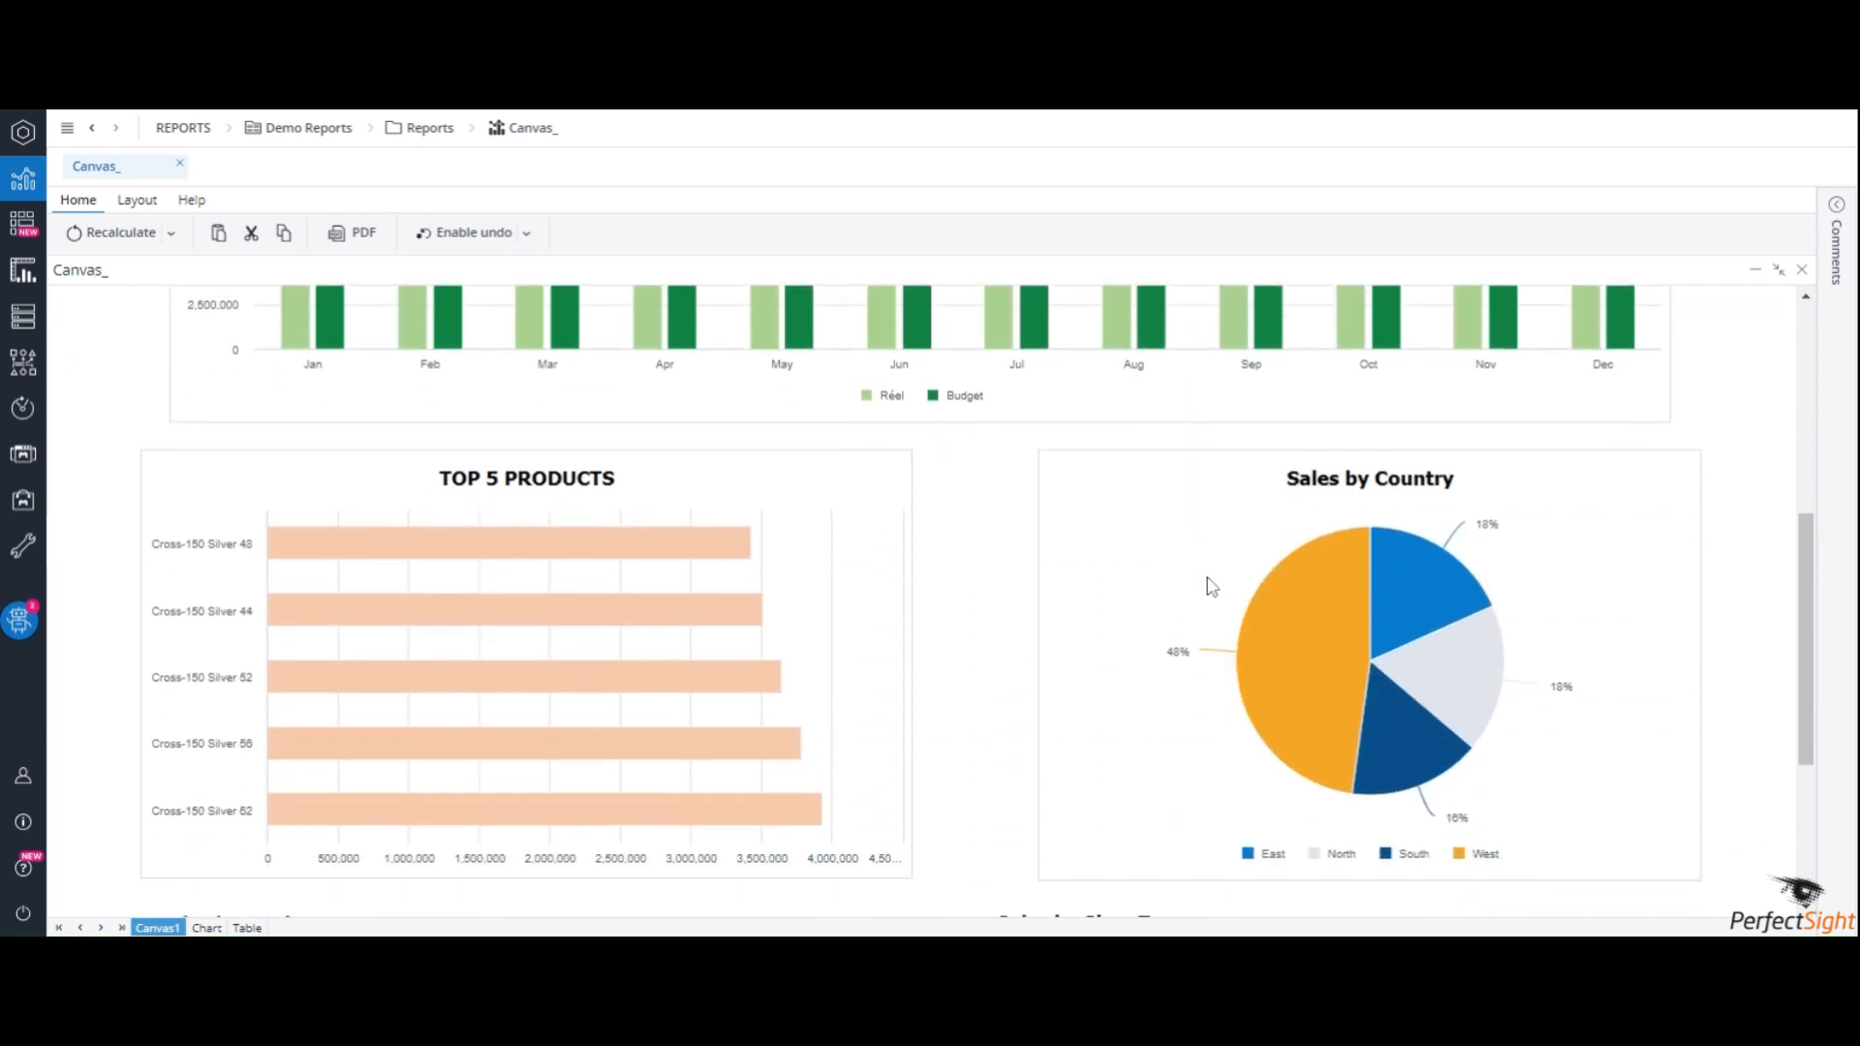
pyautogui.scroll(-2, 1211, 583)
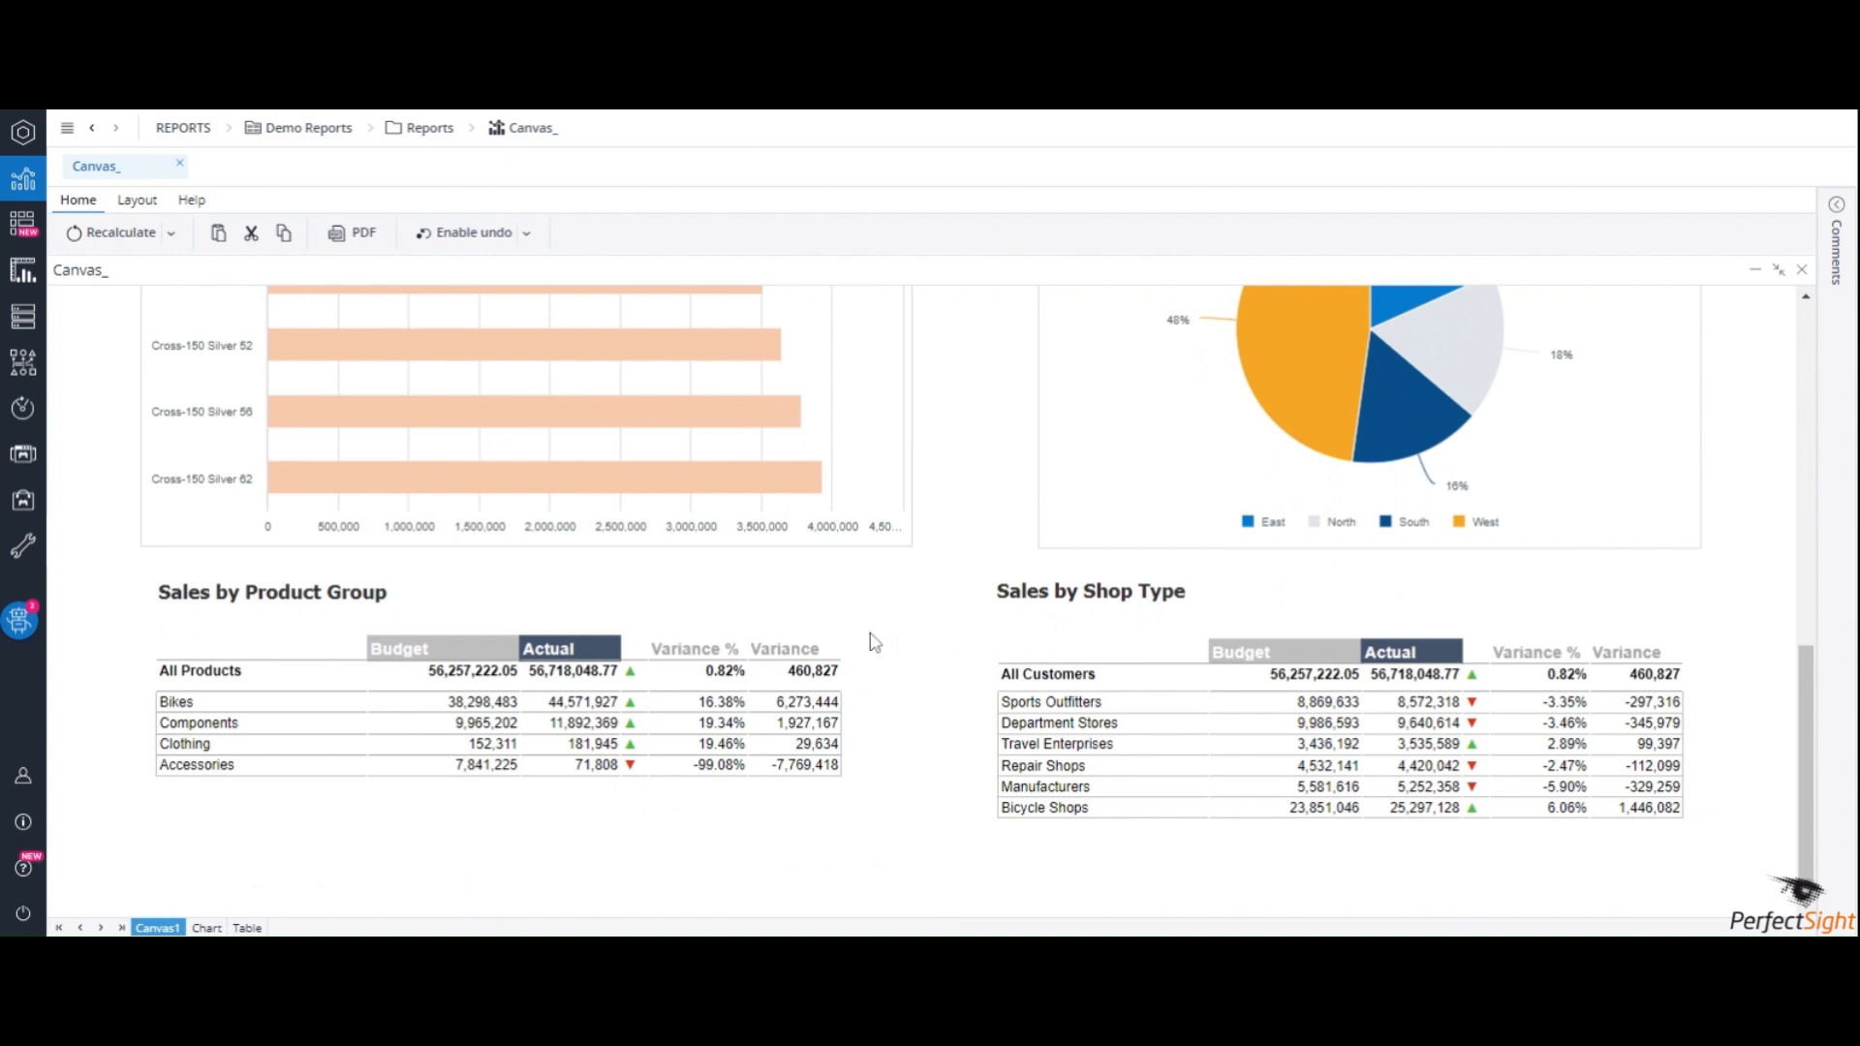
# Bring up the Canvas_ report in the Designer and inspect the properties of the KPI stack and the Monthly Sales chart element
pyautogui.click(23, 272)
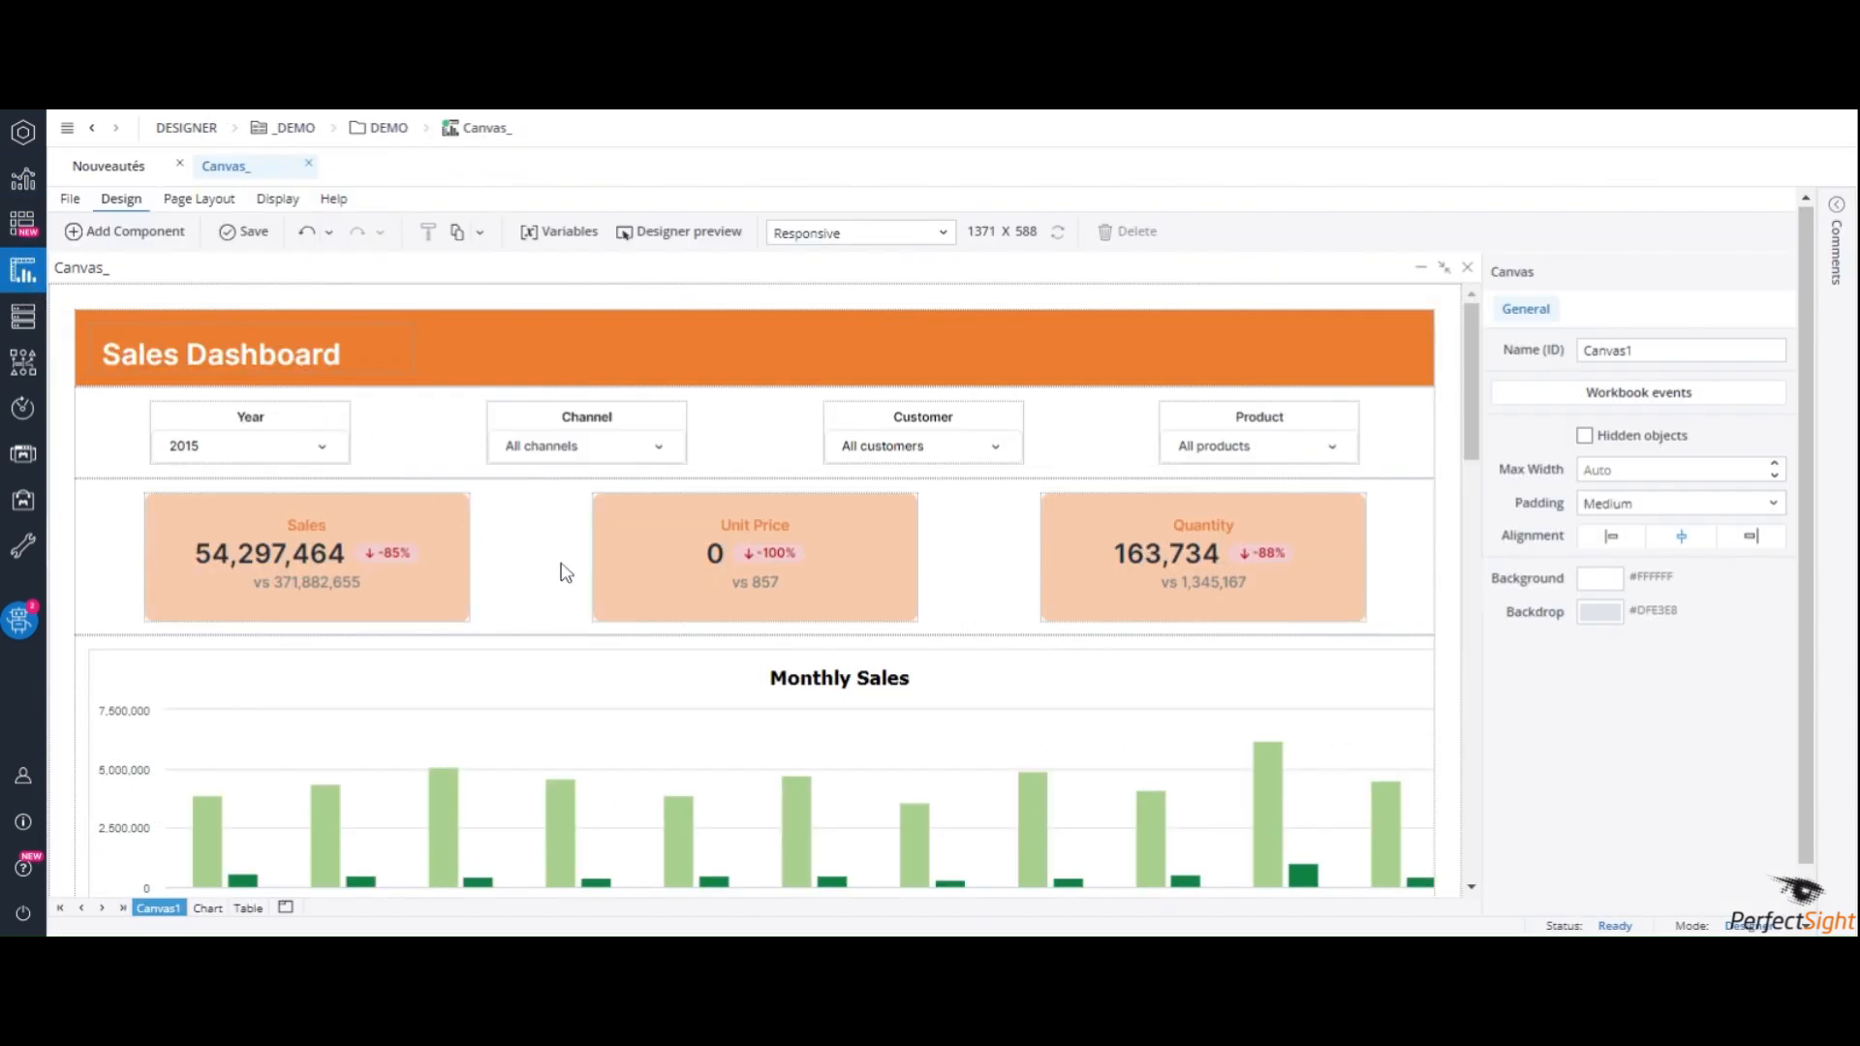
pyautogui.click(734, 432)
pyautogui.click(548, 577)
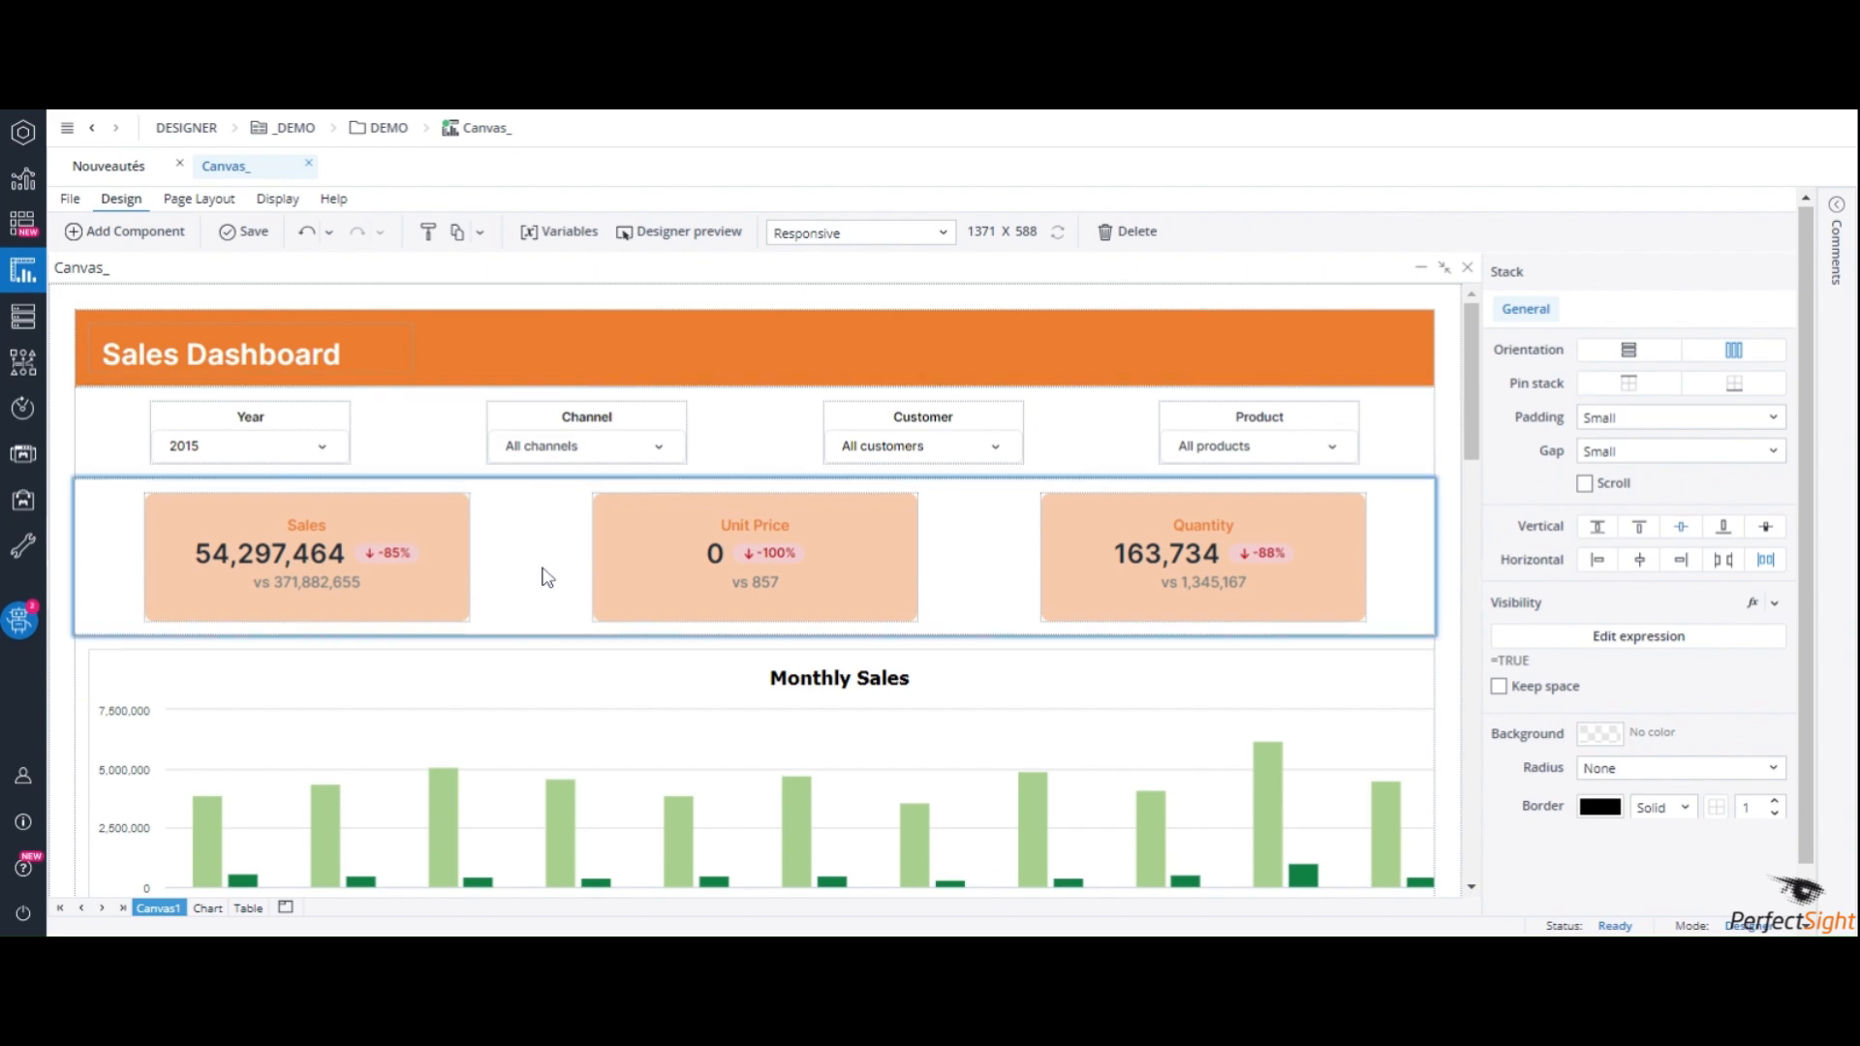
pyautogui.click(543, 649)
pyautogui.click(903, 560)
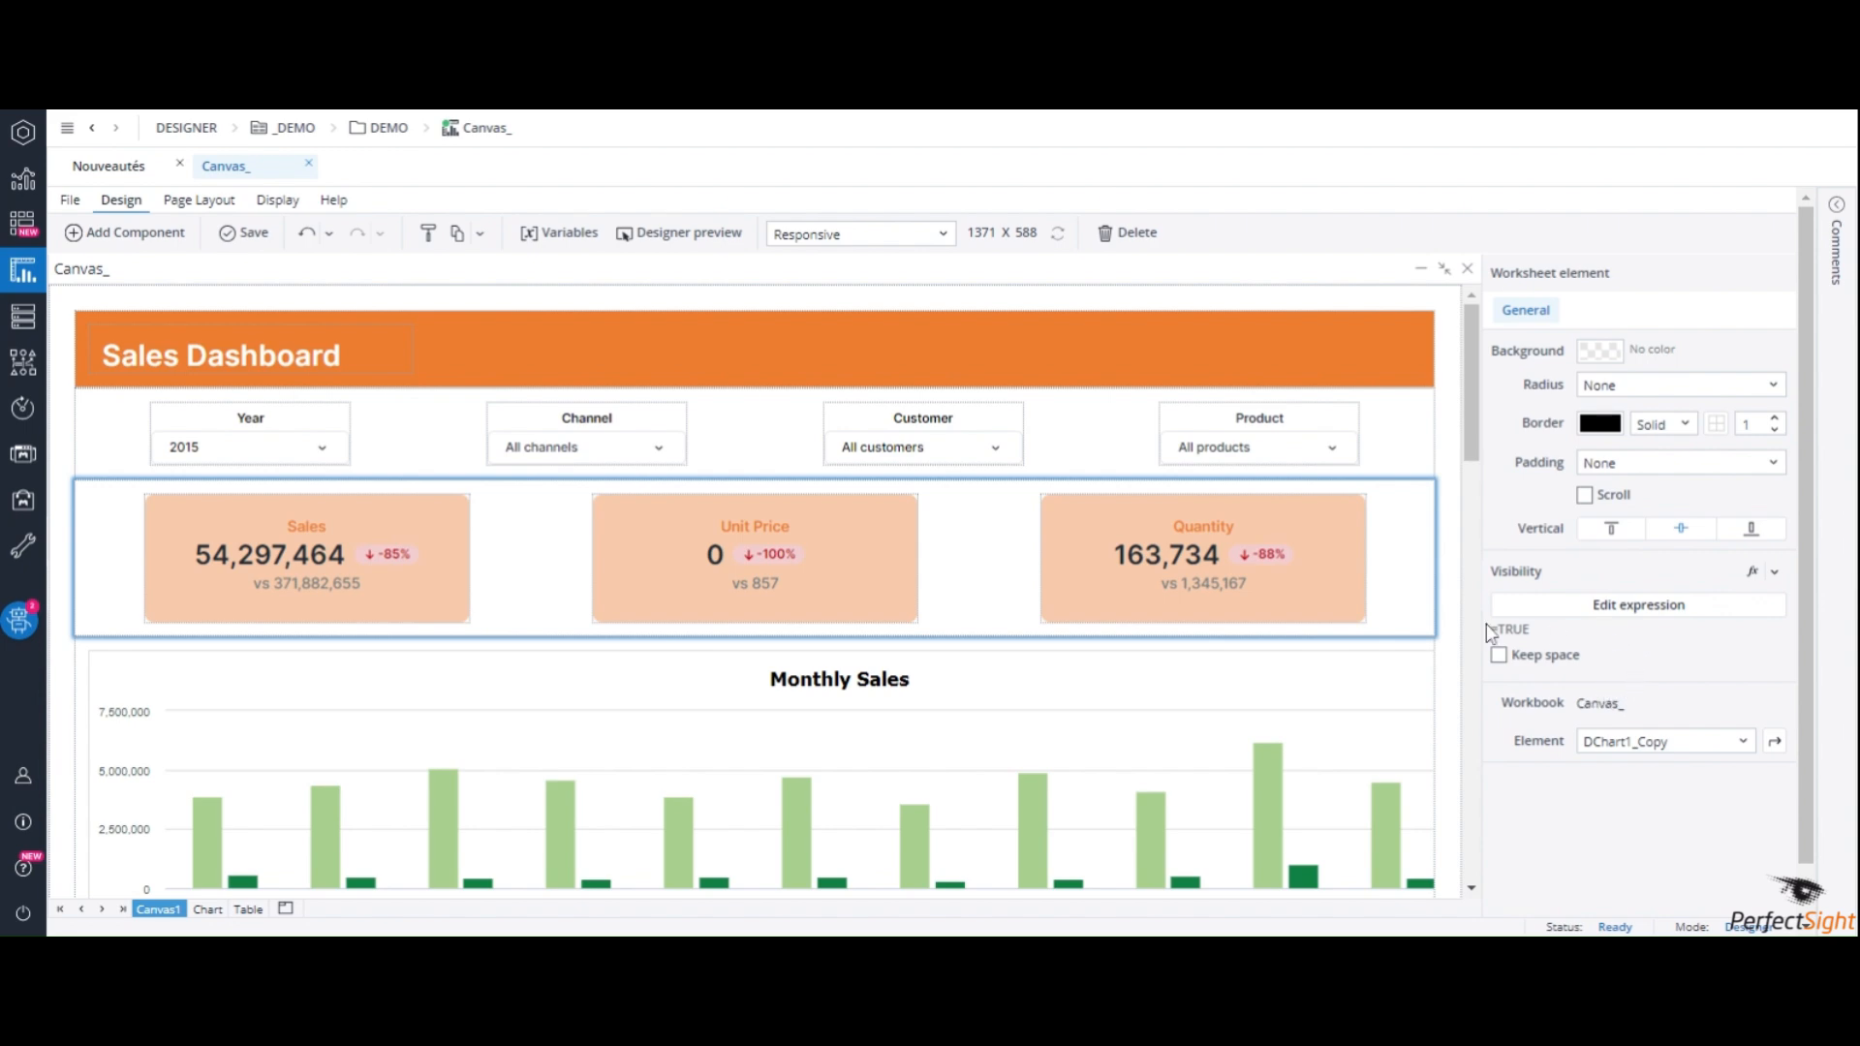
# Inspect the Product filter and the format properties of the Quantity KPI on the canvas
pyautogui.click(1335, 591)
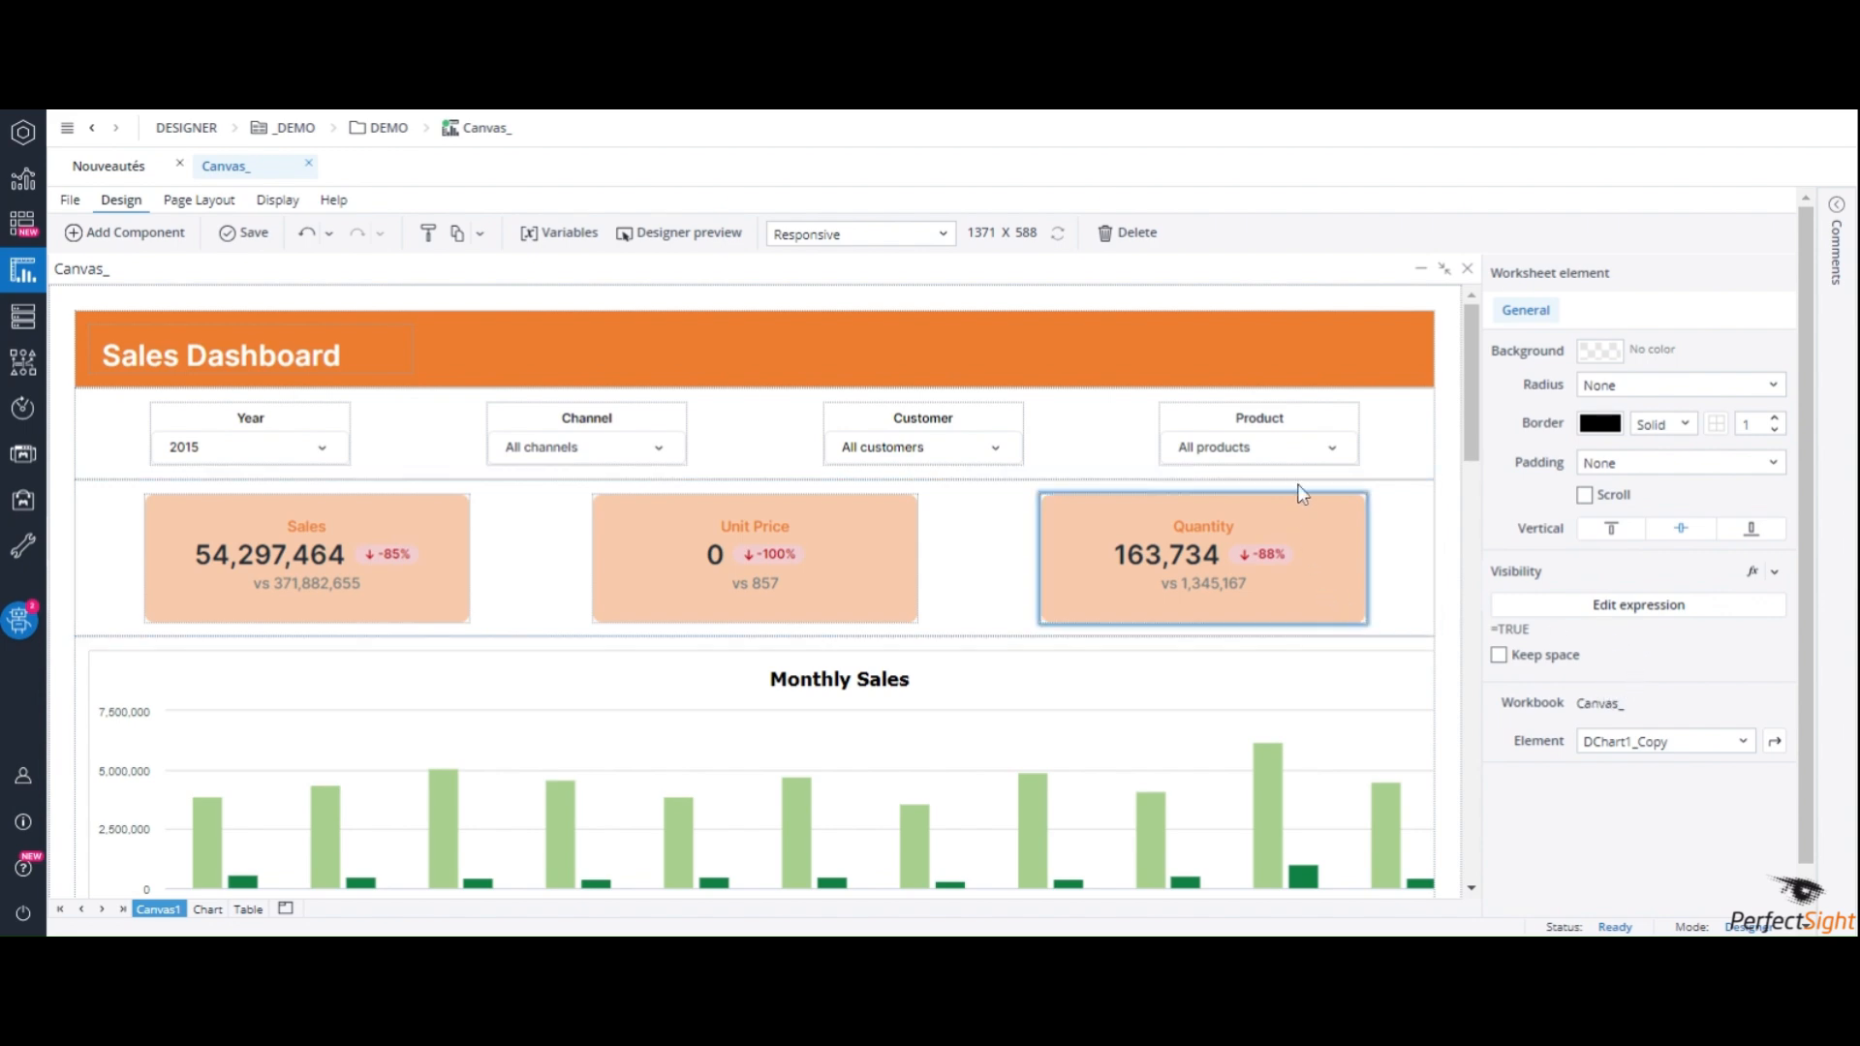
pyautogui.click(1293, 431)
pyautogui.click(1326, 572)
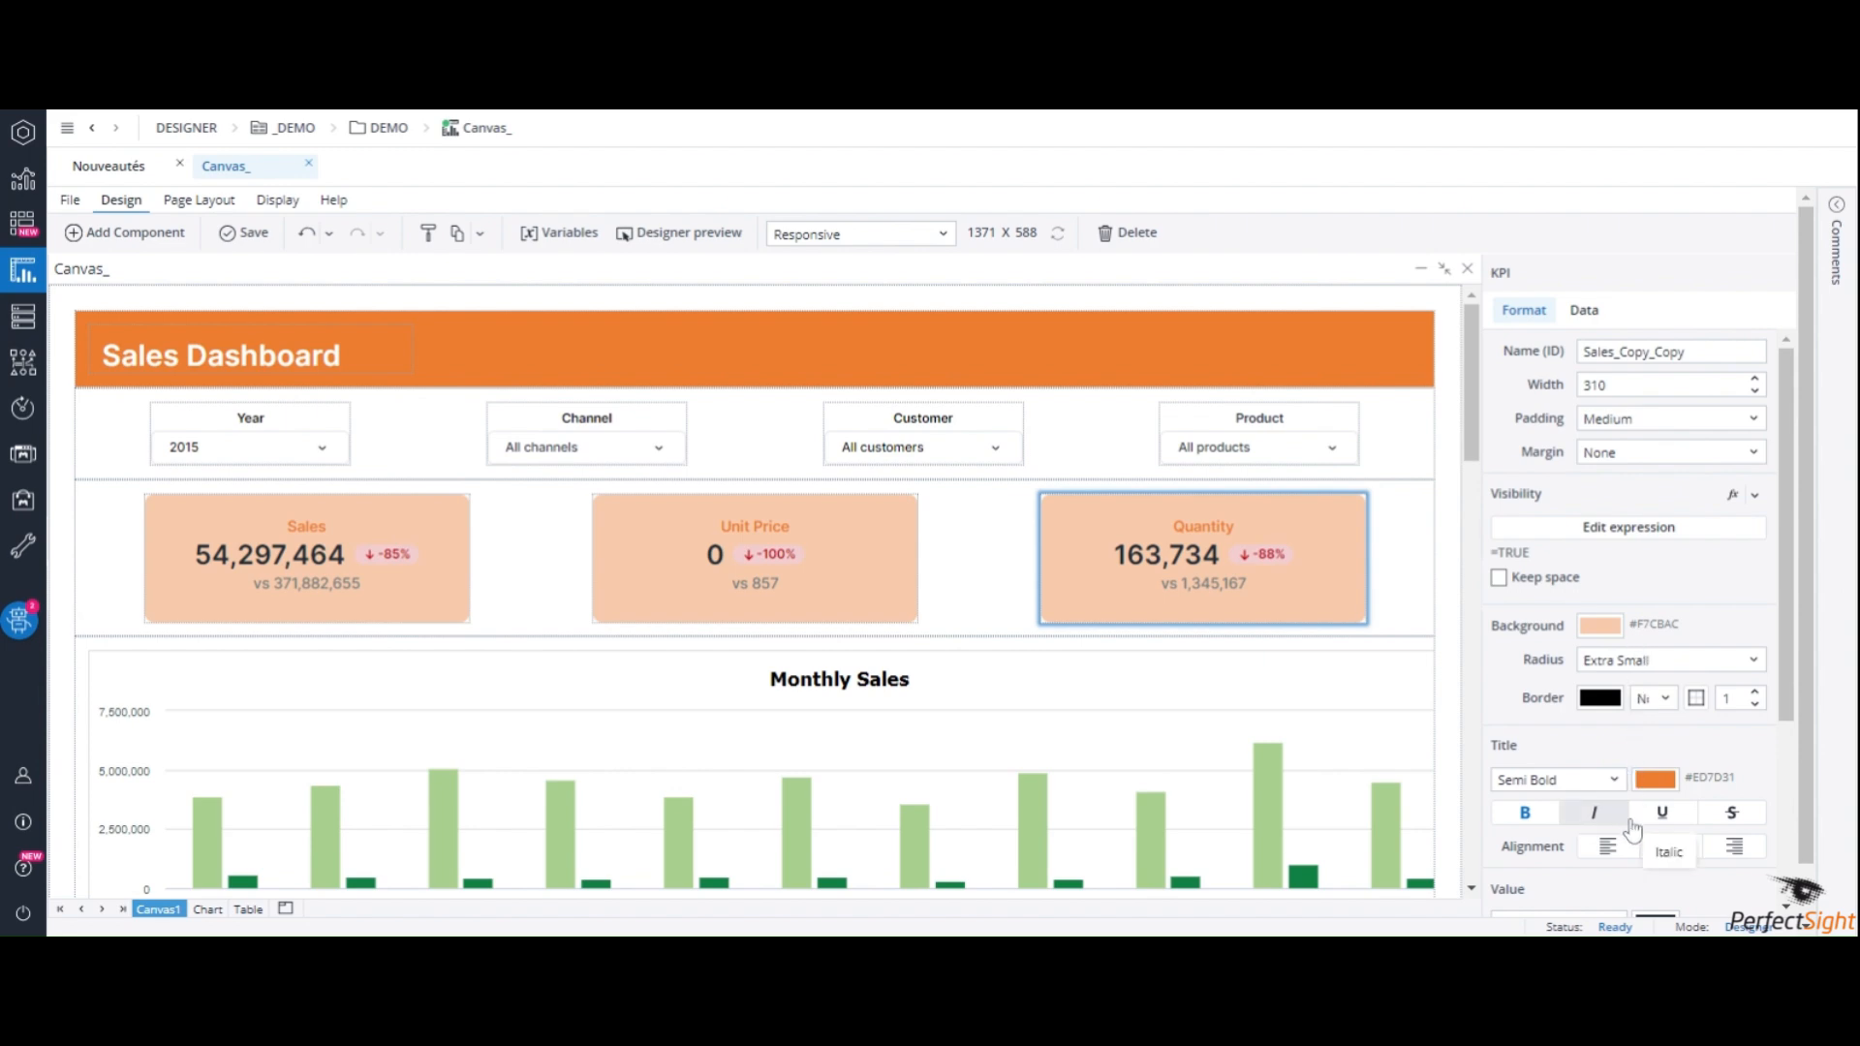
# Look through the components that can be added, and check the report's Chart and Table sheets
pyautogui.click(126, 232)
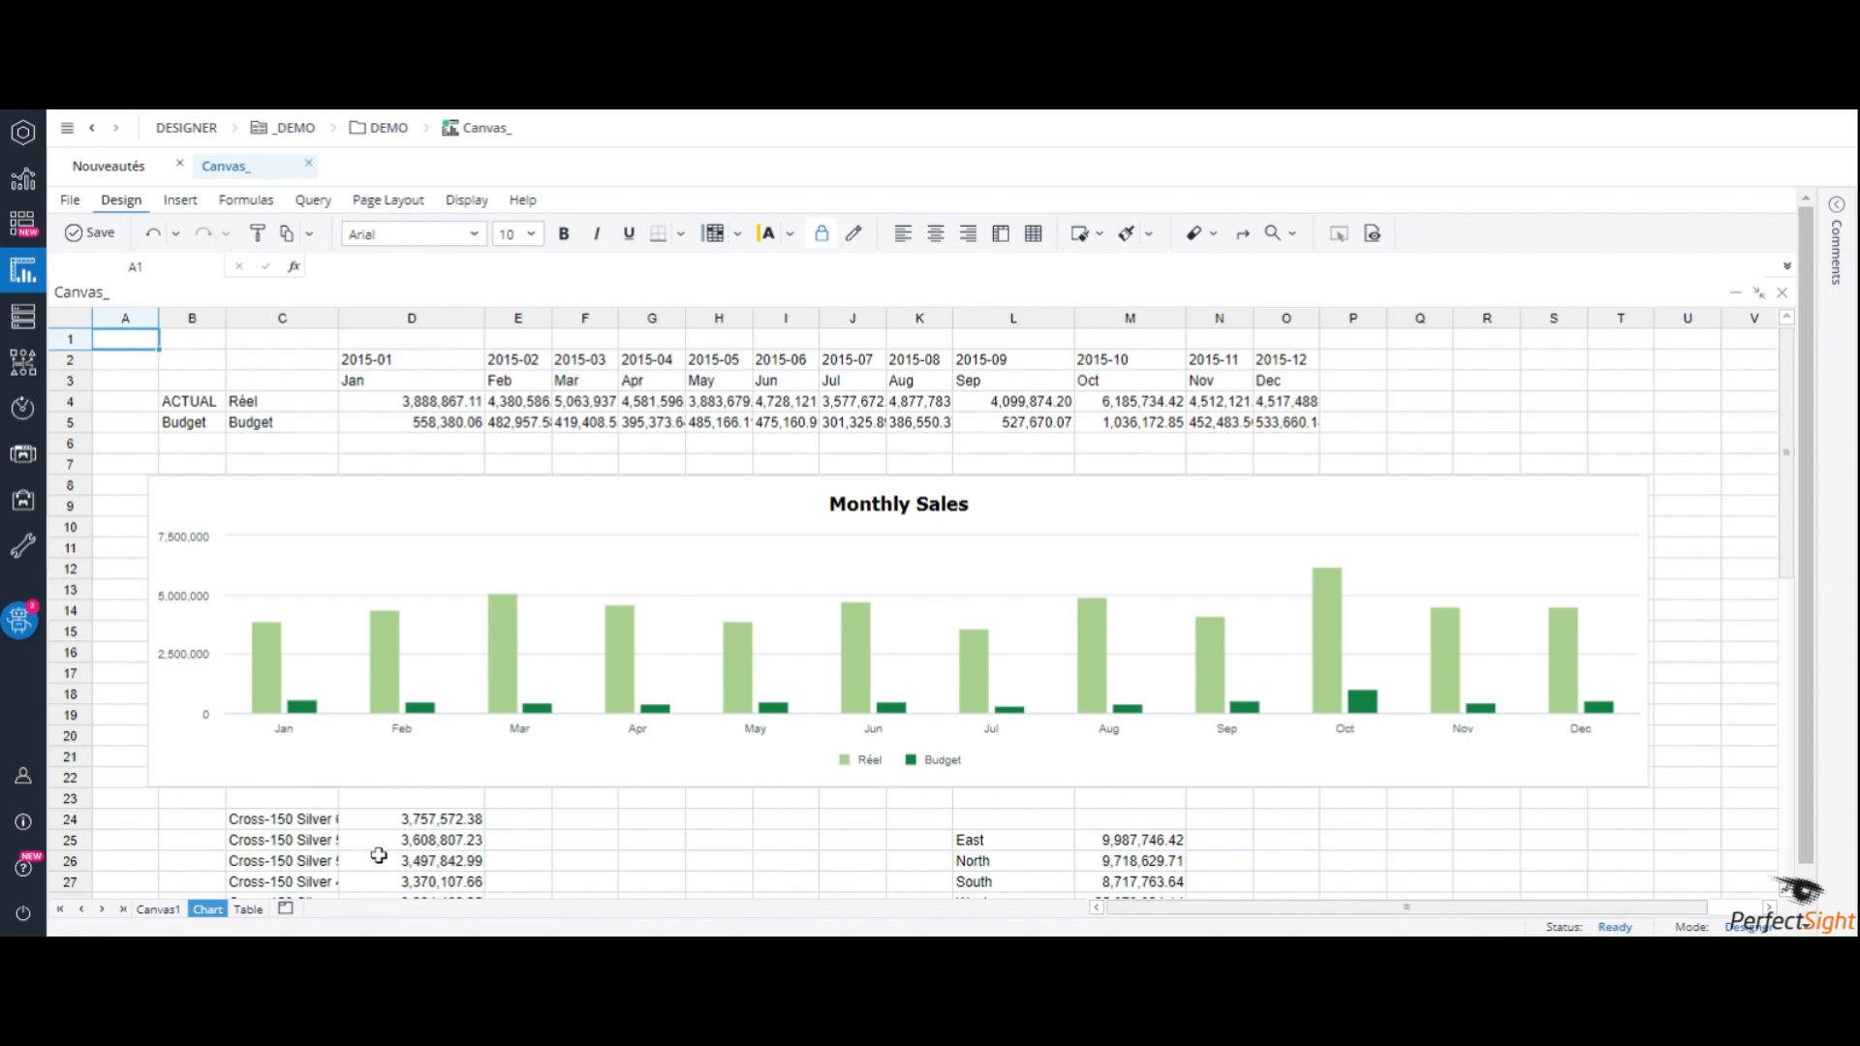
pyautogui.click(248, 909)
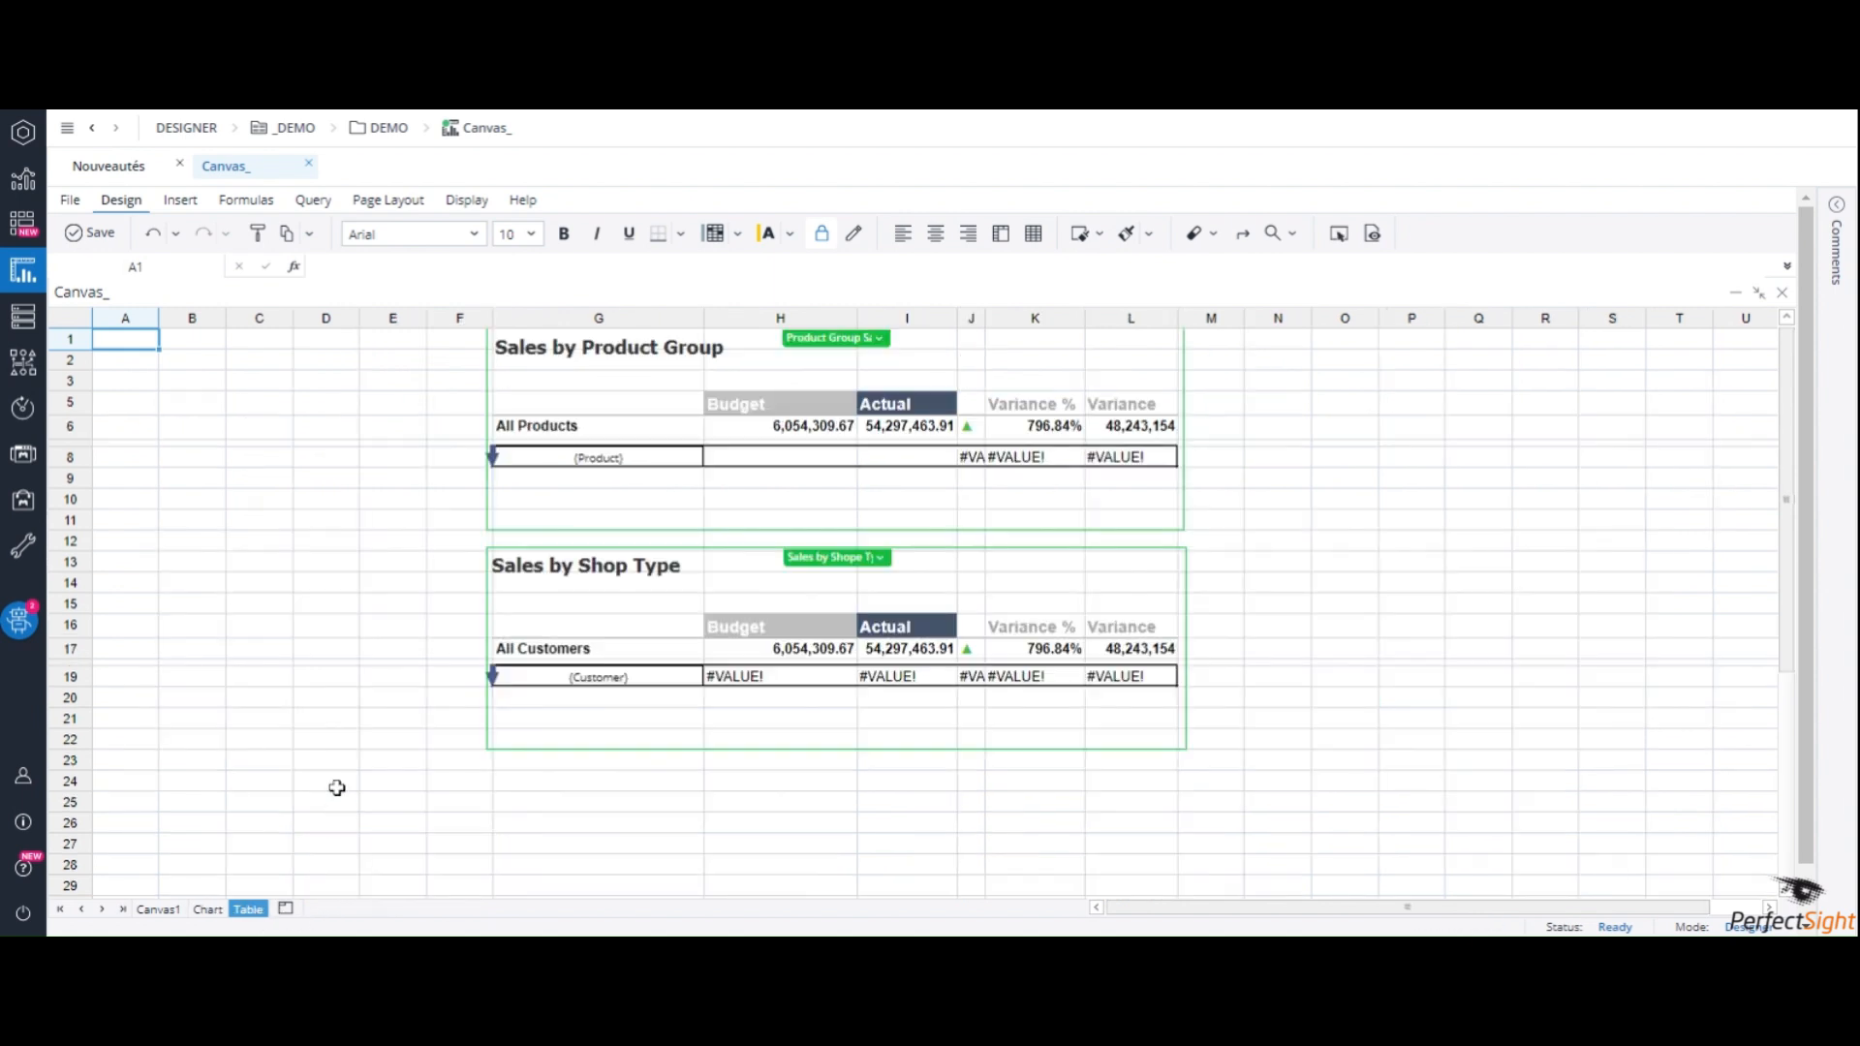